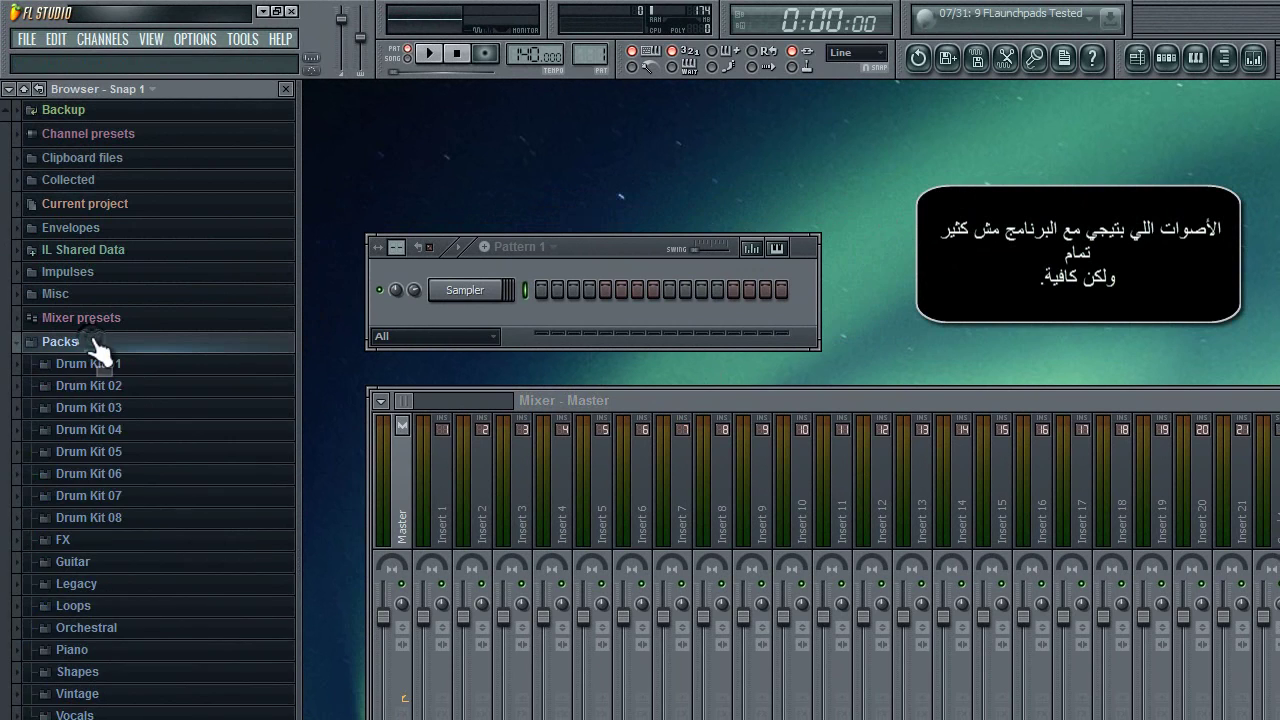
Audition the kick, rim, snare and tom samples in the Drum Kit 01 pack
{"action": "left_click", "coordinate": [147, 365]}
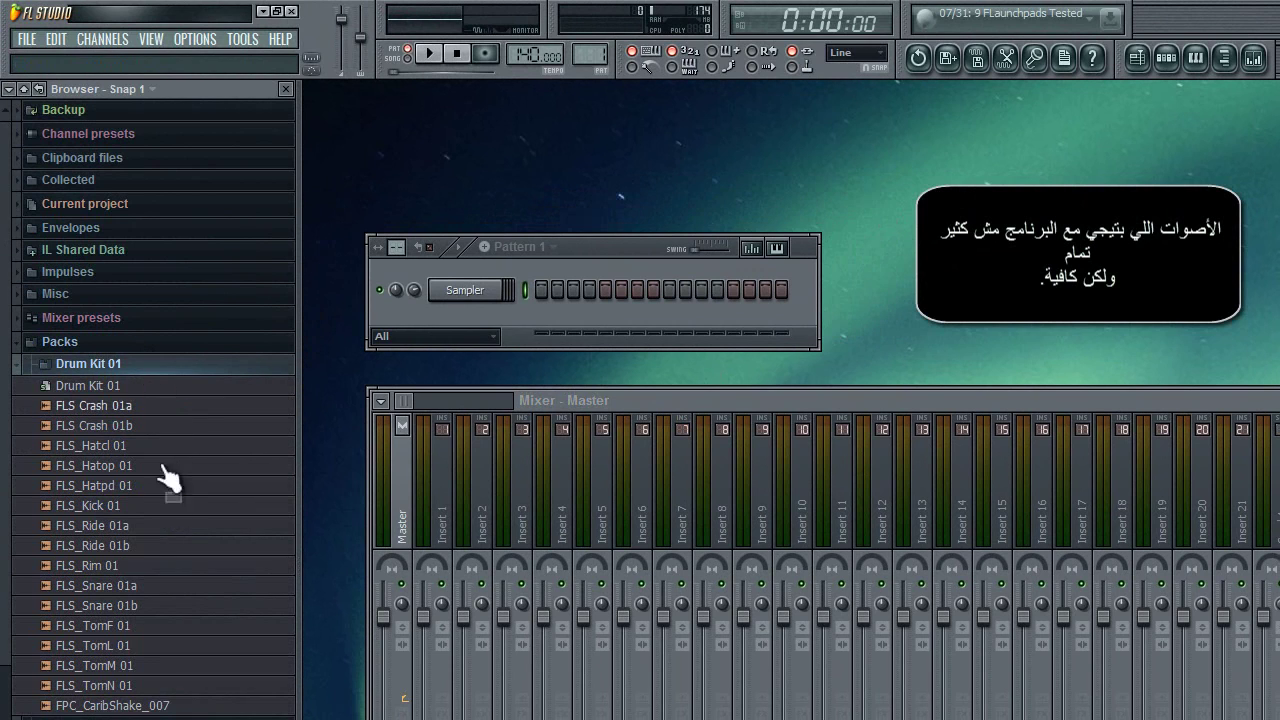
{"action": "left_click", "coordinate": [160, 506]}
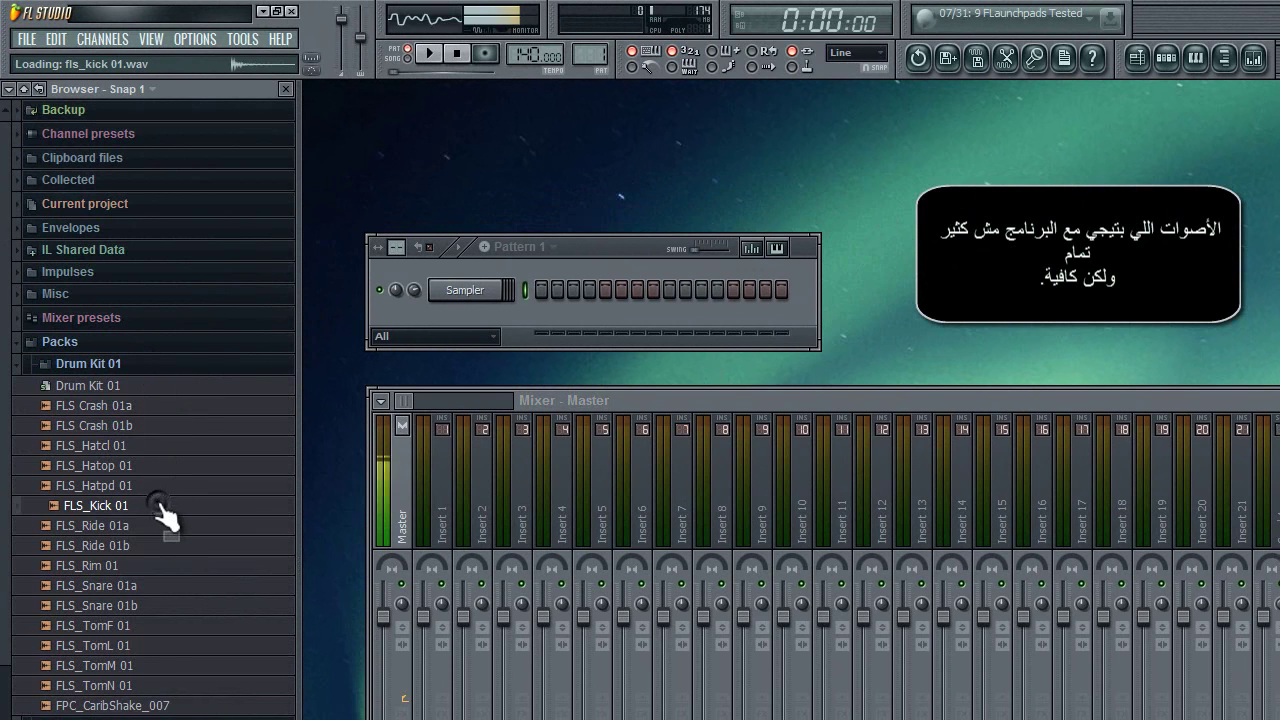
{"action": "left_click", "coordinate": [163, 565]}
{"action": "left_click", "coordinate": [160, 587]}
{"action": "left_click", "coordinate": [154, 620]}
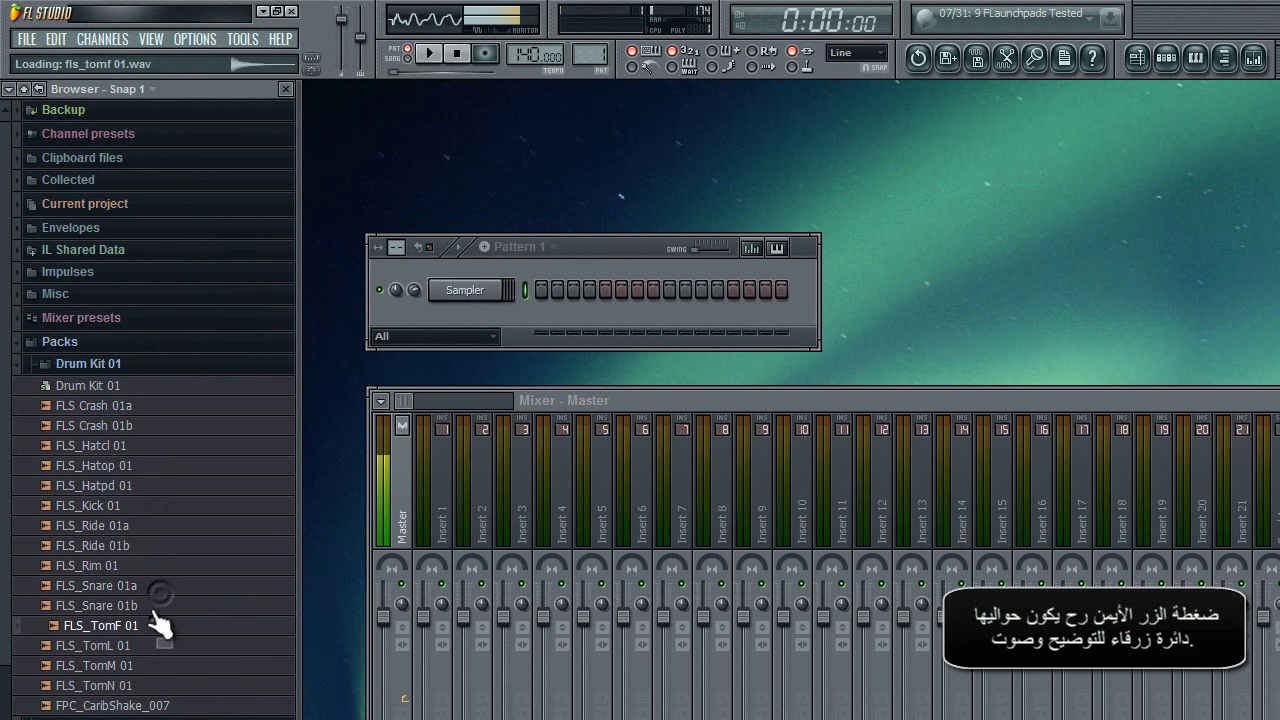
{"action": "left_click", "coordinate": [143, 560]}
Insert a Fruit kick channel above the Sampler channel and reposition its settings window clear of the step sequencer
{"action": "right_click", "coordinate": [480, 300]}
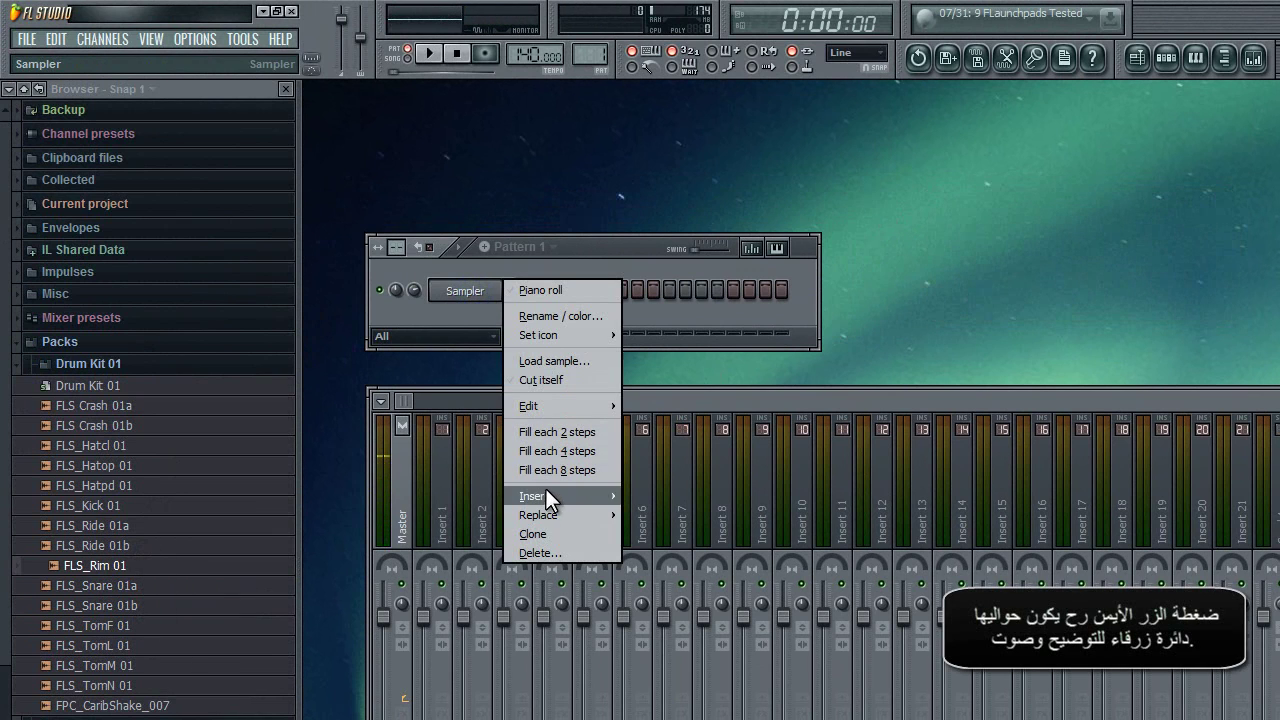
{"action": "mouse_move", "coordinate": [546, 493]}
{"action": "left_click", "coordinate": [690, 457]}
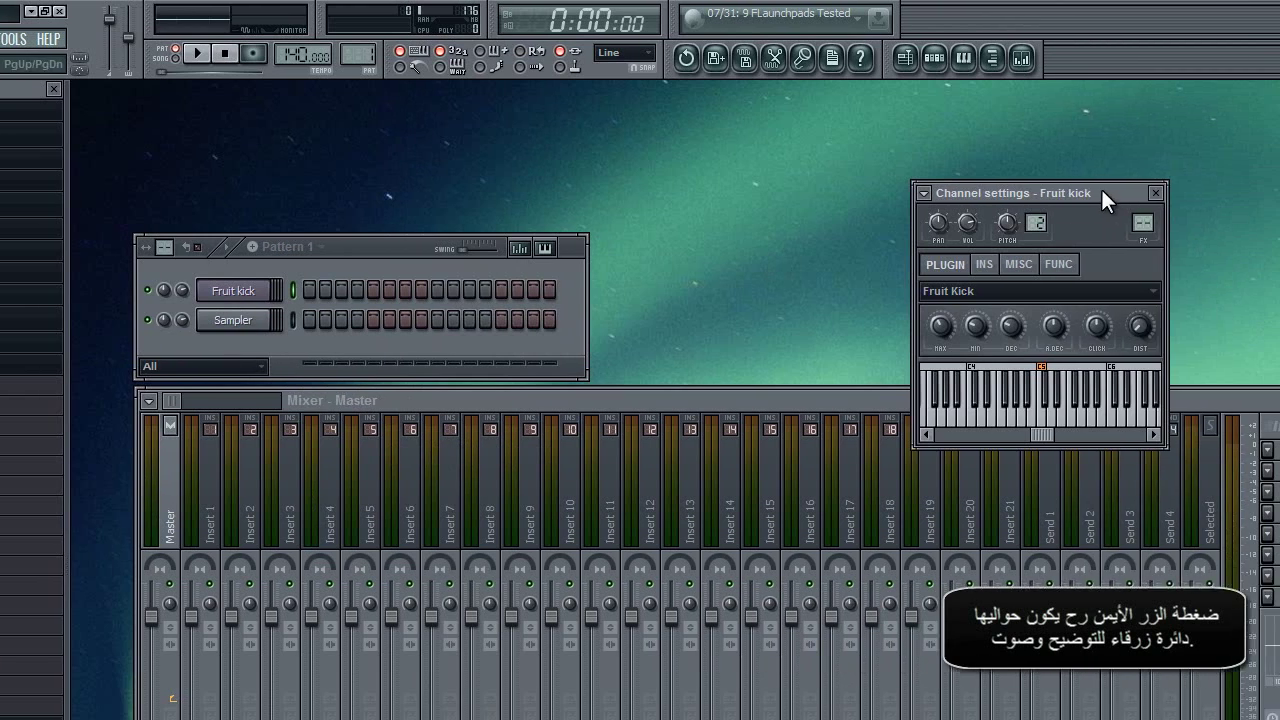
{"action": "left_click_drag", "start_coordinate": [1101, 193], "coordinate": [832, 150]}
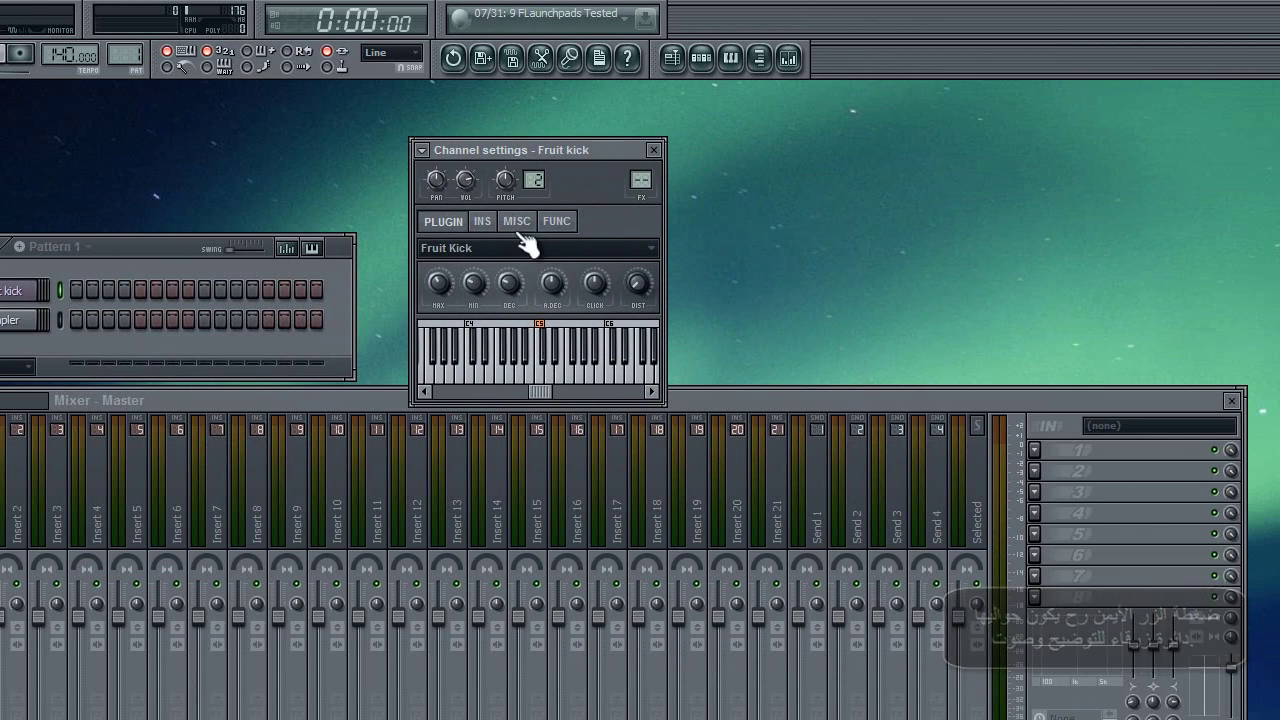
Load the Classic preset into the Fruit Kick generator
{"action": "left_click", "coordinate": [743, 248]}
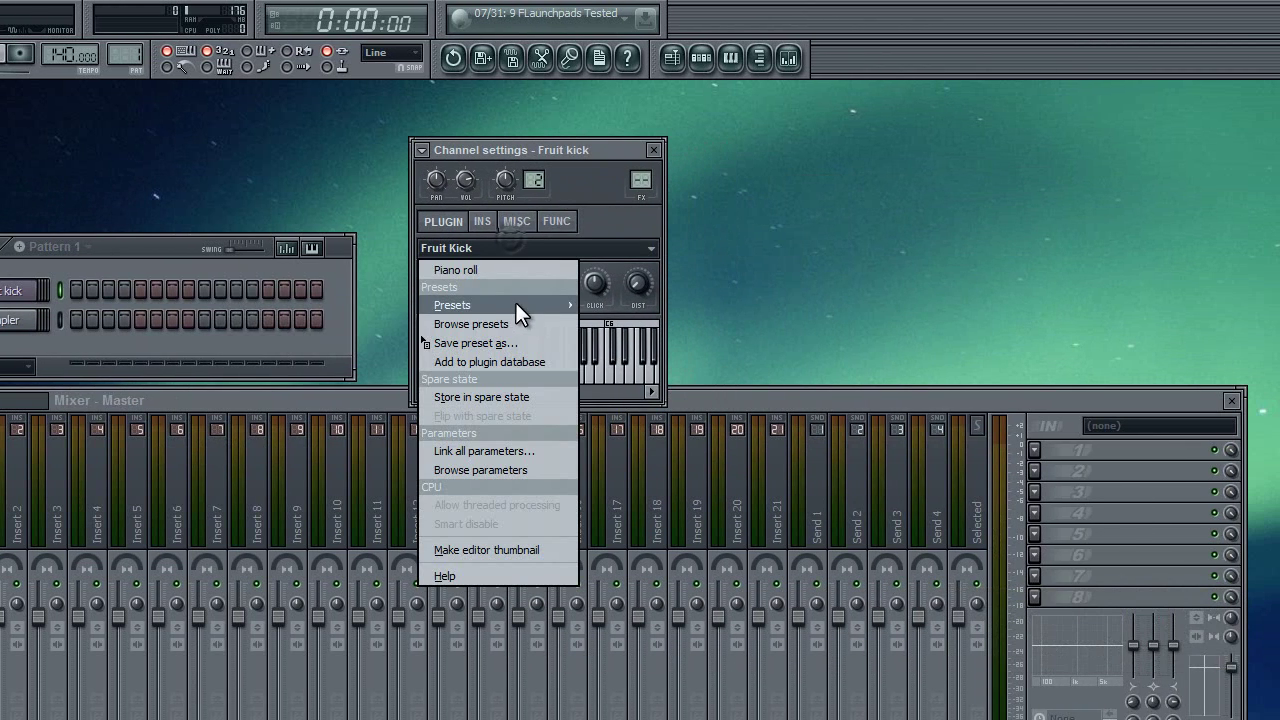
{"action": "mouse_move", "coordinate": [516, 304]}
{"action": "left_click", "coordinate": [605, 240]}
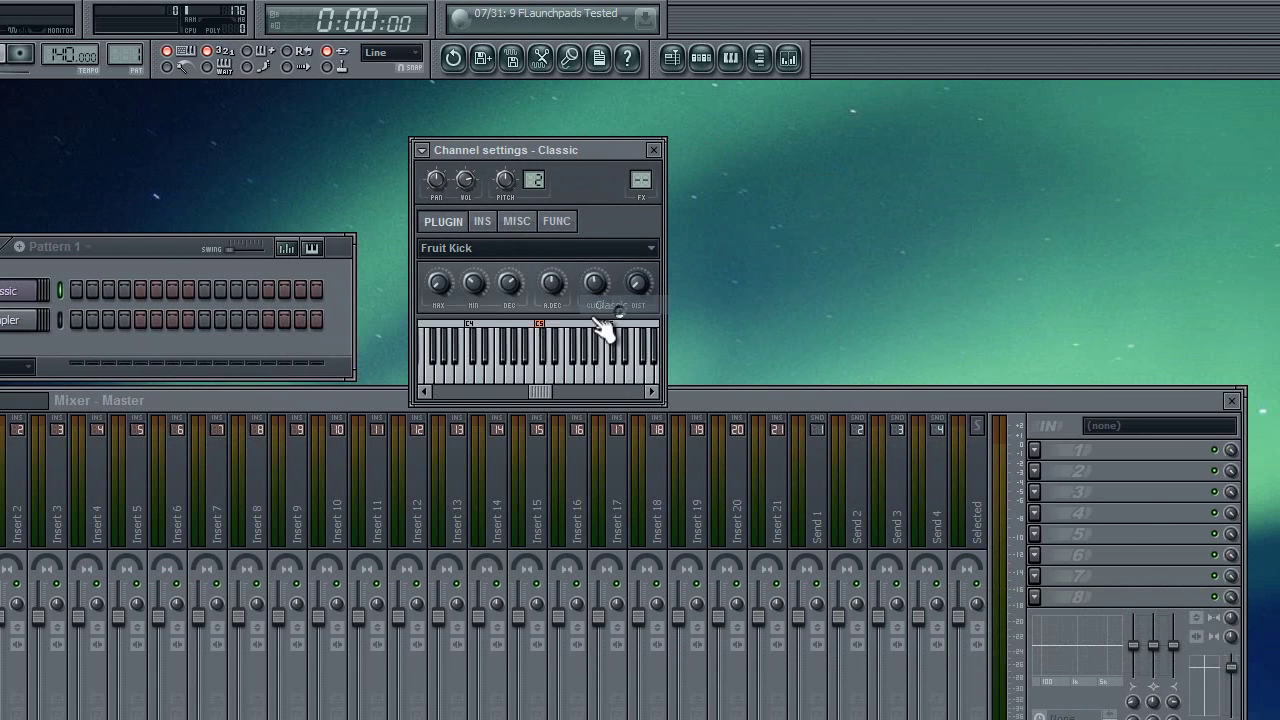
Place a Classic kick hit on step 1 and set the project tempo to 94 BPM
{"action": "left_click", "coordinate": [76, 290]}
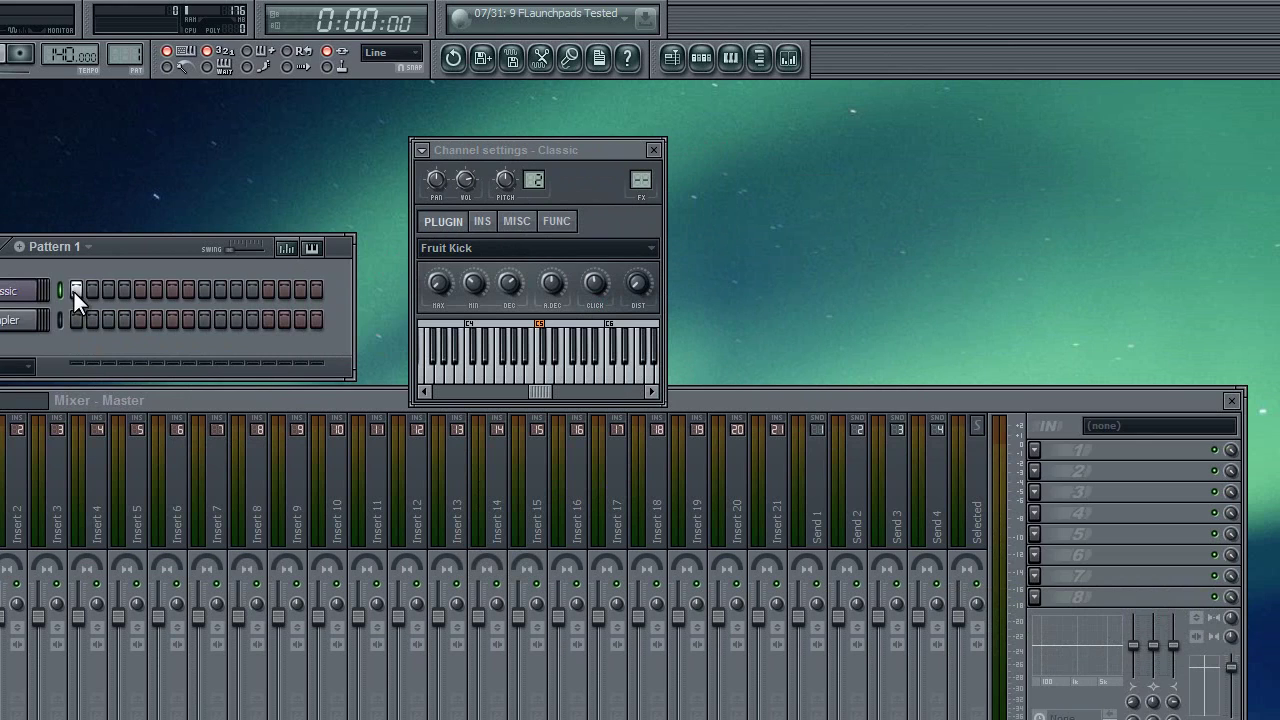
{"action": "right_click", "coordinate": [54, 52]}
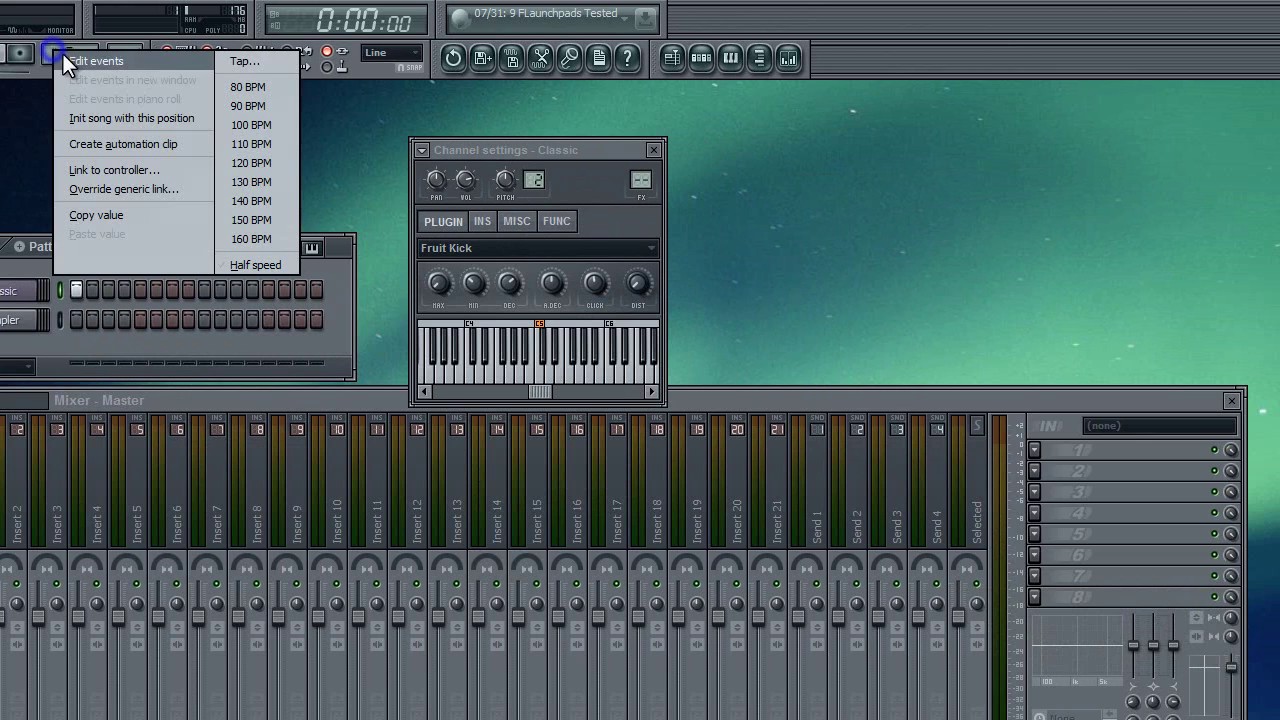
{"action": "left_click", "coordinate": [229, 107]}
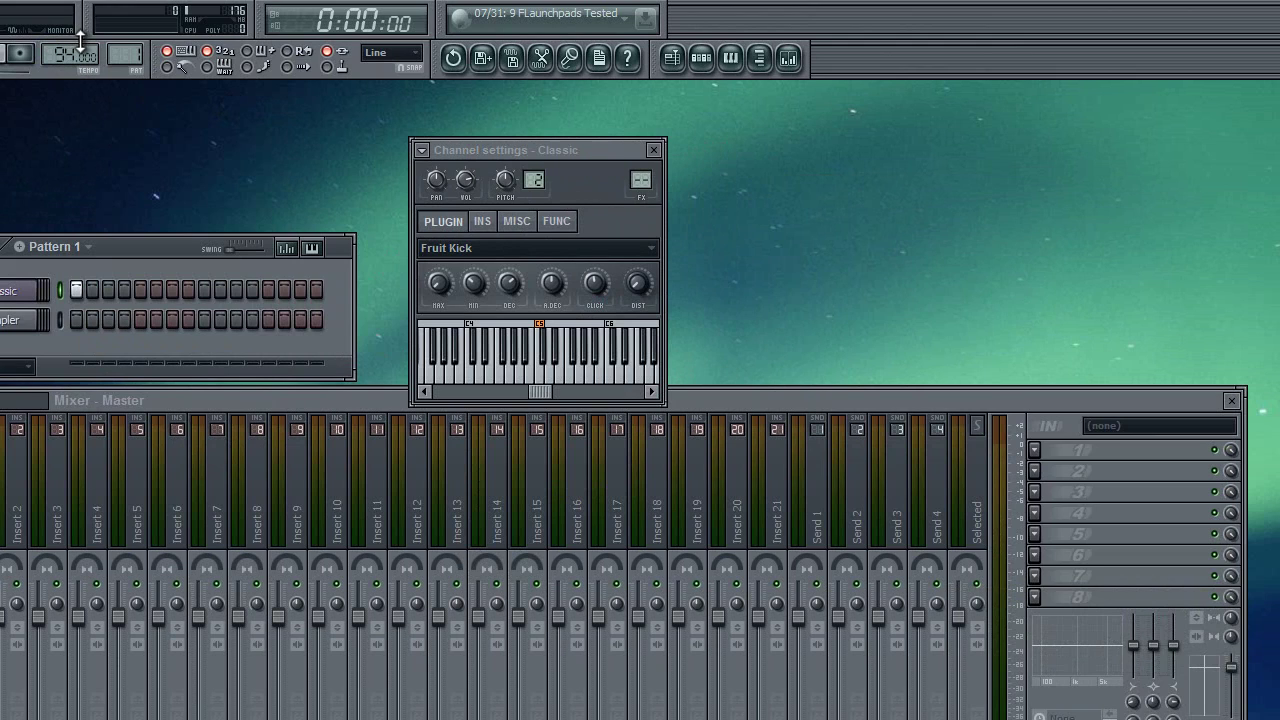
Start looping the pattern and add Classic kick hits on steps 9 and 15
{"action": "key", "text": "space"}
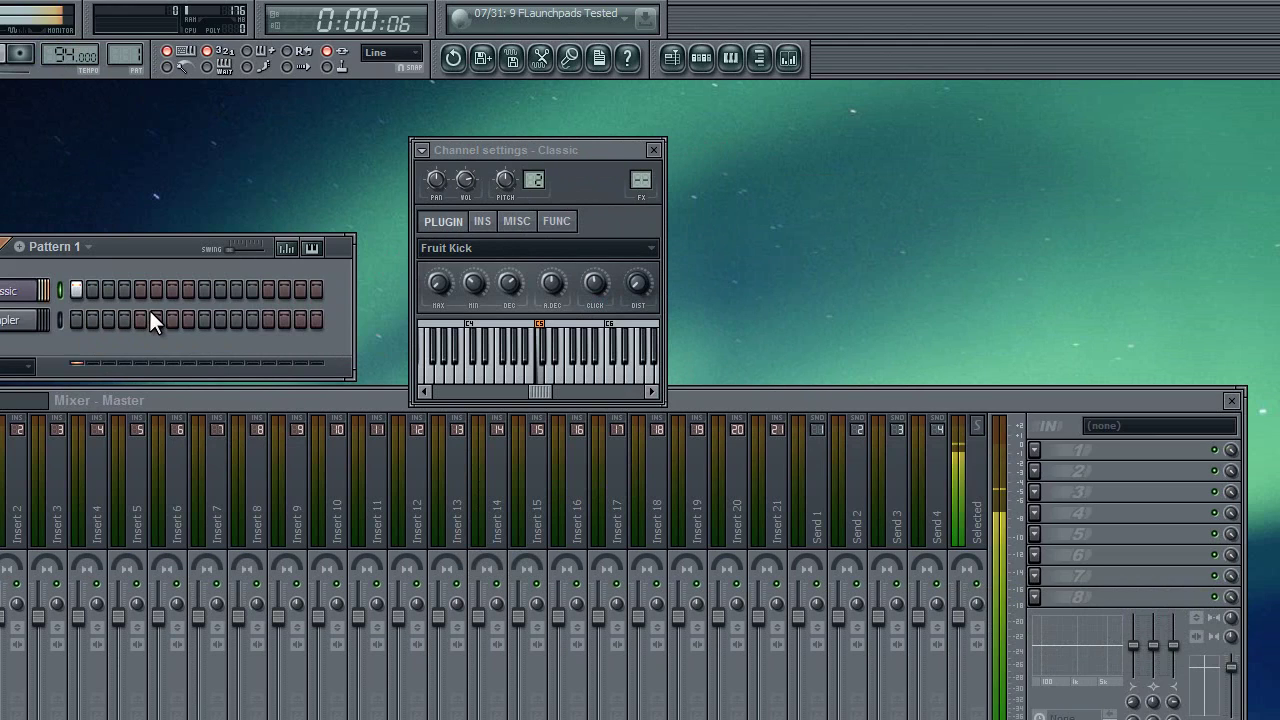
{"action": "left_click", "coordinate": [204, 291]}
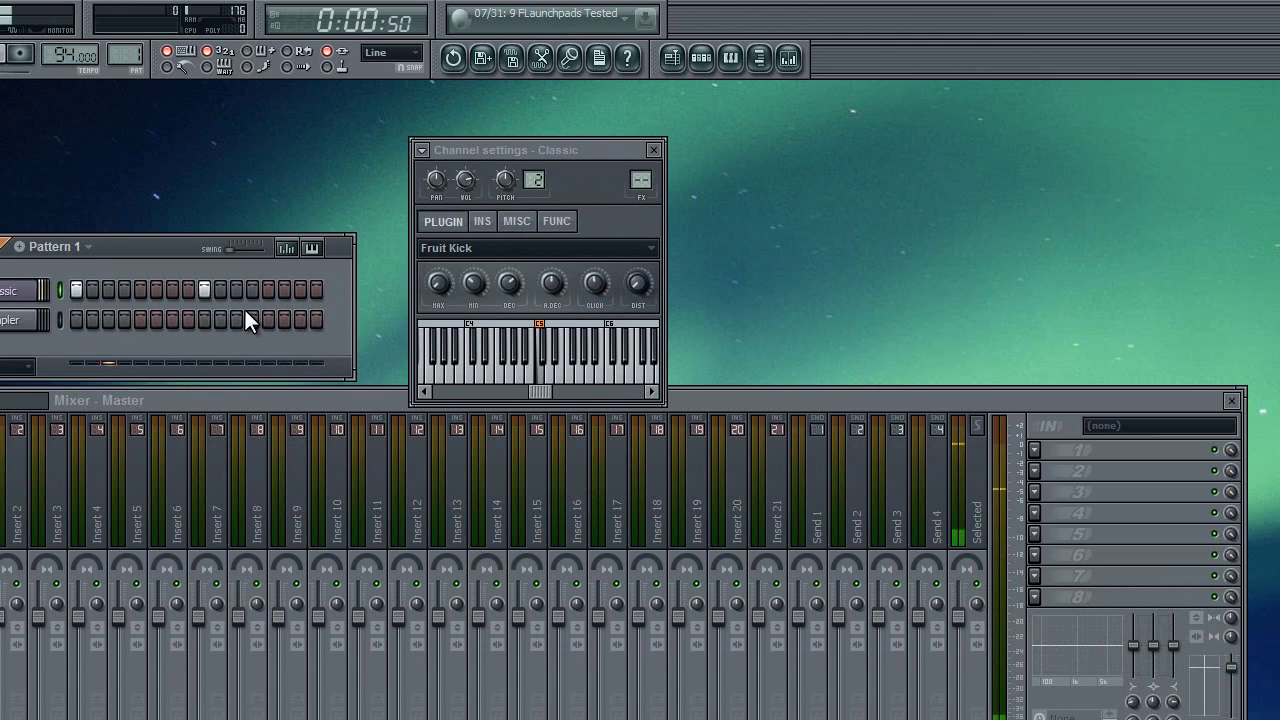
{"action": "left_click", "coordinate": [299, 290]}
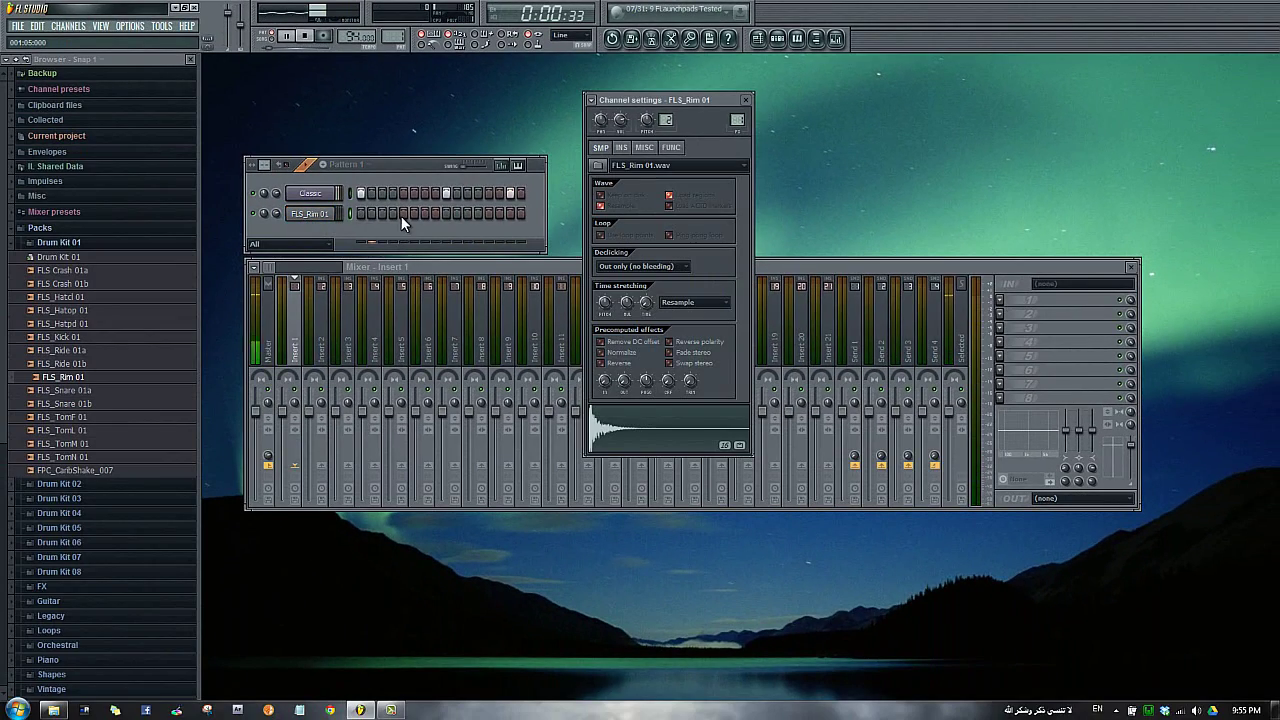
Place FLS_Rim 01 hits on steps 5, 8, 11 and 13 of the pattern
{"action": "left_click", "coordinate": [402, 214]}
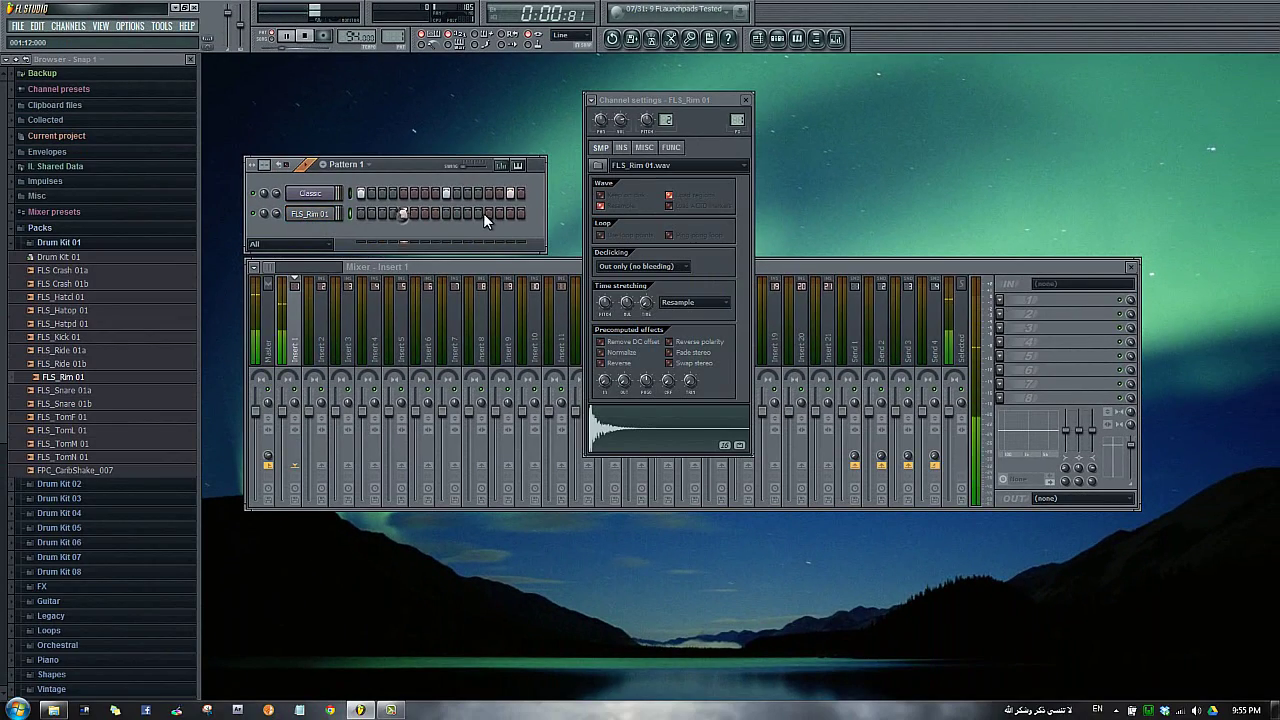
{"action": "left_click", "coordinate": [490, 212]}
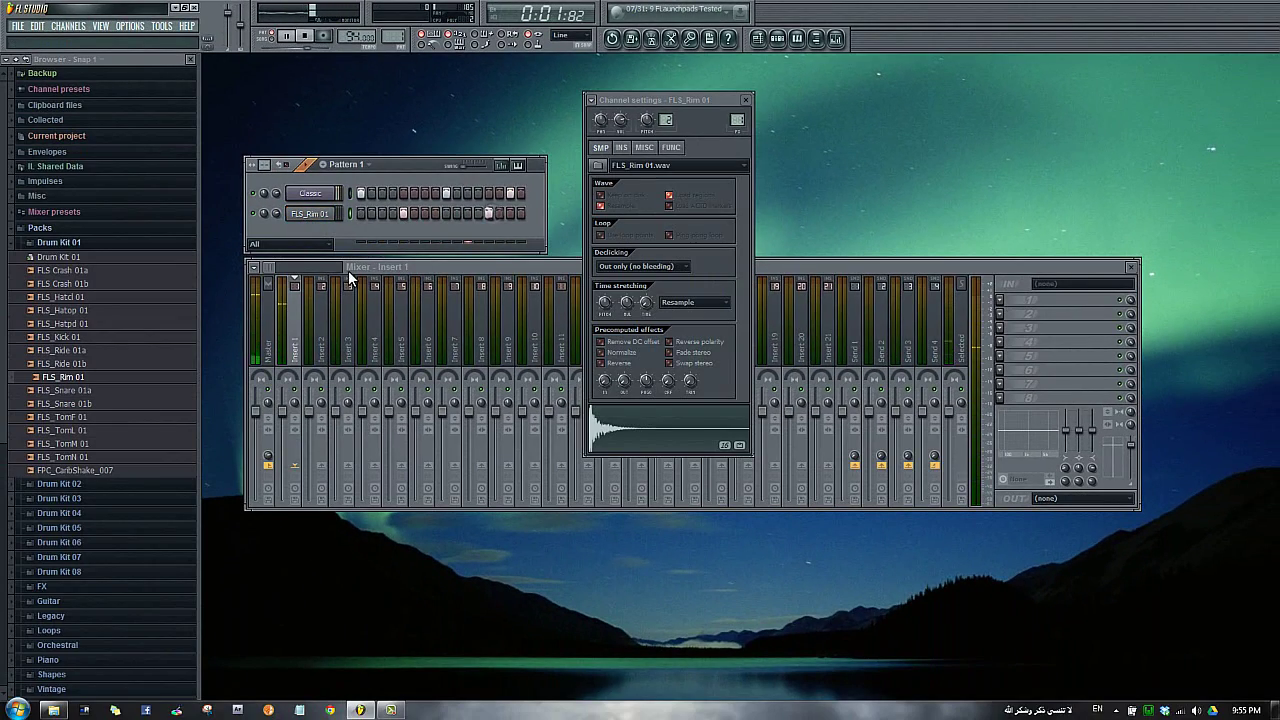
{"action": "left_click", "coordinate": [433, 213]}
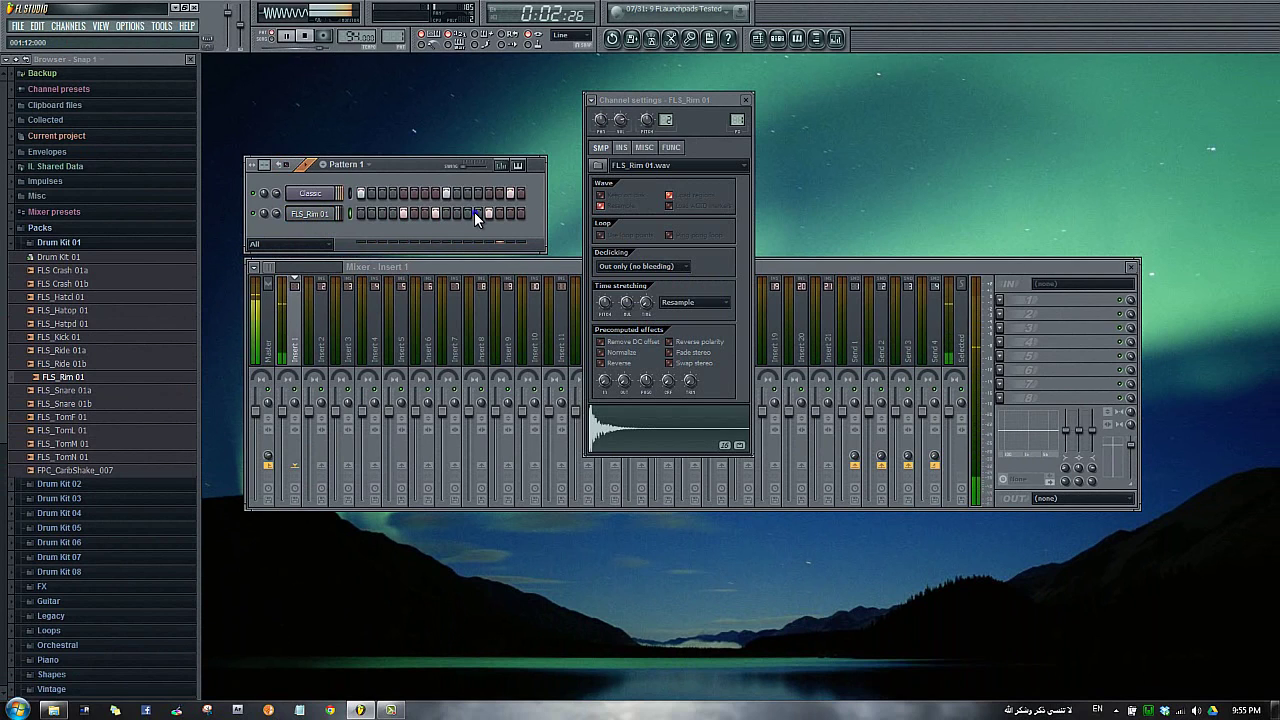
{"action": "left_click", "coordinate": [467, 213]}
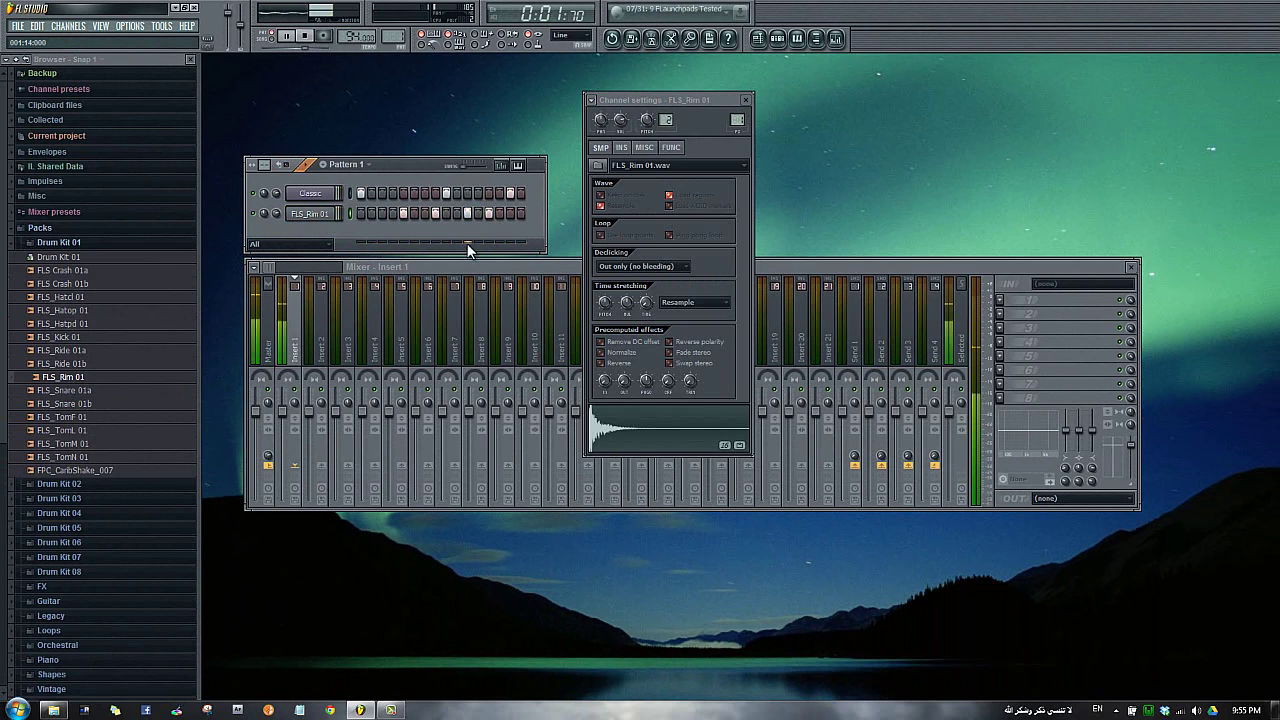
Audition snare samples FLS_Snare 01b in Drum Kit 01 and FLS_Snare 02b in Drum Kit 02
{"action": "left_click", "coordinate": [88, 405]}
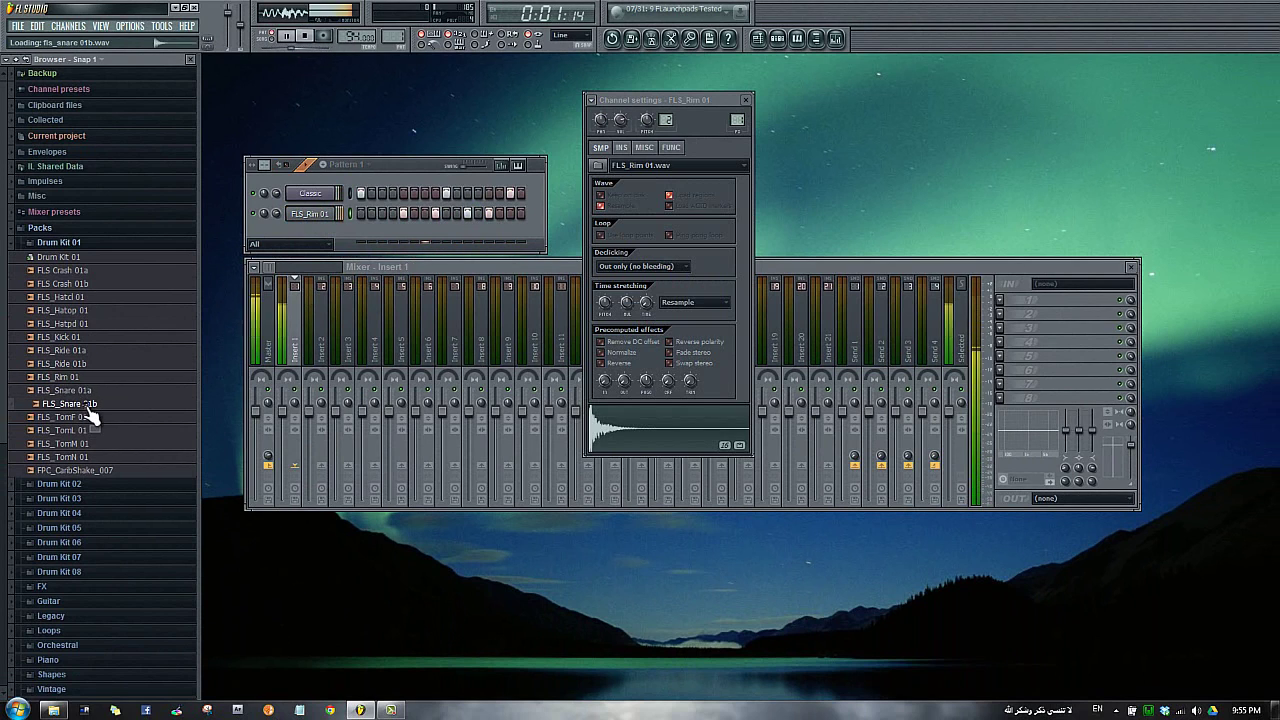
{"action": "left_click", "coordinate": [86, 243]}
{"action": "left_click", "coordinate": [86, 257]}
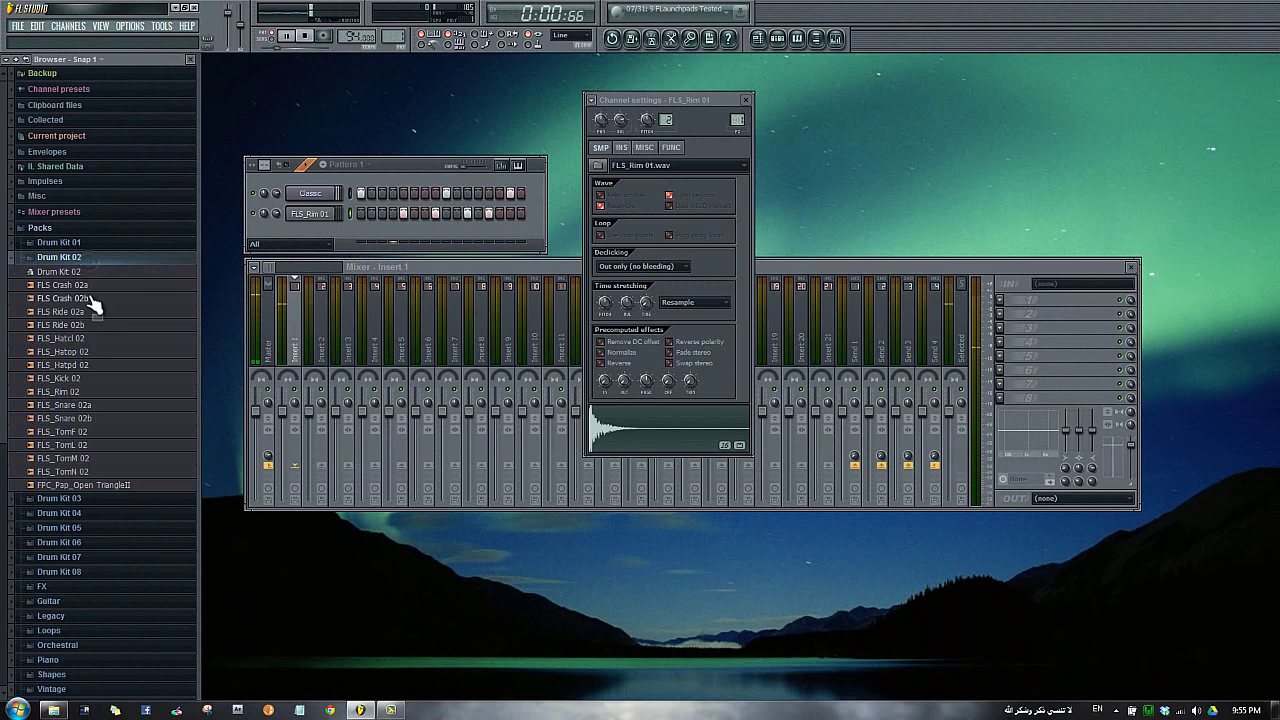
{"action": "left_click", "coordinate": [89, 418]}
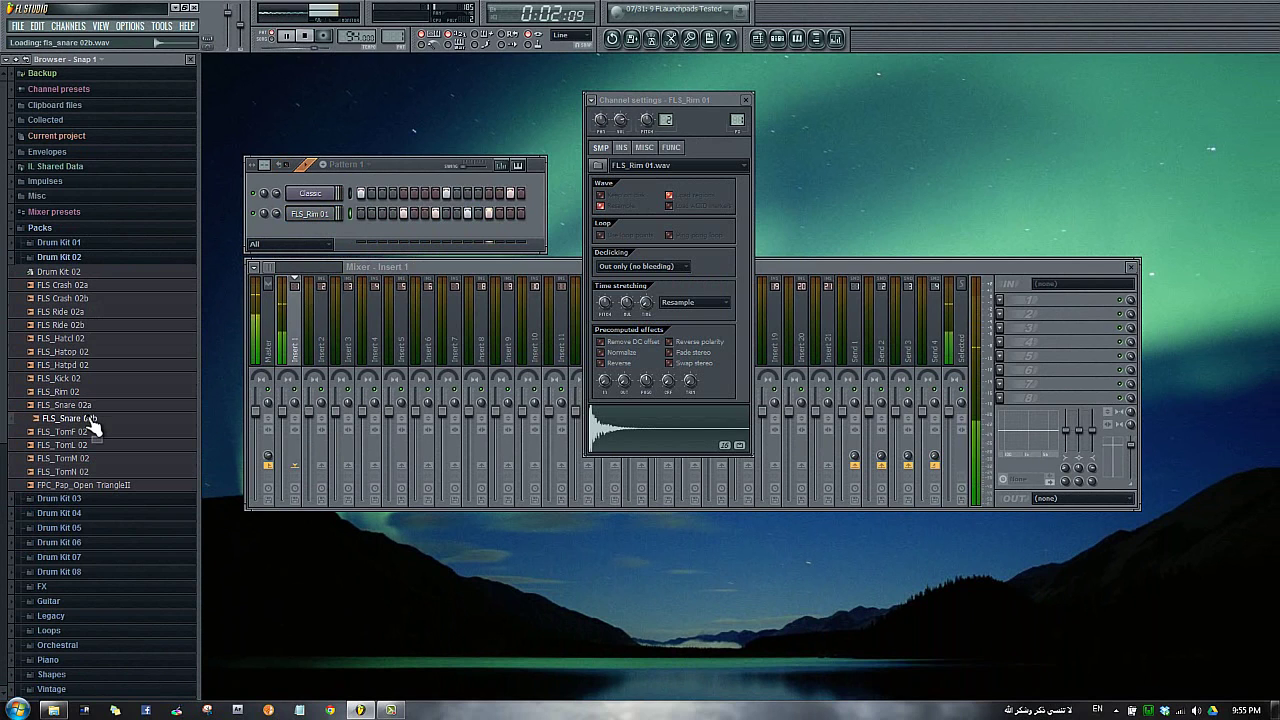
Add FLS_Snare 02b and FLS_Snare 02a as new channels, each with a hit on step 5
{"action": "left_click_drag", "start_coordinate": [92, 425], "coordinate": [313, 226]}
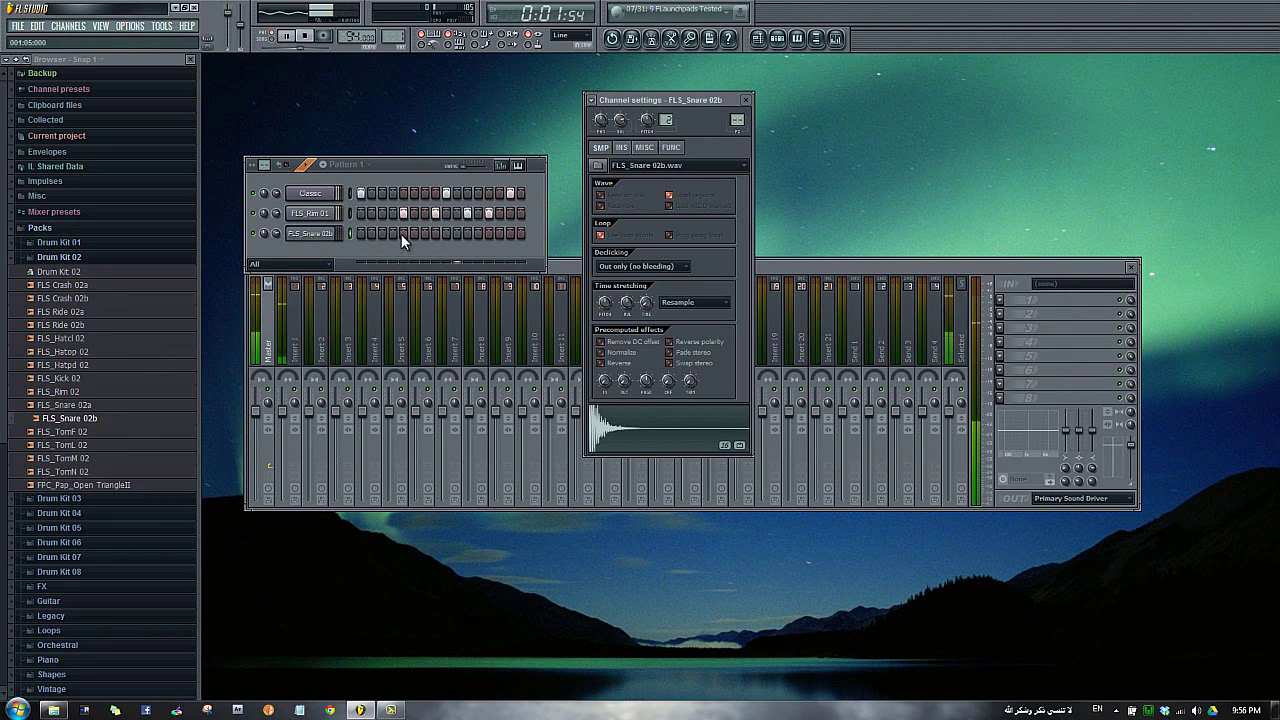
{"action": "left_click", "coordinate": [401, 234]}
{"action": "left_click_drag", "start_coordinate": [85, 405], "coordinate": [330, 253]}
{"action": "left_click", "coordinate": [403, 253]}
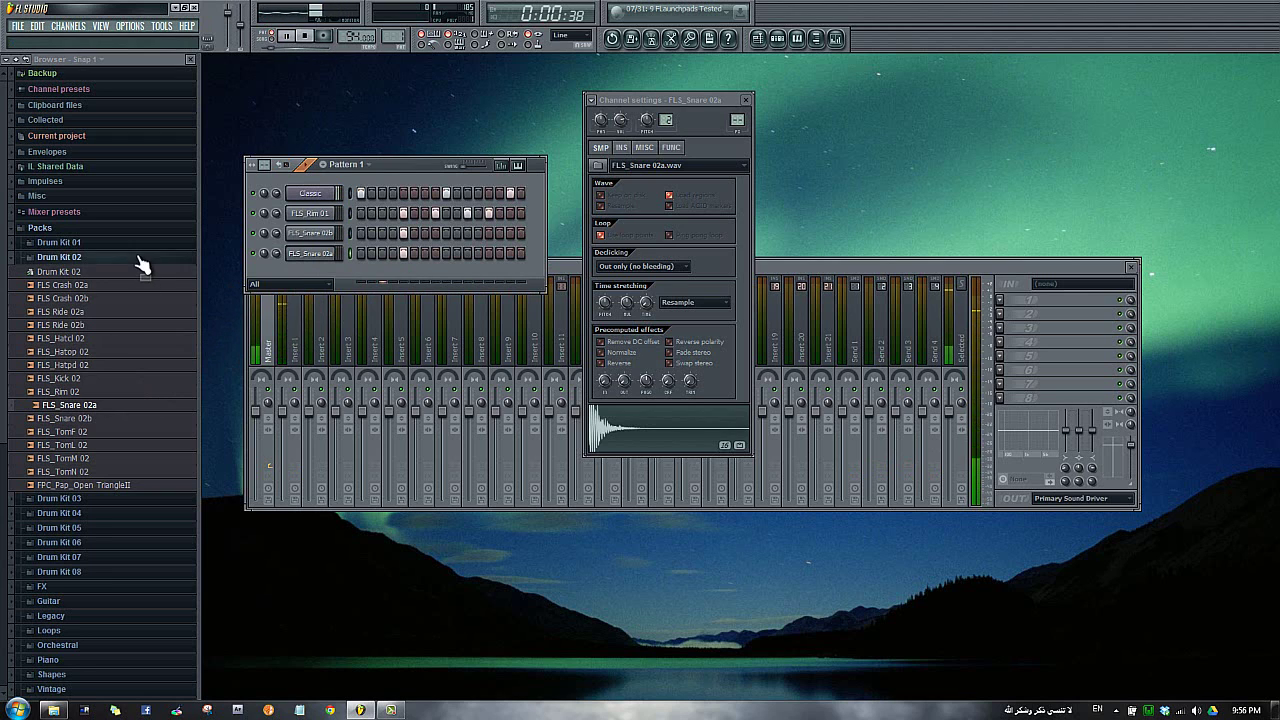
Add FLS_Clap 04 from Drum Kit 04 as a new channel with a hit on step 5
{"action": "left_click", "coordinate": [136, 257]}
{"action": "left_click", "coordinate": [136, 288]}
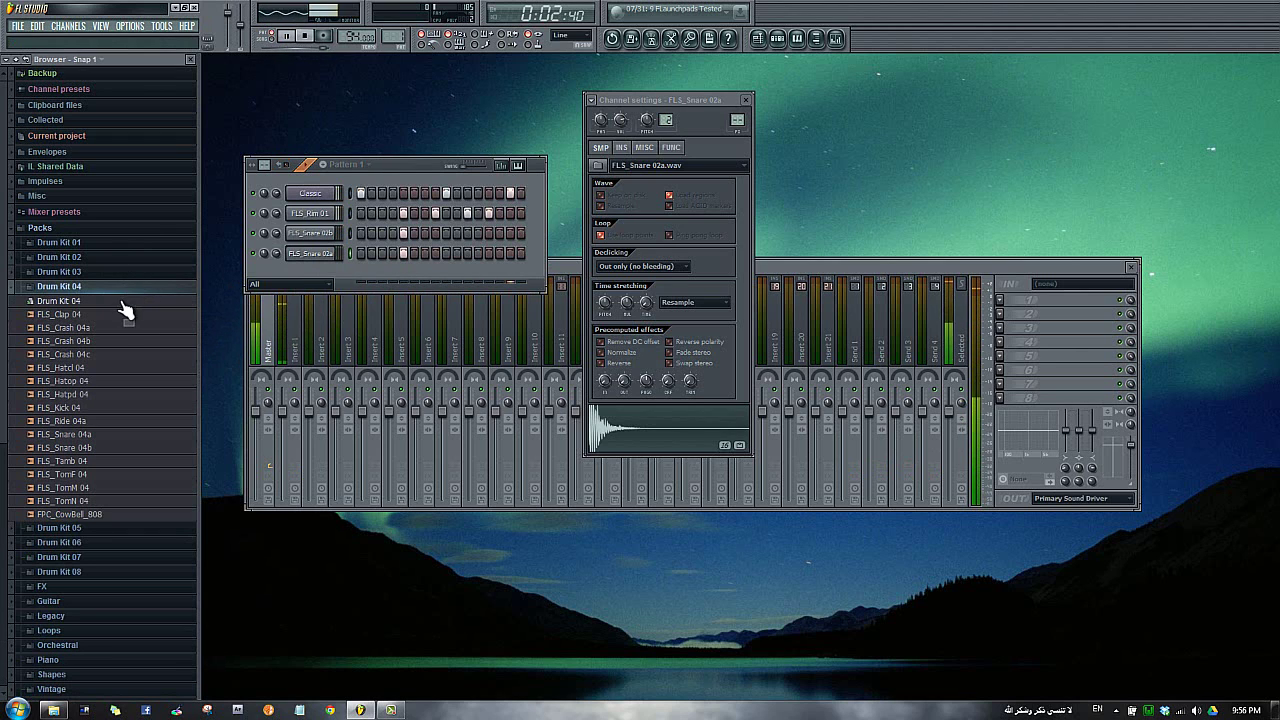
{"action": "left_click_drag", "start_coordinate": [117, 318], "coordinate": [300, 275]}
{"action": "left_click", "coordinate": [403, 273]}
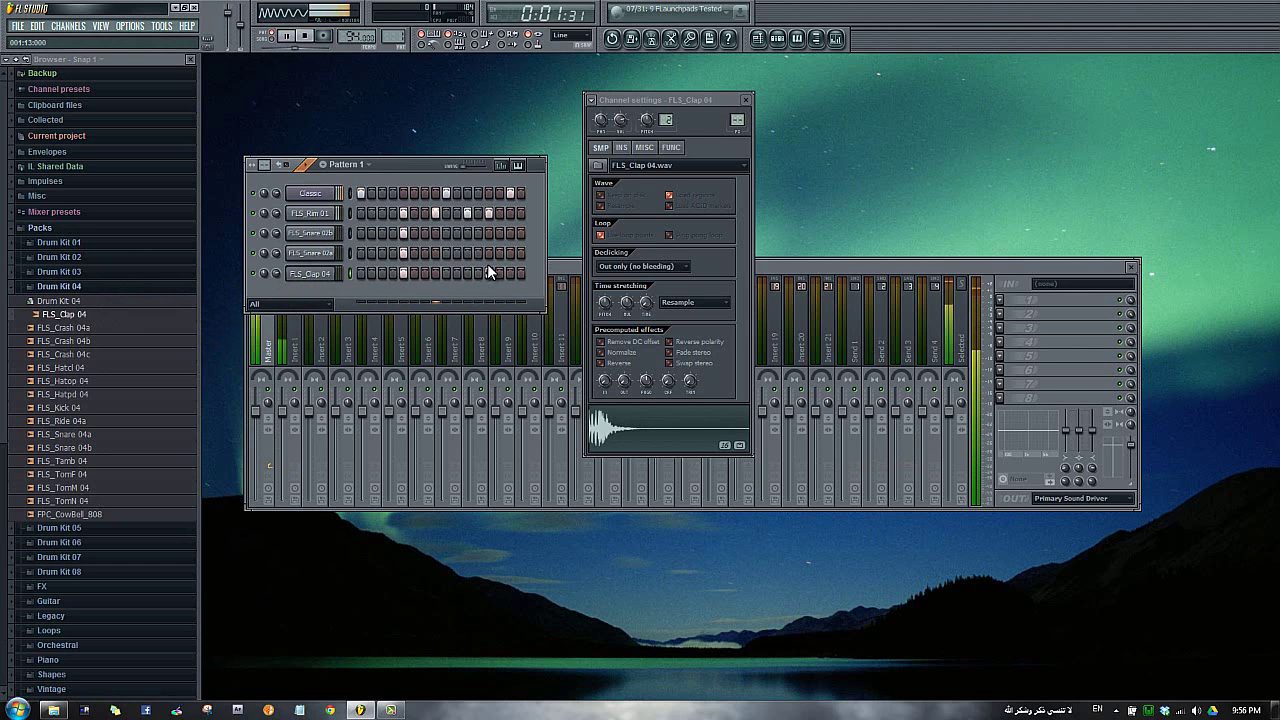
Add step 13 hits for both snares and the clap, and adjust the panning and volume of the snare channels
{"action": "left_click", "coordinate": [488, 234]}
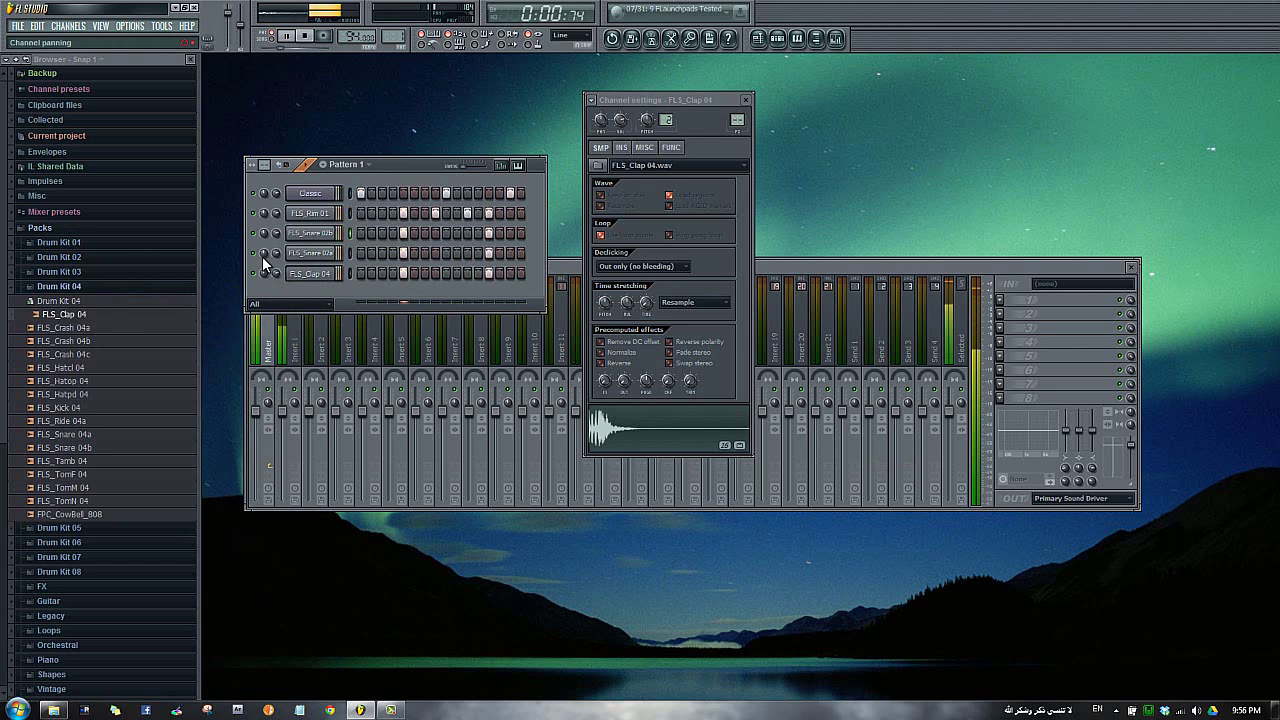
{"action": "left_click_drag", "start_coordinate": [262, 256], "coordinate": [268, 291]}
{"action": "left_click_drag", "start_coordinate": [265, 232], "coordinate": [270, 217]}
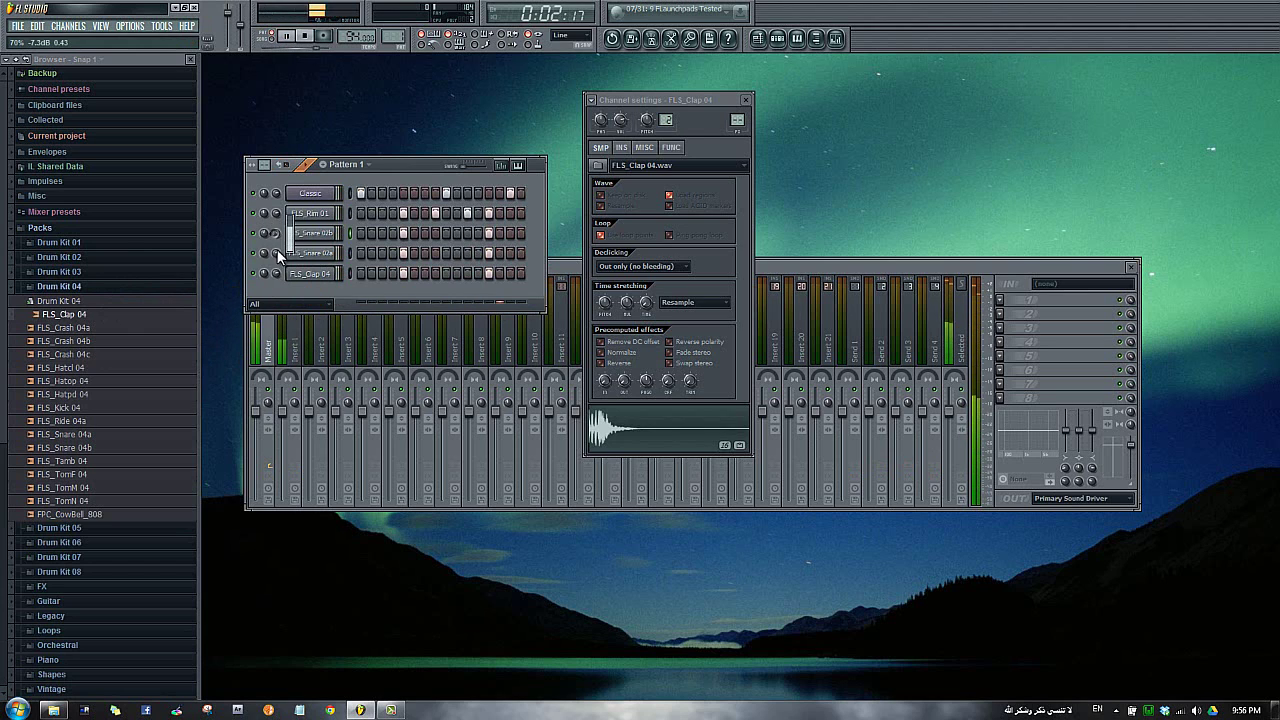
Add FLS_Hatcl 04 filled on every 2 steps and FLS_Hatop 04 with a hit on step 11 as new channels
{"action": "left_click", "coordinate": [94, 369]}
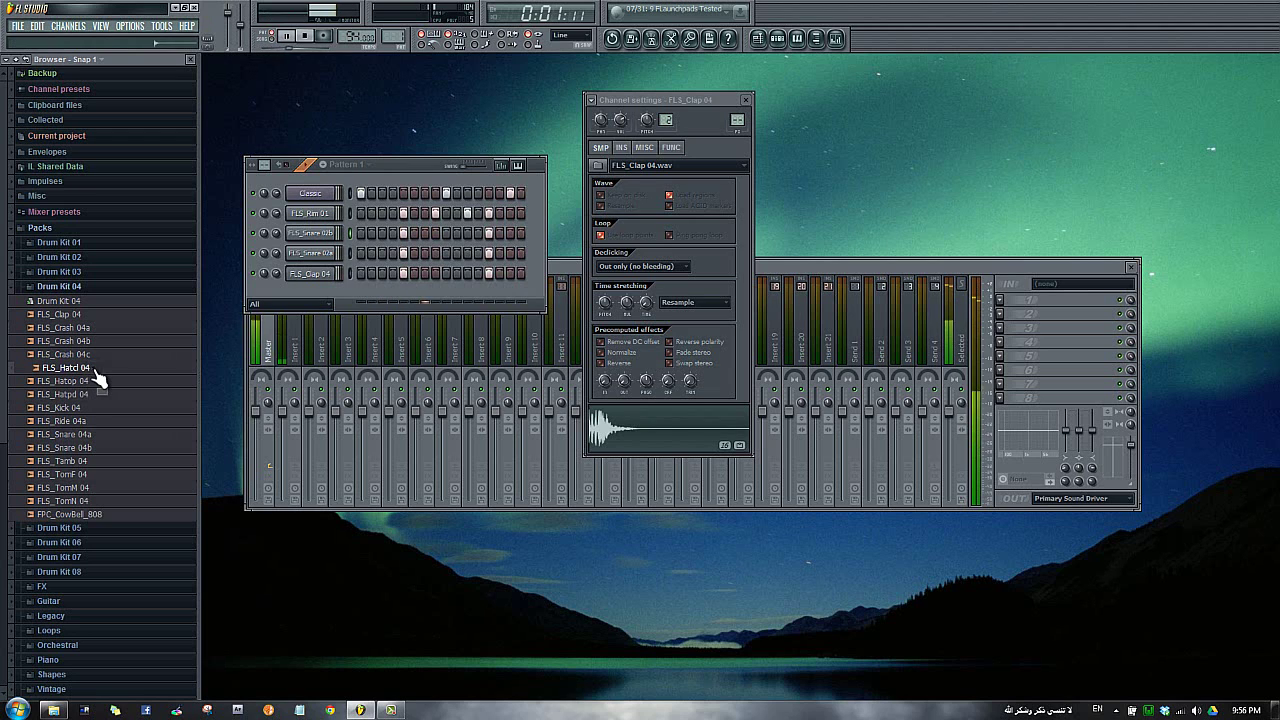
{"action": "left_click_drag", "start_coordinate": [97, 378], "coordinate": [303, 290]}
{"action": "right_click", "coordinate": [303, 290]}
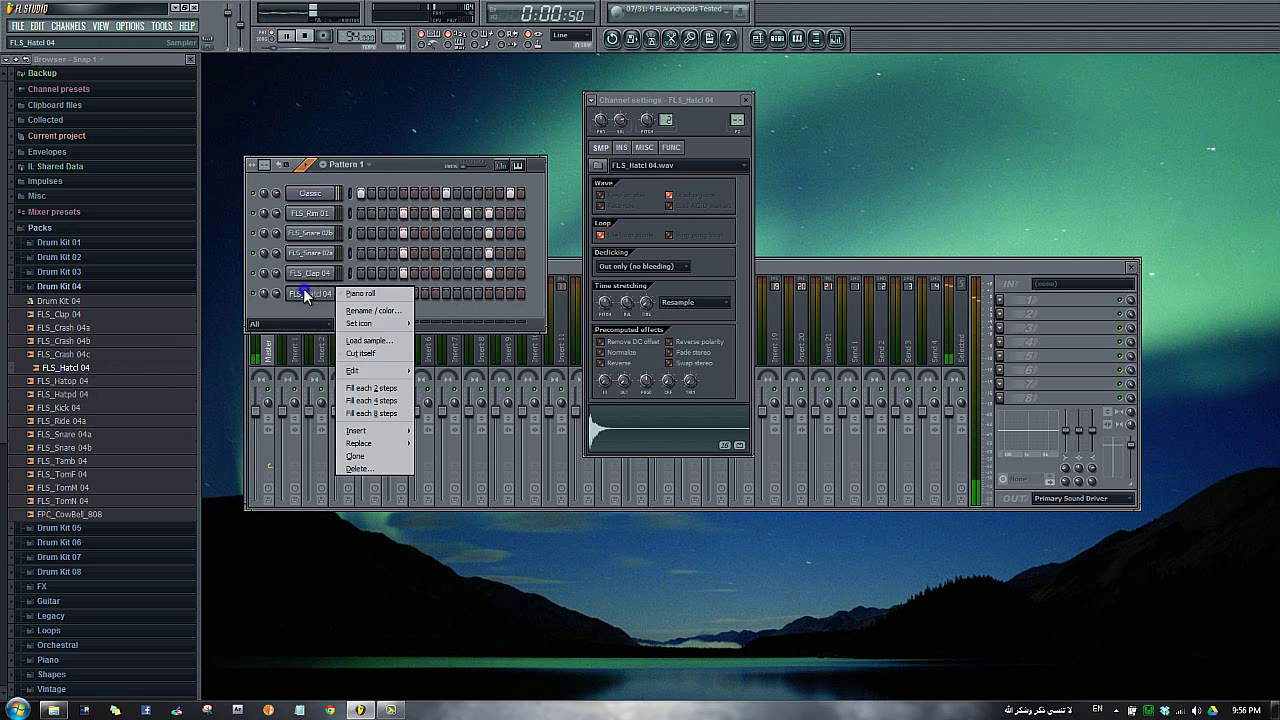
{"action": "left_click", "coordinate": [368, 388]}
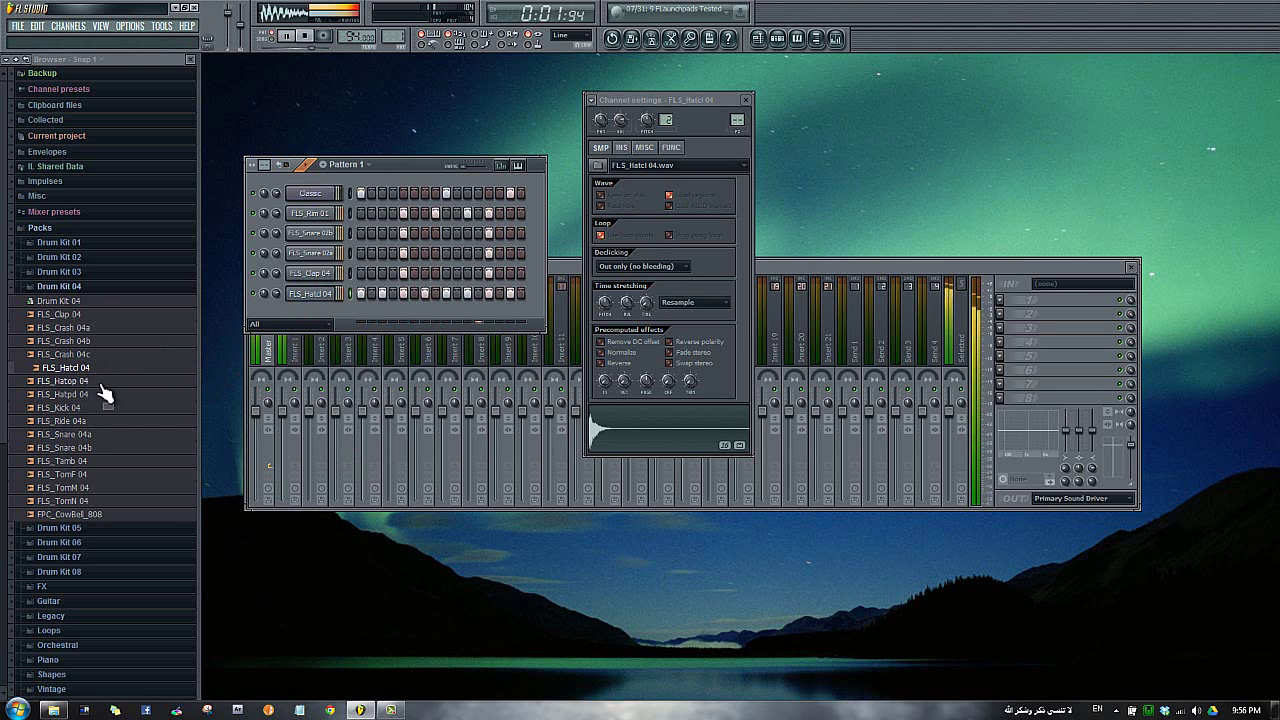
{"action": "left_click_drag", "start_coordinate": [101, 384], "coordinate": [347, 342]}
{"action": "left_click", "coordinate": [467, 313]}
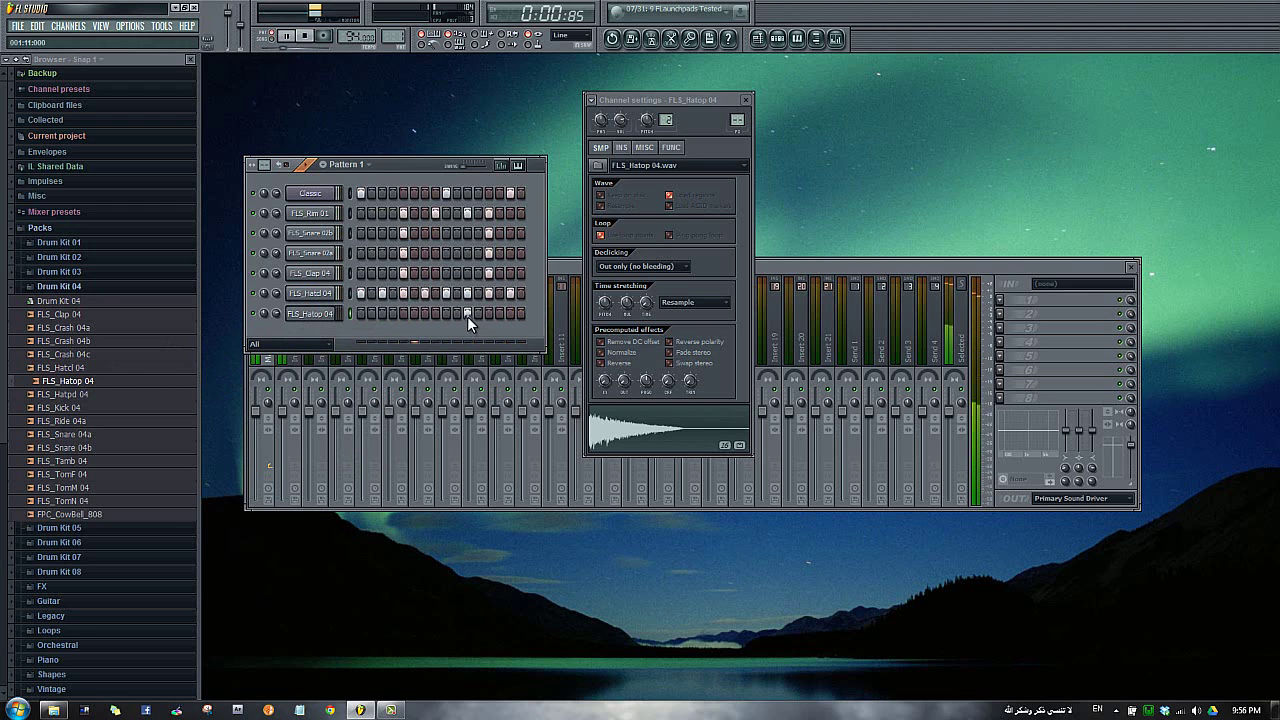
Set the FLS_Hatop 04, FLS_Snare 02a and FLS_Clap 04 channels to cut themselves when retriggered
{"action": "left_click", "coordinate": [318, 316]}
{"action": "left_click", "coordinate": [644, 147]}
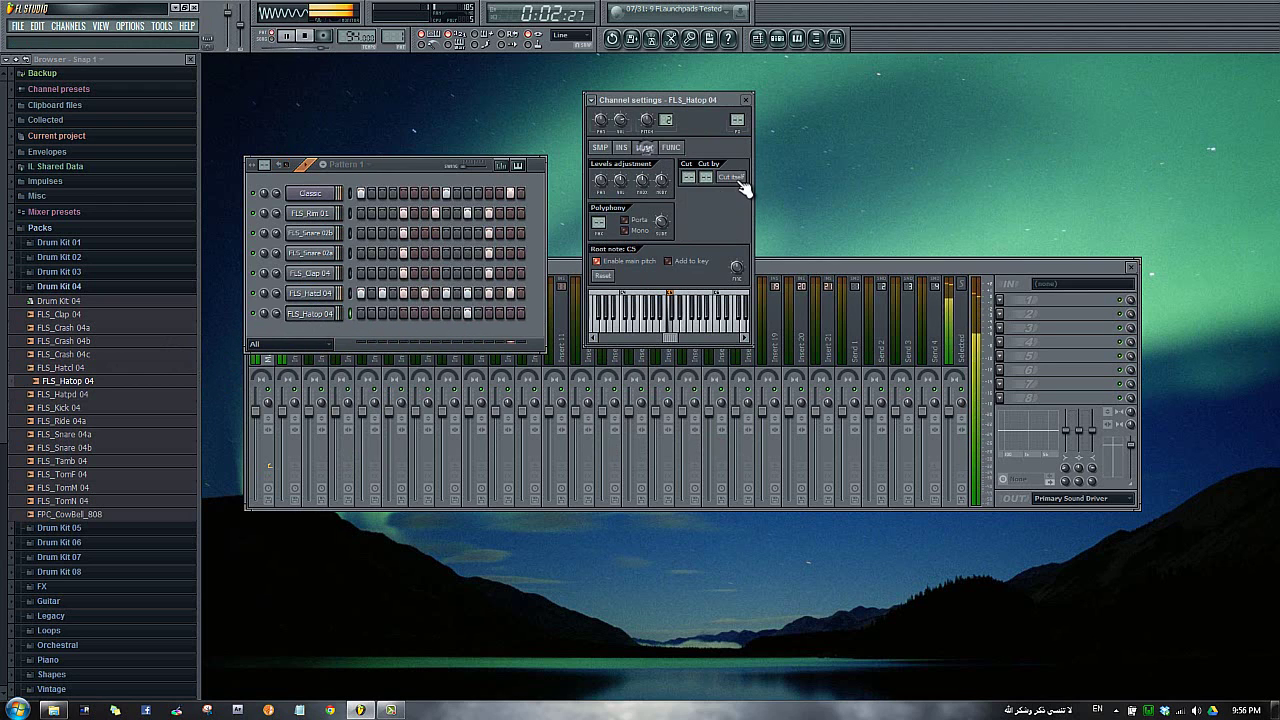
{"action": "left_click", "coordinate": [311, 256]}
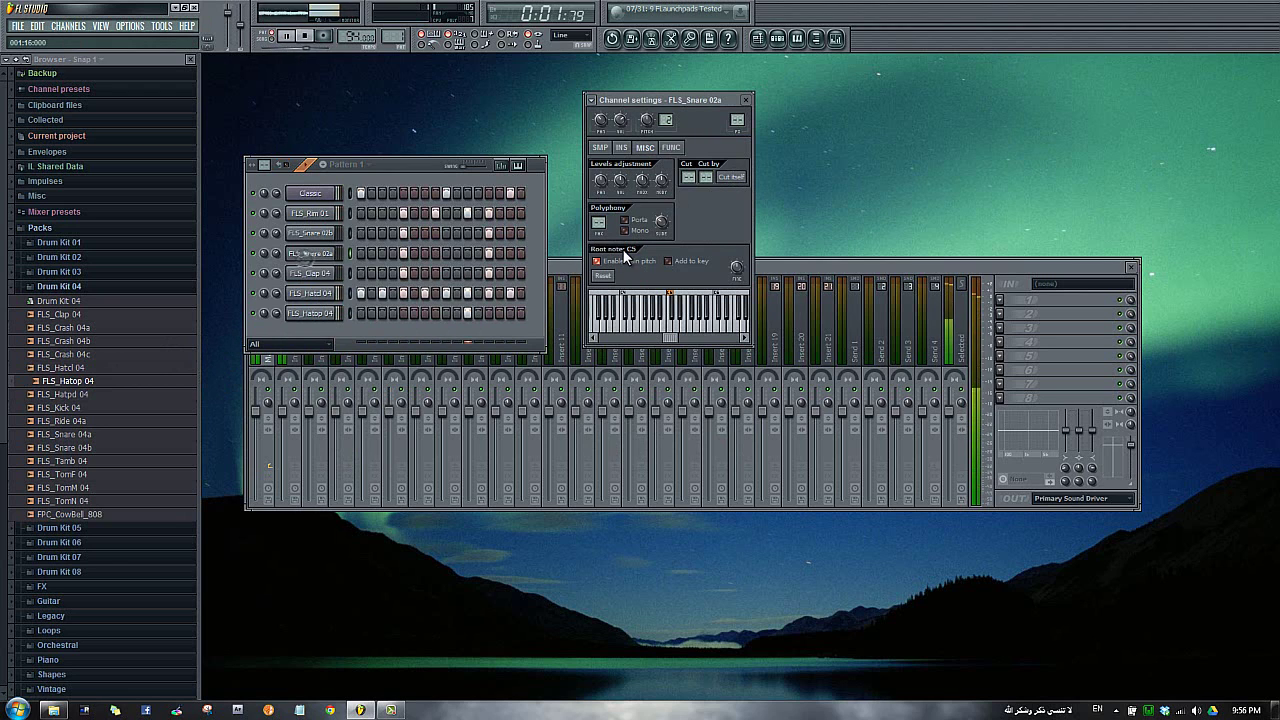
{"action": "left_click", "coordinate": [310, 273]}
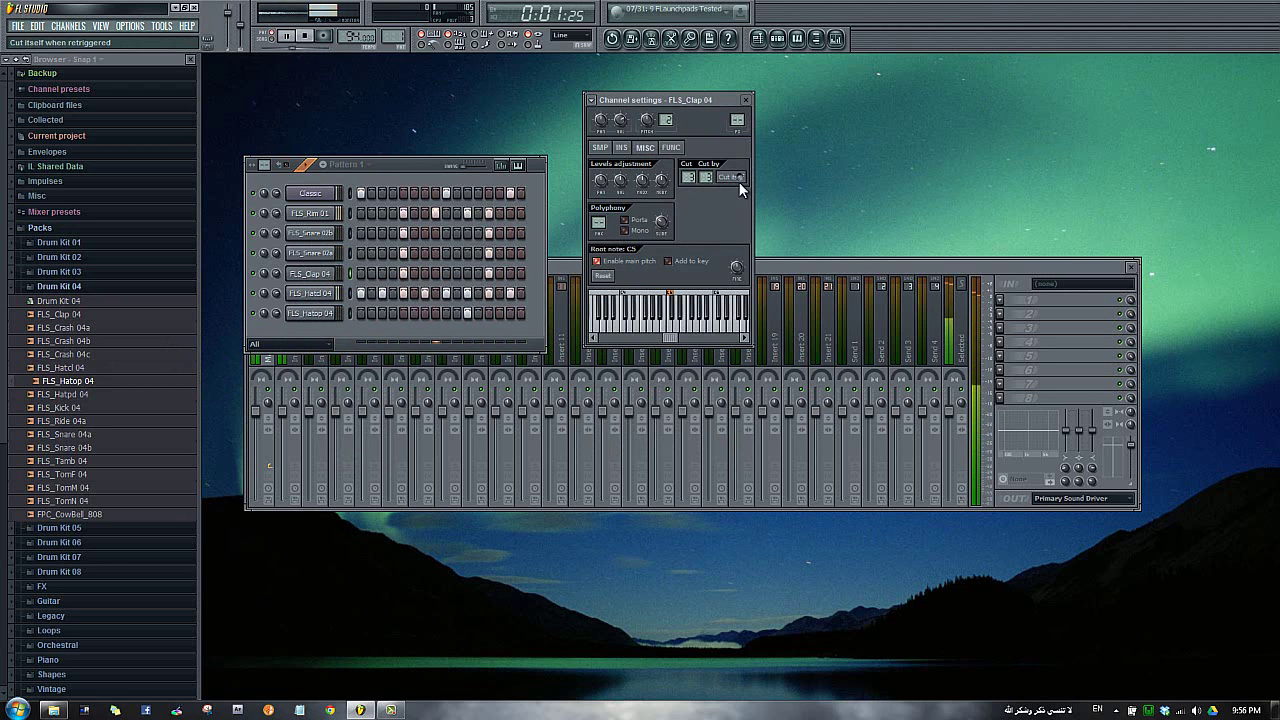
{"action": "left_click", "coordinate": [310, 313]}
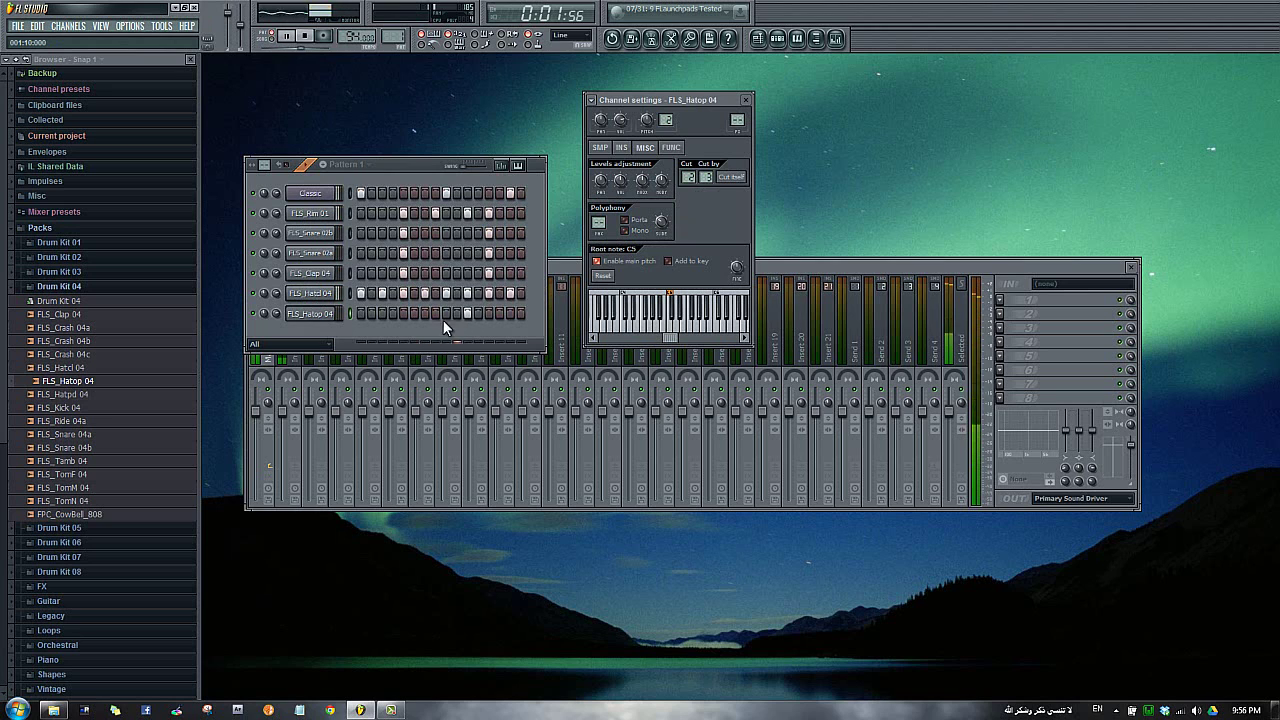
Add a little swing to the pattern and lower the velocity of the FLS_Rim 01 hits on steps 8 and 11
{"action": "left_click", "coordinate": [473, 173]}
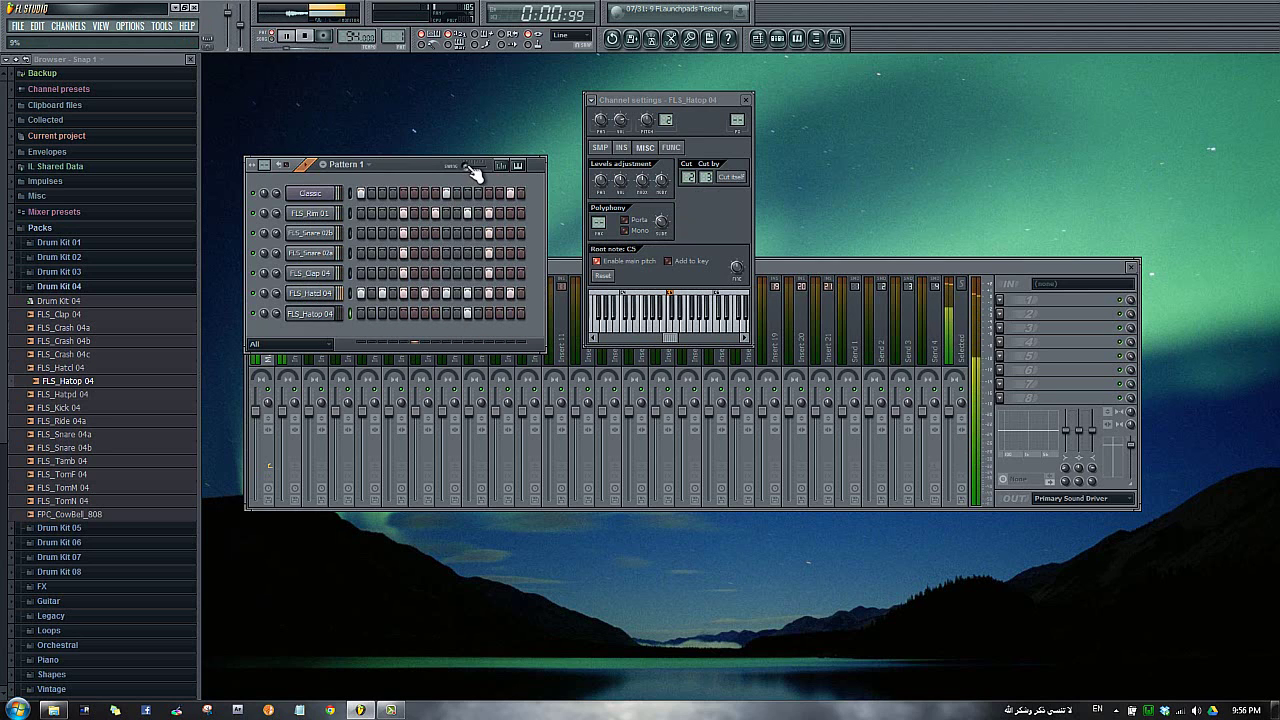
{"action": "left_click_drag", "start_coordinate": [476, 171], "coordinate": [481, 173]}
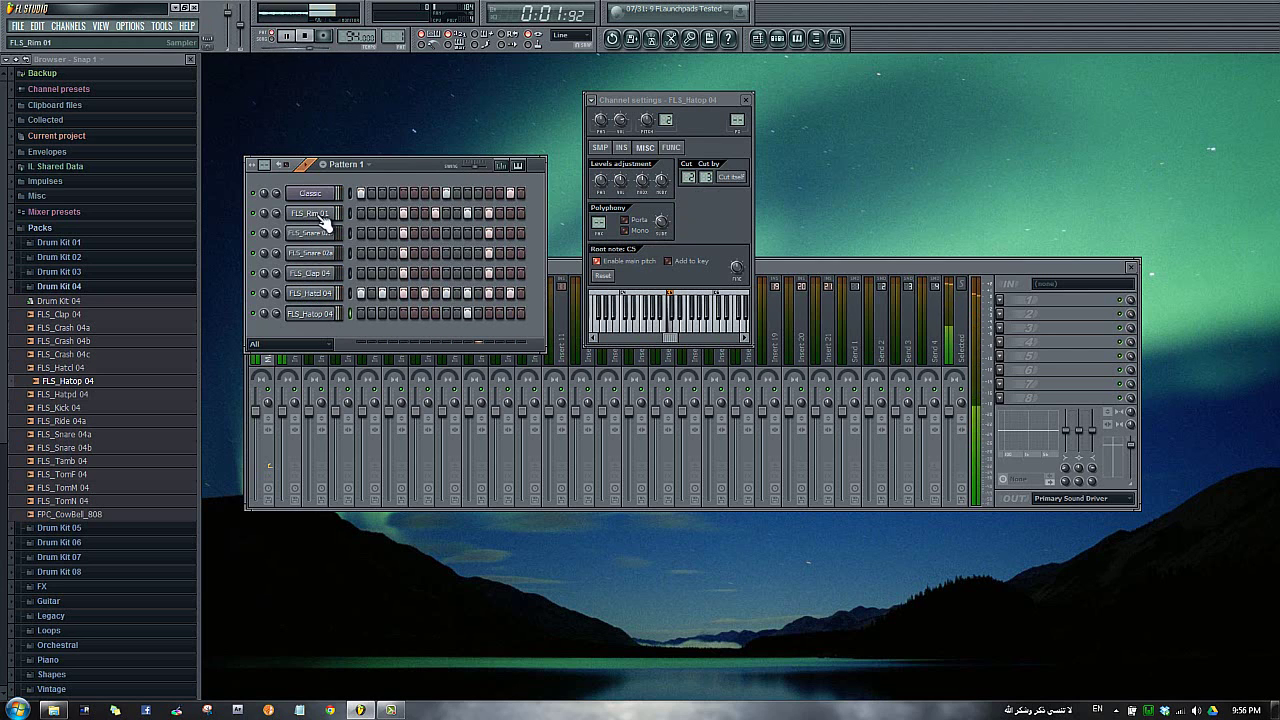
{"action": "left_click", "coordinate": [322, 222]}
{"action": "left_click", "coordinate": [502, 166]}
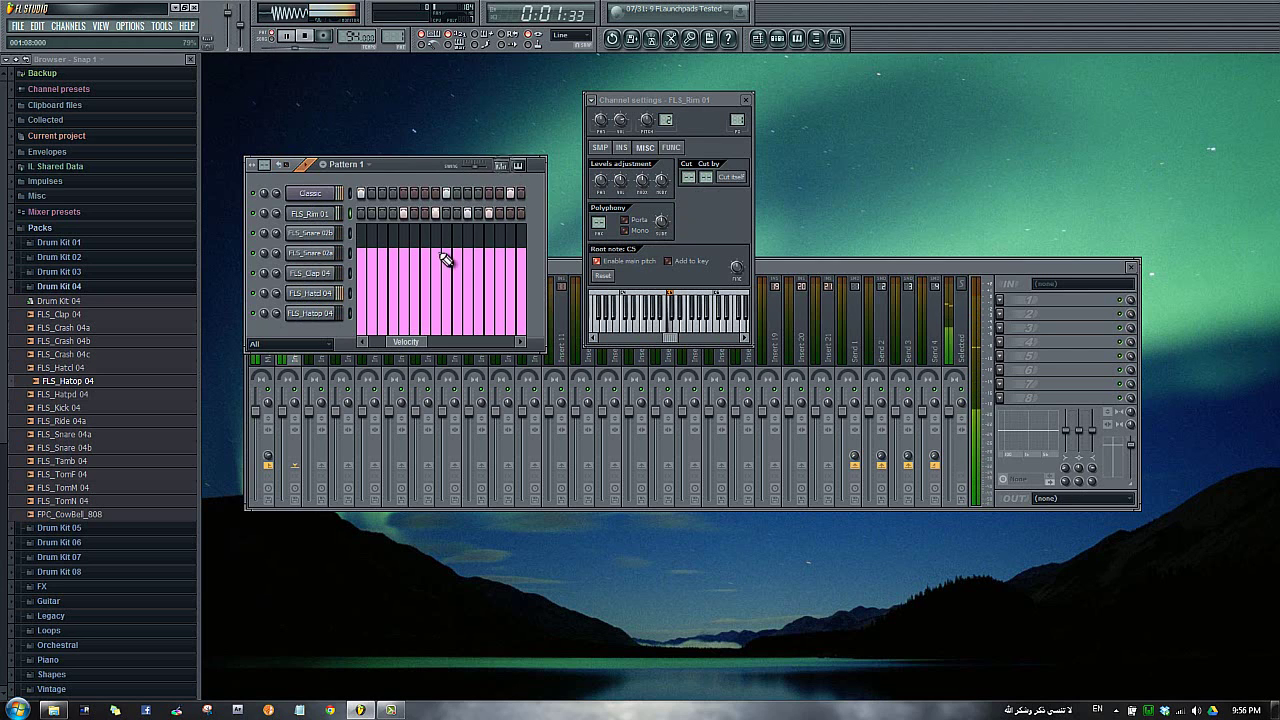
{"action": "left_click_drag", "start_coordinate": [437, 256], "coordinate": [437, 265]}
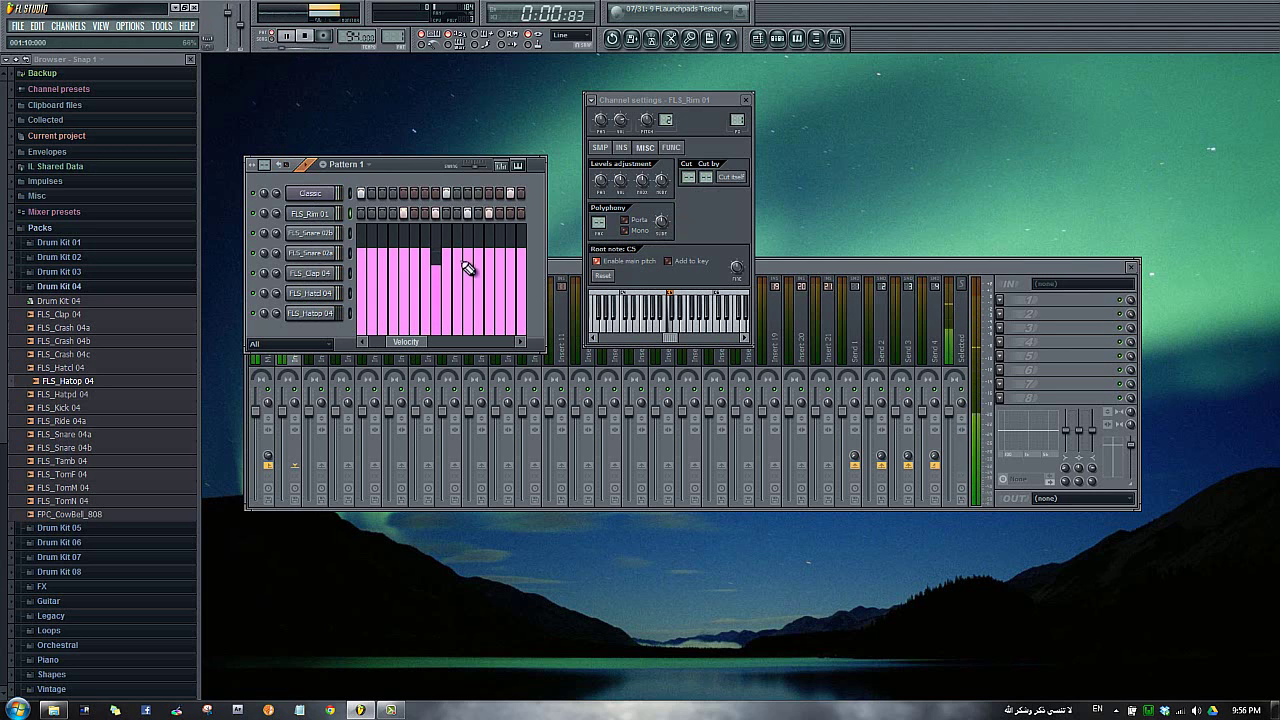
{"action": "left_click", "coordinate": [468, 256]}
{"action": "left_click", "coordinate": [502, 166]}
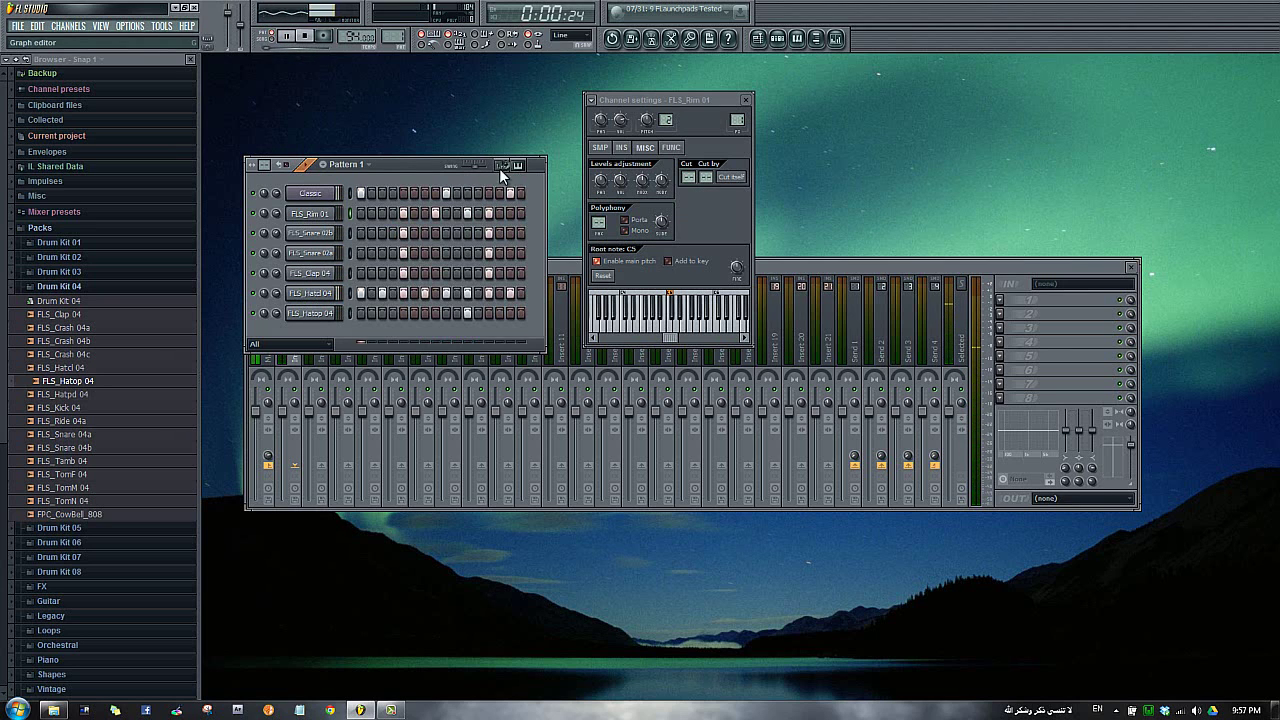
Select all the drum channels and move the mixer clear of the step sequencer
{"action": "left_click", "coordinate": [312, 193]}
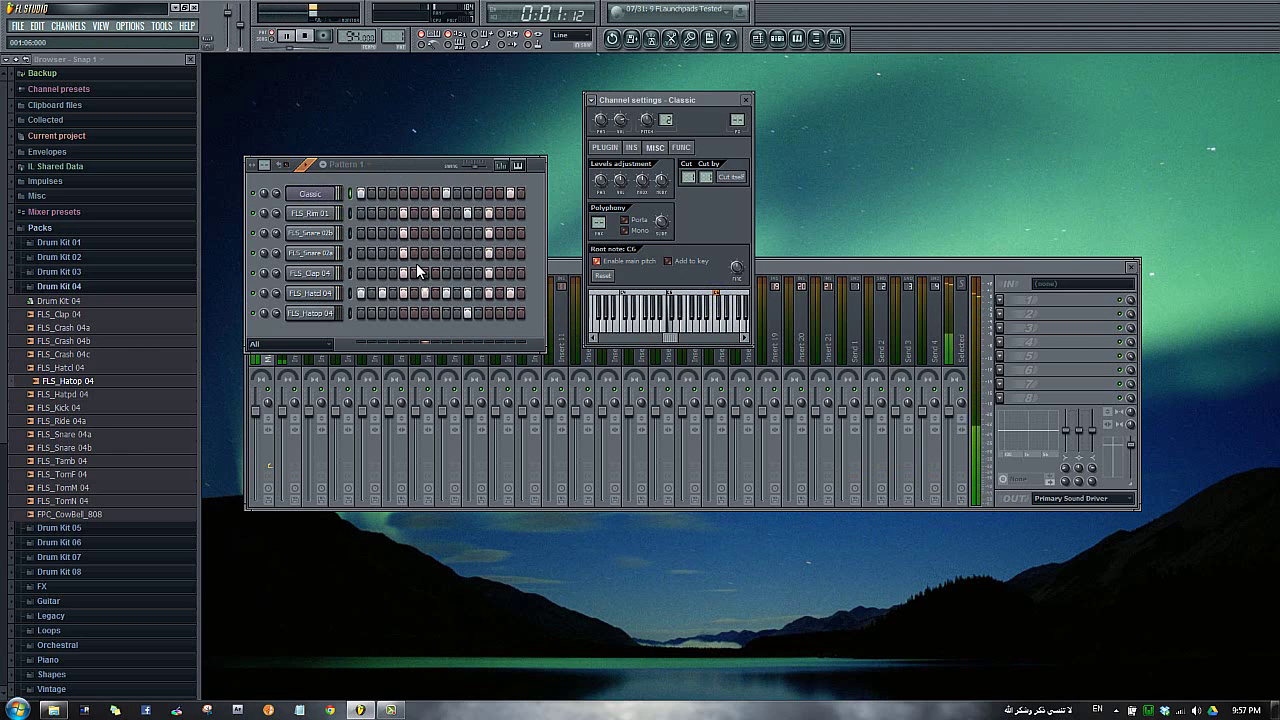
{"action": "left_click", "coordinate": [350, 194]}
{"action": "left_click", "coordinate": [575, 263]}
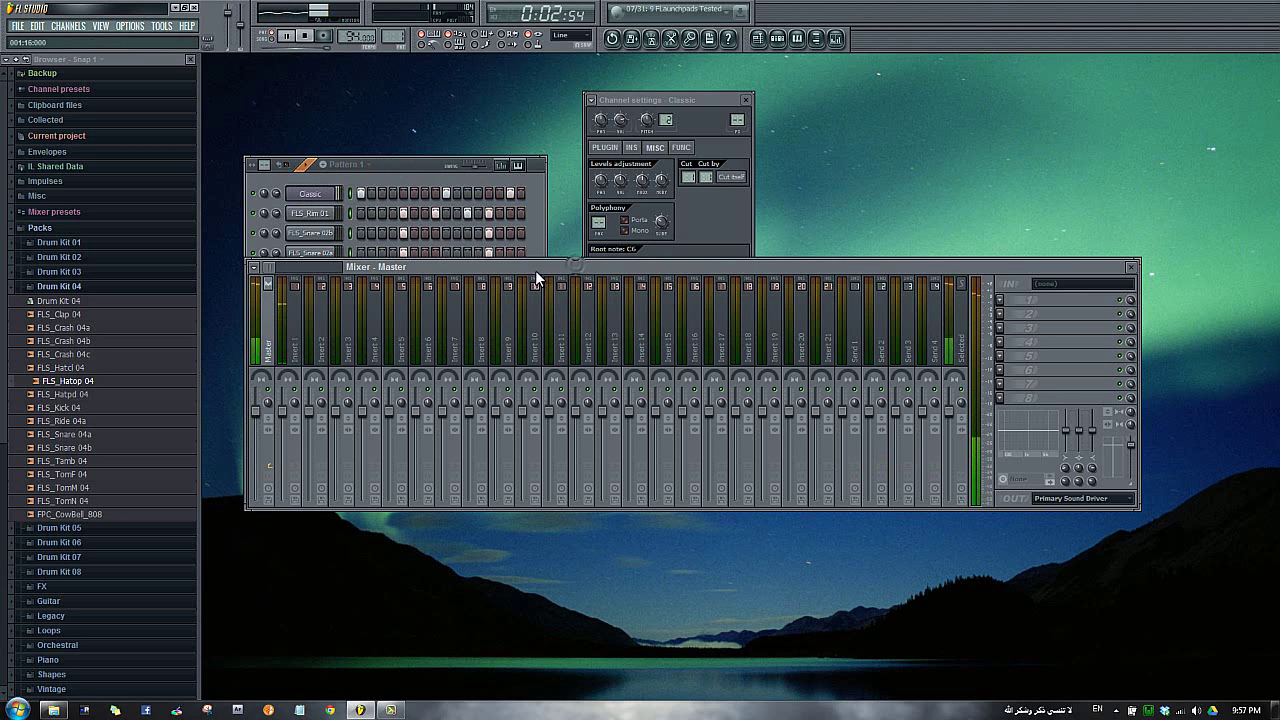
{"action": "left_click_drag", "start_coordinate": [535, 270], "coordinate": [658, 327]}
Name mixer track Insert 2 Drums, colour it red, and route all the selected drum channels to it
{"action": "left_click", "coordinate": [447, 400]}
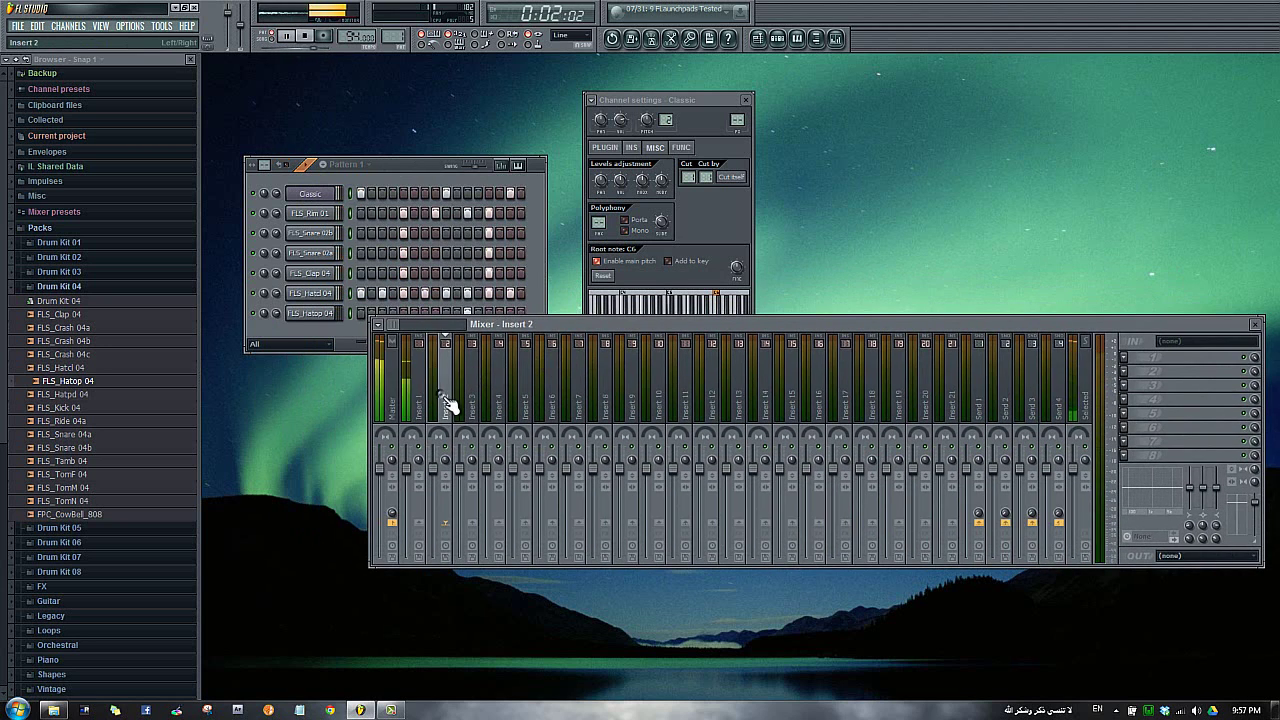
{"action": "key", "text": "F2"}
{"action": "type", "text": "Drums"}
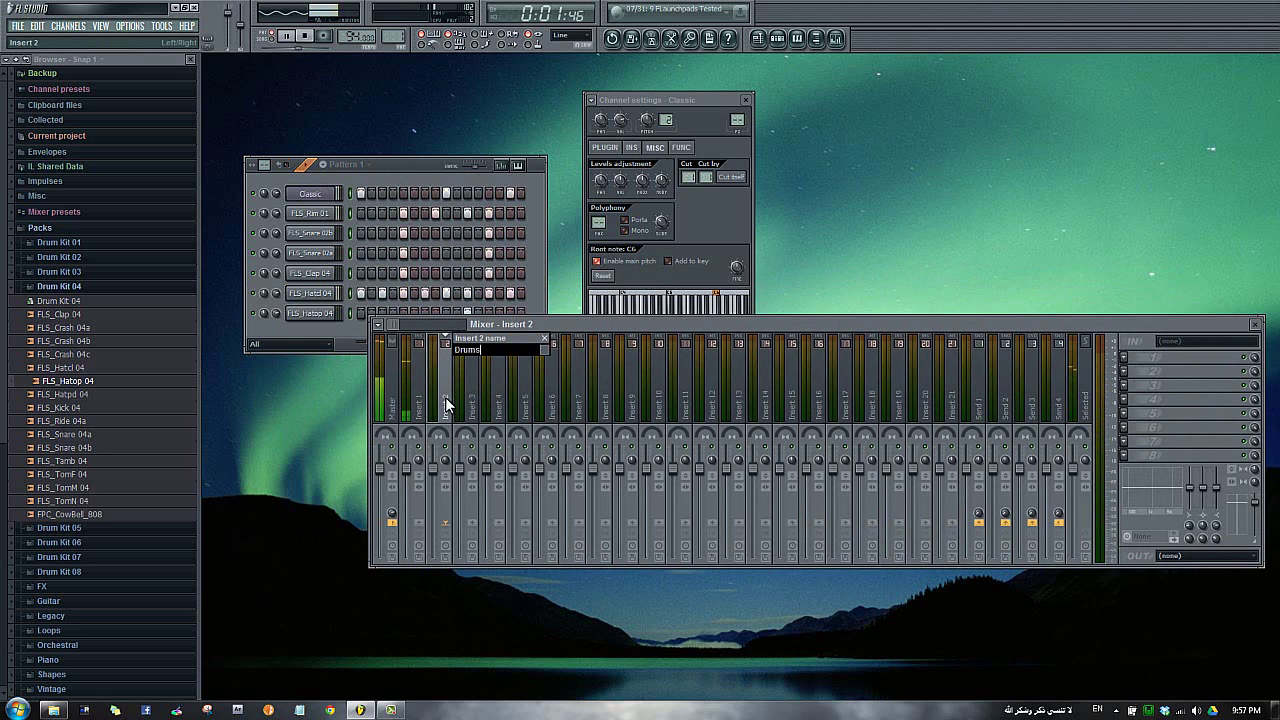
{"action": "key", "text": "Return"}
{"action": "key", "text": "F2"}
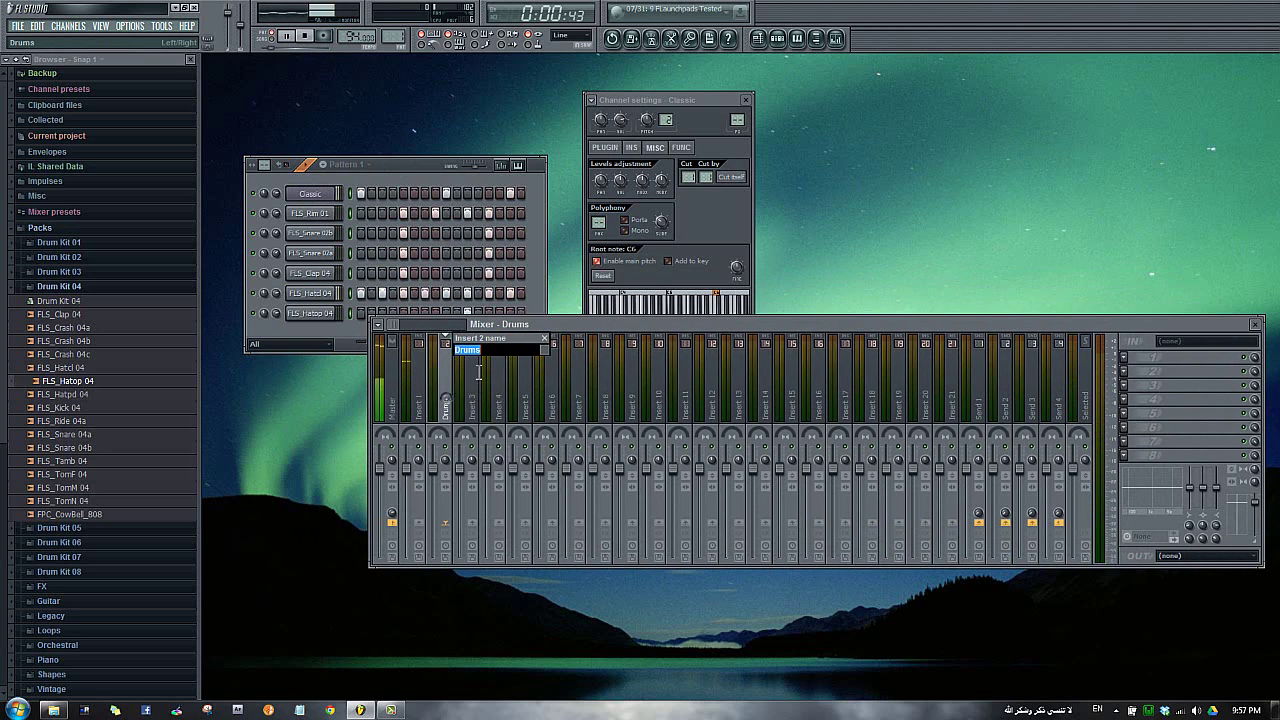
{"action": "left_click", "coordinate": [546, 349]}
{"action": "left_click", "coordinate": [699, 361]}
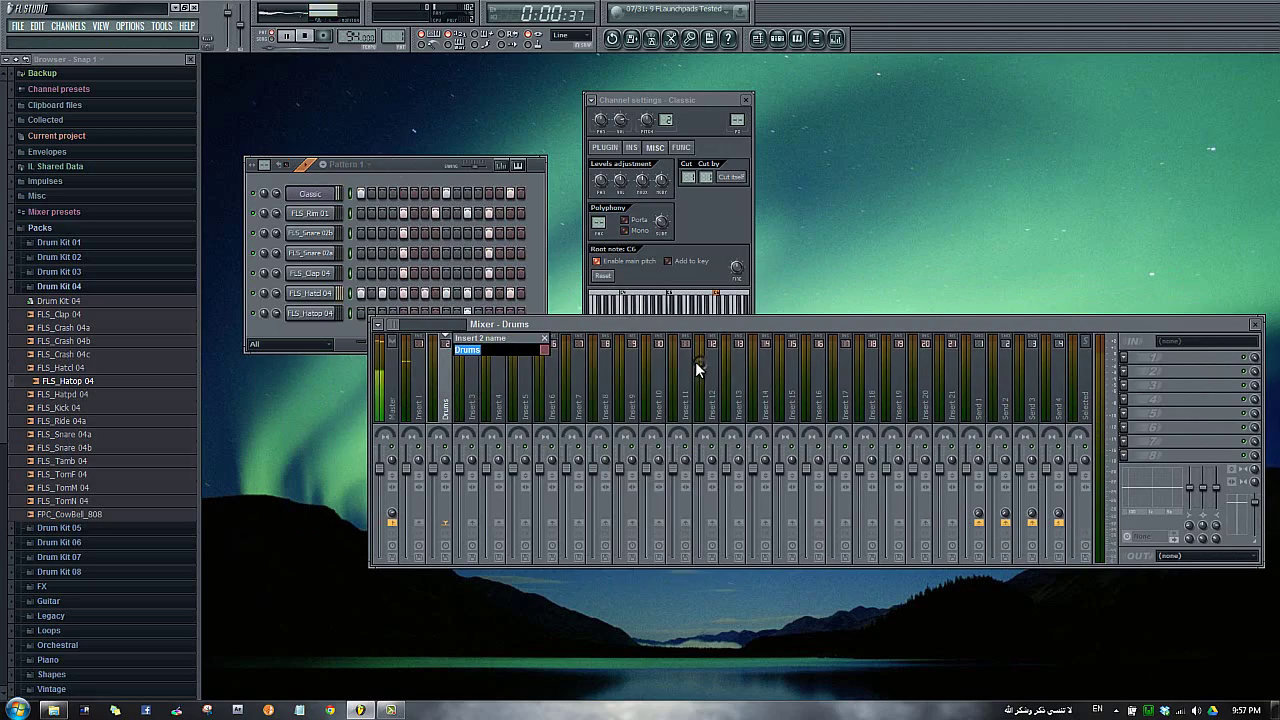
{"action": "key", "text": "Return"}
{"action": "left_click_drag", "start_coordinate": [1070, 330], "coordinate": [999, 361]}
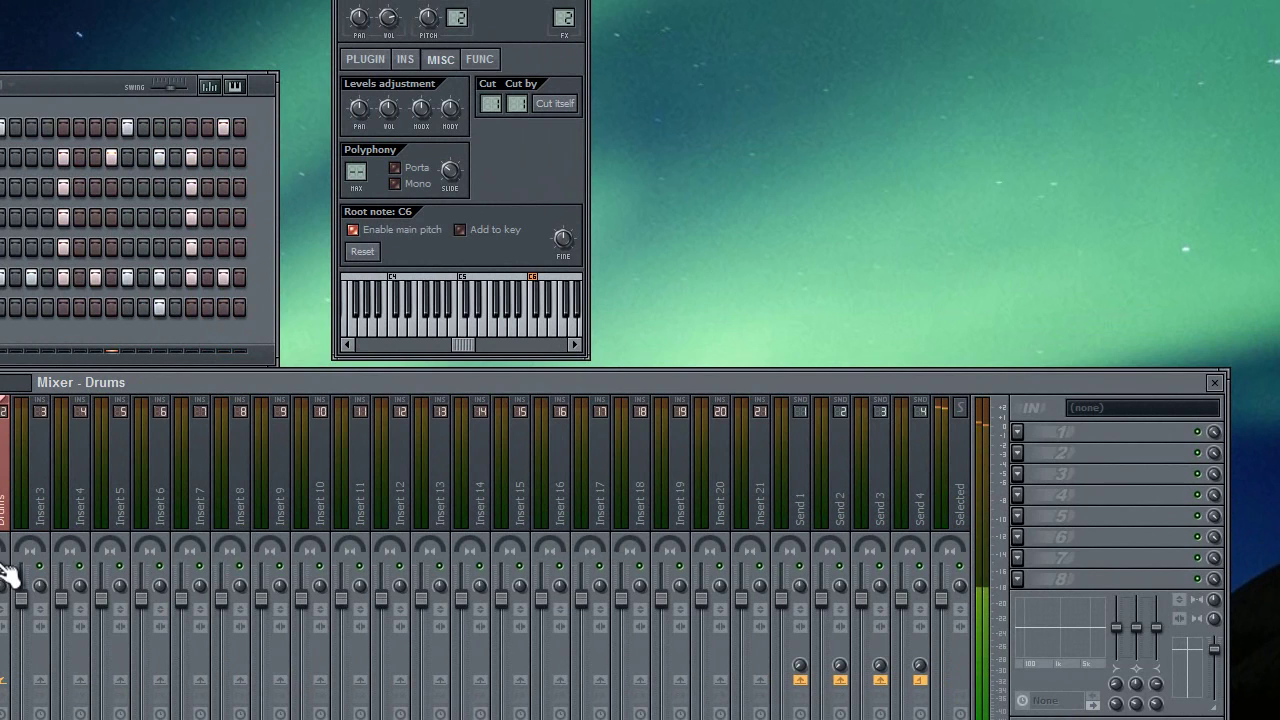
Load Fruity Compressor in effect slot 1 of the Drums mixer track with its internal Drums preset
{"action": "left_click_drag", "start_coordinate": [249, 382], "coordinate": [237, 431]}
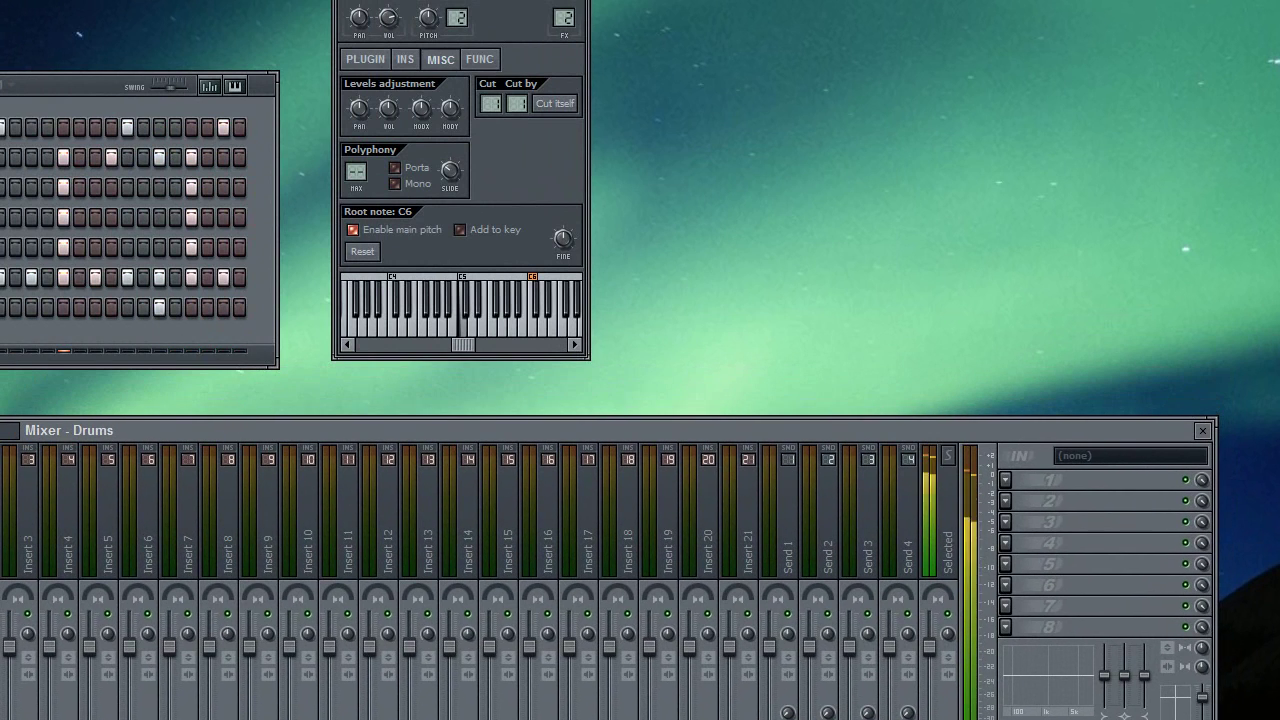
{"action": "left_click", "coordinate": [1005, 480]}
{"action": "left_click", "coordinate": [1142, 162]}
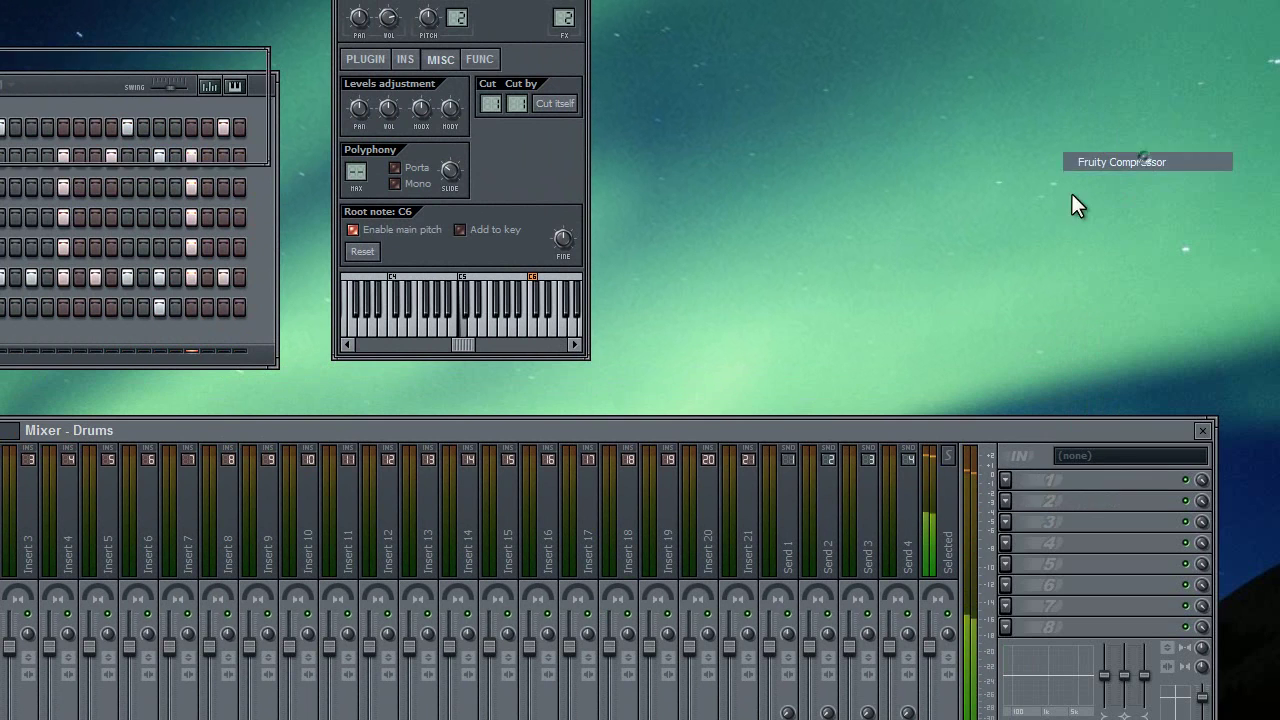
{"action": "left_click", "coordinate": [241, 62]}
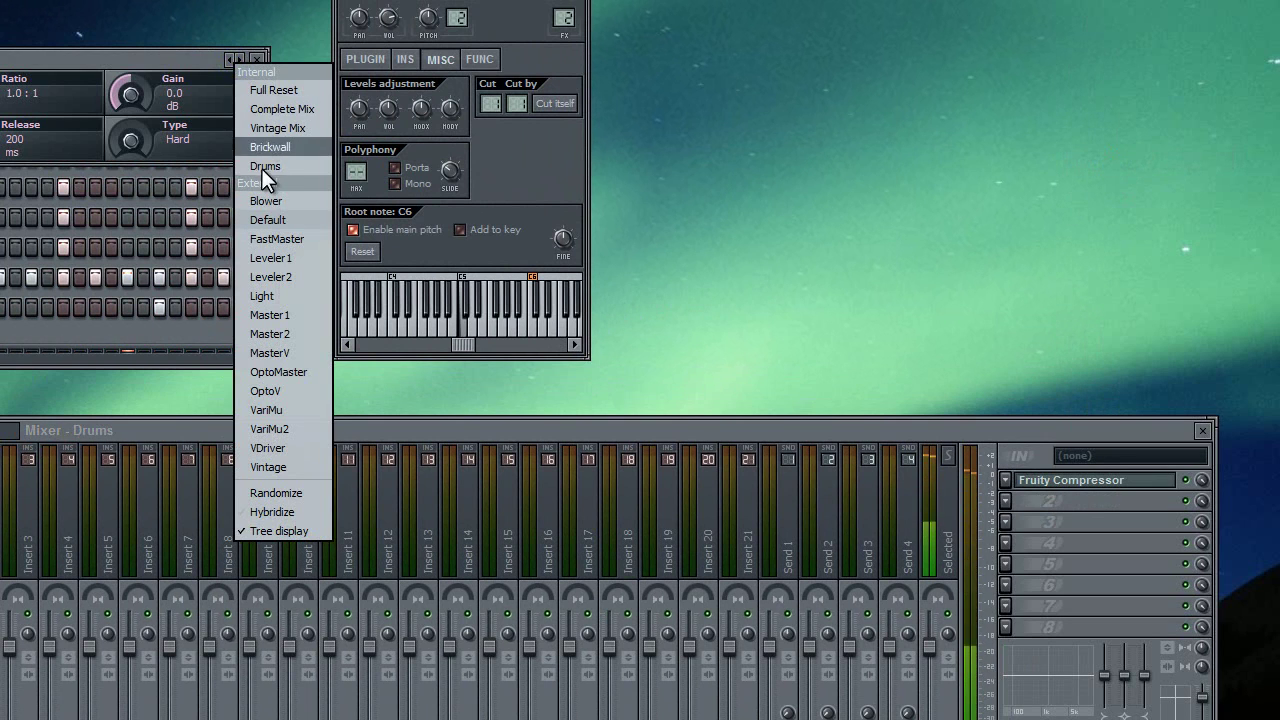
{"action": "left_click", "coordinate": [262, 169]}
{"action": "left_click", "coordinate": [257, 59]}
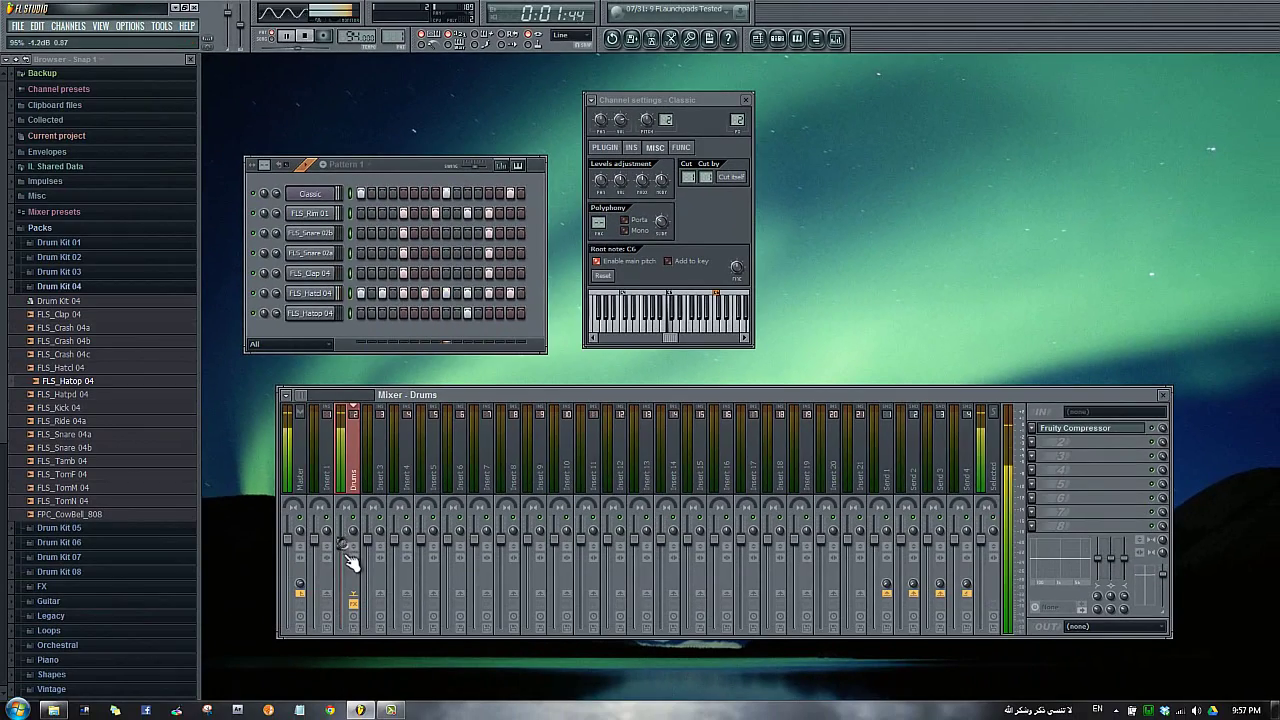
Load Fruity Limiter in effect slot 8 of the Master track and dismiss its window
{"action": "left_click", "coordinate": [292, 455]}
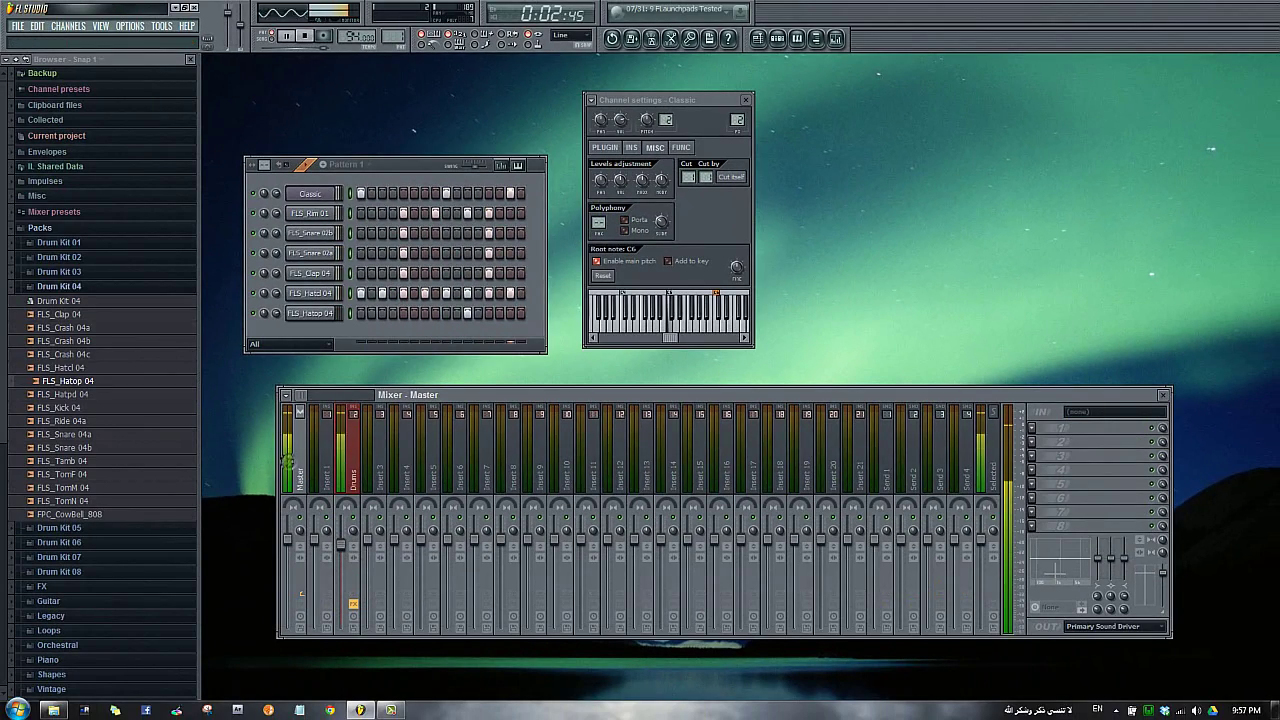
{"action": "left_click", "coordinate": [1038, 527]}
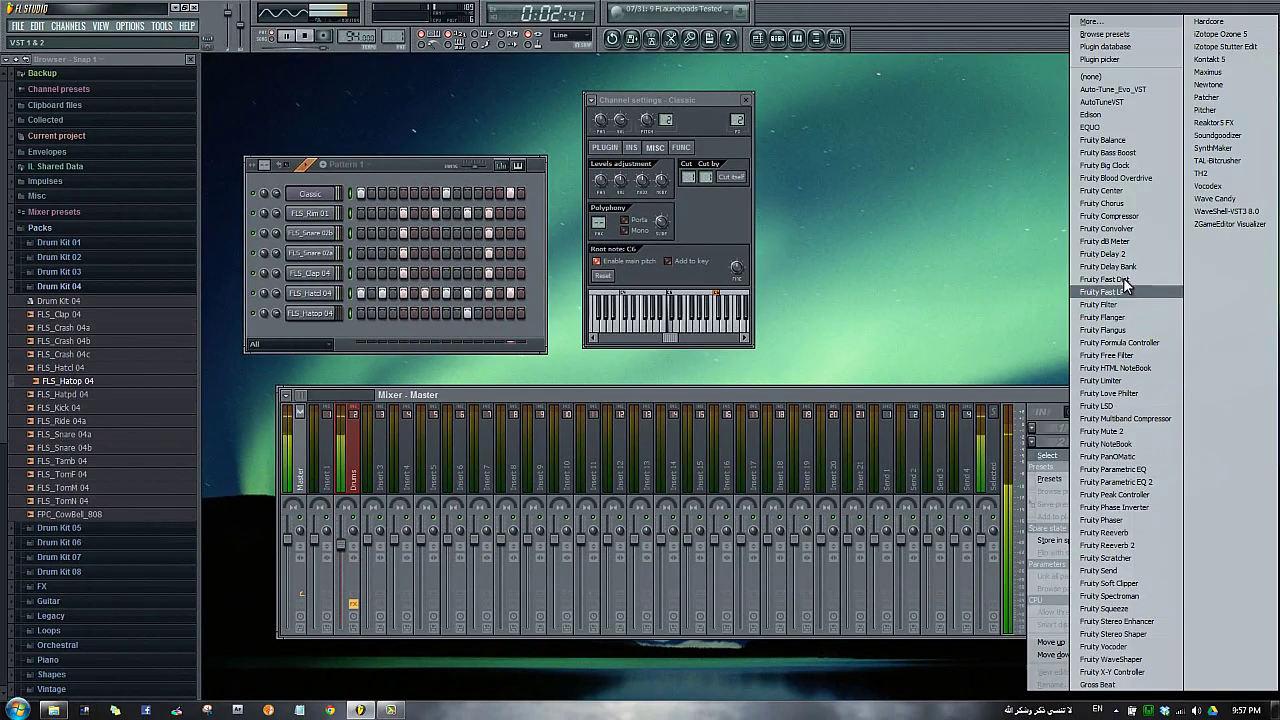
{"action": "left_click", "coordinate": [1102, 380]}
{"action": "left_click", "coordinate": [807, 371]}
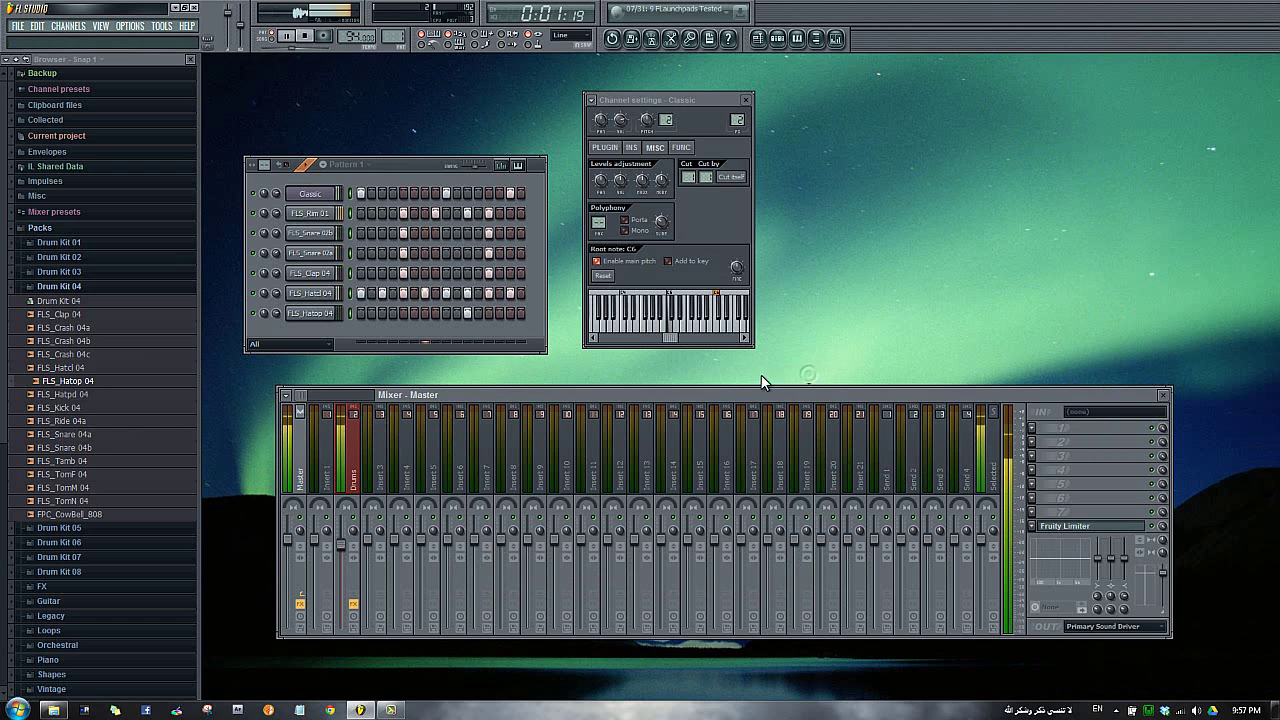
Insert a 3x Osc channel above FLS_Hatop 04 and route it to mixer track 3
{"action": "right_click", "coordinate": [340, 307]}
{"action": "mouse_move", "coordinate": [384, 453]}
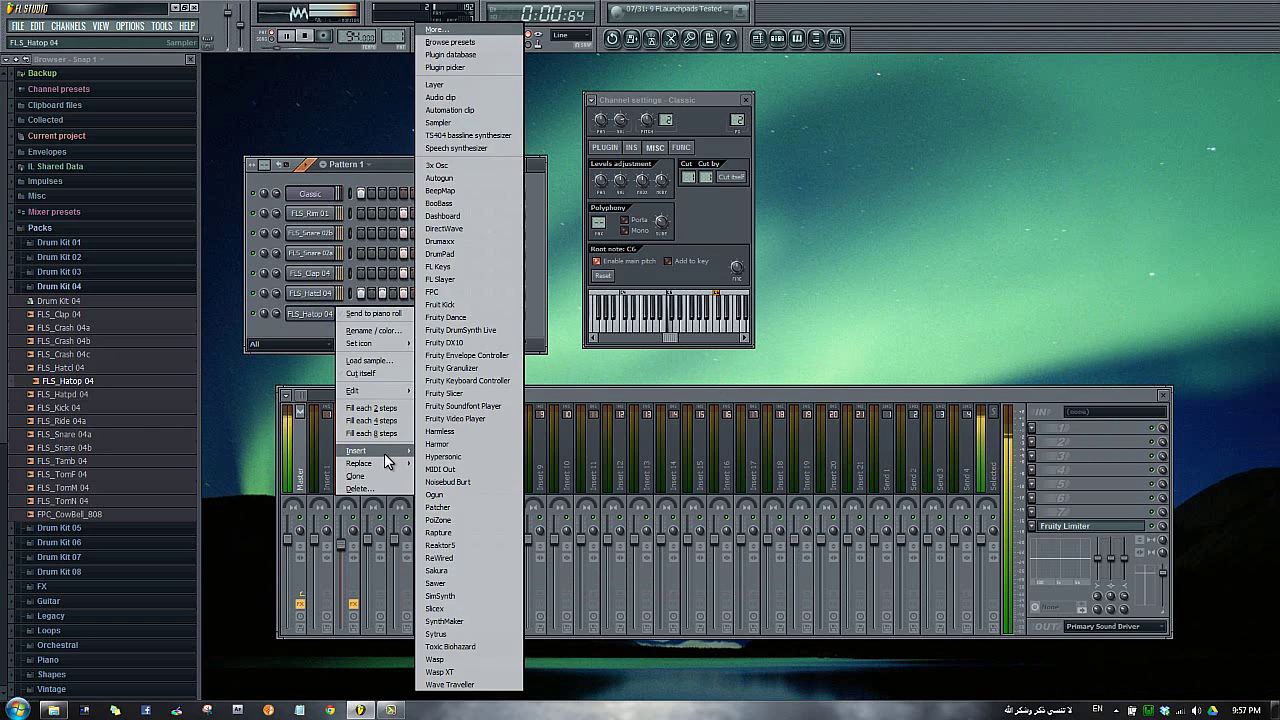
{"action": "left_click", "coordinate": [467, 166]}
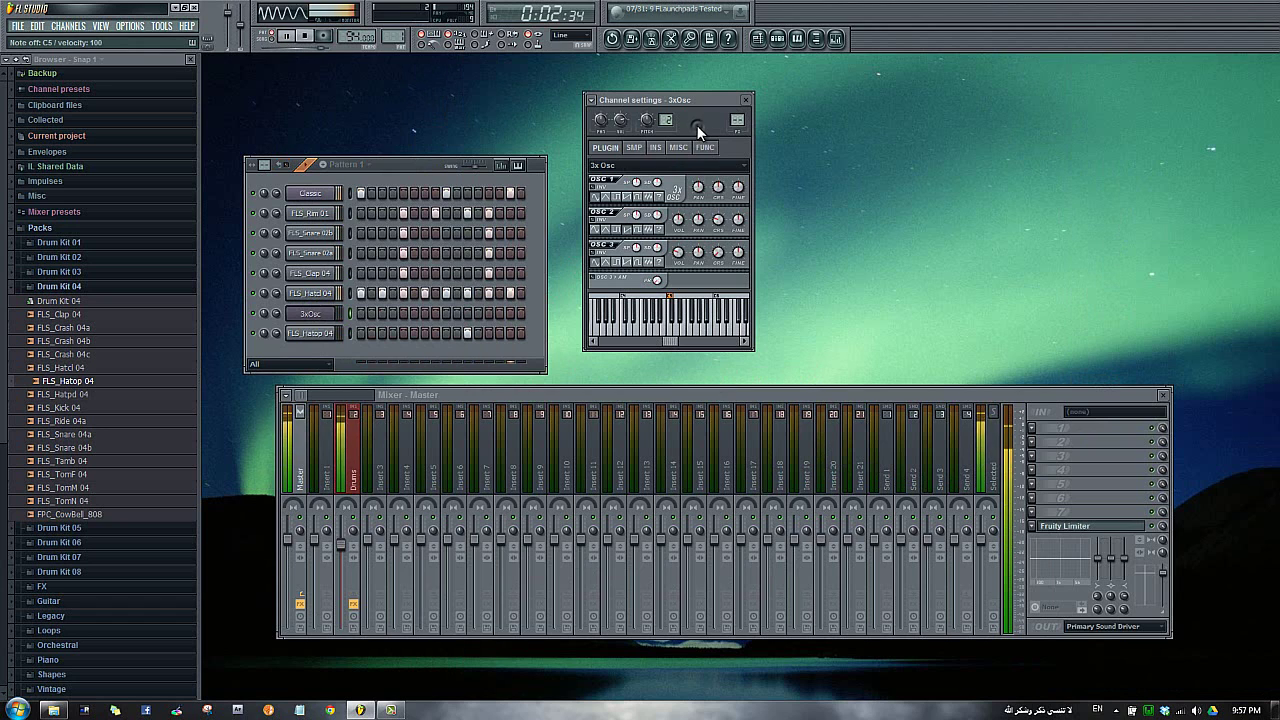
{"action": "key", "text": "ctrl+l"}
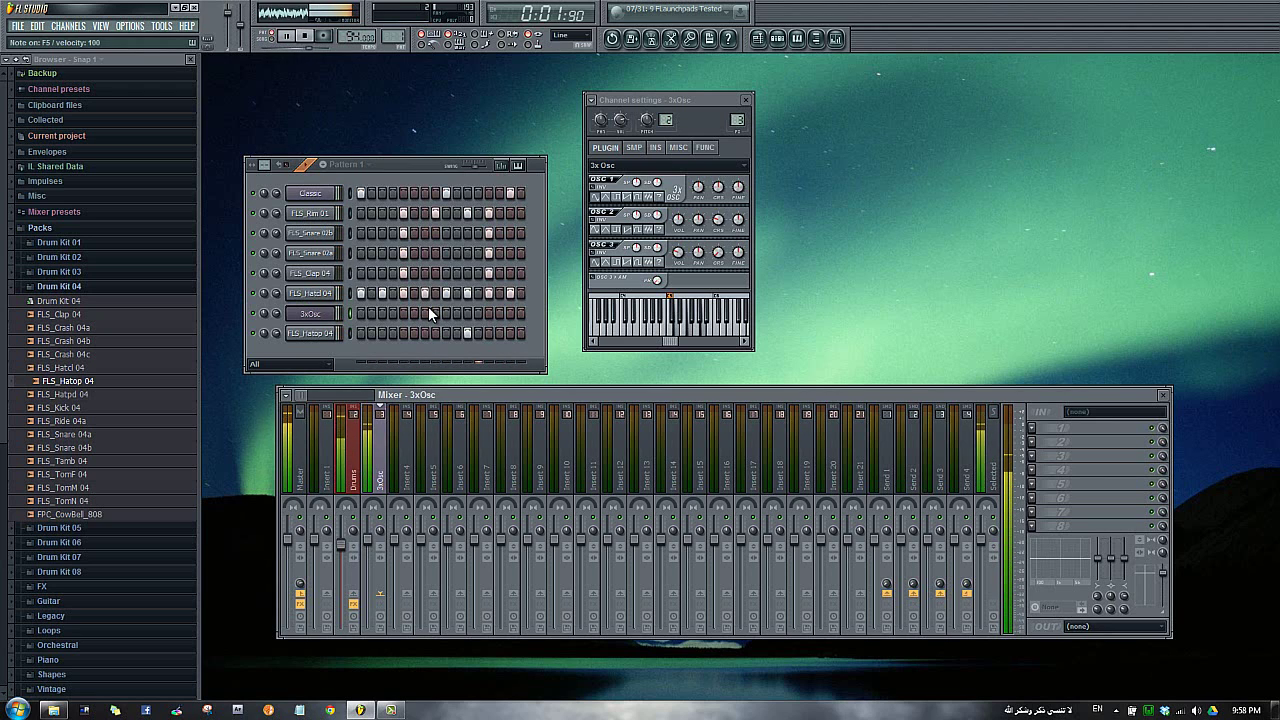
Stop playback and place a one-beat chord of D5, F5 and A5 at the start of the 3xOsc piano roll
{"action": "key", "text": "space"}
{"action": "right_click", "coordinate": [333, 318]}
{"action": "left_click", "coordinate": [358, 321]}
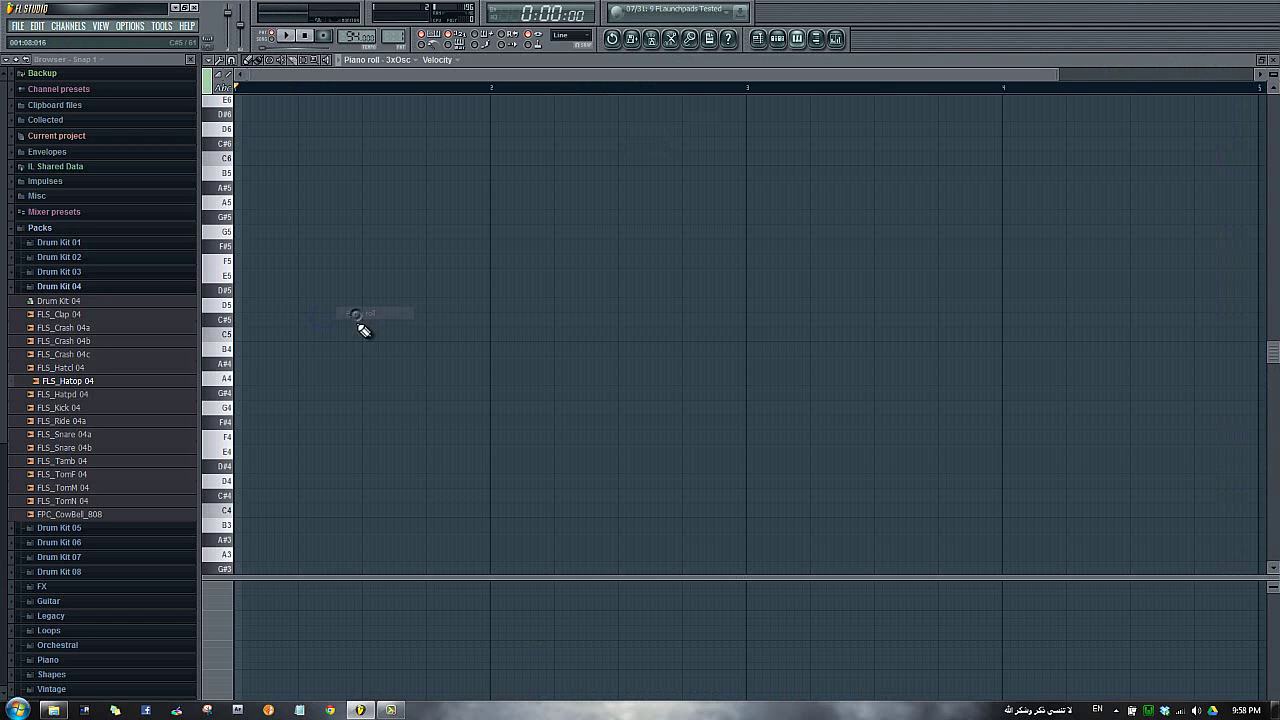
{"action": "left_click", "coordinate": [253, 311]}
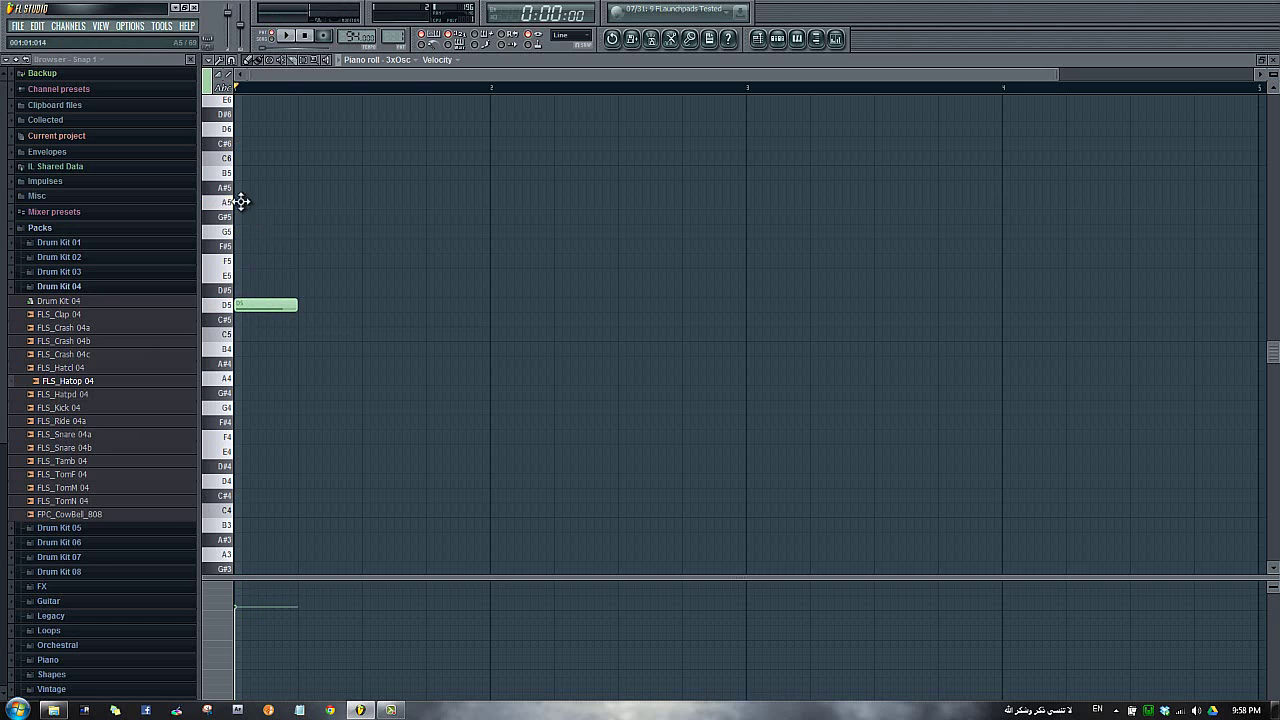
{"action": "left_click", "coordinate": [242, 202]}
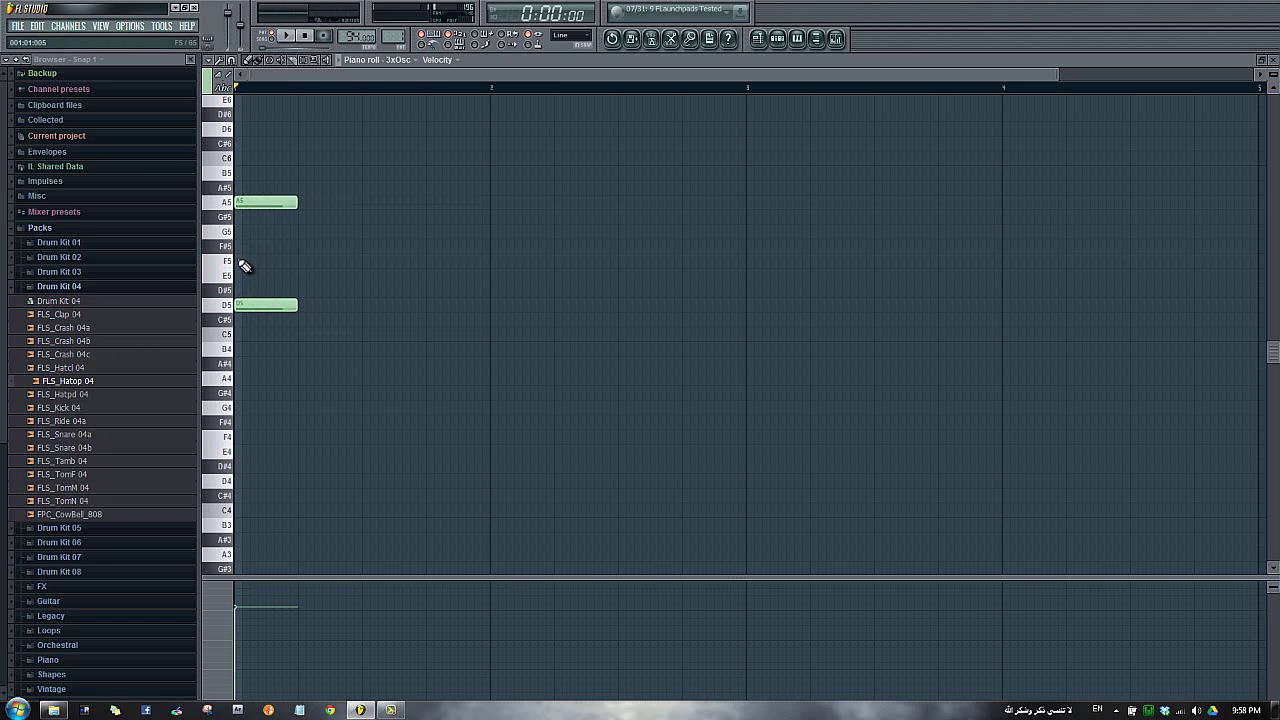
{"action": "left_click", "coordinate": [244, 264]}
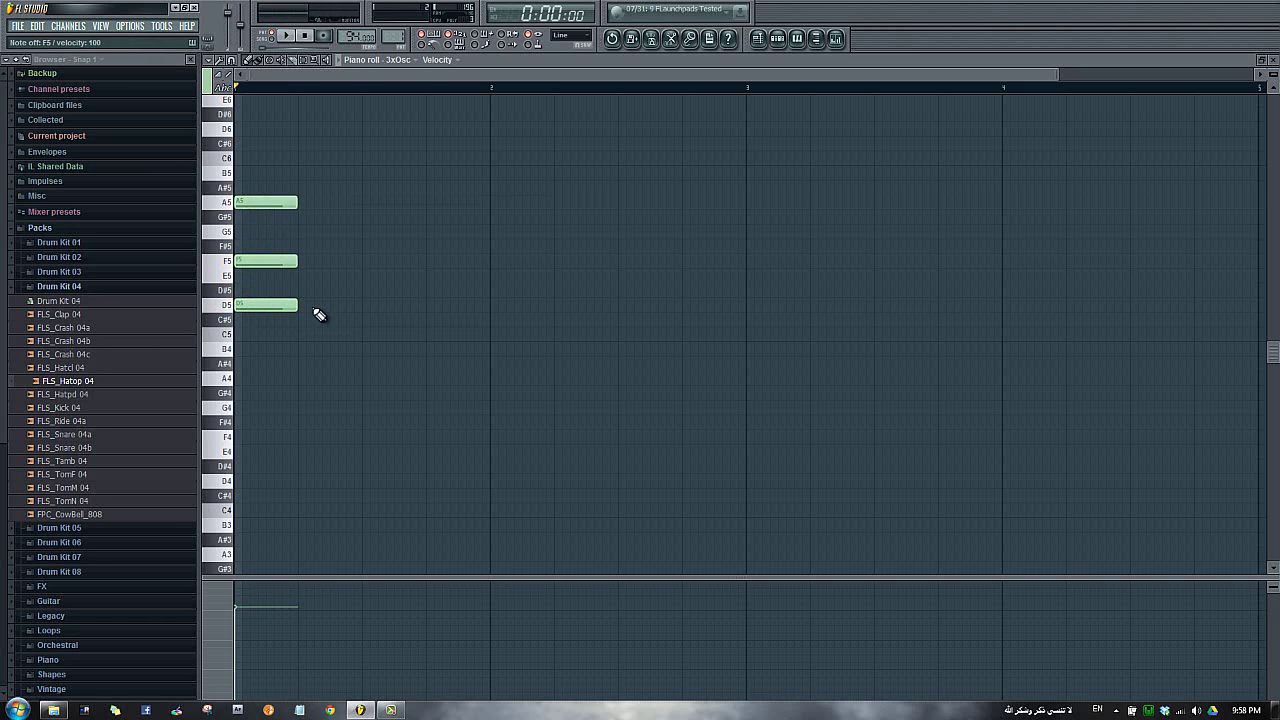
Audition notes for the next chord and place G5, E5 and C#5 together on beat 2, each one beat long
{"action": "key", "text": "z"}
{"action": "key", "text": "c"}
{"action": "key", "text": "b"}
{"action": "key", "text": "x"}
{"action": "key", "text": "v"}
{"action": "key", "text": "n"}
{"action": "scroll", "coordinate": [320, 302], "scroll_direction": "down", "scroll_amount": 2}
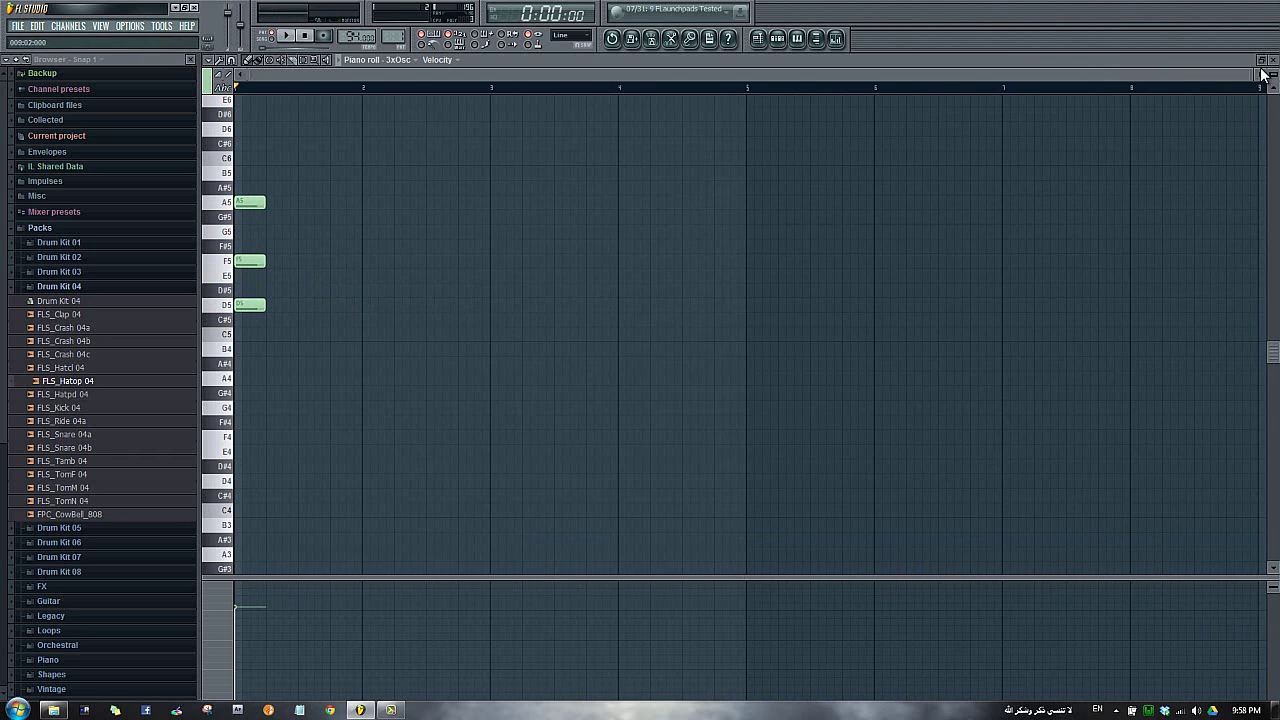
{"action": "left_click_drag", "start_coordinate": [1252, 76], "coordinate": [680, 90]}
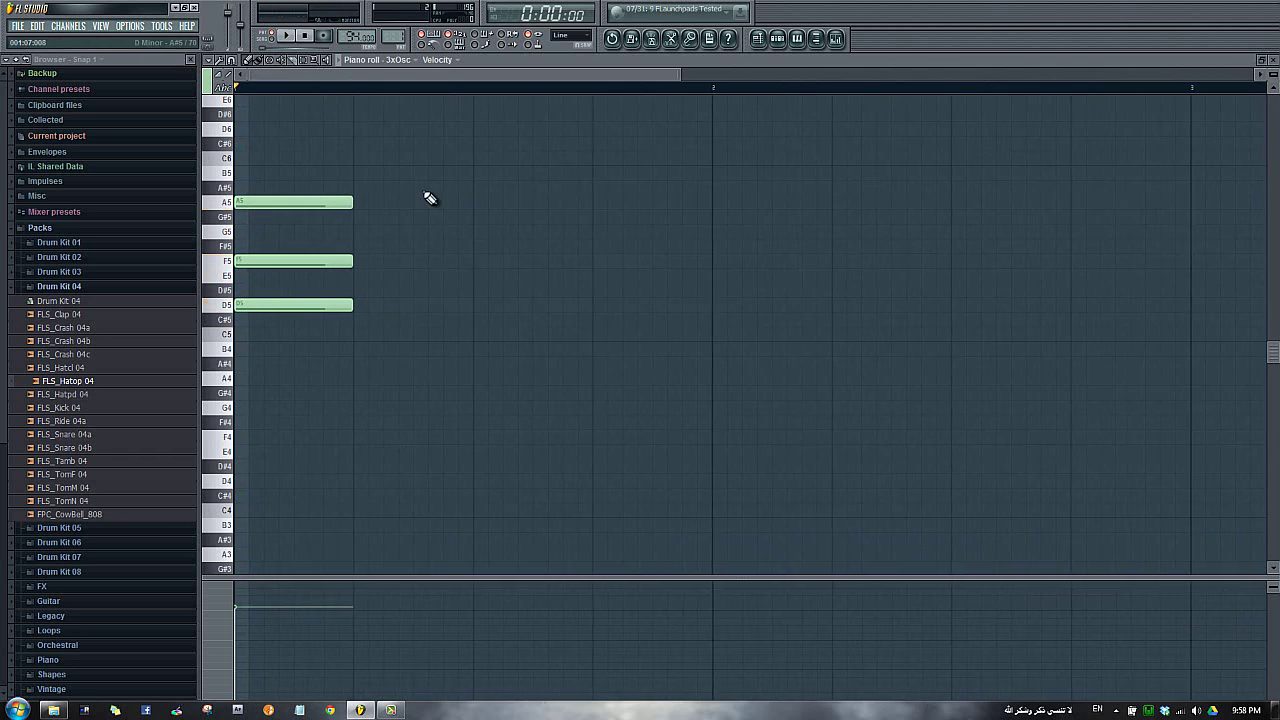
{"action": "left_click", "coordinate": [368, 233]}
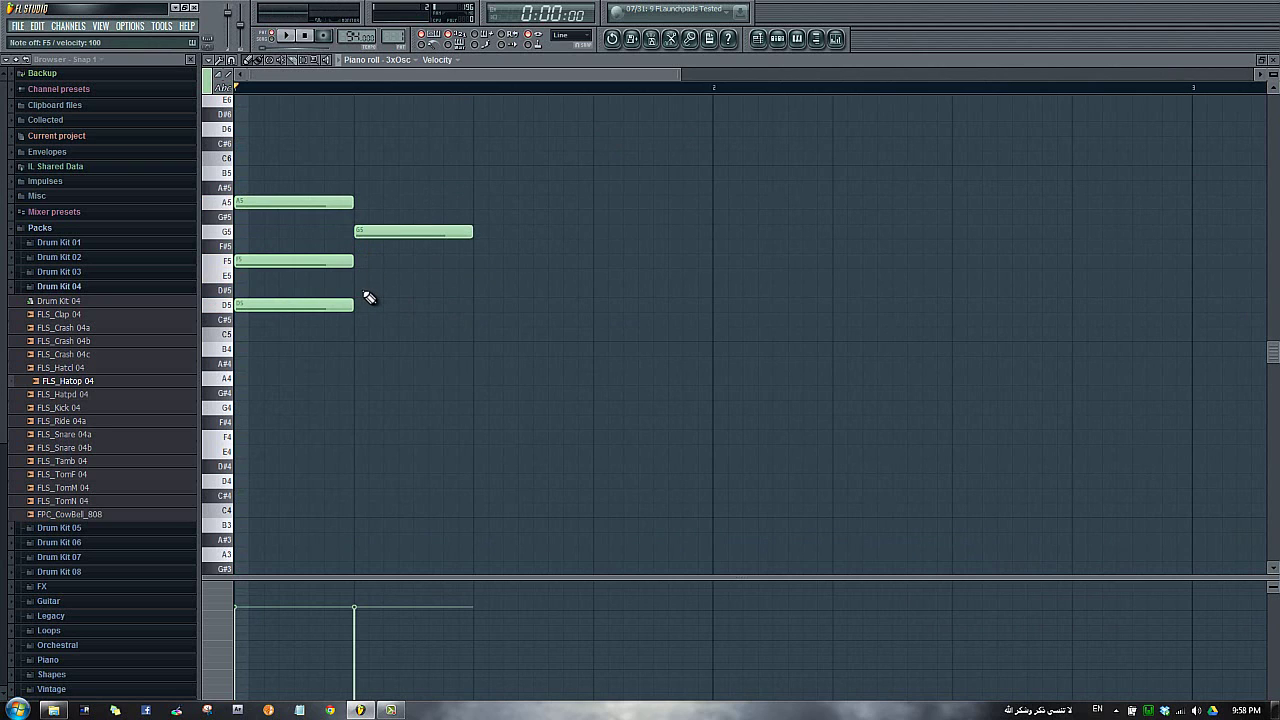
{"action": "key", "text": "v"}
{"action": "key", "text": "n"}
{"action": "left_click", "coordinate": [358, 276]}
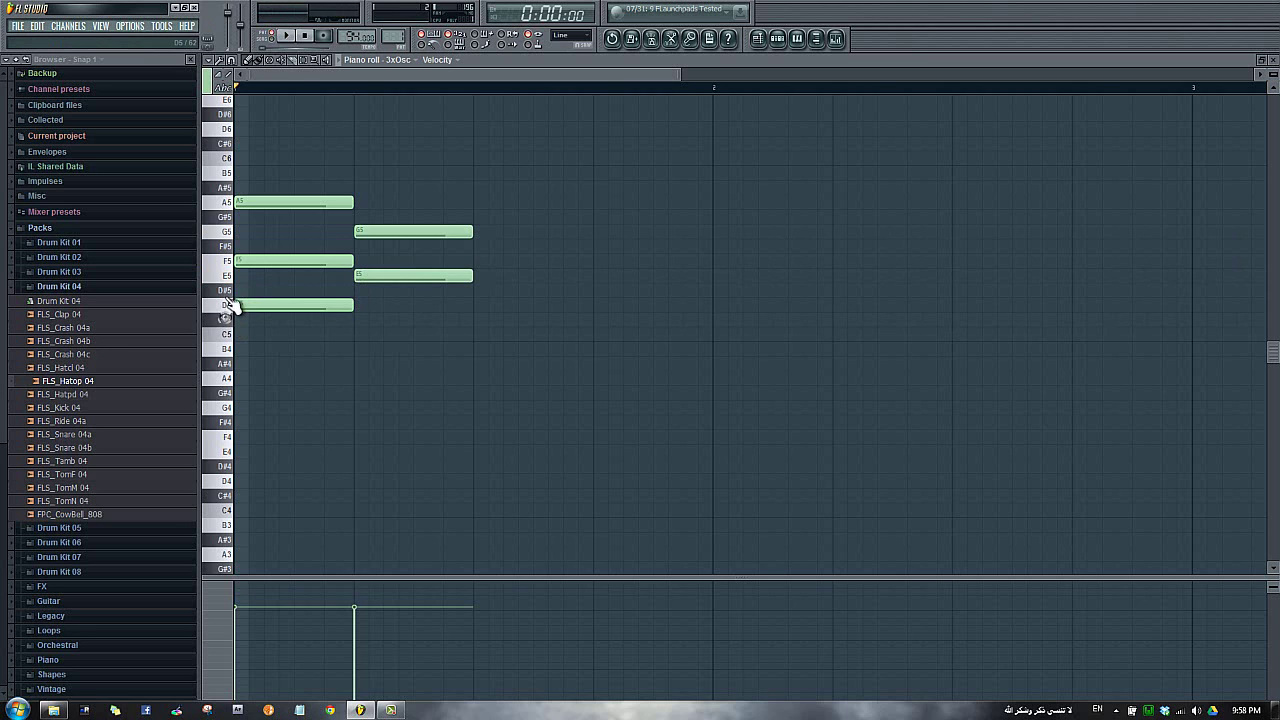
{"action": "left_click", "coordinate": [357, 320]}
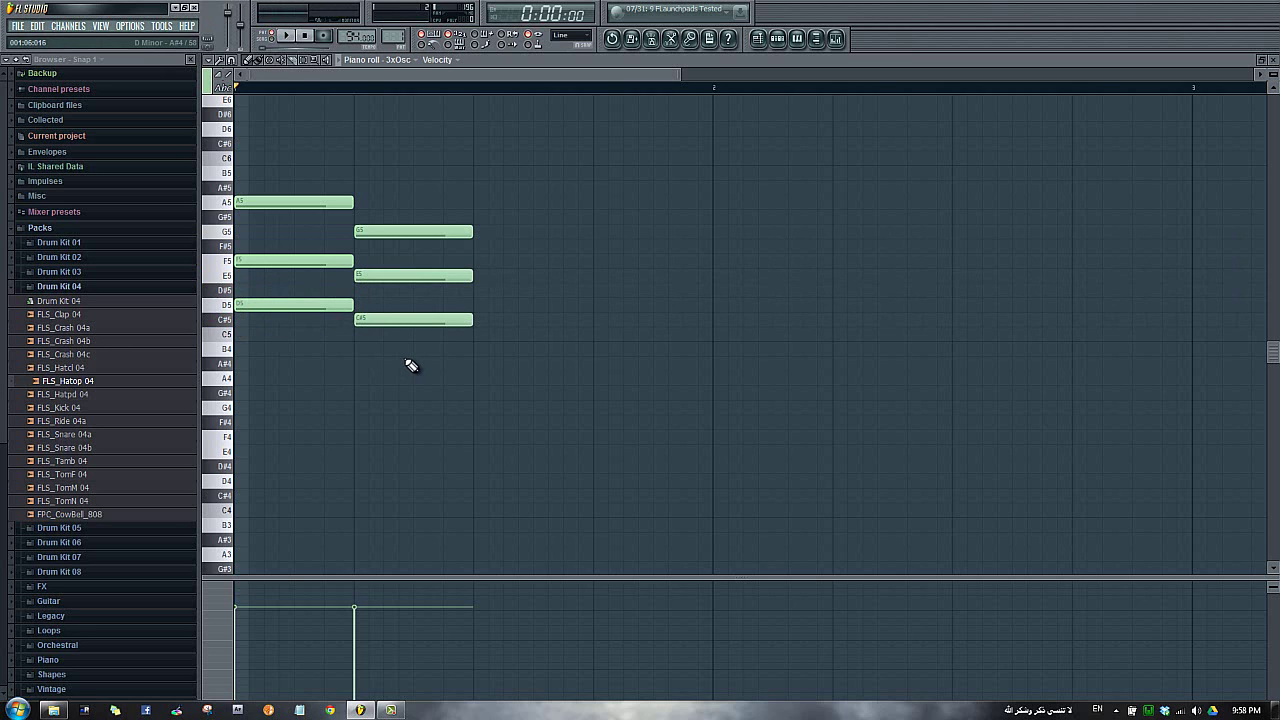
Try the second chord's lowest note on D#5 in playback and return it to C#5
{"action": "left_click_drag", "start_coordinate": [406, 325], "coordinate": [408, 286]}
{"action": "key", "text": "space"}
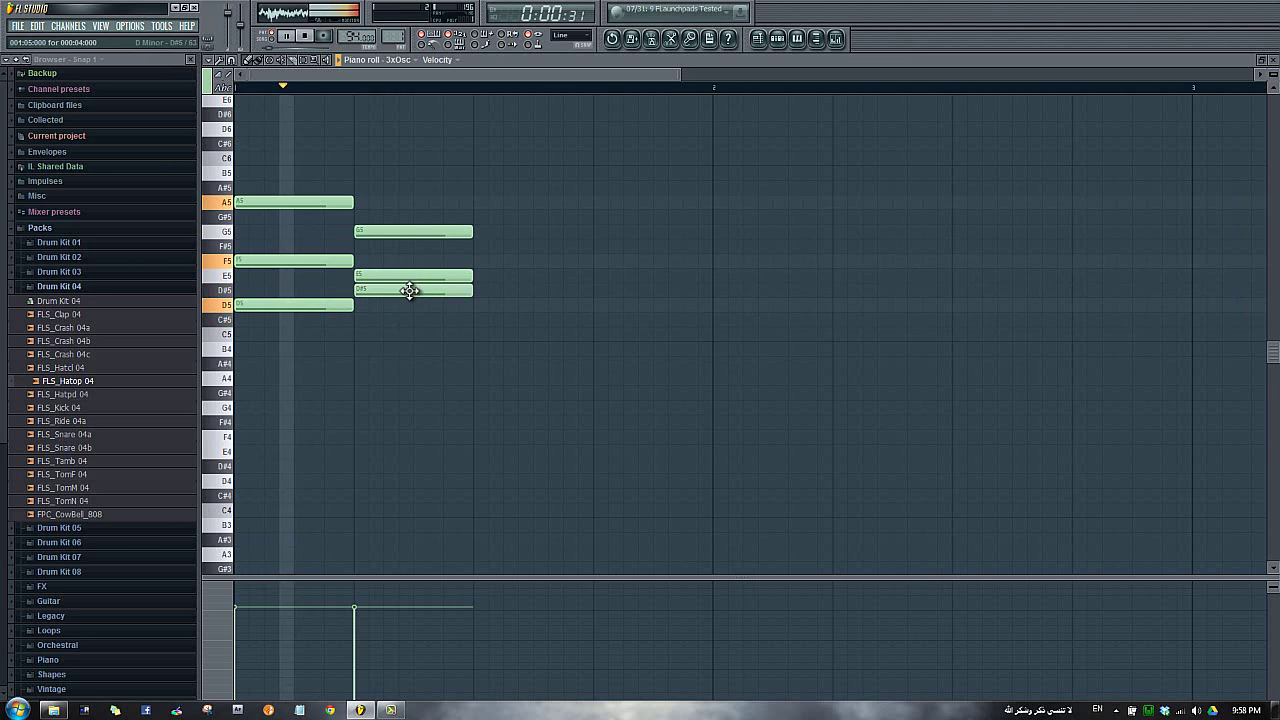
{"action": "left_click", "coordinate": [360, 319]}
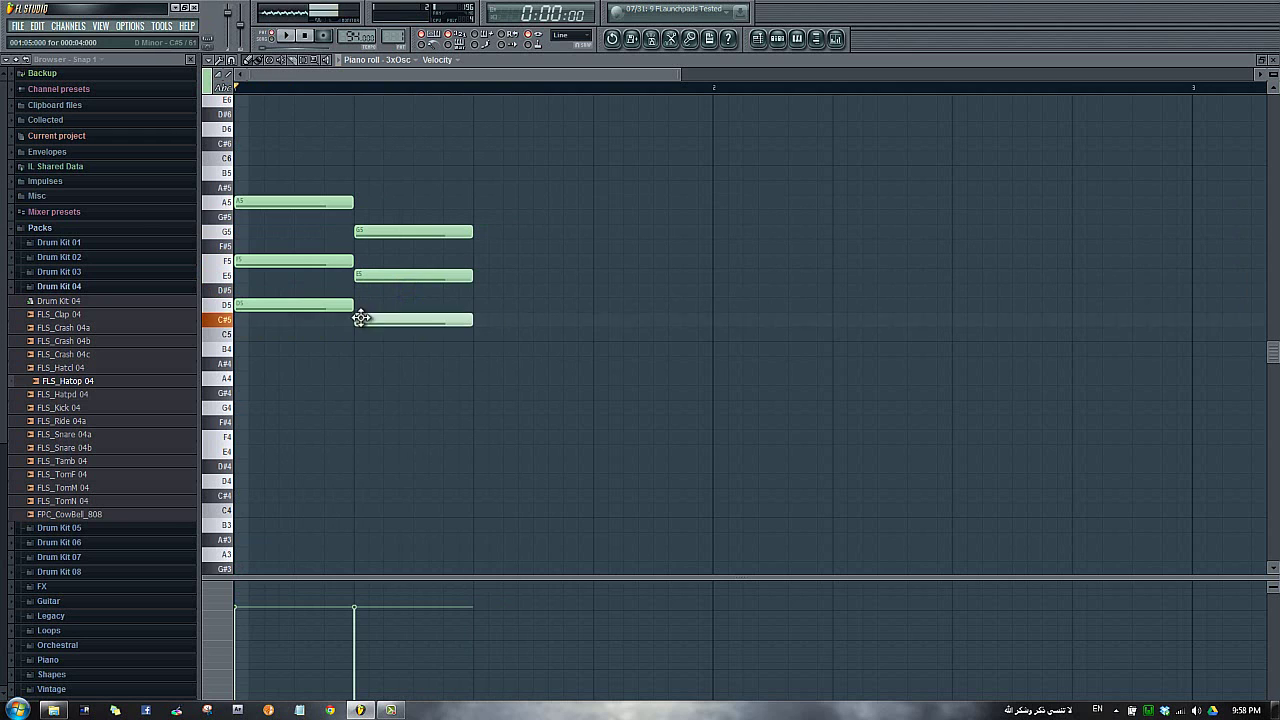
Select the three notes of the second chord, move them one beat later to beat 3, and play the pattern
{"action": "left_click", "coordinate": [302, 60]}
{"action": "left_click_drag", "start_coordinate": [500, 168], "coordinate": [427, 325]}
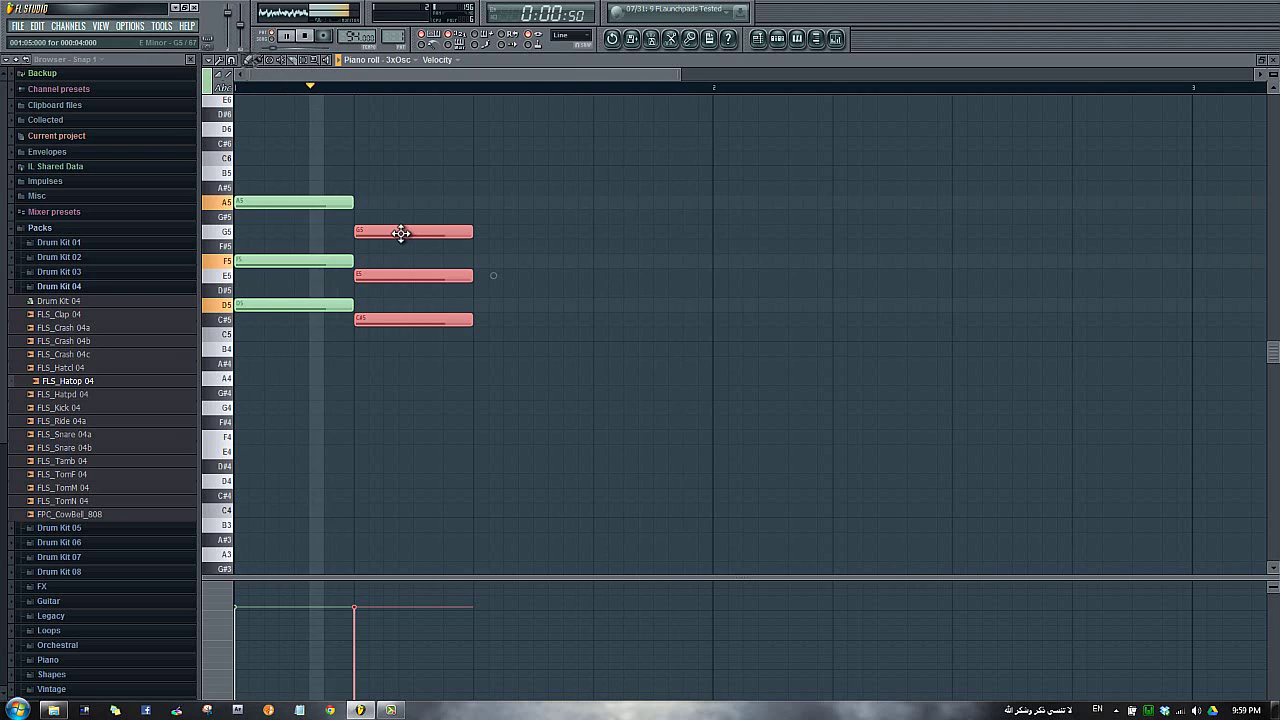
{"action": "key", "text": "space"}
{"action": "left_click_drag", "start_coordinate": [437, 231], "coordinate": [532, 231]}
{"action": "key", "text": "space"}
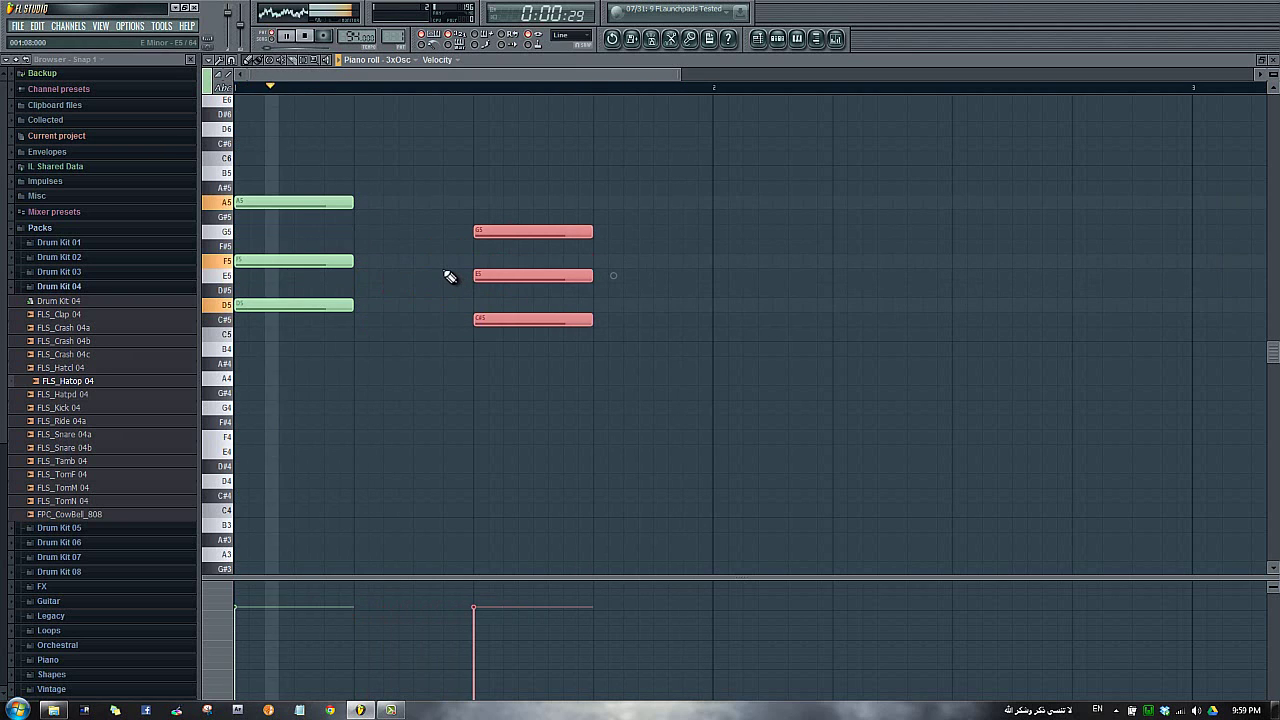
Add two short A5 notes on steps 7 and 8, between the two chords, and play the pattern
{"action": "left_click", "coordinate": [414, 202]}
{"action": "key", "text": "space"}
{"action": "left_click_drag", "start_coordinate": [530, 207], "coordinate": [435, 212]}
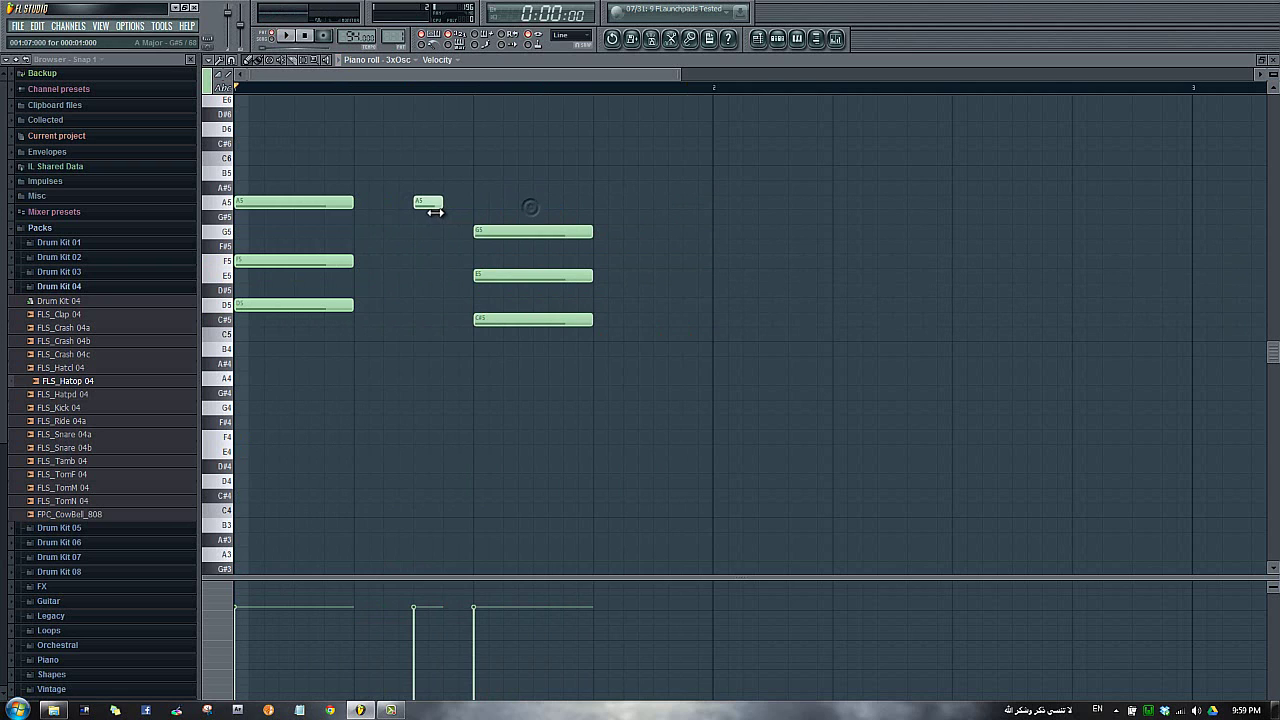
{"action": "key", "text": "space"}
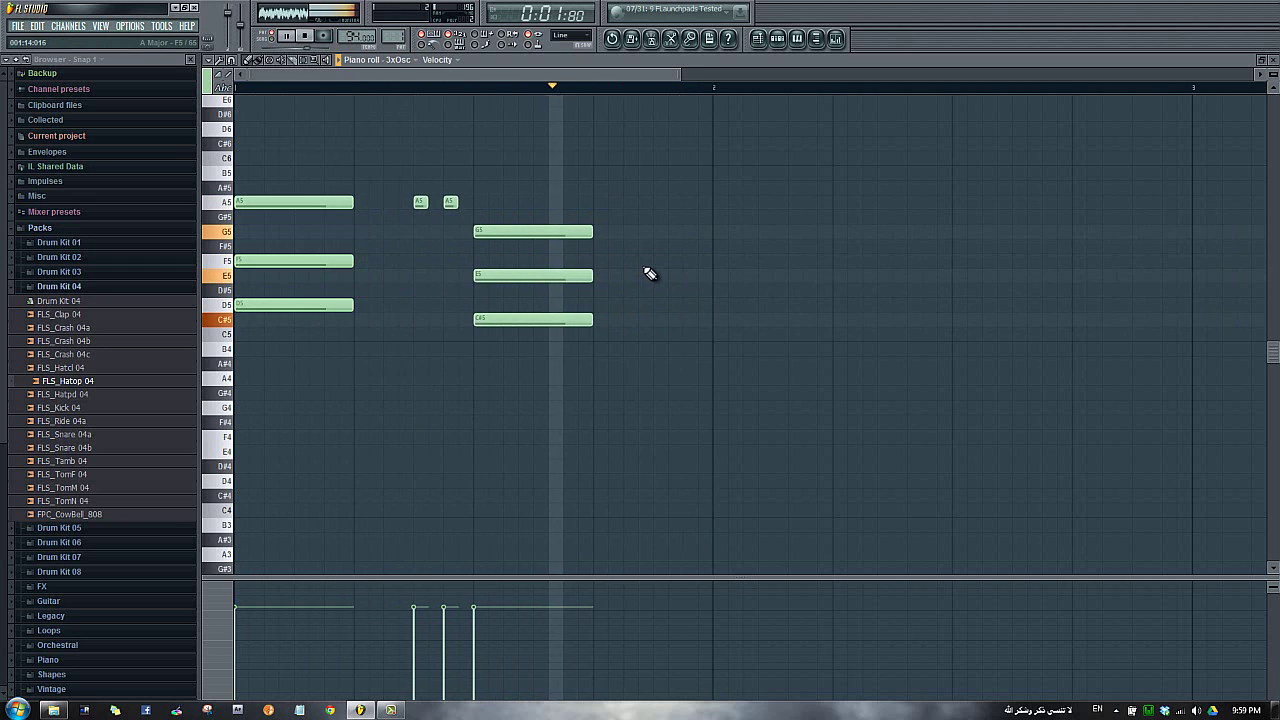
{"action": "key", "text": "space"}
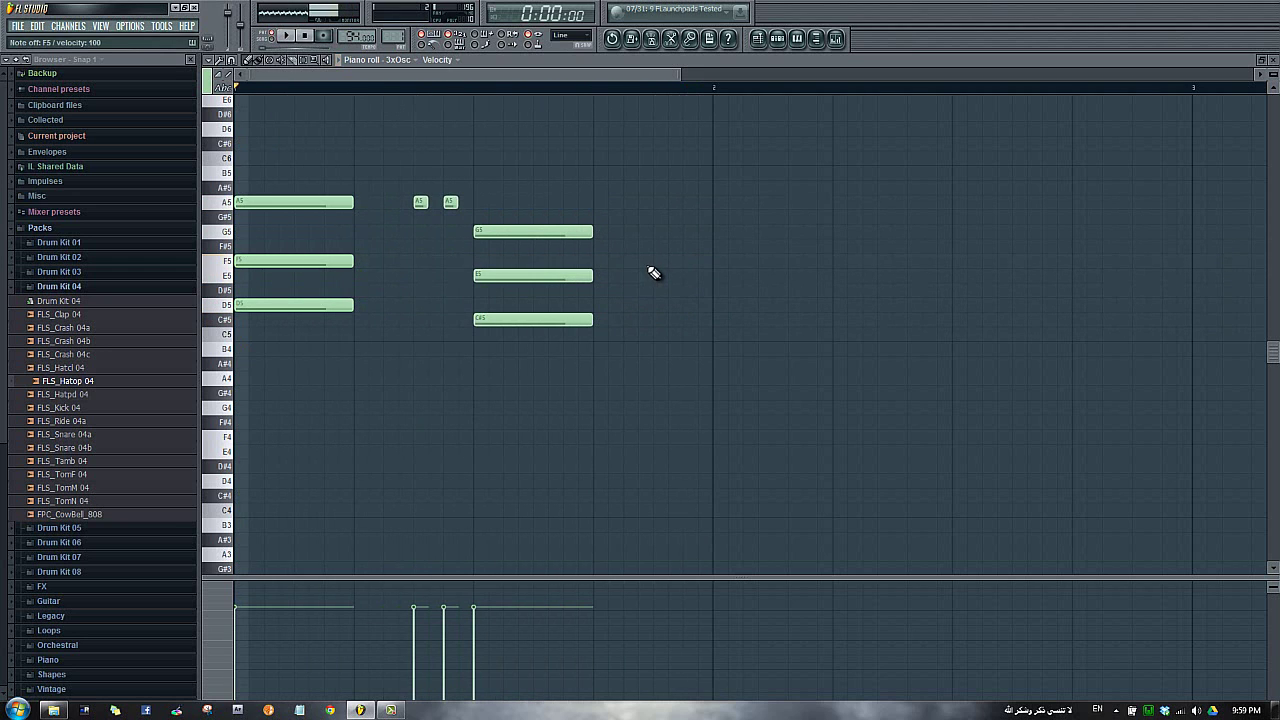
Add two short F5 notes on steps 15 and 16, after the second chord, and play the pattern
{"action": "left_click", "coordinate": [674, 261]}
{"action": "key", "text": "space"}
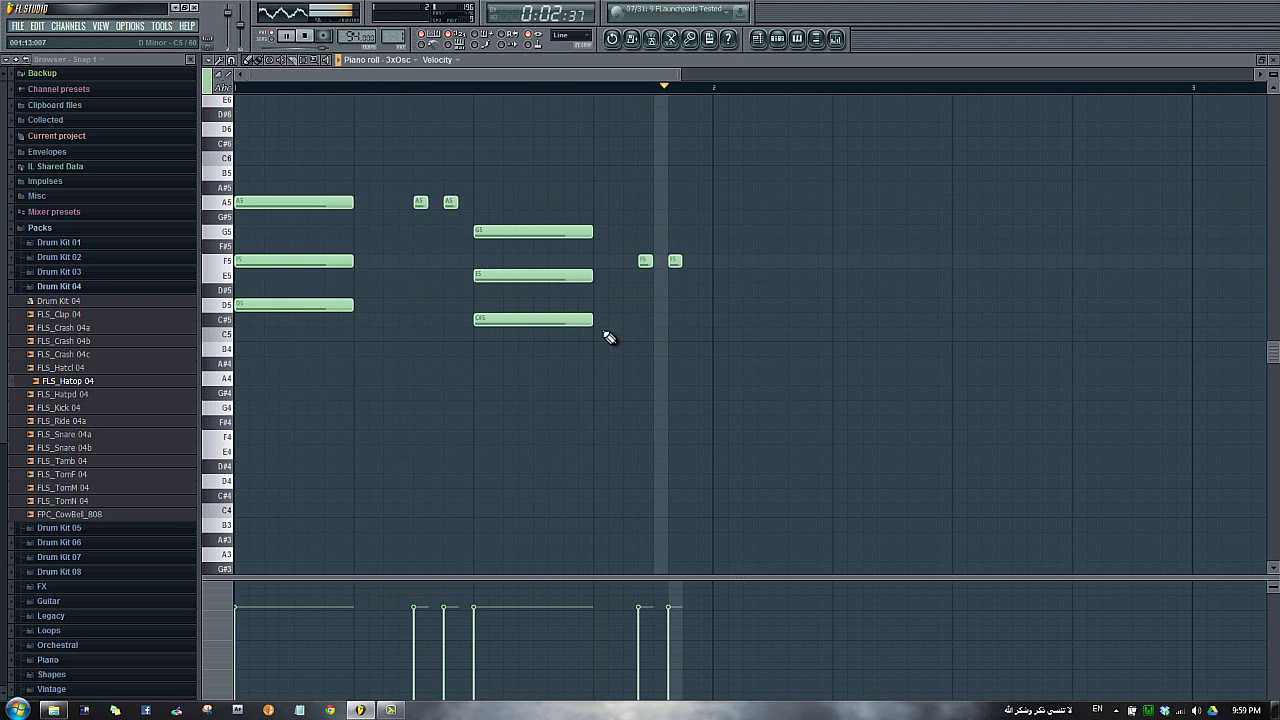
{"action": "key", "text": "space"}
{"action": "left_click_drag", "start_coordinate": [642, 261], "coordinate": [663, 261]}
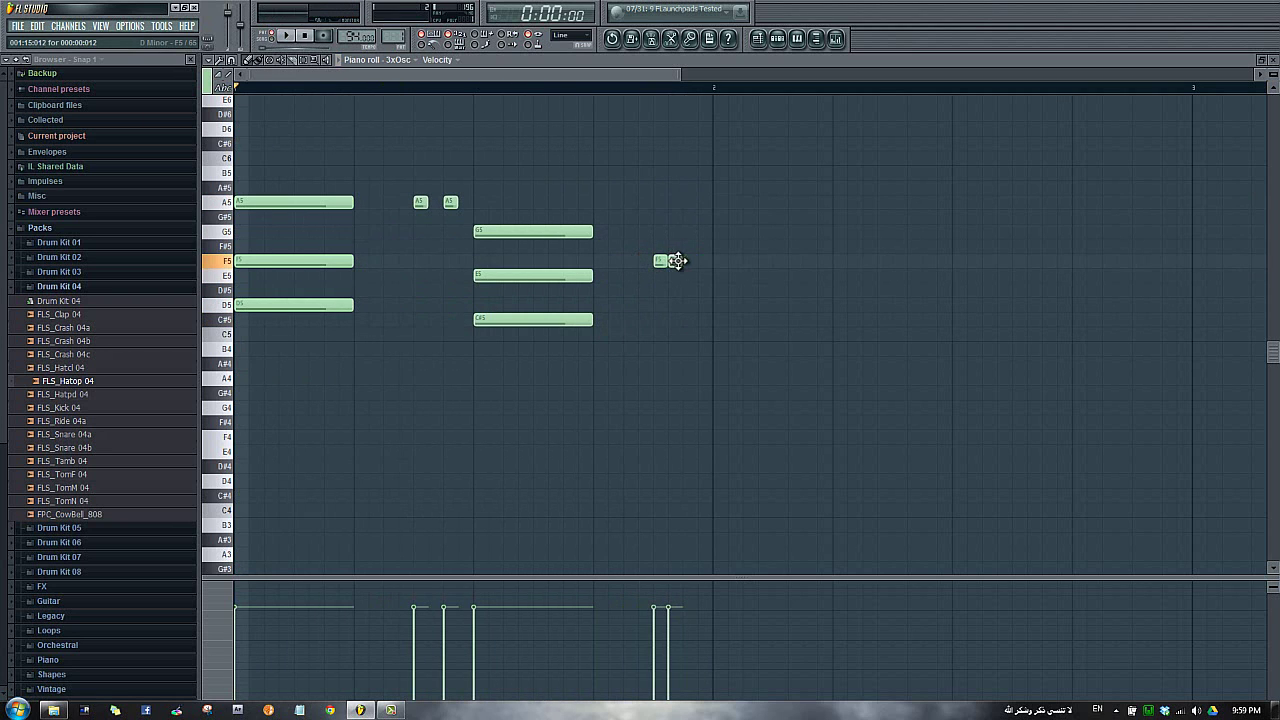
{"action": "key", "text": "space"}
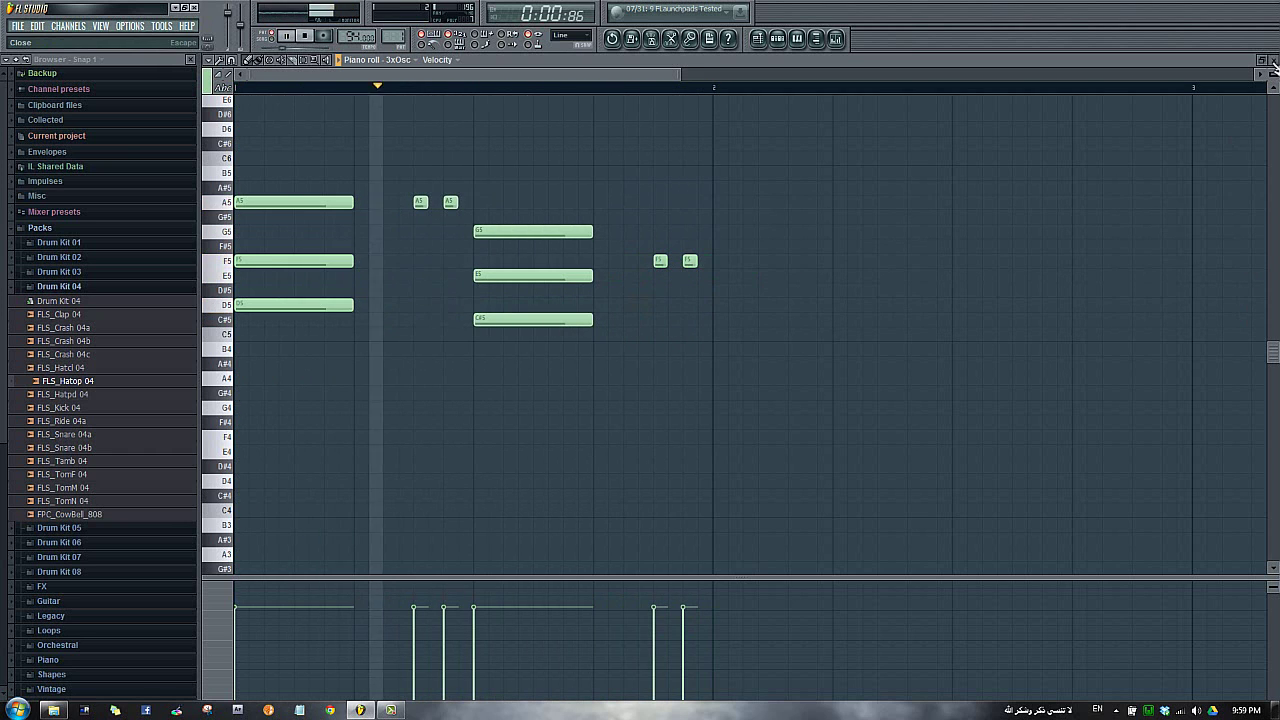
Leave the piano roll and load Fruity Flanger into effect slot 1 of the 3xOsc mixer track
{"action": "key", "text": "F7"}
{"action": "key", "text": "space"}
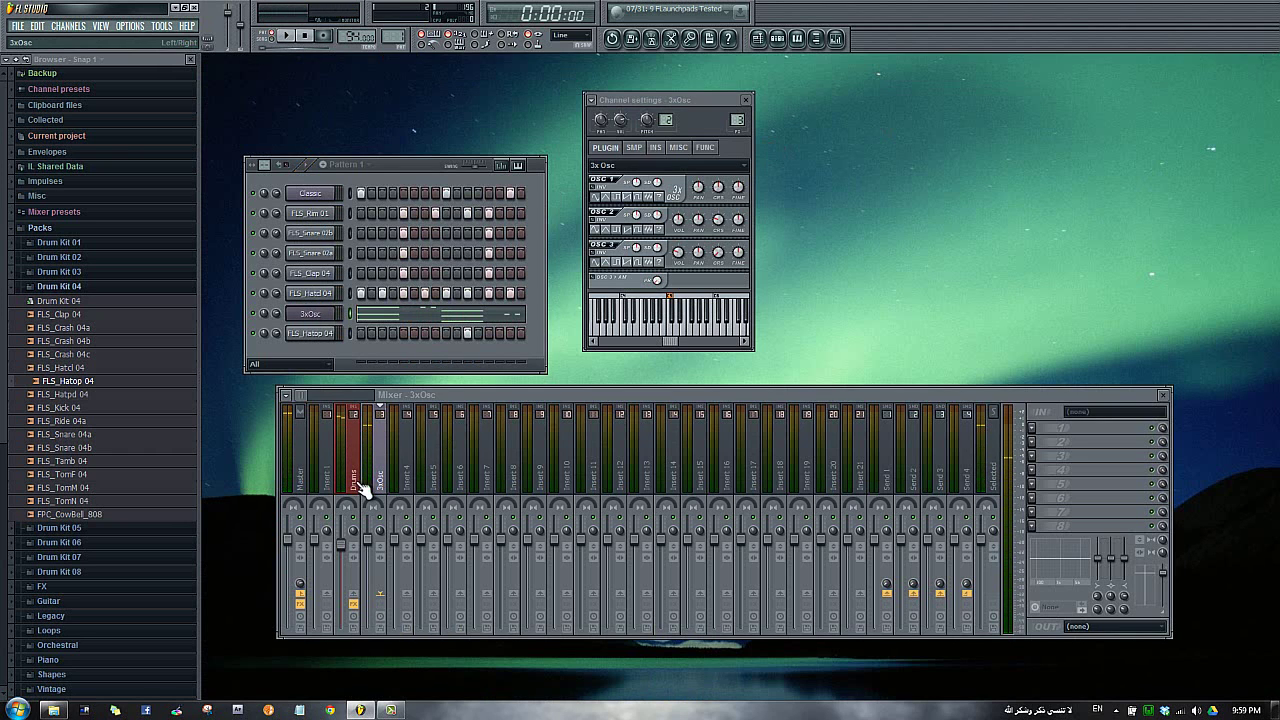
{"action": "left_click", "coordinate": [1037, 430]}
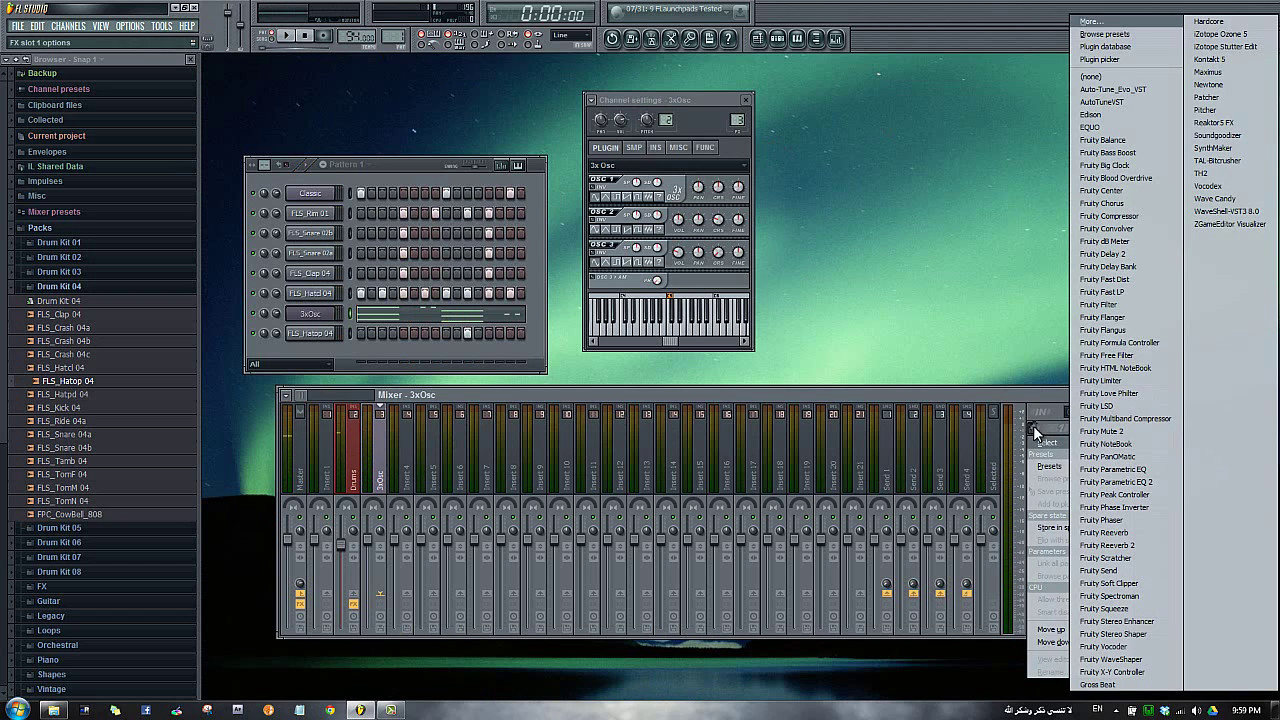
{"action": "left_click", "coordinate": [1112, 317]}
{"action": "left_click", "coordinate": [532, 148]}
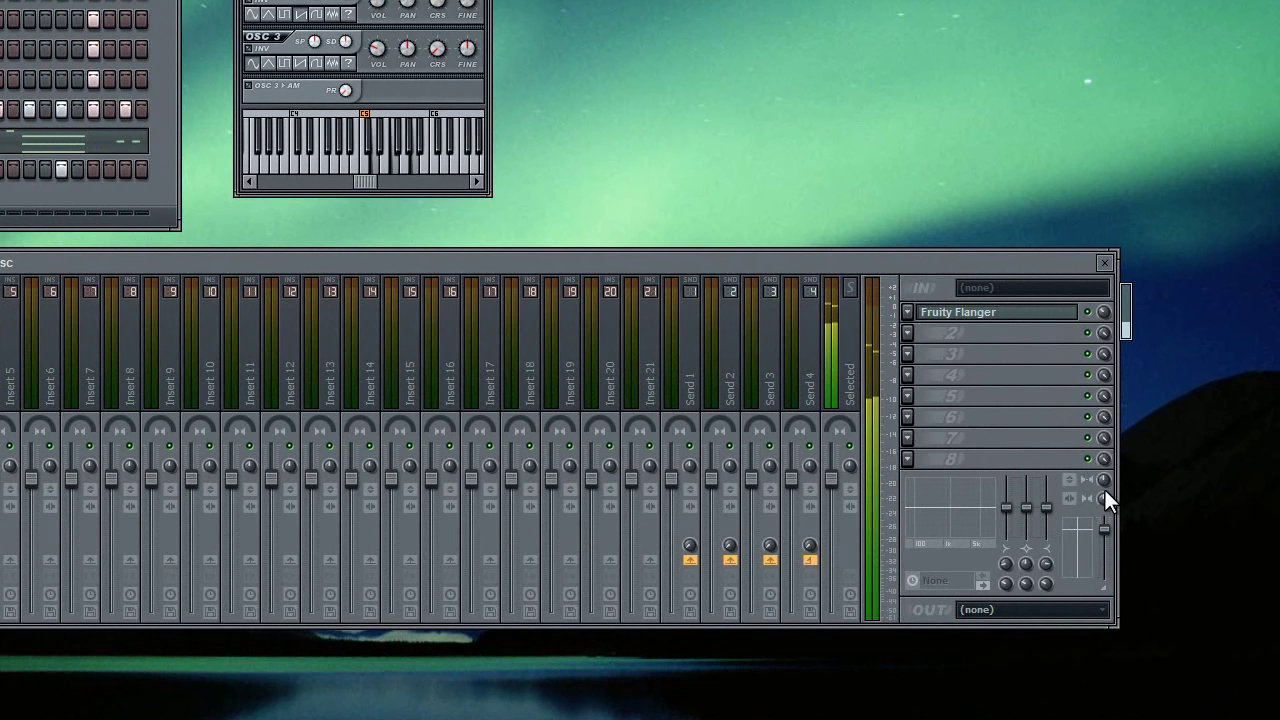
Load Fruity Delay 2 into slot 2 and Fruity Limiter into slot 8 of the 3xOsc mixer track
{"action": "left_click", "coordinate": [917, 334]}
{"action": "mouse_move", "coordinate": [925, 352]}
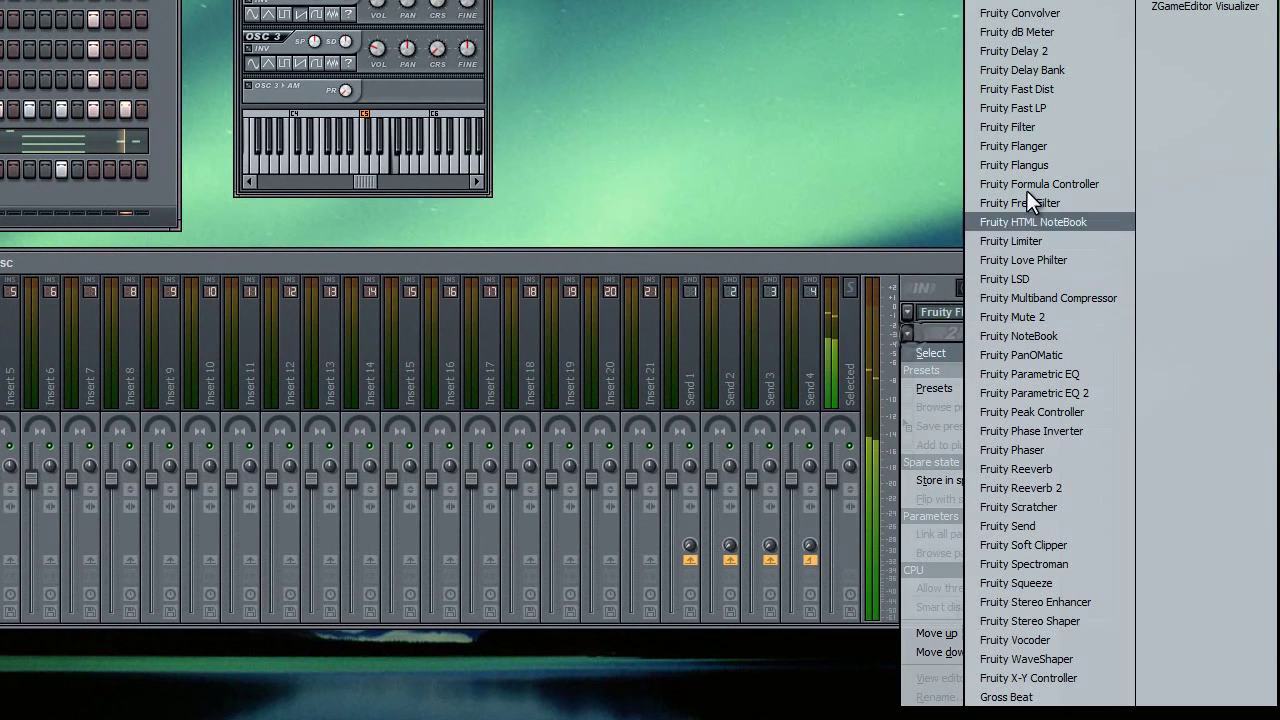
{"action": "left_click", "coordinate": [1055, 51]}
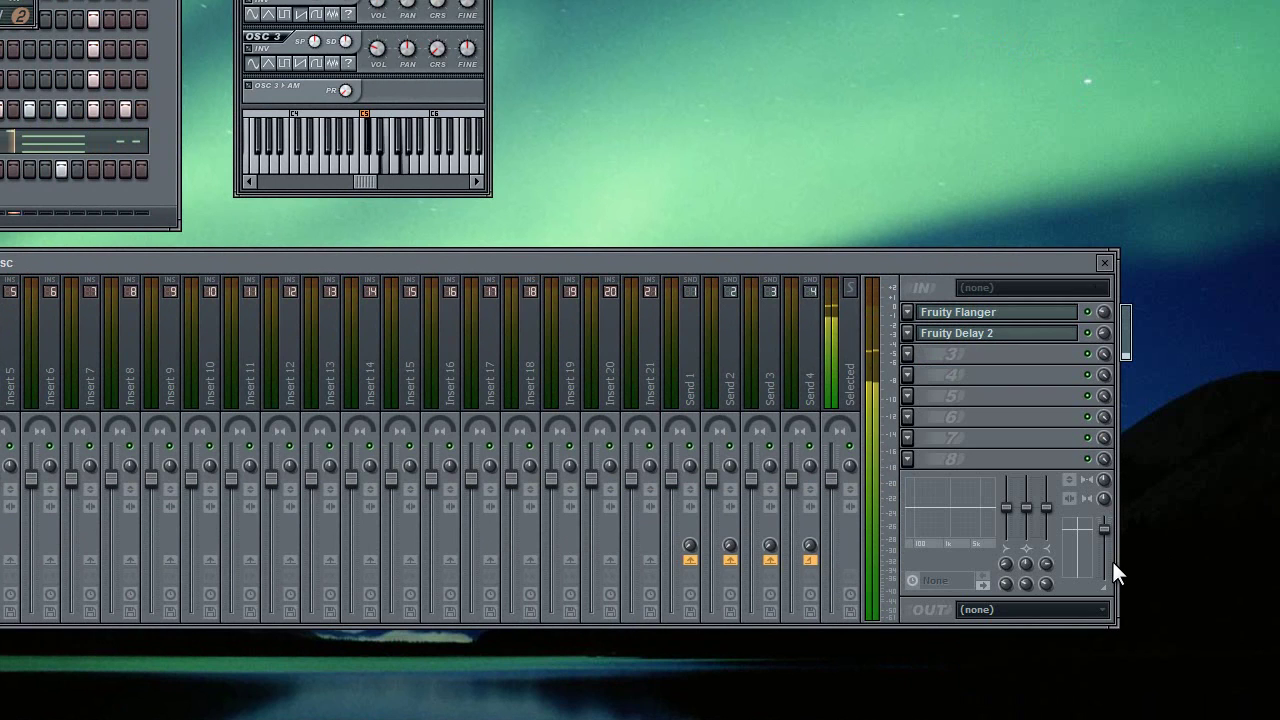
{"action": "left_click", "coordinate": [904, 464]}
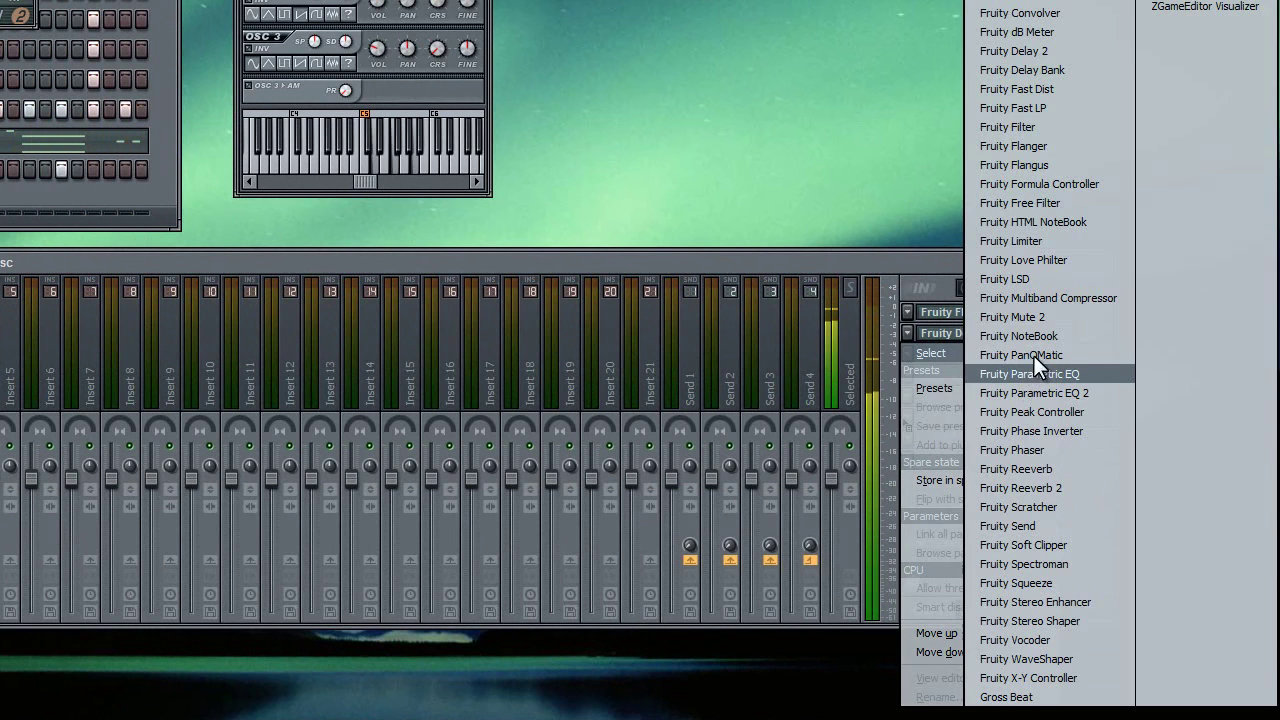
{"action": "left_click", "coordinate": [1055, 243]}
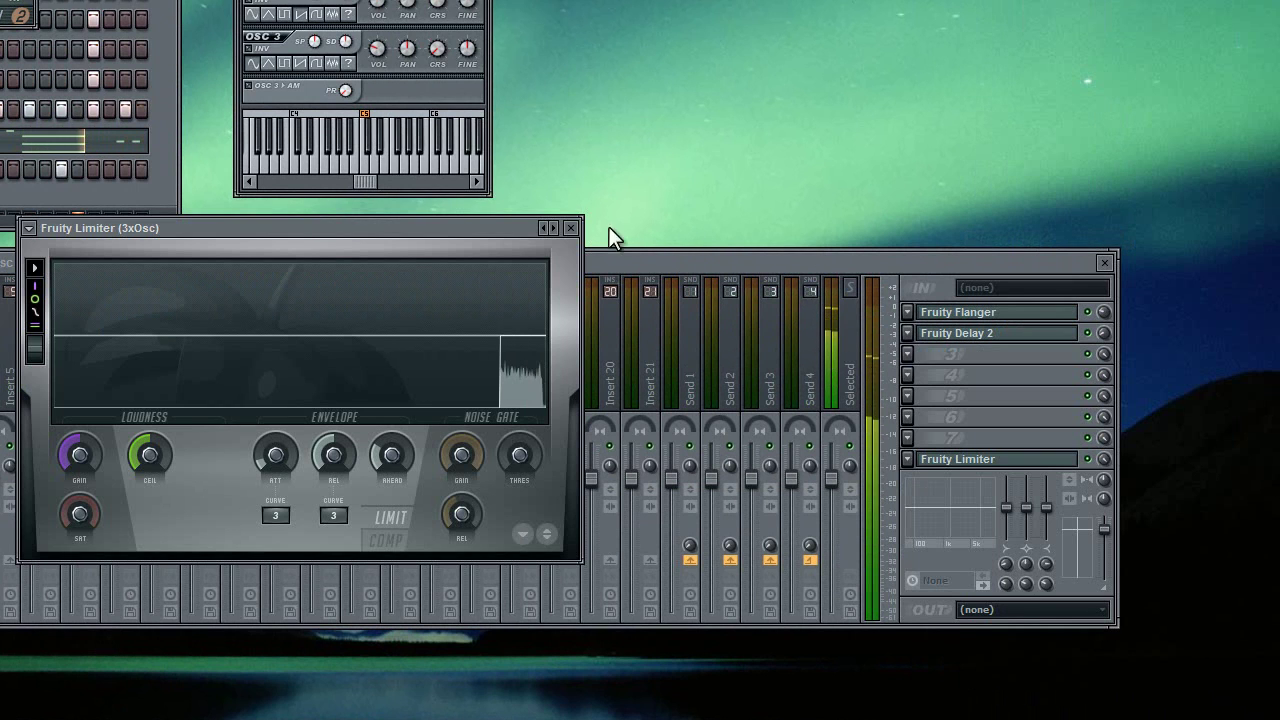
{"action": "left_click", "coordinate": [571, 228]}
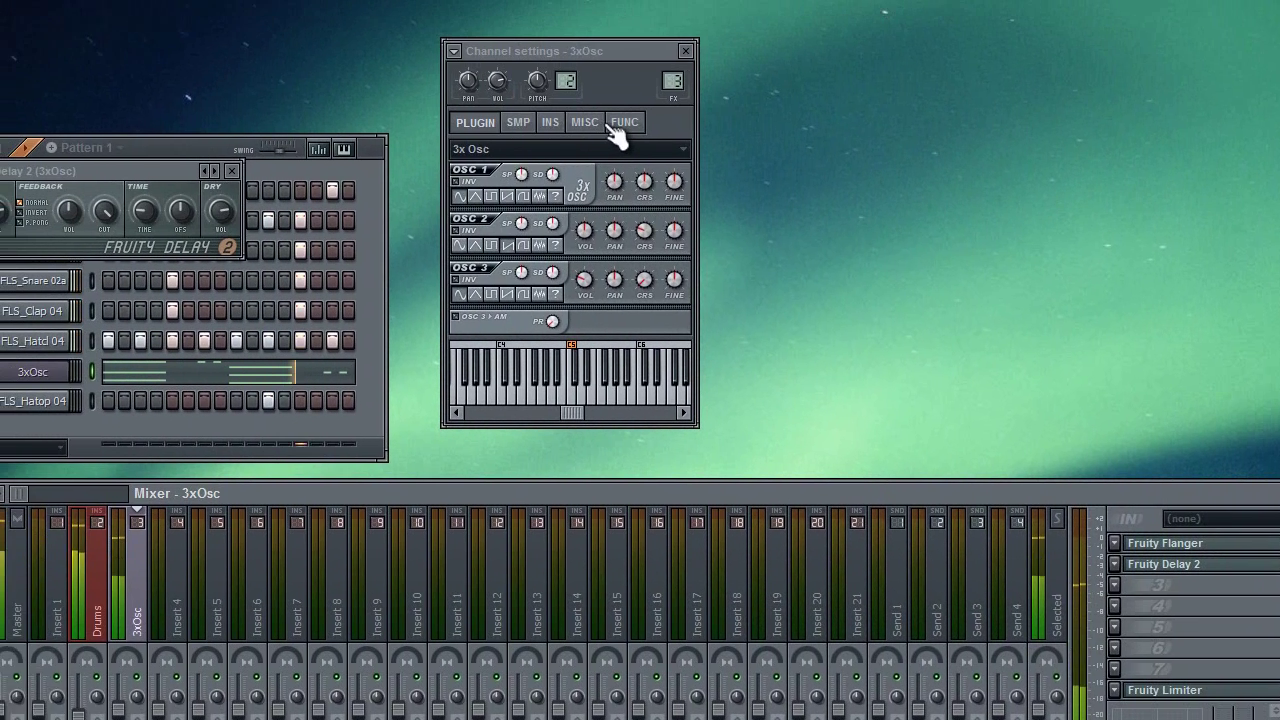
Set the 3xOsc arpeggiator to the up-down direction, adjust its gate, and move the channel settings window aside
{"action": "left_click", "coordinate": [594, 123]}
{"action": "left_click", "coordinate": [625, 123]}
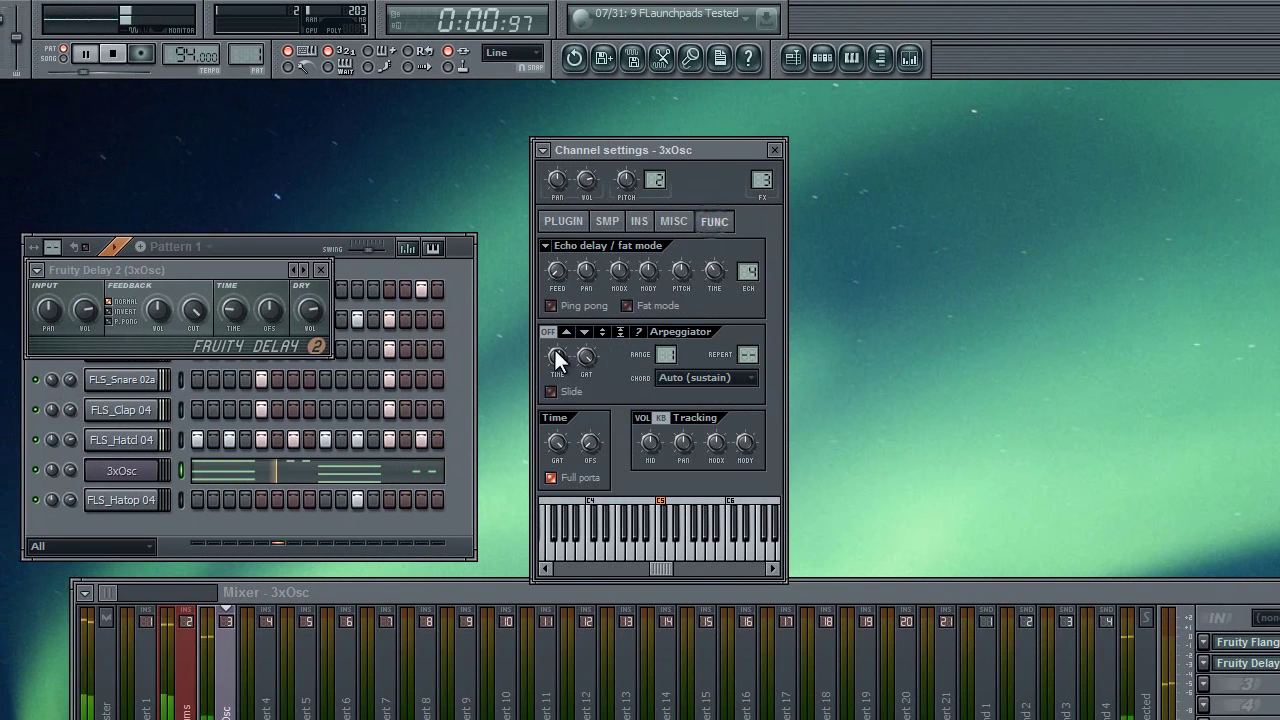
{"action": "left_click", "coordinate": [602, 332]}
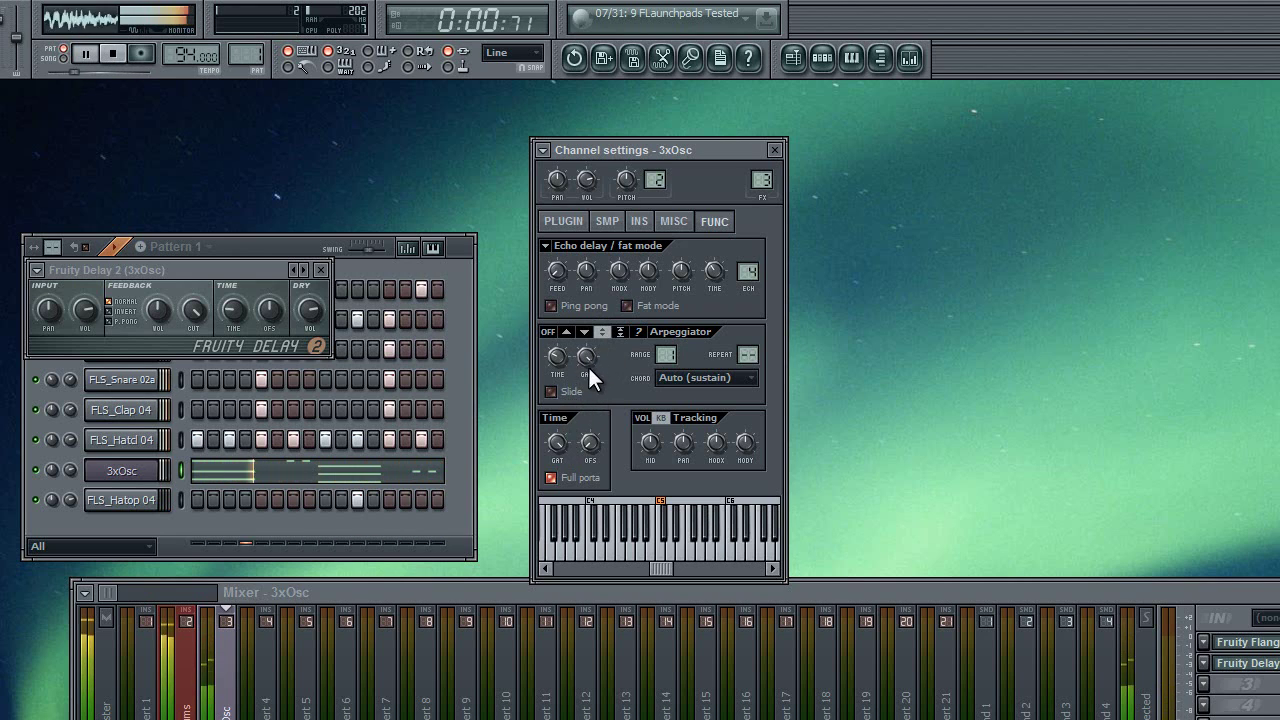
{"action": "left_click_drag", "start_coordinate": [588, 365], "coordinate": [589, 411]}
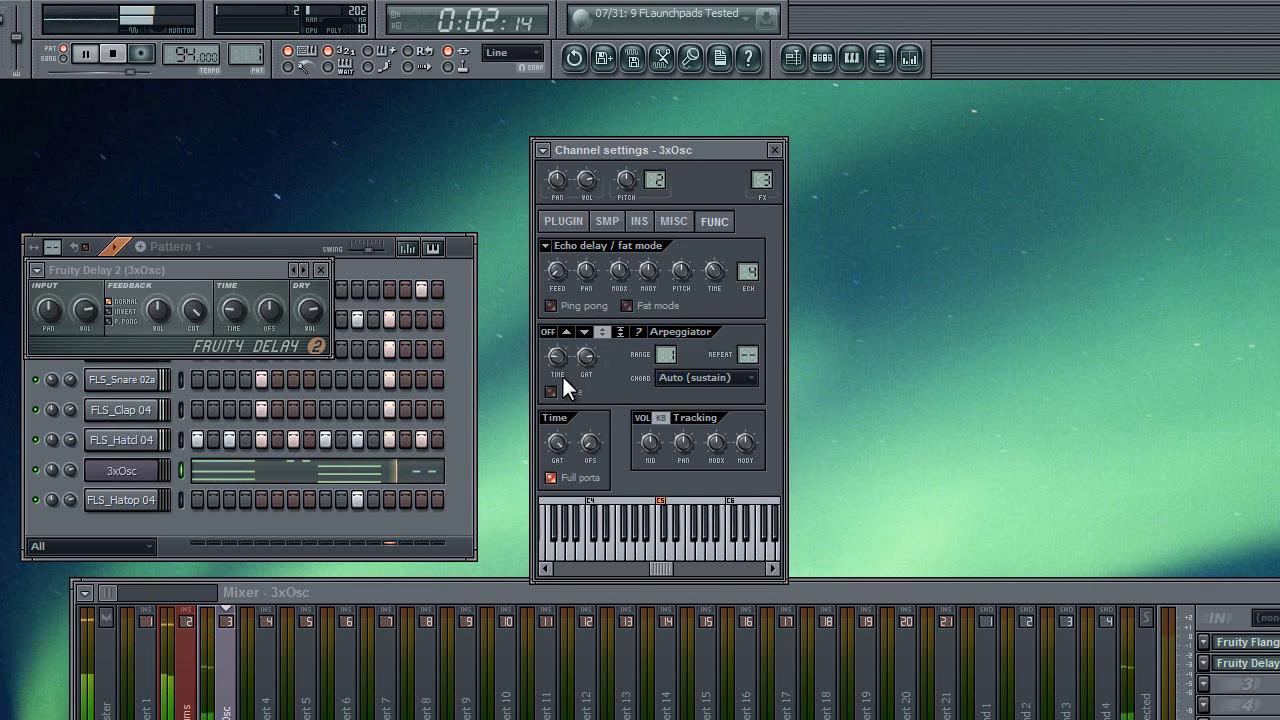
{"action": "left_click", "coordinate": [568, 392]}
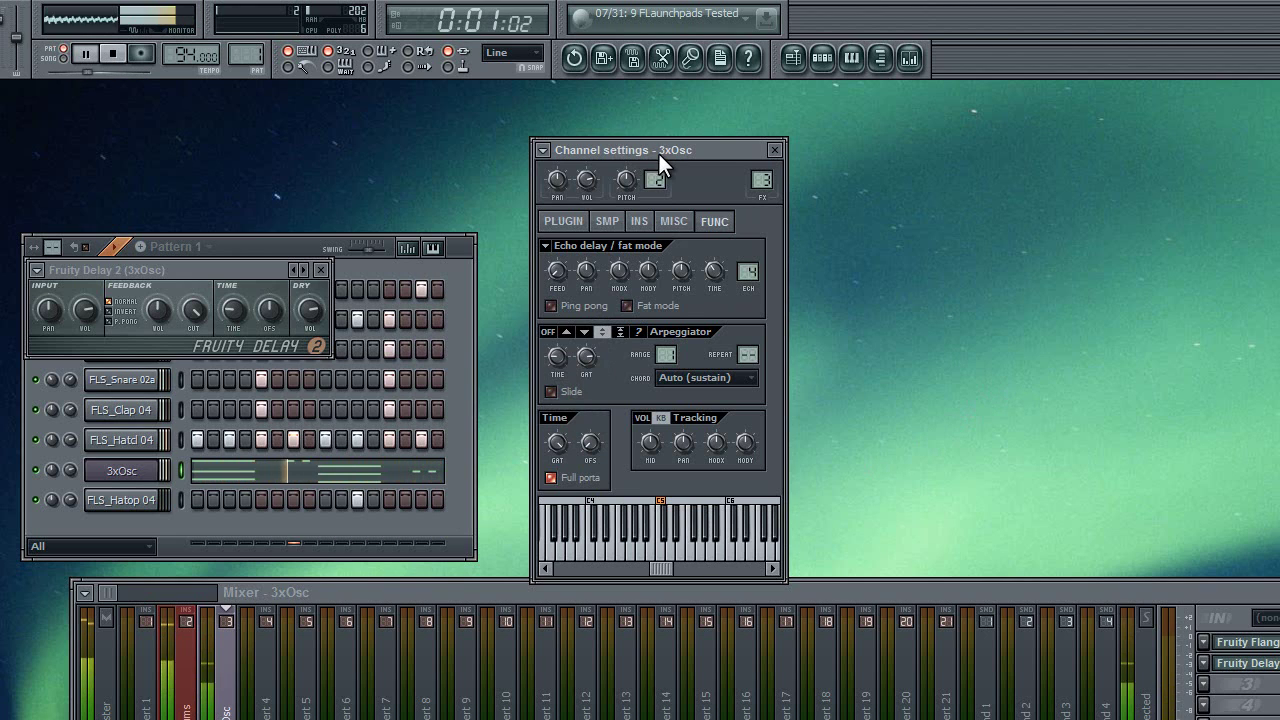
{"action": "left_click_drag", "start_coordinate": [659, 154], "coordinate": [949, 119]}
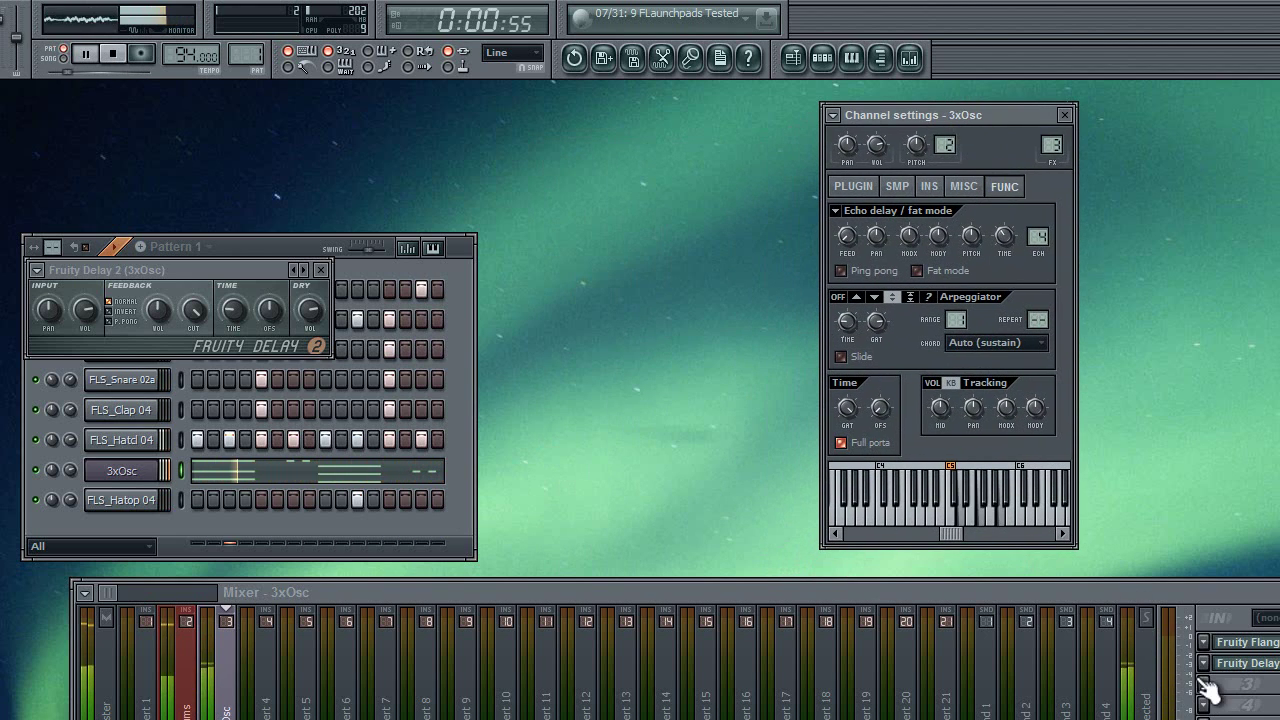
Delete the short A5 and F5 notes from the 3xOsc piano roll and play the two remaining chords
{"action": "left_click", "coordinate": [360, 478]}
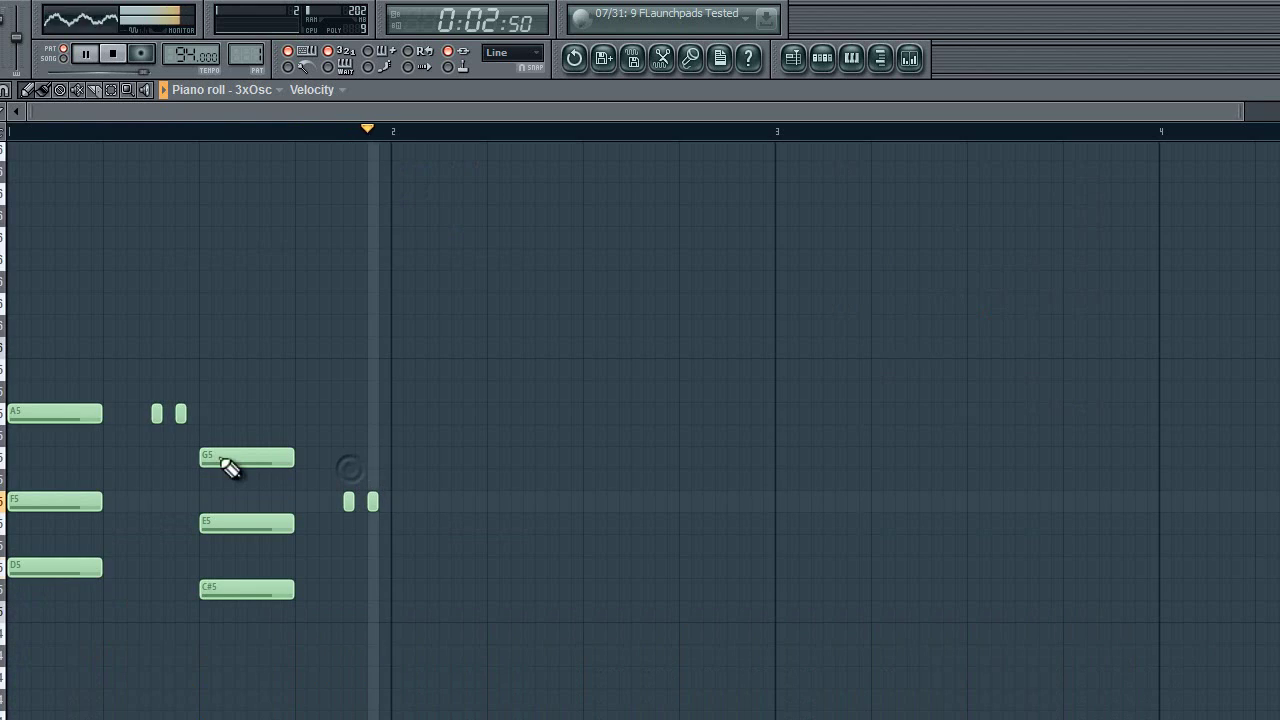
{"action": "right_click", "coordinate": [179, 416]}
{"action": "right_click", "coordinate": [337, 504]}
{"action": "right_click", "coordinate": [350, 504]}
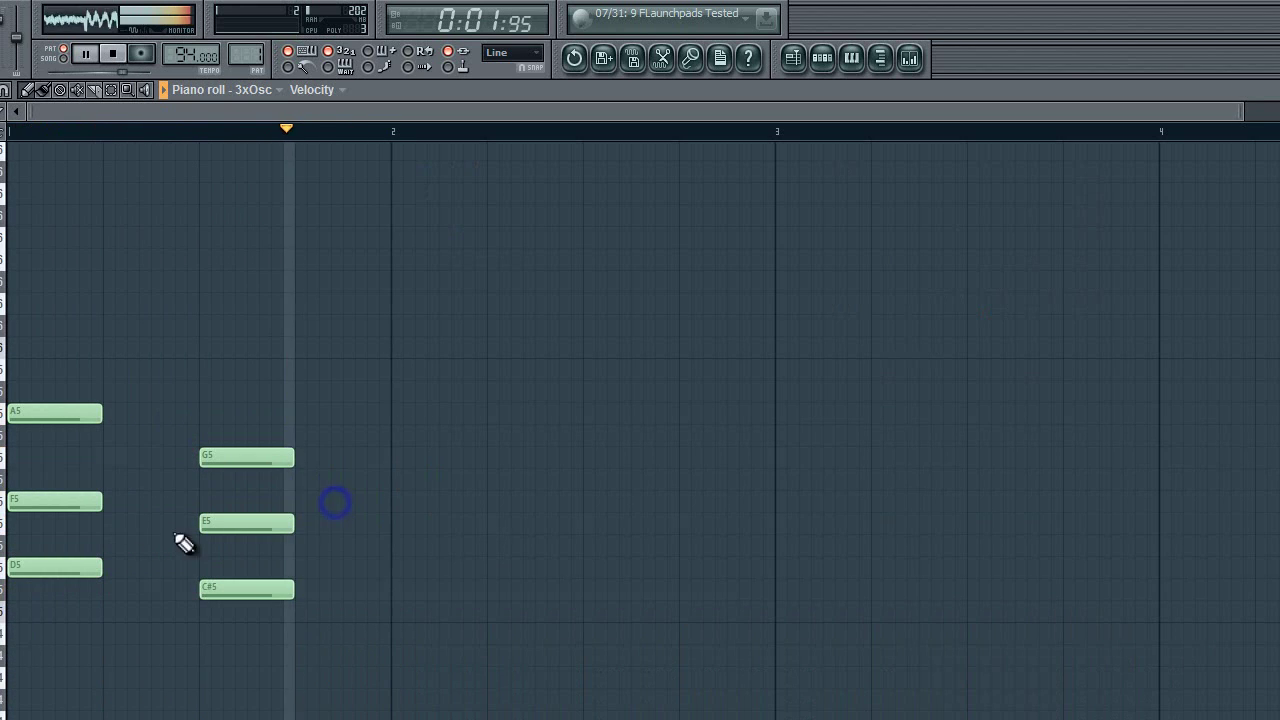
{"action": "key", "text": "space"}
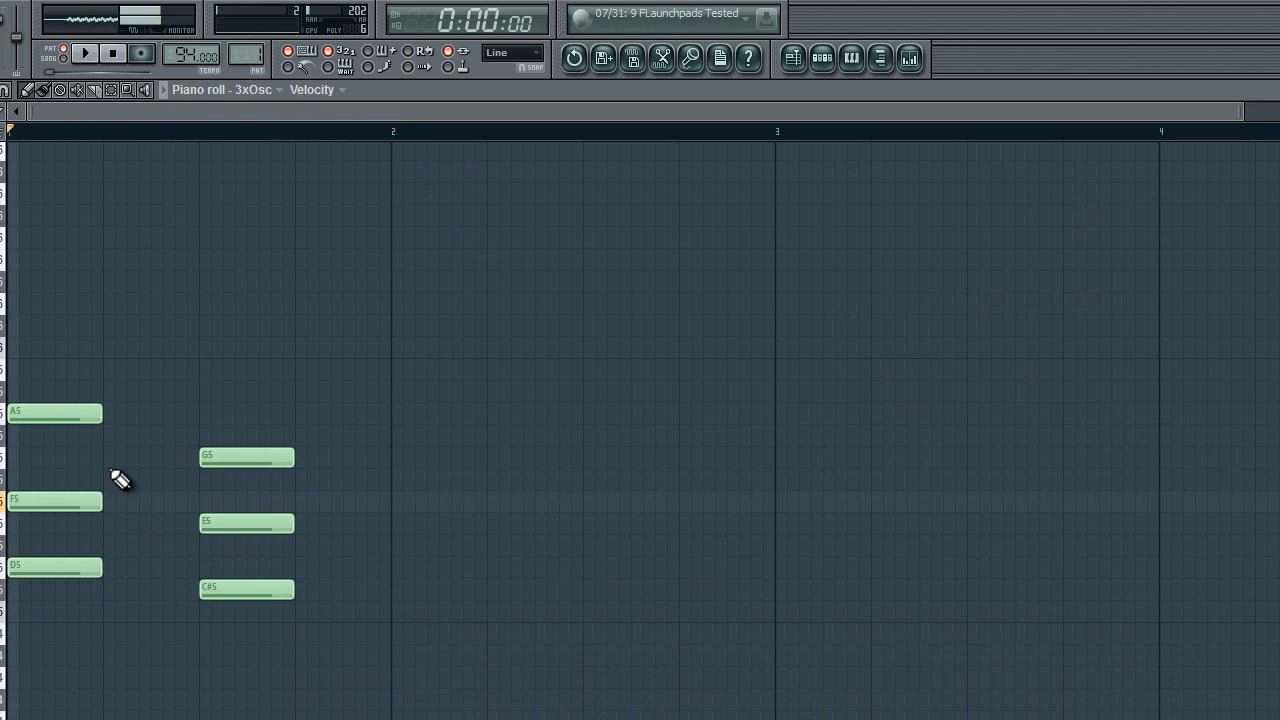
{"action": "key", "text": "space"}
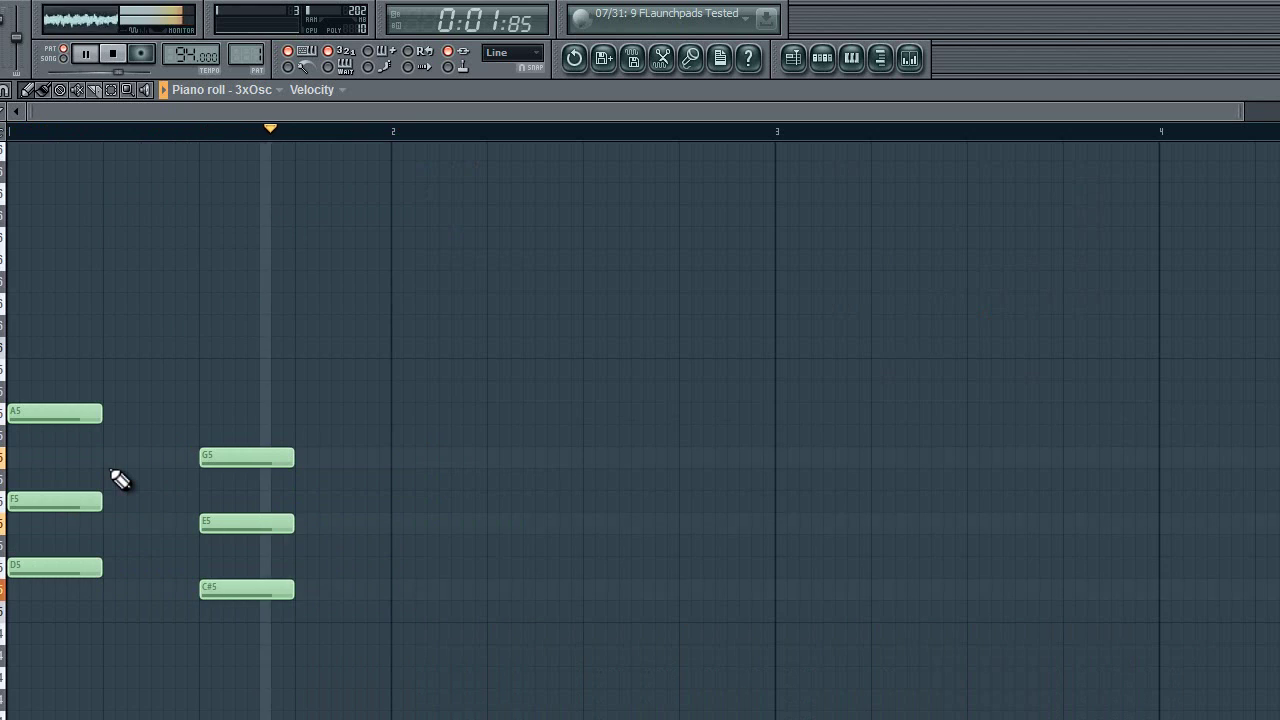
{"action": "key", "text": "space"}
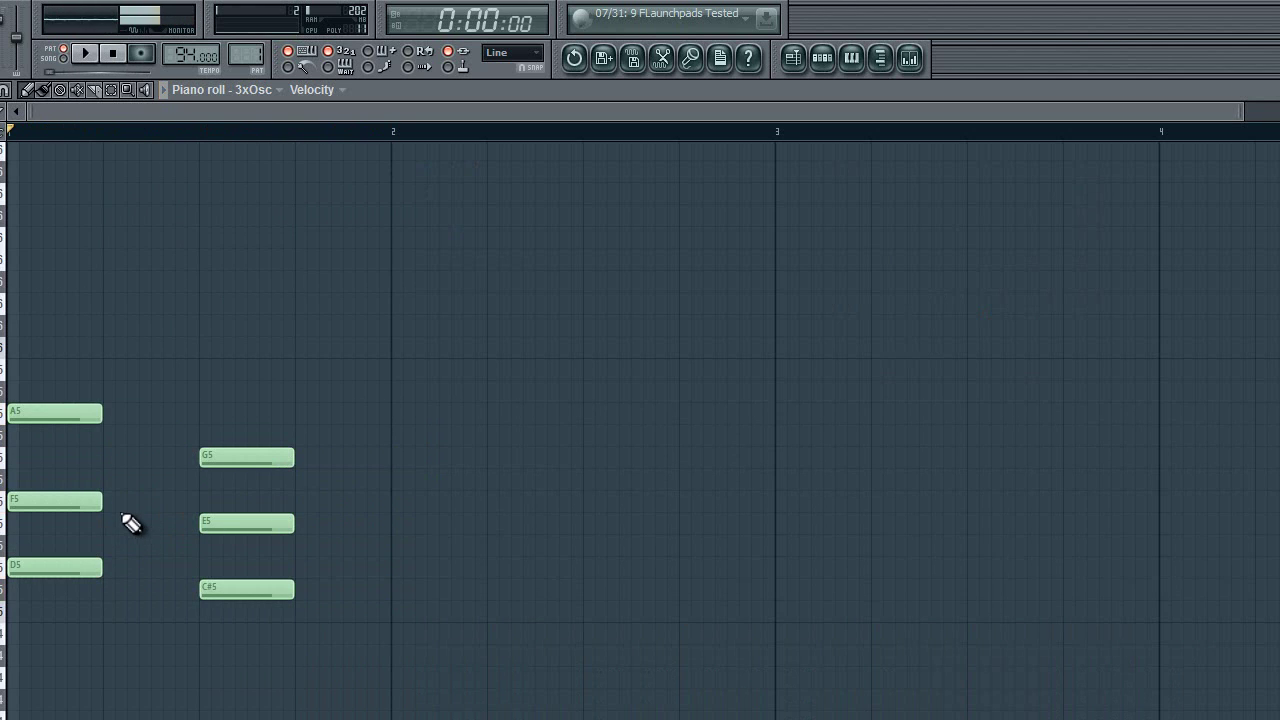
Add one-beat F5 and D5 notes on beat 2 and F5 and A5 on beat 4, and audition the progression
{"action": "left_click", "coordinate": [110, 501]}
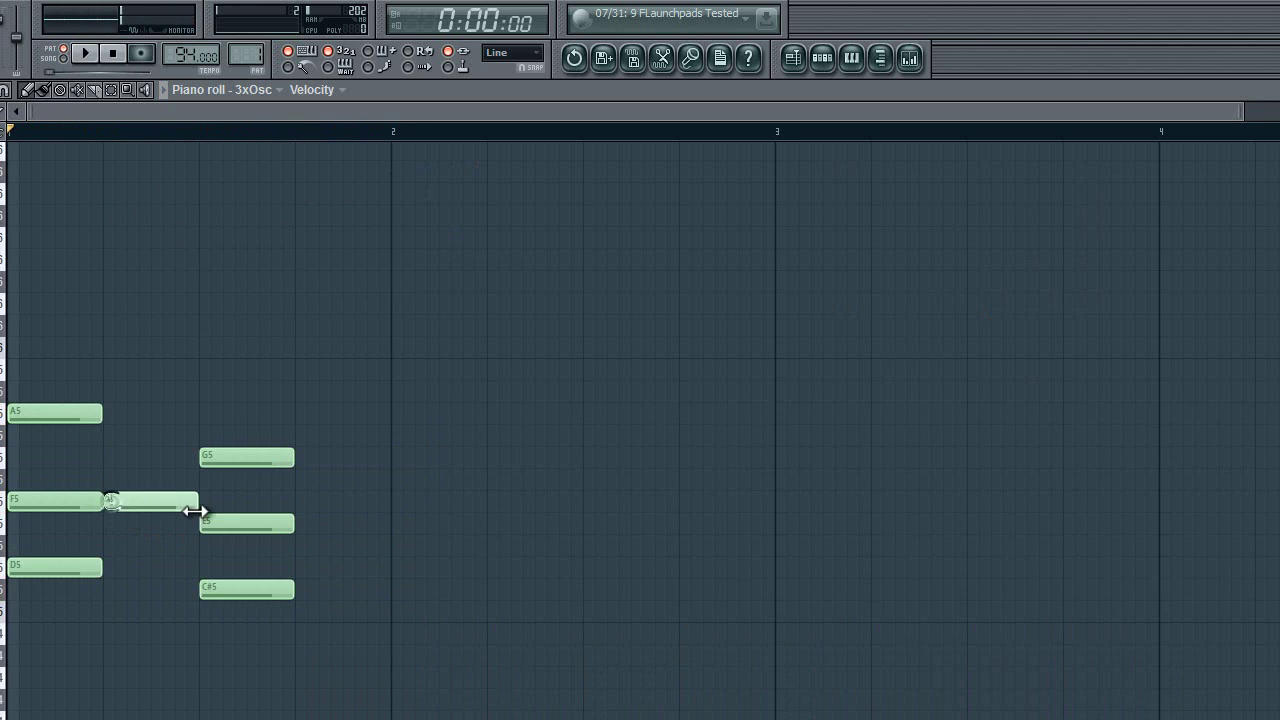
{"action": "left_click", "coordinate": [110, 567]}
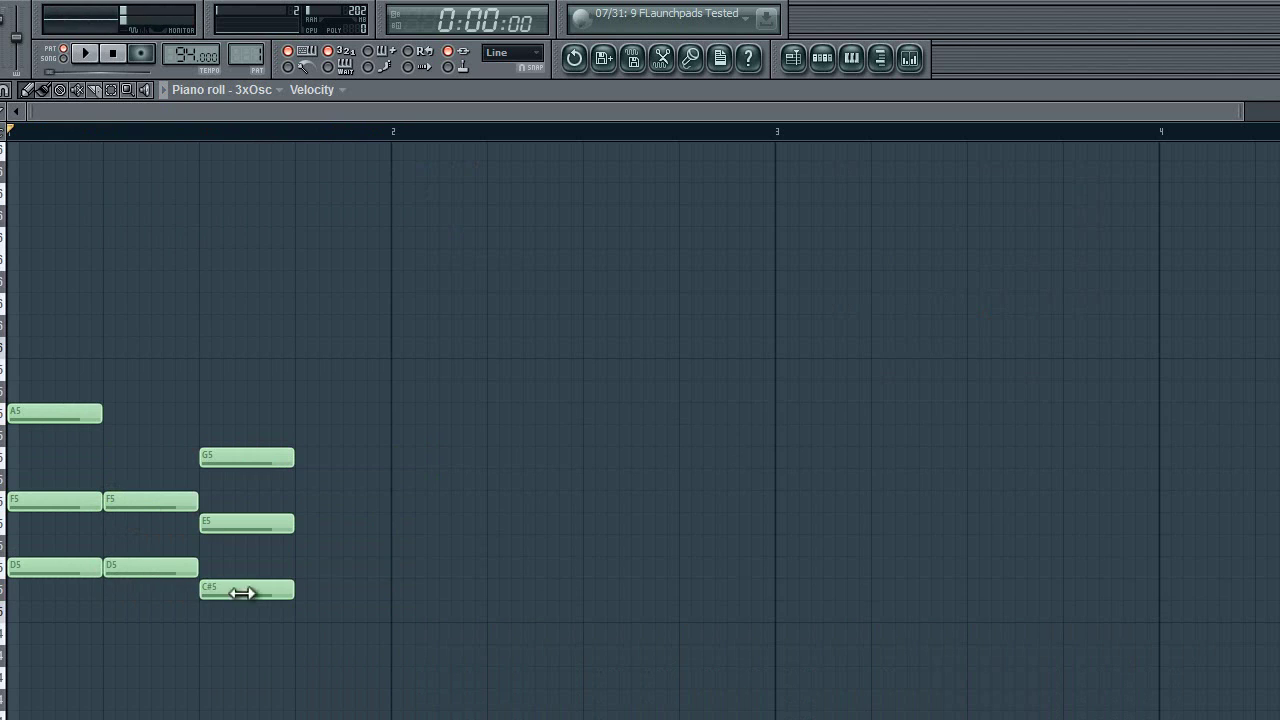
{"action": "left_click", "coordinate": [298, 501]}
{"action": "left_click", "coordinate": [297, 417]}
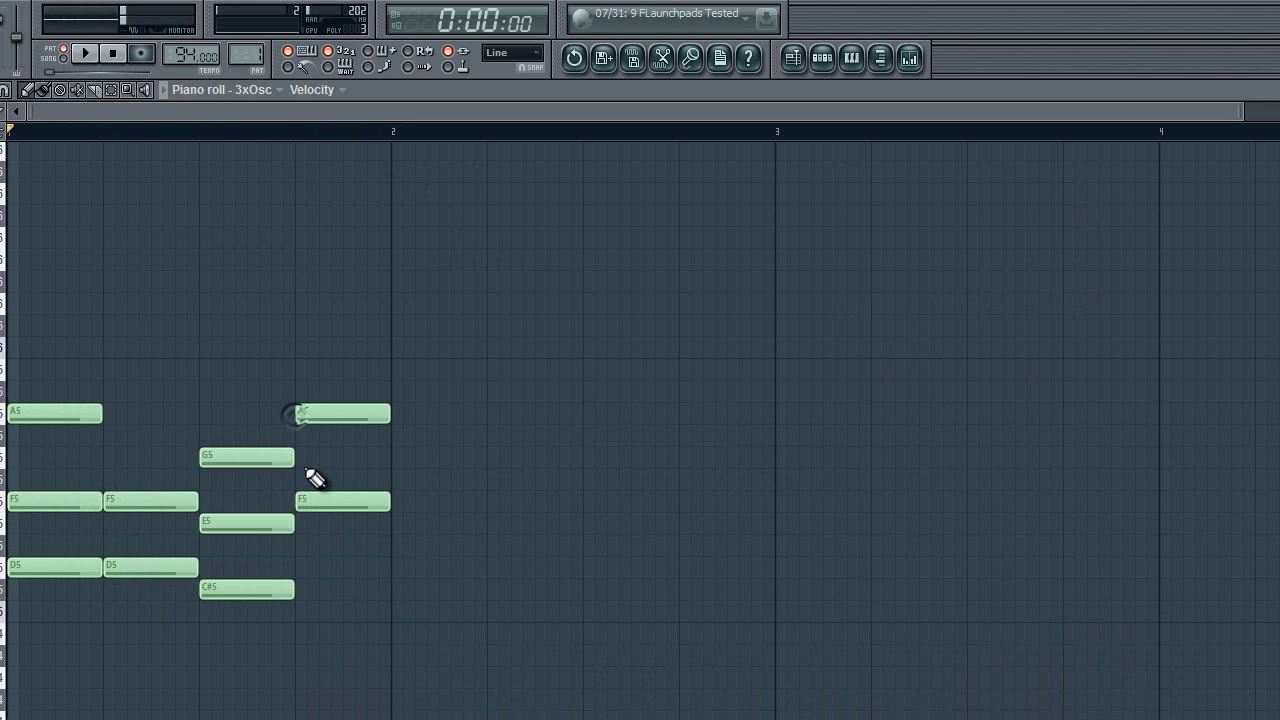
{"action": "key", "text": "space"}
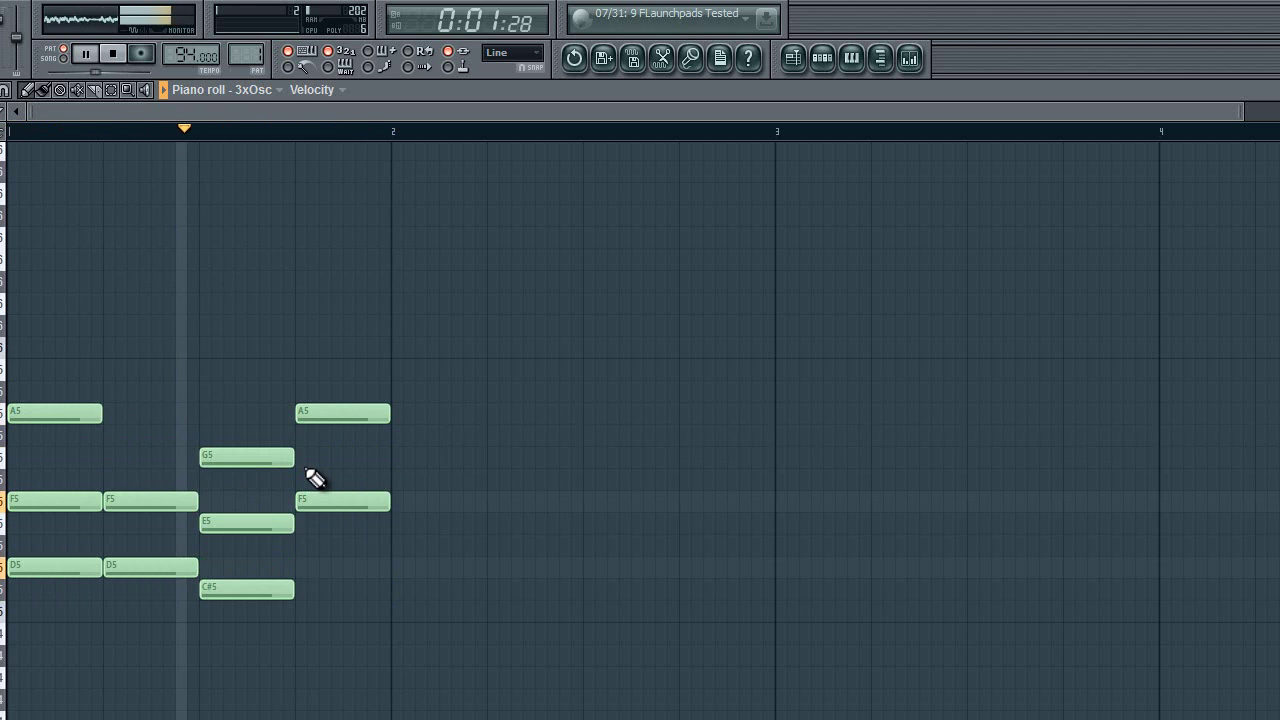
{"action": "key", "text": "space"}
{"action": "key", "text": "Escape"}
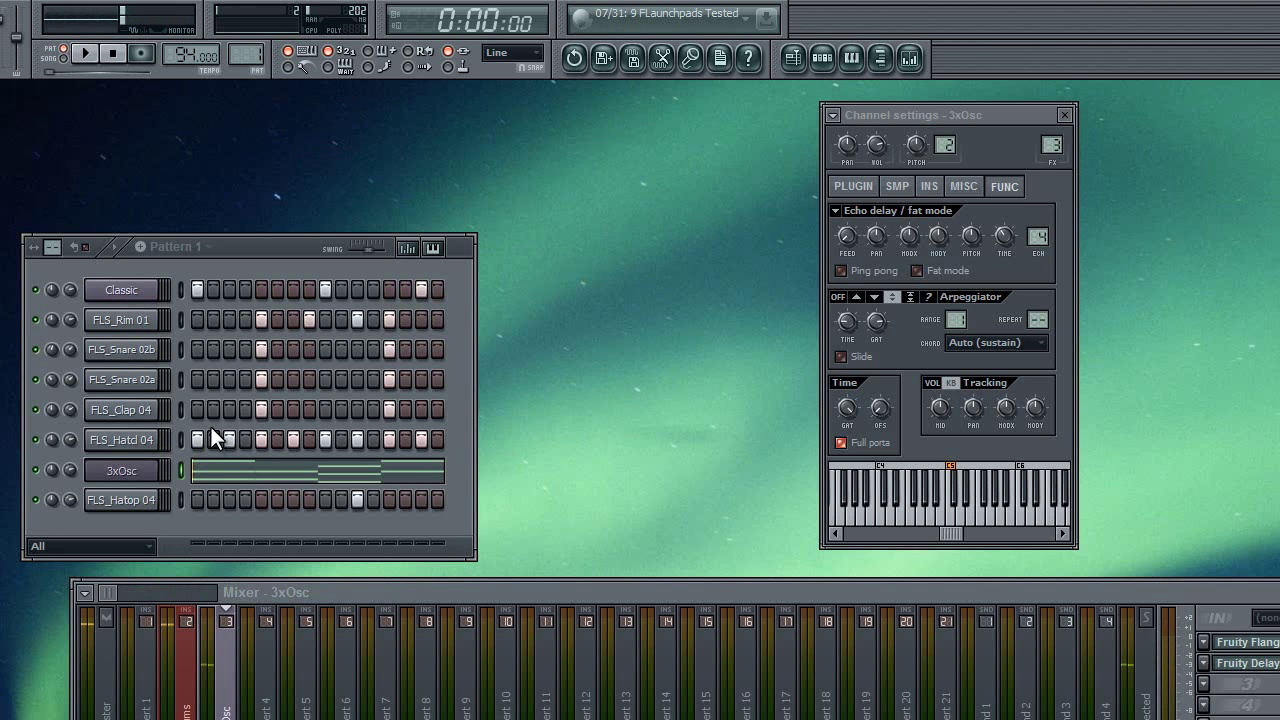
Cut the 3xOsc notes from Pattern 1 and paste them into the same channel of Pattern 2
{"action": "left_click", "coordinate": [179, 469]}
{"action": "key", "text": "ctrl+x"}
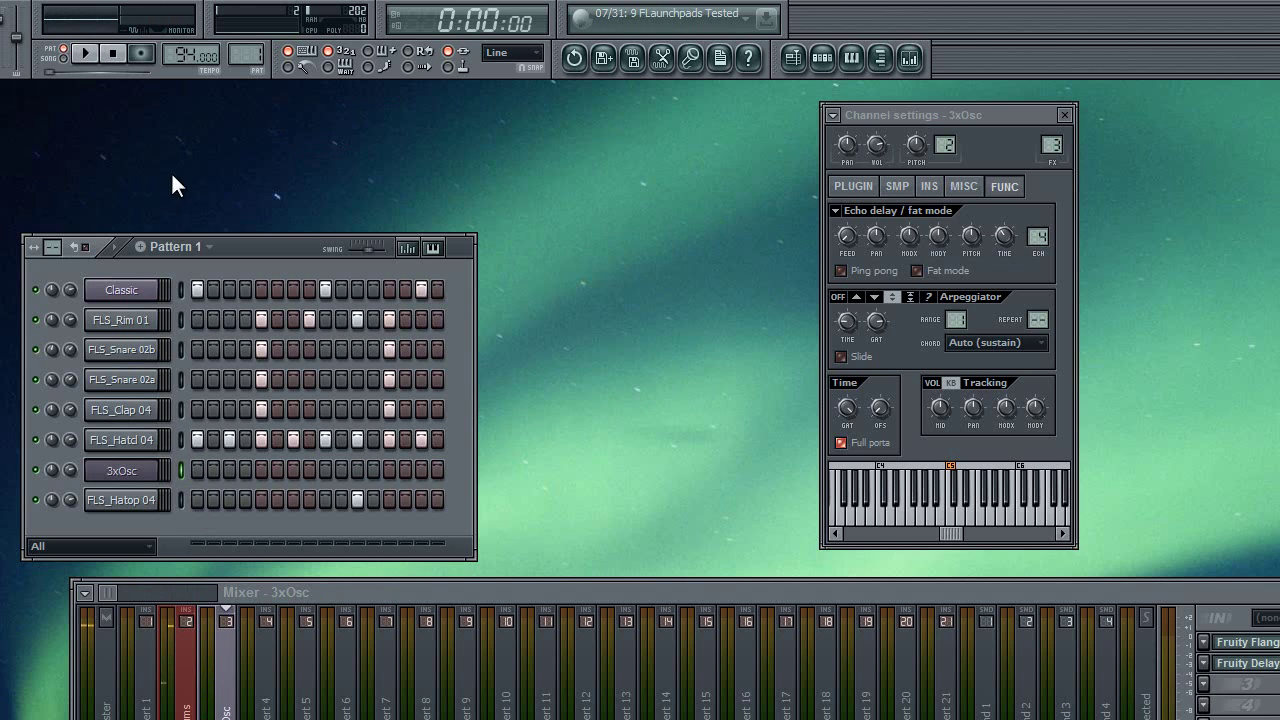
{"action": "scroll", "coordinate": [251, 47], "scroll_direction": "up", "scroll_amount": 1}
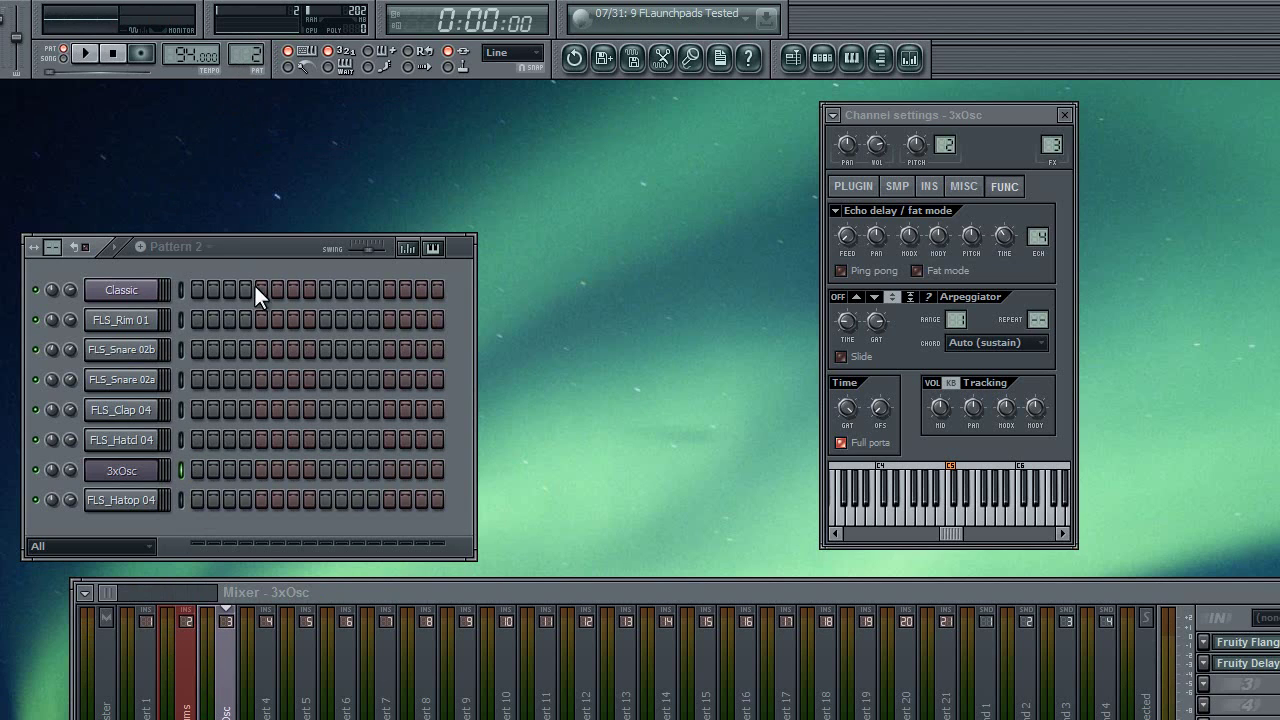
{"action": "key", "text": "ctrl+v"}
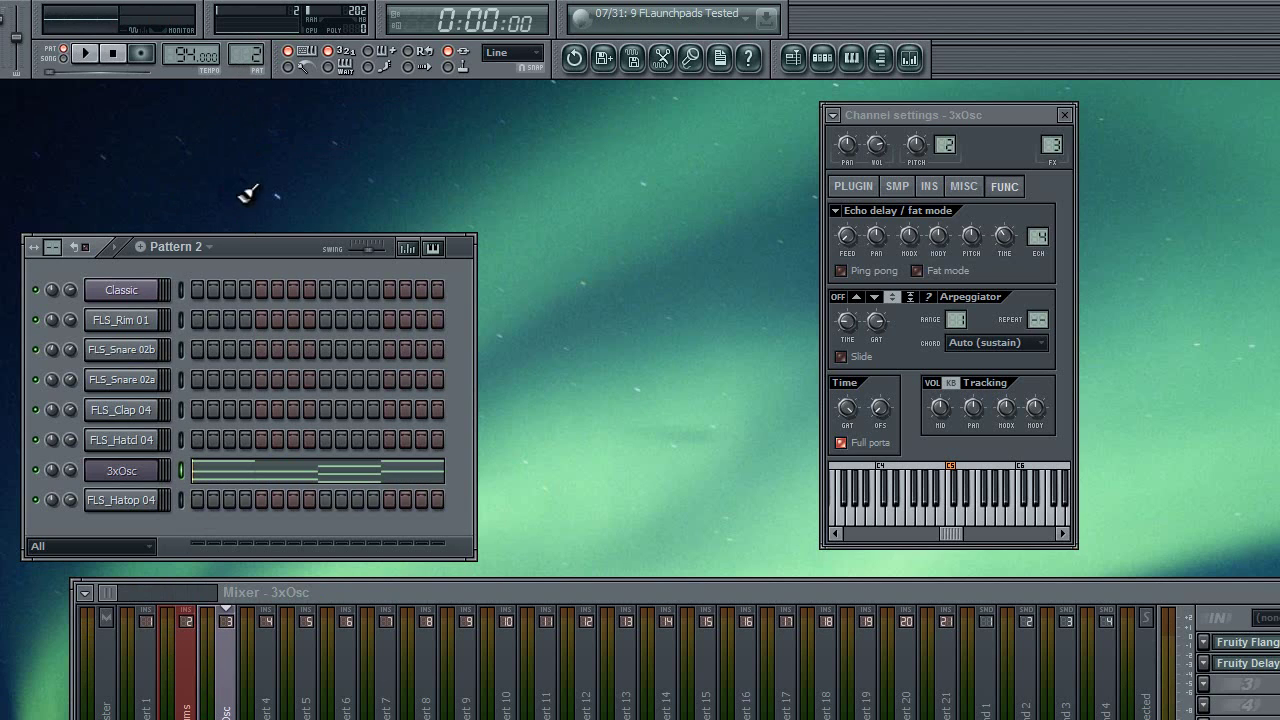
Place a Pattern 2 clip at bar 1 of the playlist and move it to track 2
{"action": "key", "text": "F5"}
{"action": "left_click", "coordinate": [96, 192]}
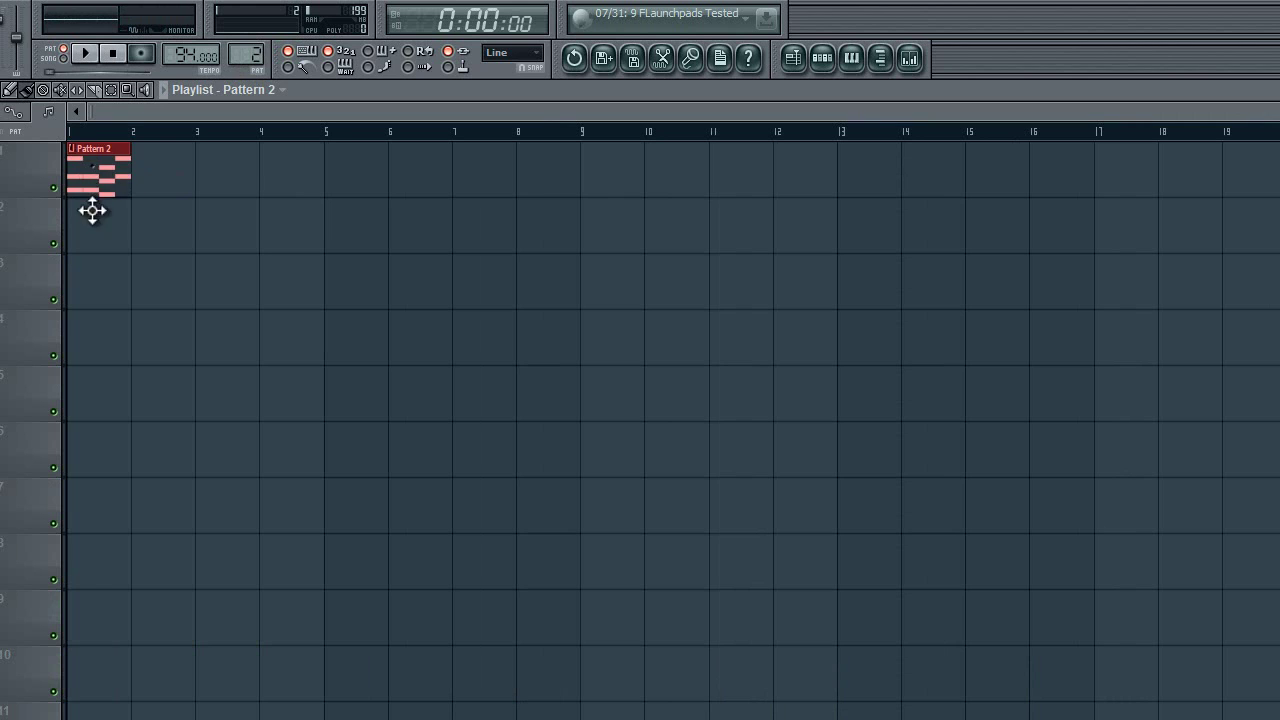
{"action": "left_click_drag", "start_coordinate": [92, 210], "coordinate": [91, 214]}
Select Pattern 1 as the clip source and place its clips at bars 1 to 4 of playlist track 1
{"action": "left_click", "coordinate": [285, 90]}
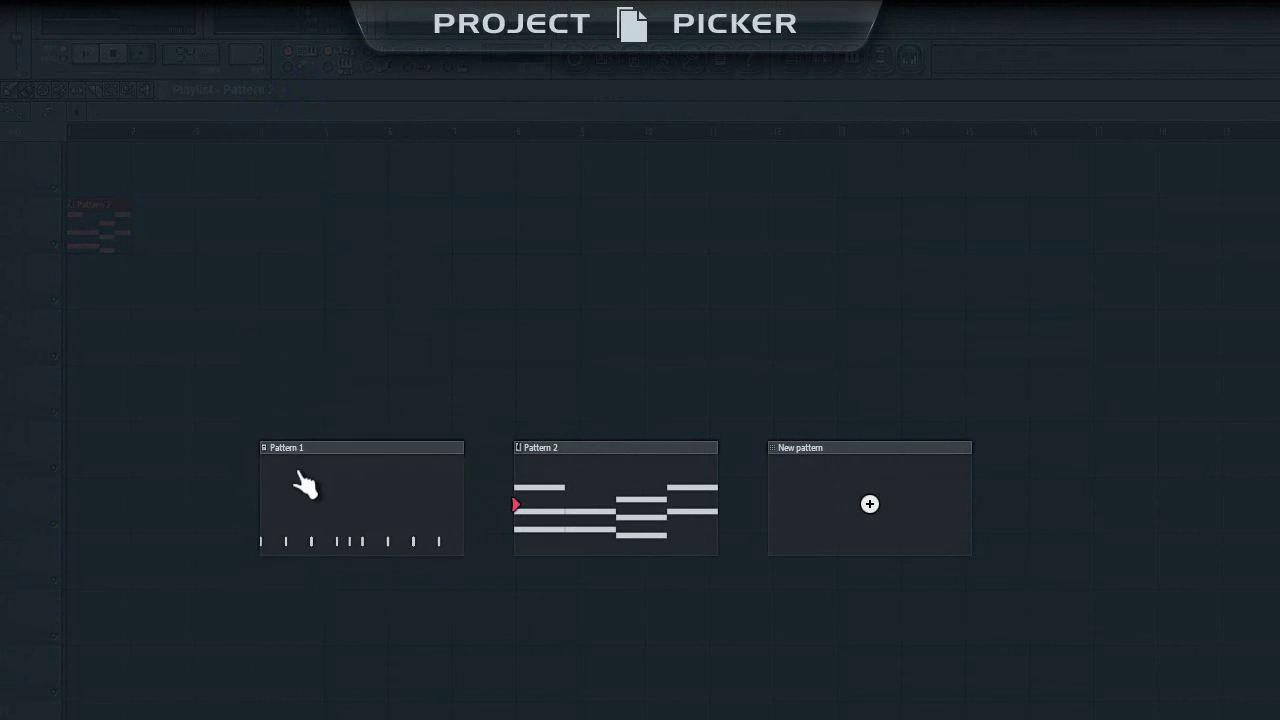
{"action": "left_click", "coordinate": [366, 445]}
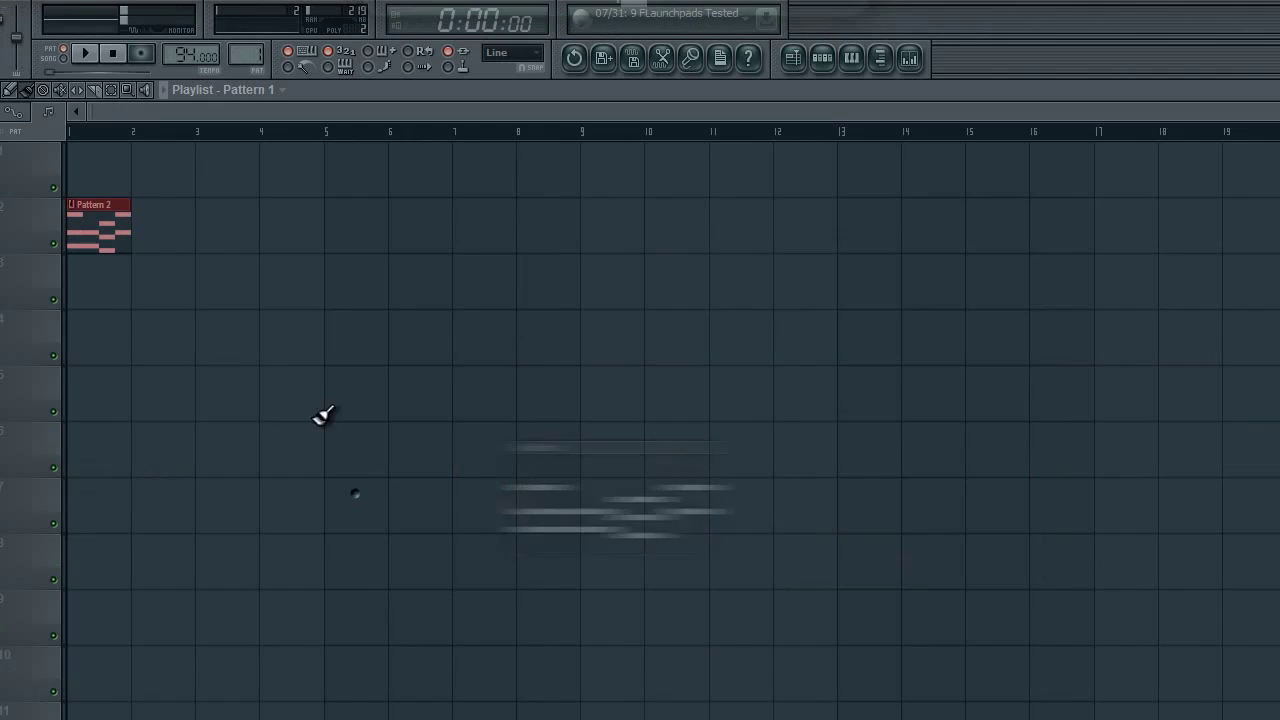
{"action": "left_click", "coordinate": [80, 180]}
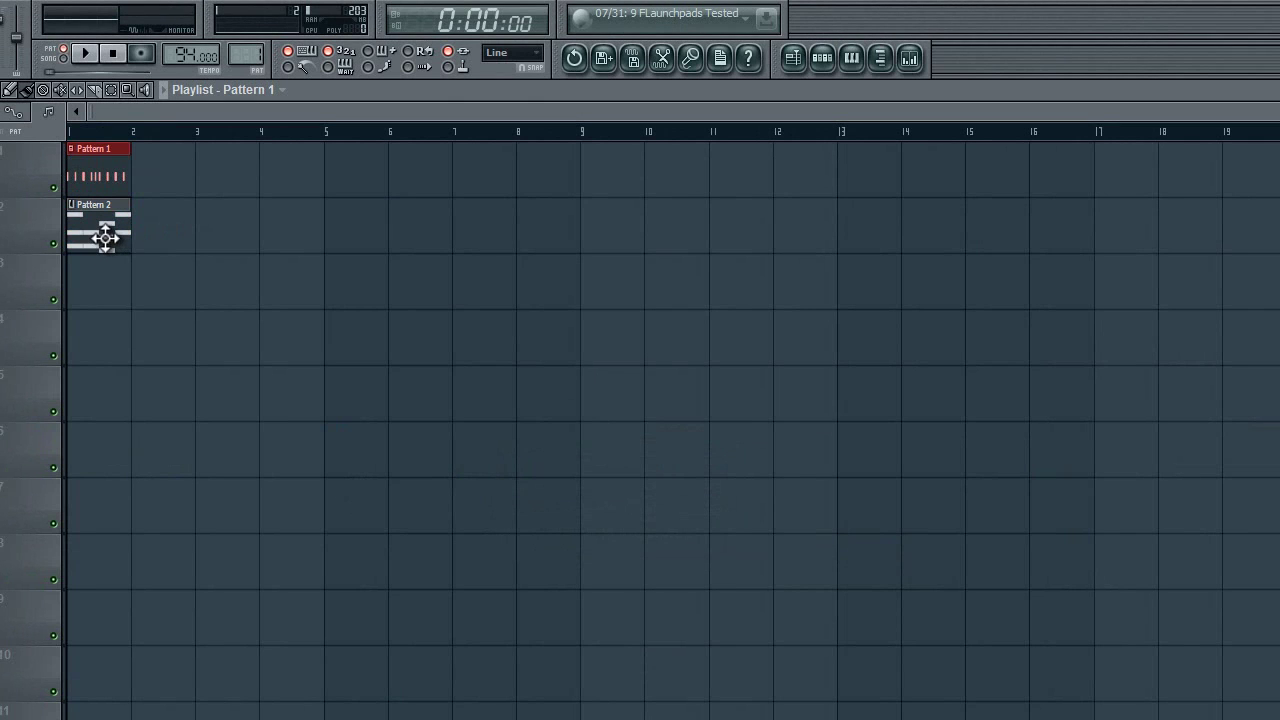
{"action": "left_click", "coordinate": [172, 171]}
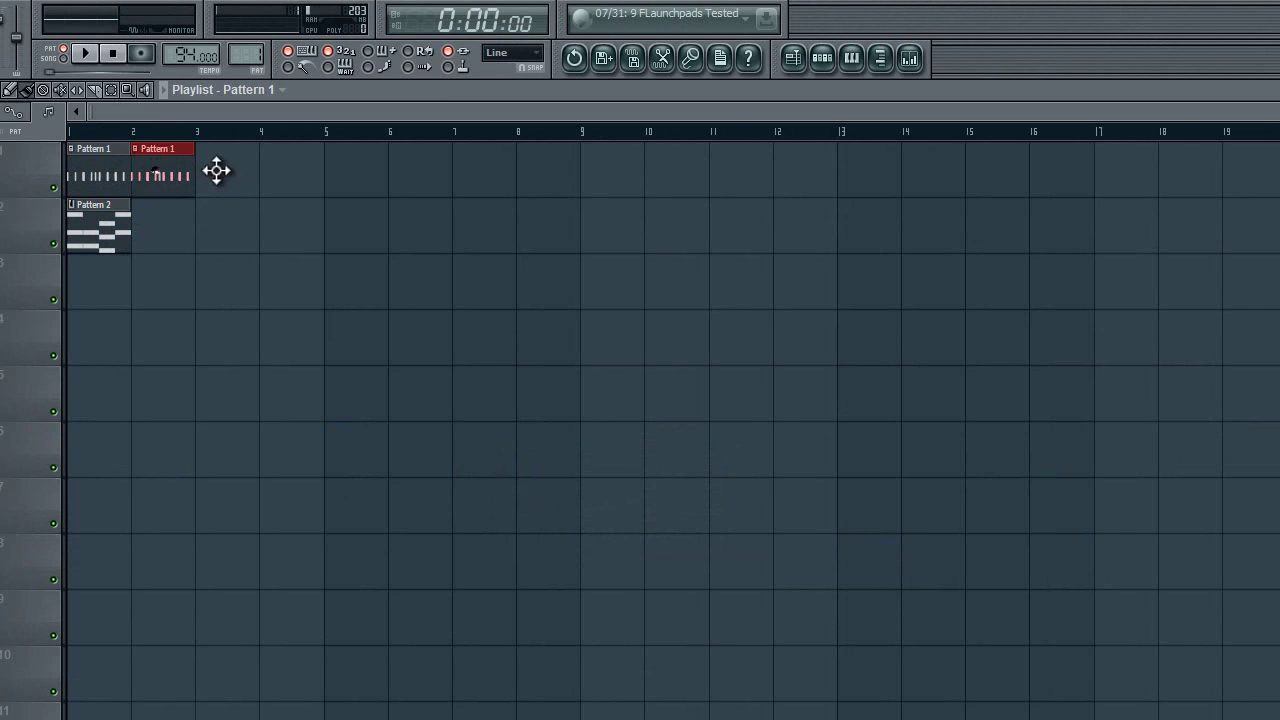
{"action": "left_click", "coordinate": [216, 171]}
{"action": "left_click", "coordinate": [286, 180]}
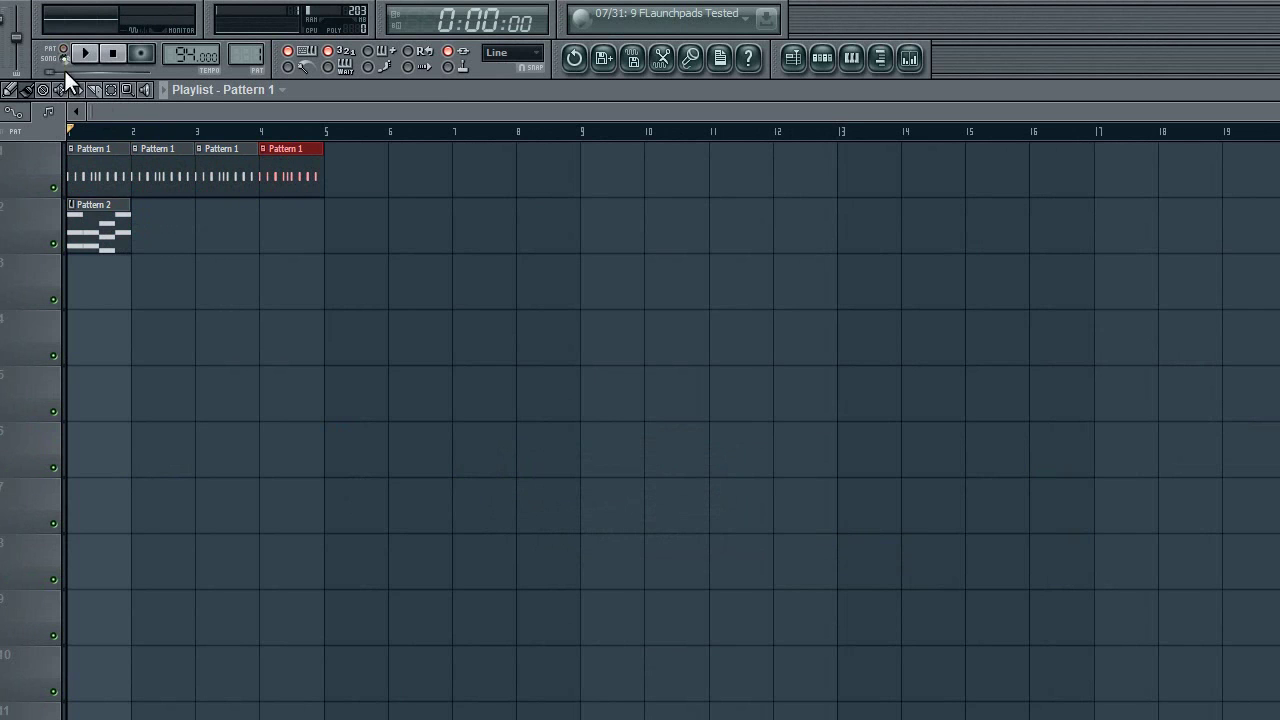
Add Pattern 2 clips at bars 2 to 4 of track 2 and play the four-bar arrangement in song mode
{"action": "key", "text": "space"}
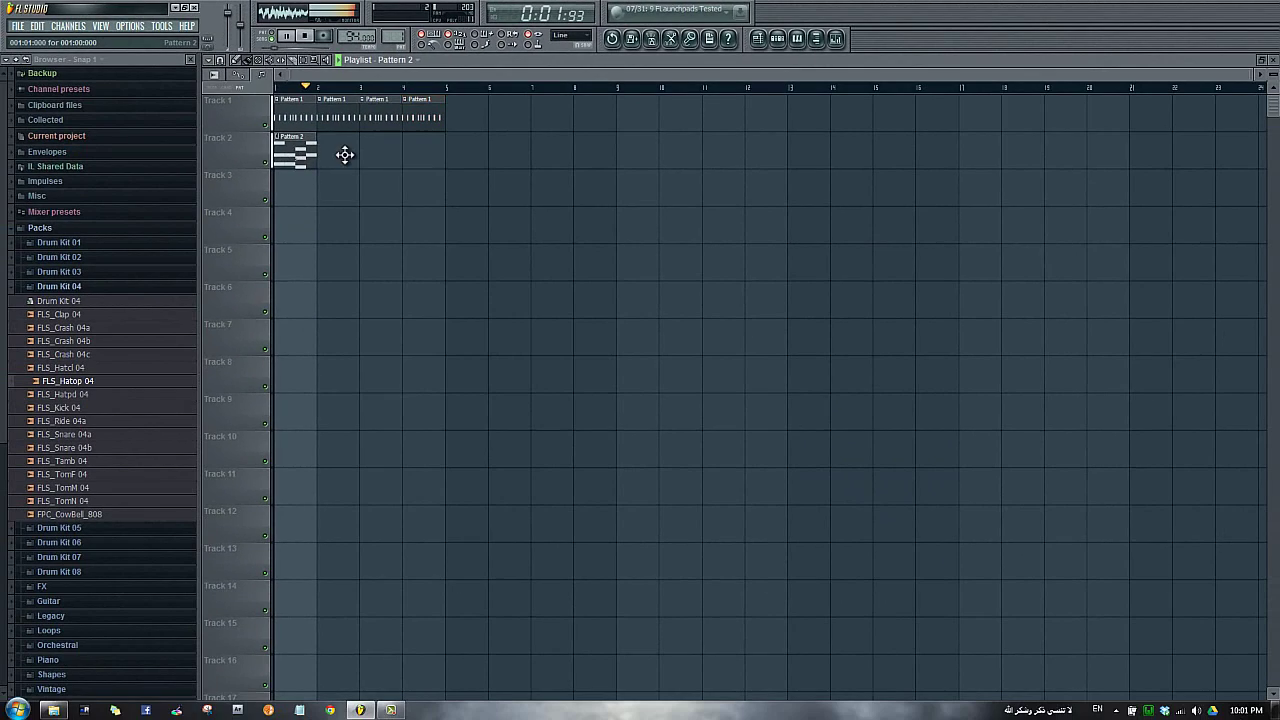
{"action": "left_click", "coordinate": [195, 218]}
{"action": "left_click", "coordinate": [381, 154]}
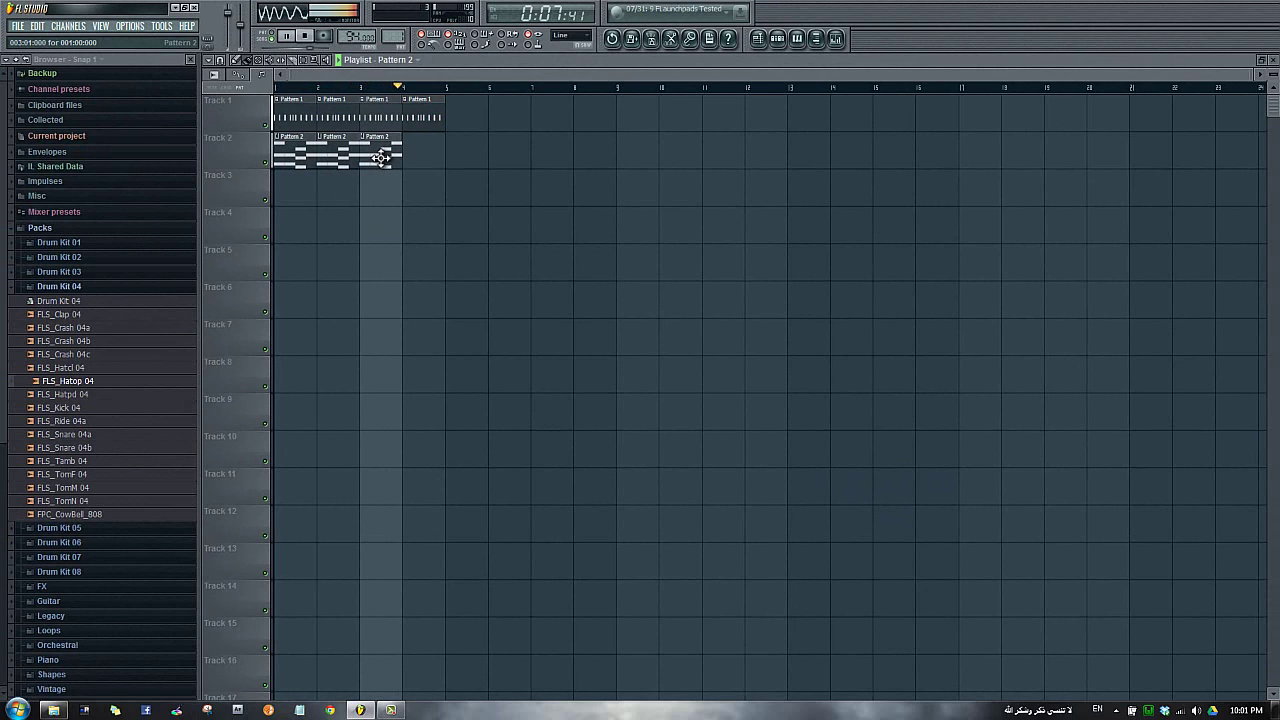
{"action": "key", "text": "space"}
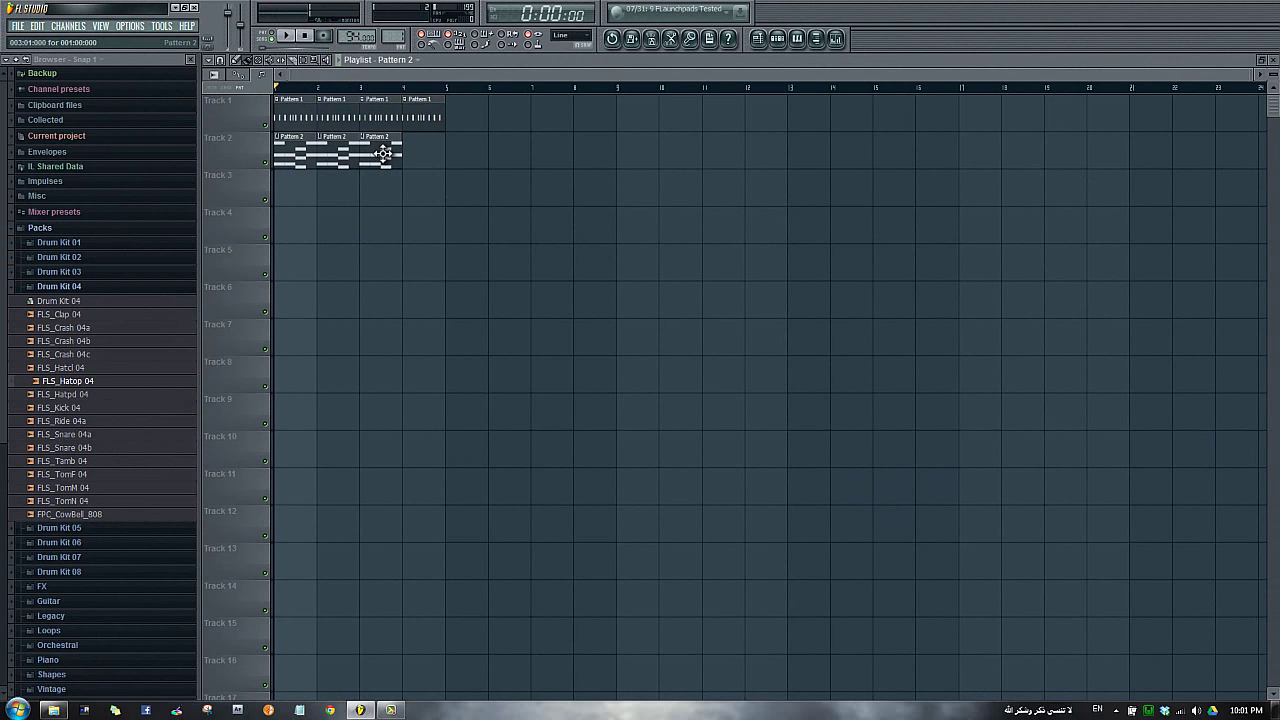
{"action": "left_click", "coordinate": [418, 152]}
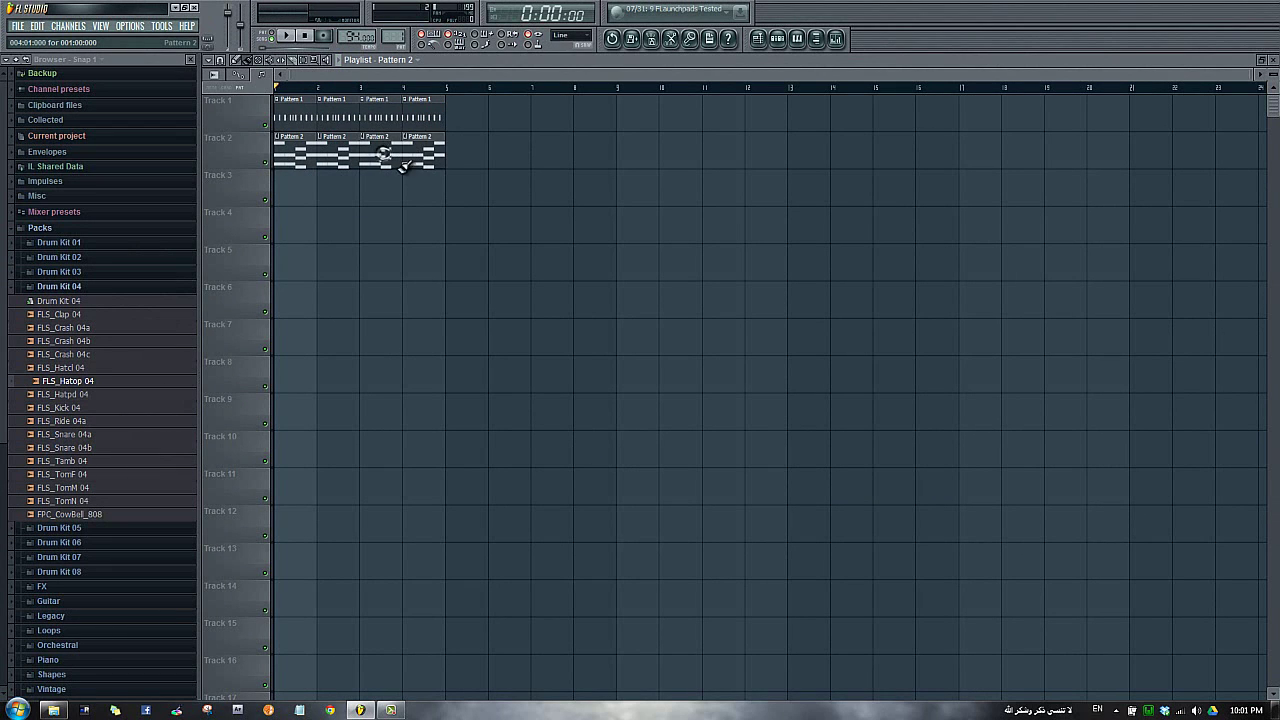
{"action": "key", "text": "space"}
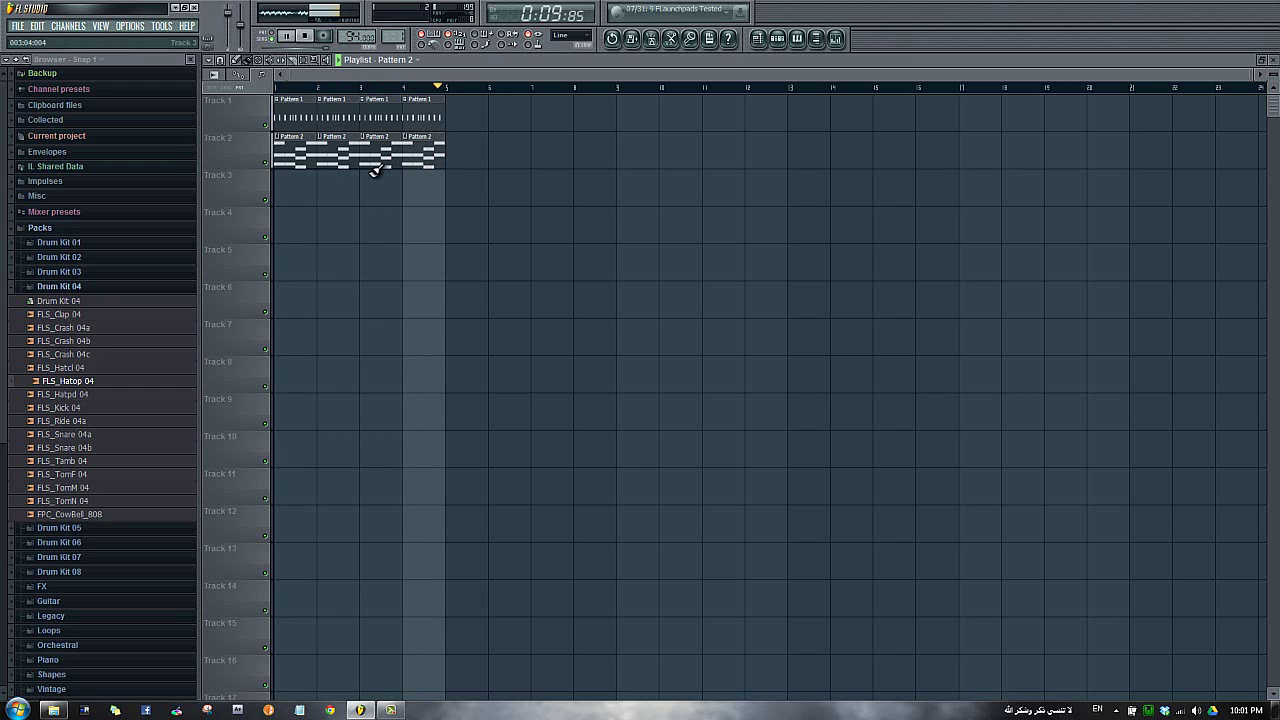
{"action": "key", "text": "space"}
Select all playlist clips and shift them one bar later so they start at bar 2
{"action": "key", "text": "ctrl+a"}
{"action": "left_click_drag", "start_coordinate": [289, 155], "coordinate": [332, 153]}
{"action": "right_click", "coordinate": [332, 185]}
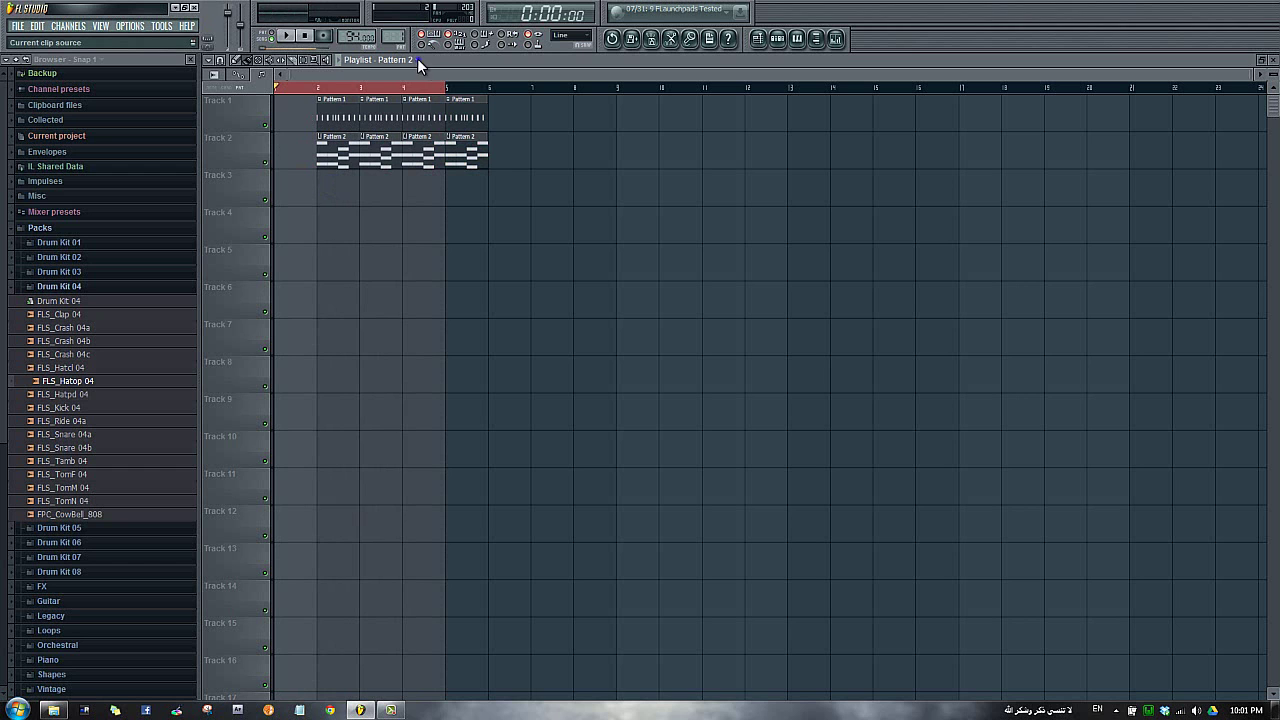
Place a new Pattern 3 clip at bar 1 of track 2 and paste the chord notes into its 3xOsc channel
{"action": "left_click", "coordinate": [417, 58]}
{"action": "left_click", "coordinate": [771, 325]}
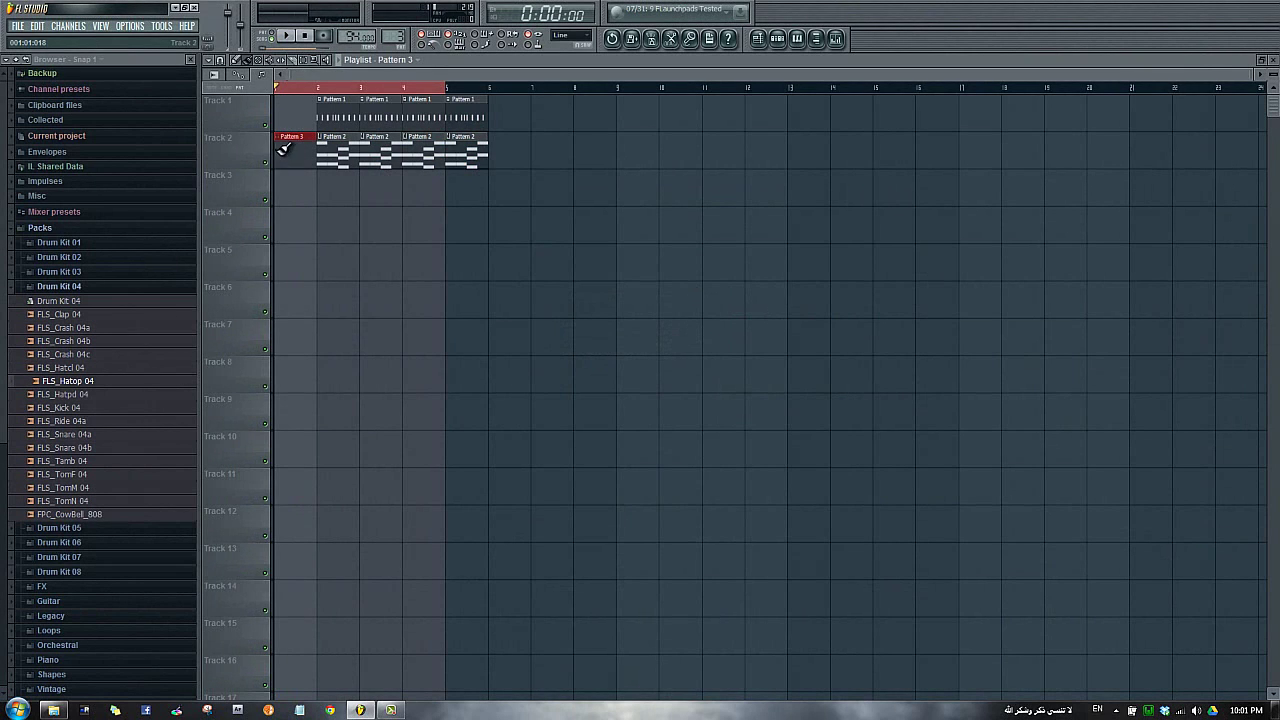
{"action": "double_click", "coordinate": [299, 159]}
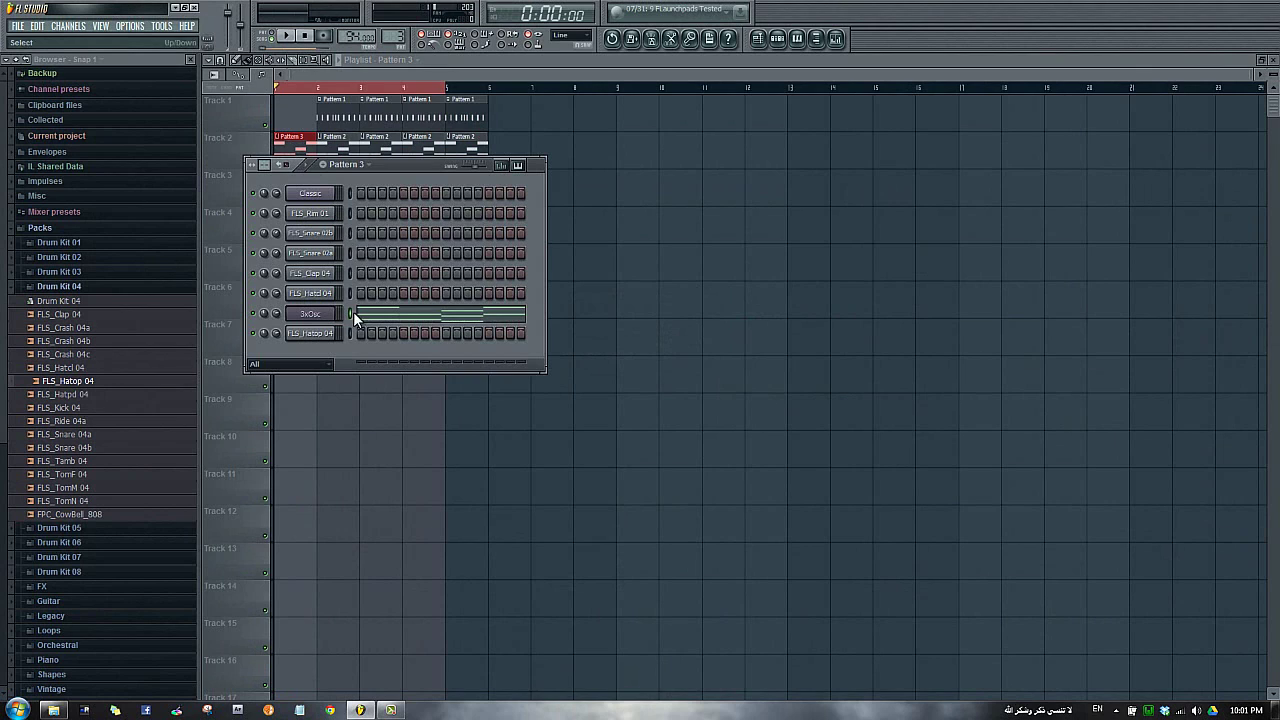
Reduce Pattern 3's 3xOsc notes to a two-beat D5, a C#5 on beat 3 and an F5 on beat 4, and play the arrangement
{"action": "left_click", "coordinate": [353, 311]}
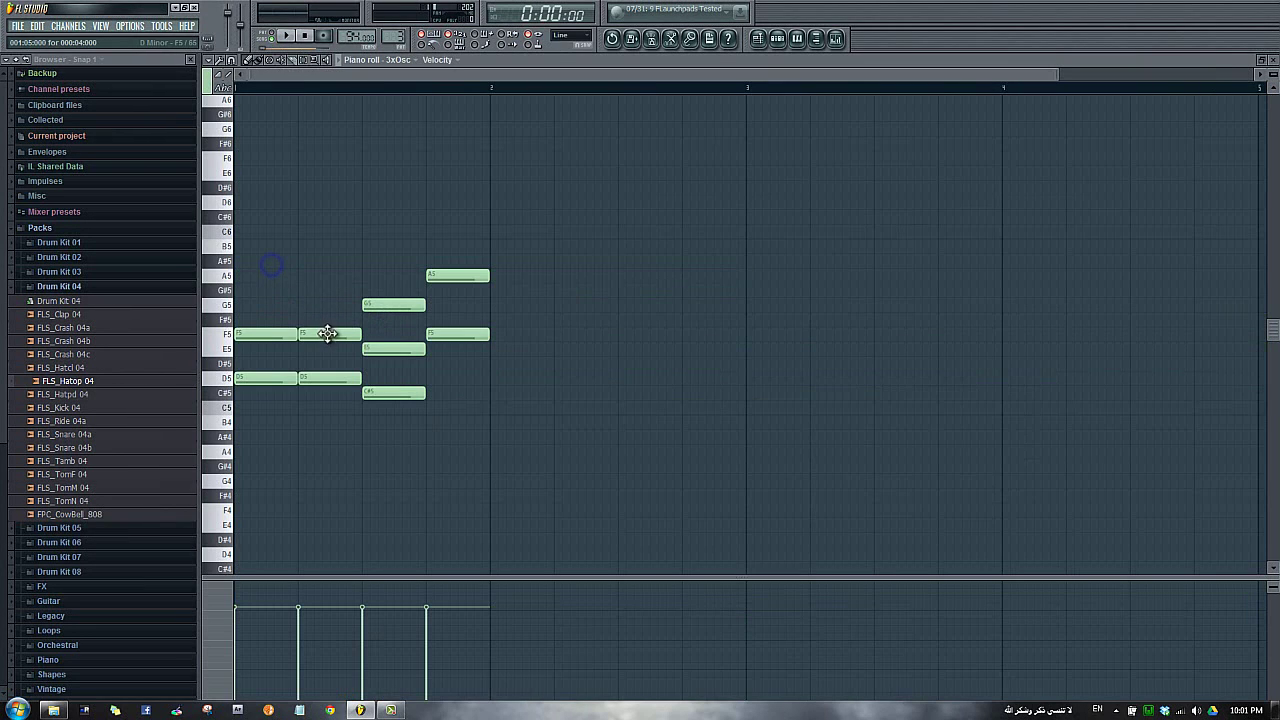
{"action": "right_click", "coordinate": [283, 330]}
{"action": "right_click", "coordinate": [305, 336]}
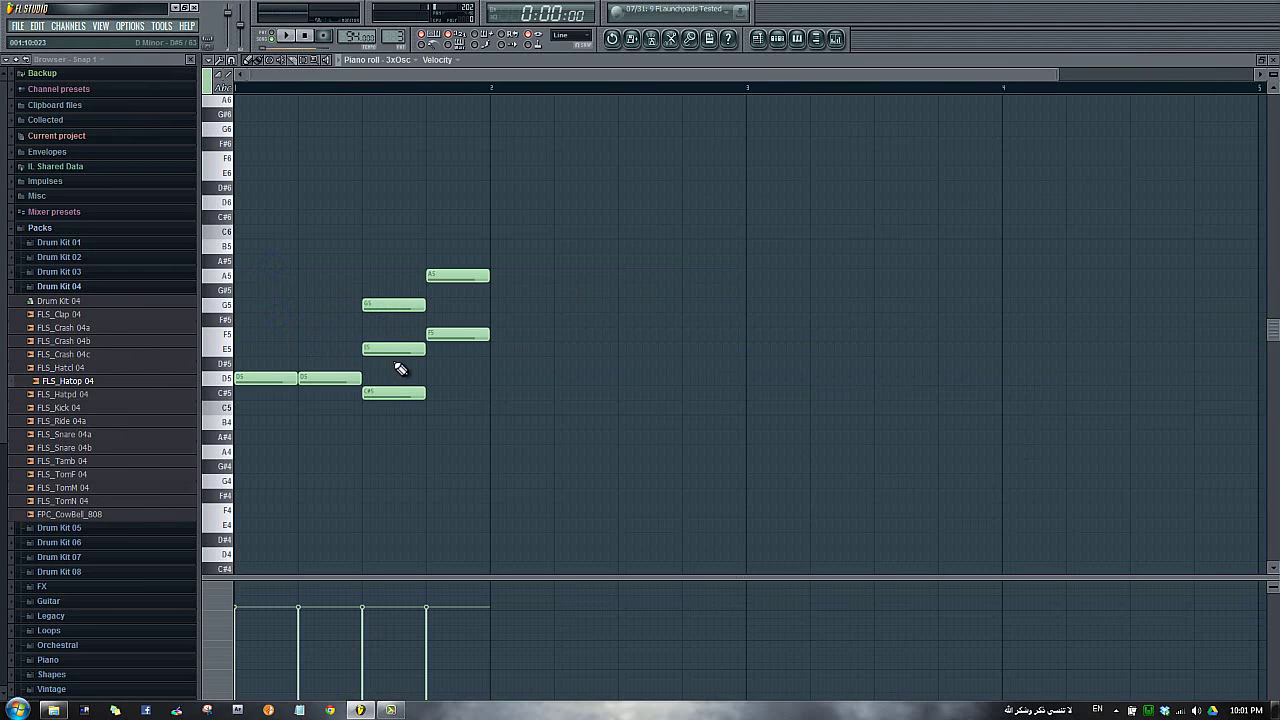
{"action": "right_click", "coordinate": [310, 375]}
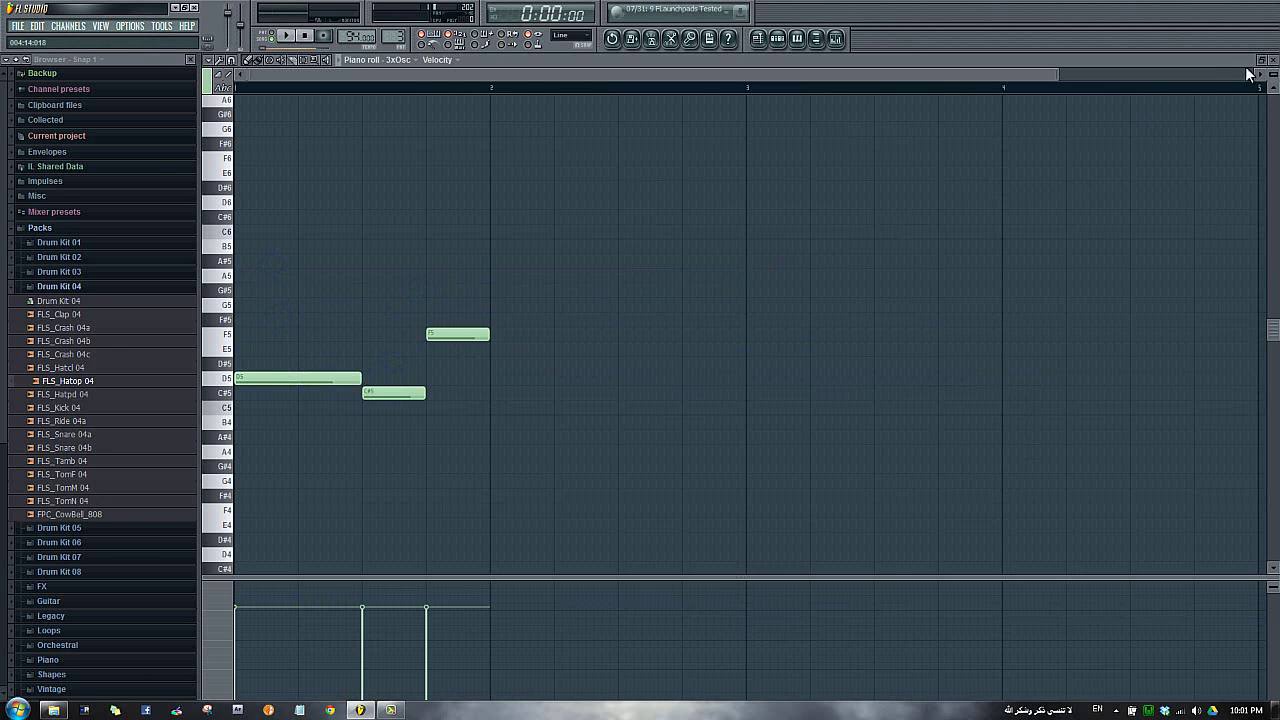
{"action": "left_click", "coordinate": [1273, 61]}
{"action": "left_click", "coordinate": [405, 69]}
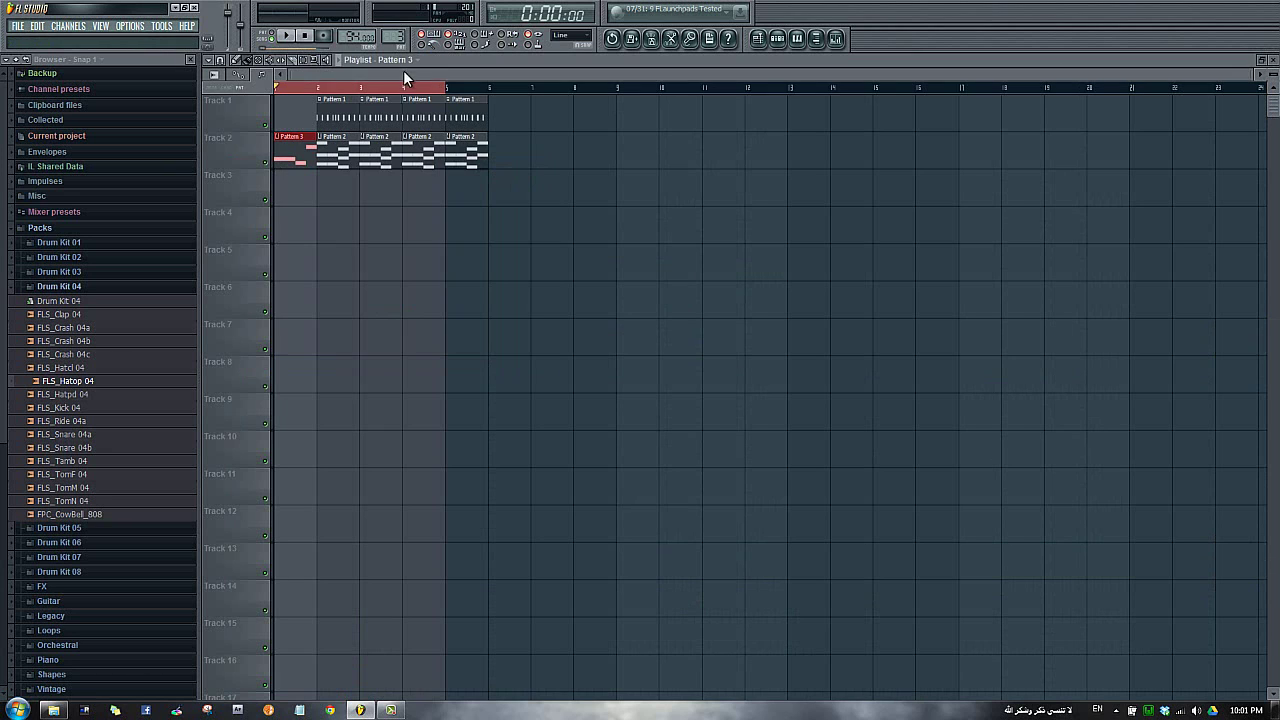
{"action": "double_click", "coordinate": [285, 87]}
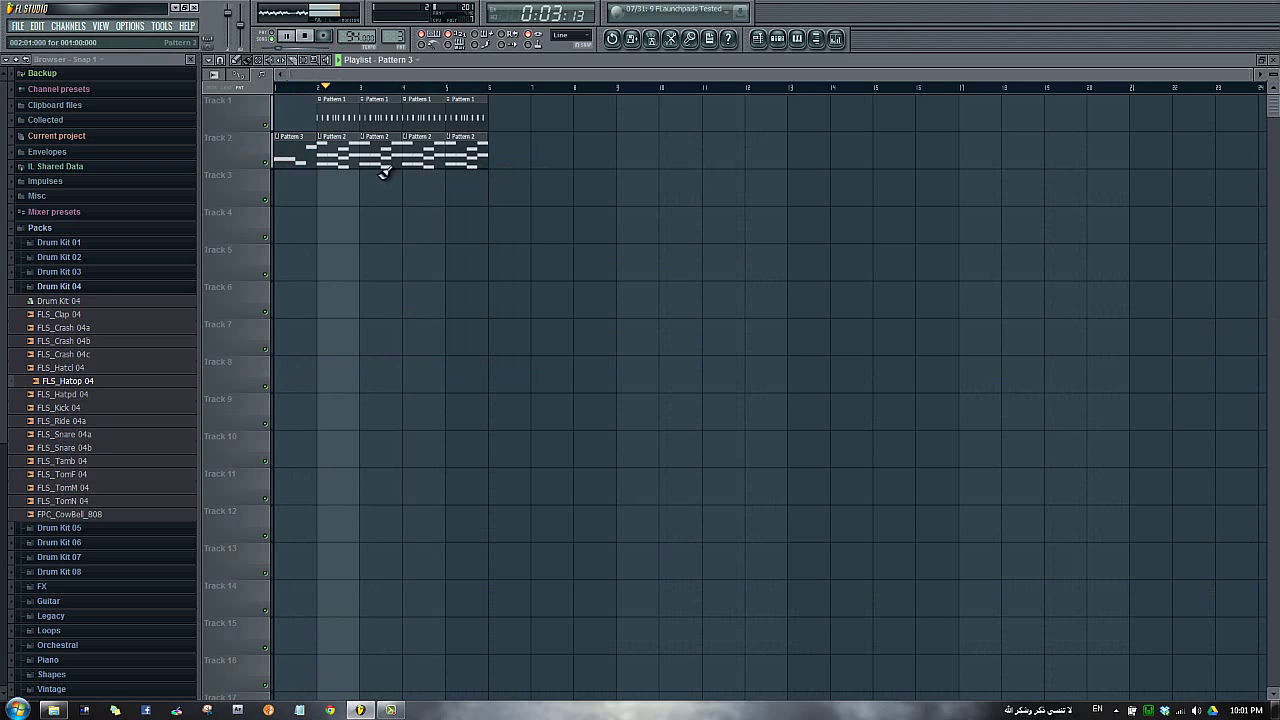
Duplicate all of Pattern 3's 3xOsc notes one octave higher and play the arrangement from the start
{"action": "double_click", "coordinate": [287, 161]}
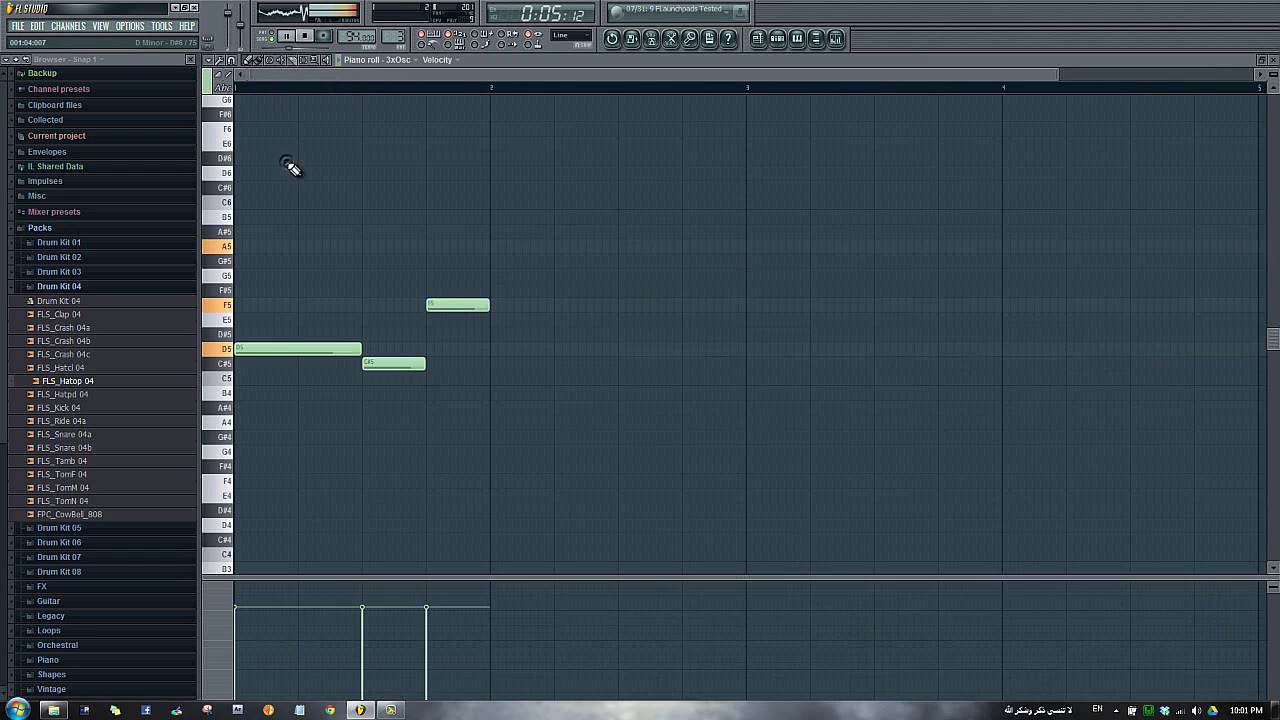
{"action": "key", "text": "ctrl+a"}
{"action": "left_click_drag", "start_coordinate": [254, 343], "coordinate": [254, 172], "text": "shift"}
{"action": "key", "text": "space"}
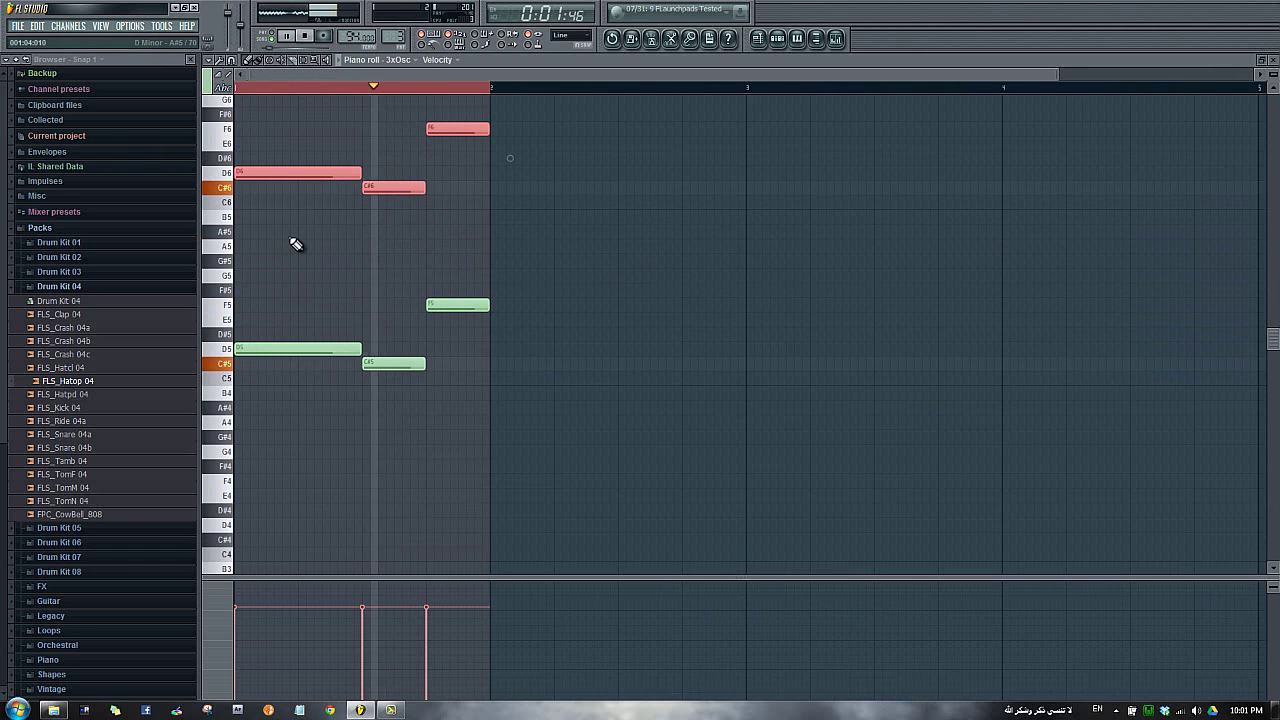
{"action": "left_click", "coordinate": [1274, 62]}
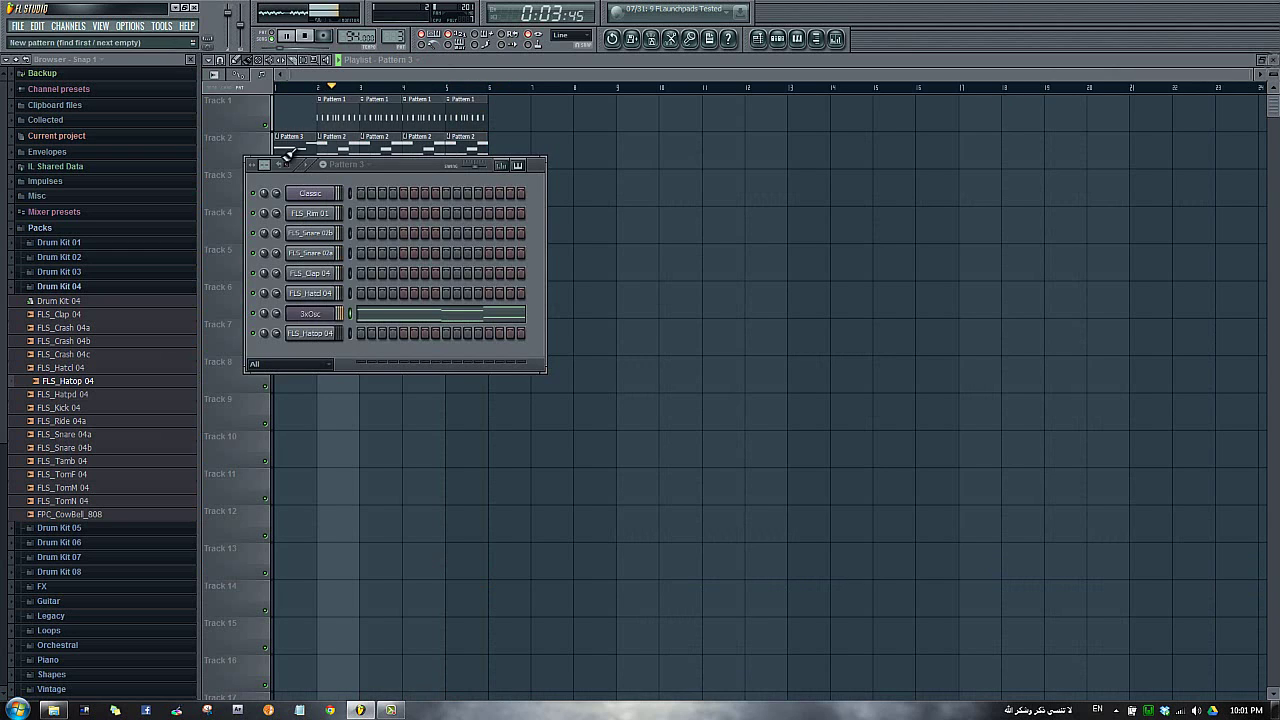
{"action": "left_click", "coordinate": [368, 76]}
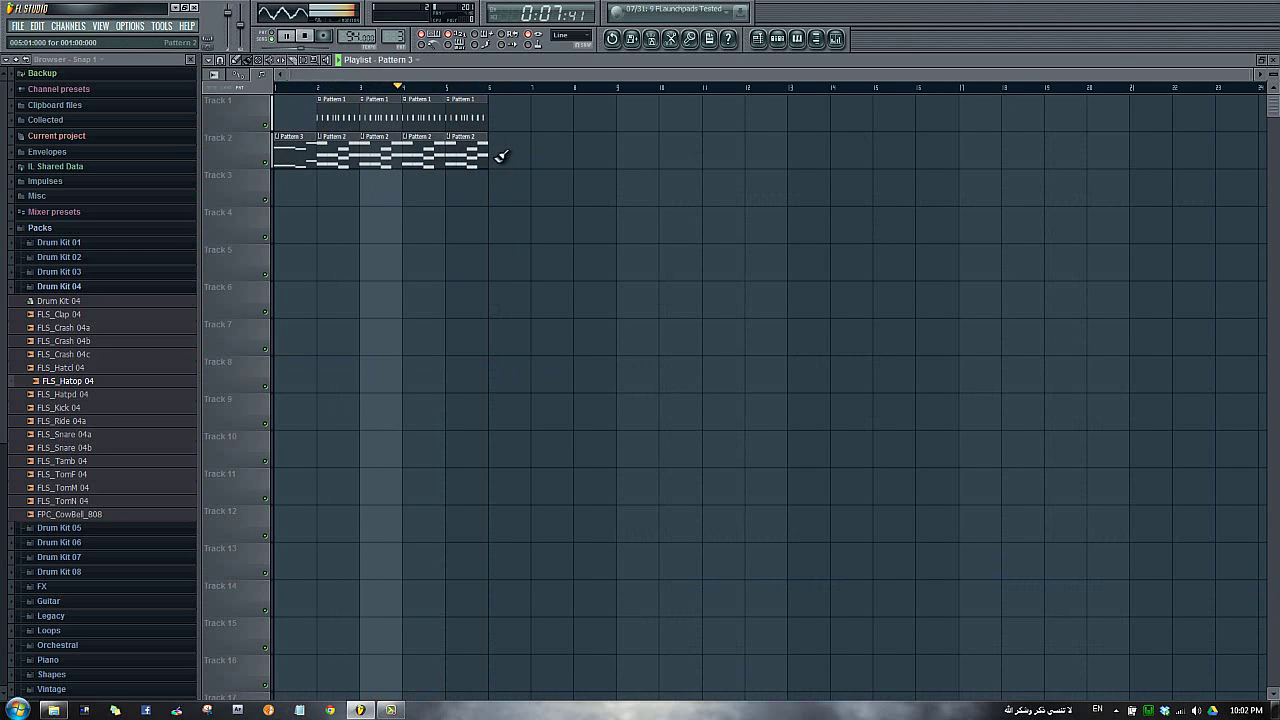
Copy all 3xOsc notes from Pattern 2 and paste them into the same channel of Pattern 4
{"action": "double_click", "coordinate": [344, 160]}
{"action": "key", "text": "ctrl+a"}
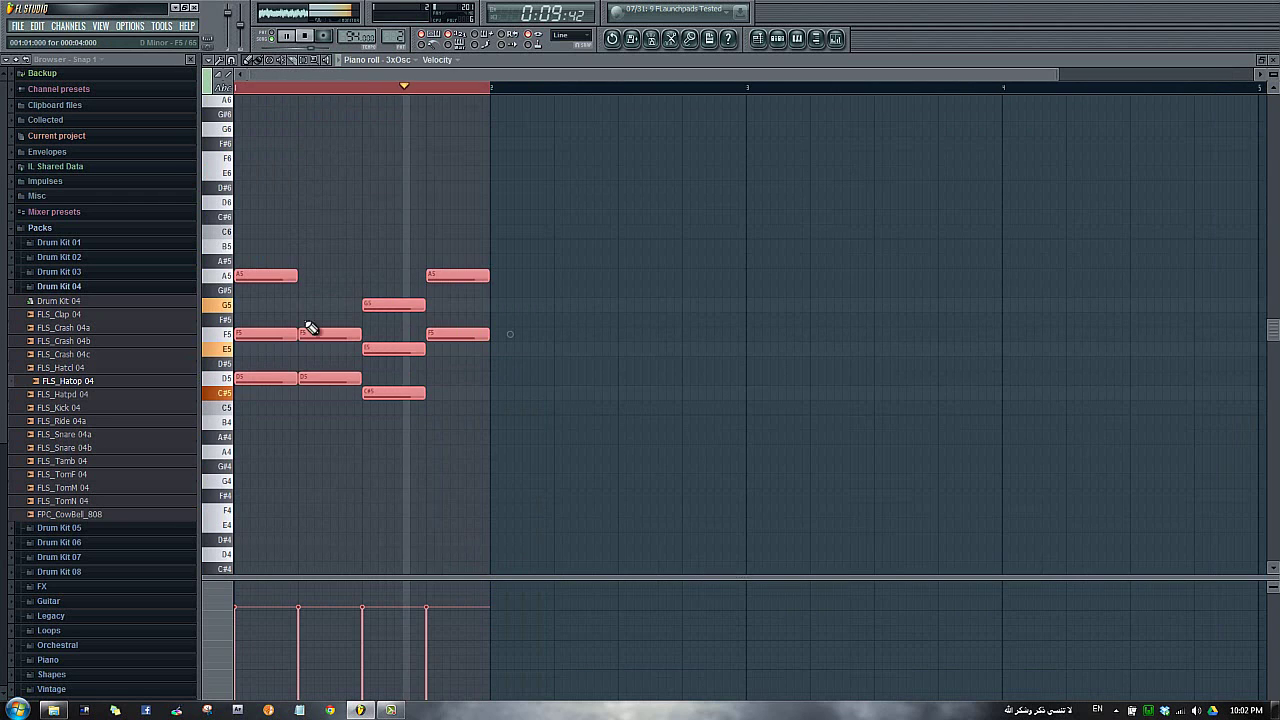
{"action": "key", "text": "space"}
{"action": "left_click_drag", "start_coordinate": [398, 33], "coordinate": [398, 697]}
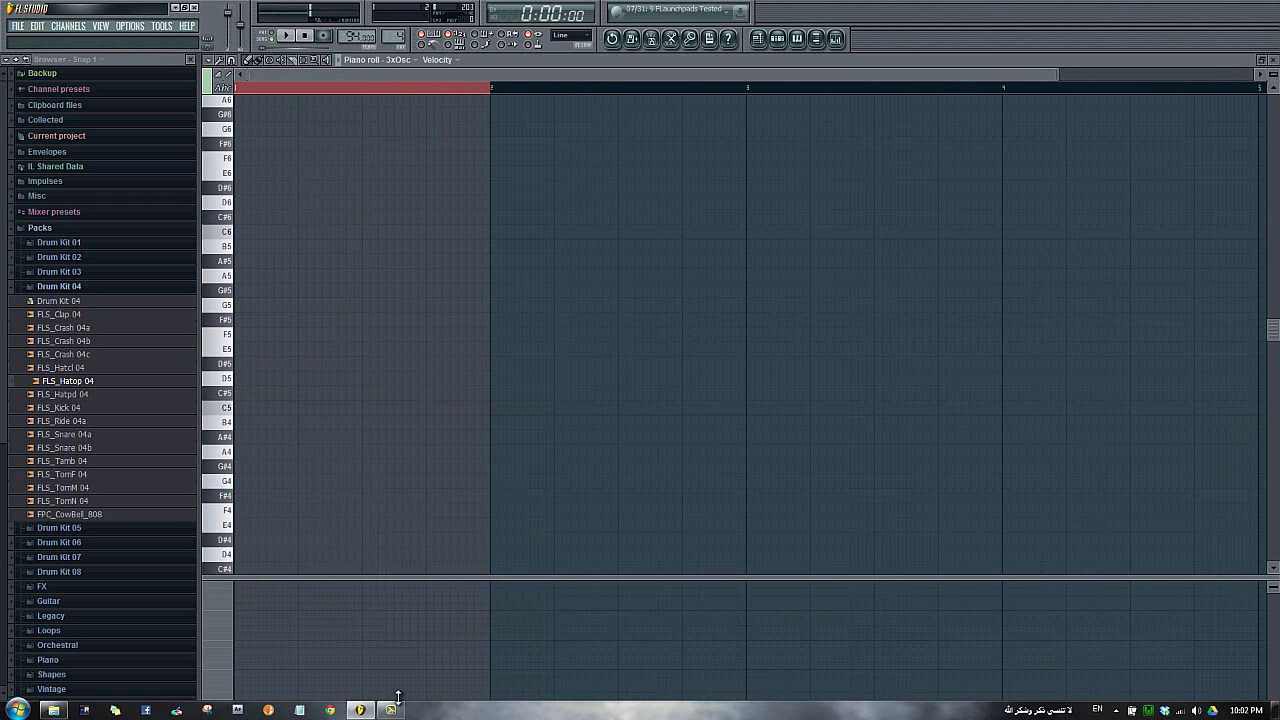
{"action": "key", "text": "ctrl+v"}
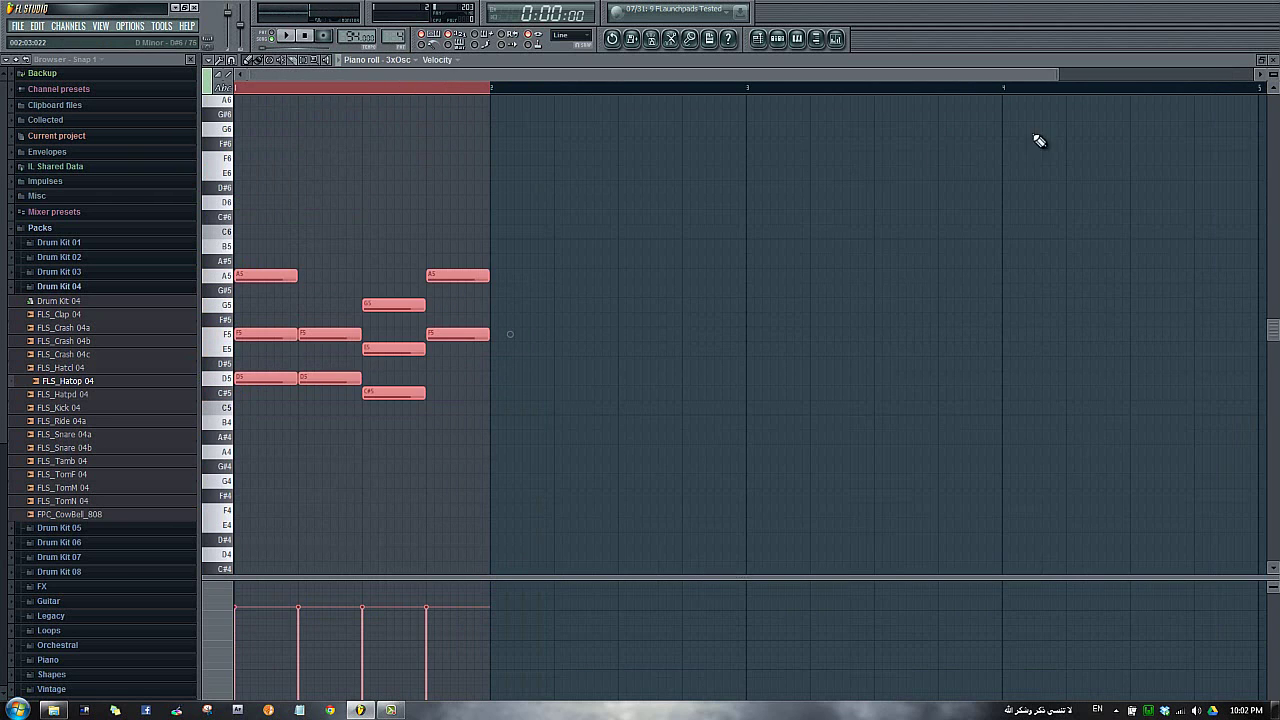
{"action": "left_click", "coordinate": [1272, 60]}
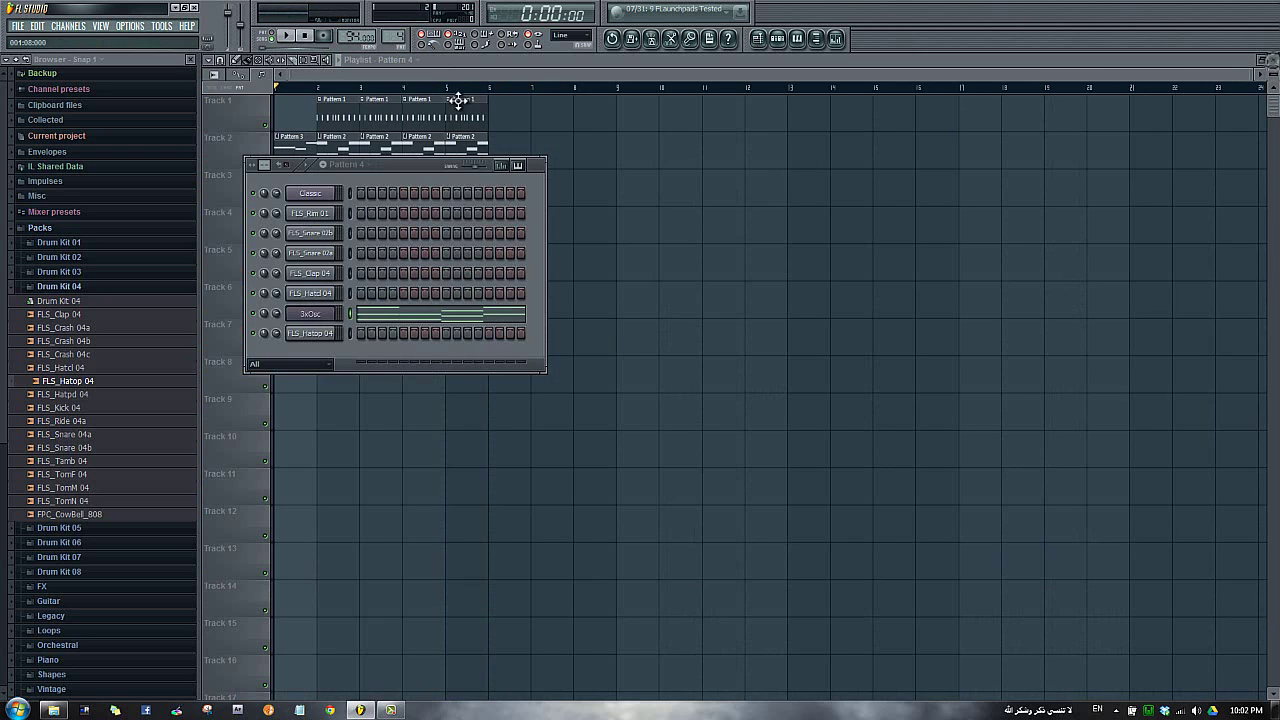
Audition Pattern 4's 3xOsc chords in pattern mode and transpose all of its notes up one octave
{"action": "left_click", "coordinate": [418, 316]}
{"action": "left_click", "coordinate": [285, 37]}
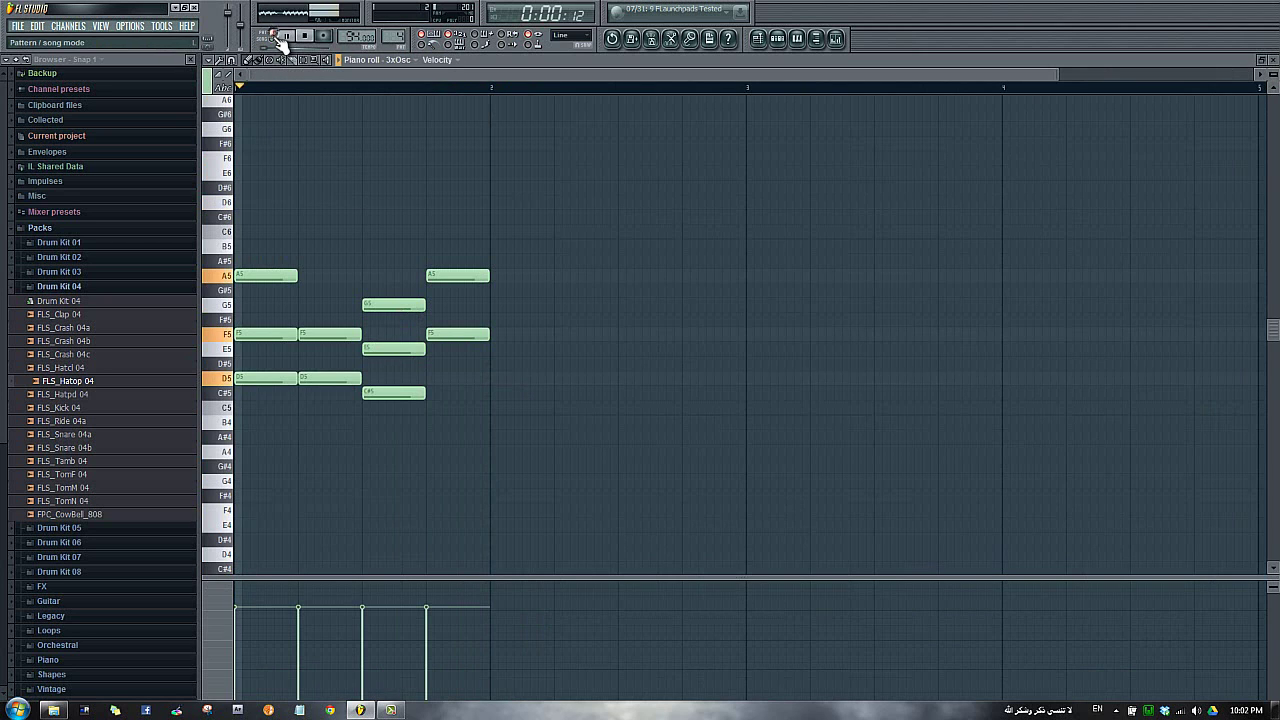
{"action": "key", "text": "ctrl+a"}
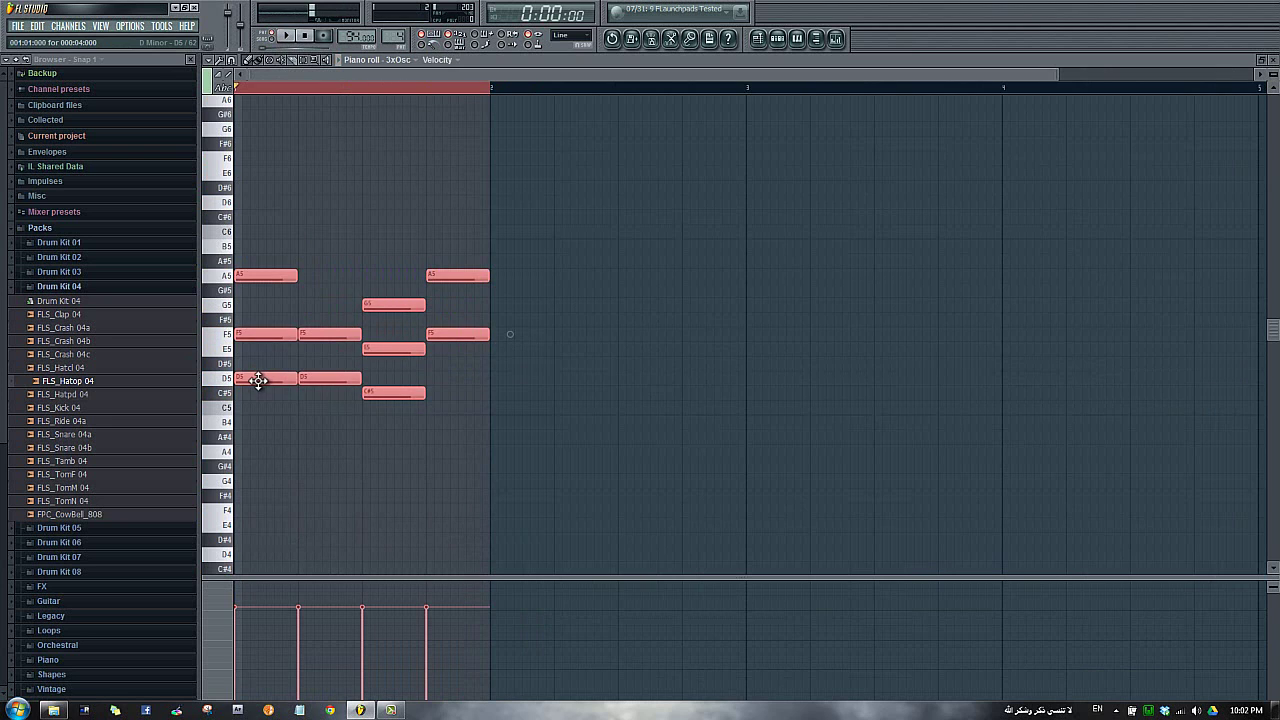
{"action": "key", "text": "Up"}
{"action": "key", "text": "Up"}
{"action": "key", "text": "Up"}
{"action": "key", "text": "Up"}
{"action": "key", "text": "Up"}
{"action": "key", "text": "Up"}
{"action": "key", "text": "Up"}
{"action": "key", "text": "Up"}
{"action": "key", "text": "Up"}
{"action": "key", "text": "Up"}
{"action": "key", "text": "Up"}
{"action": "key", "text": "Up"}
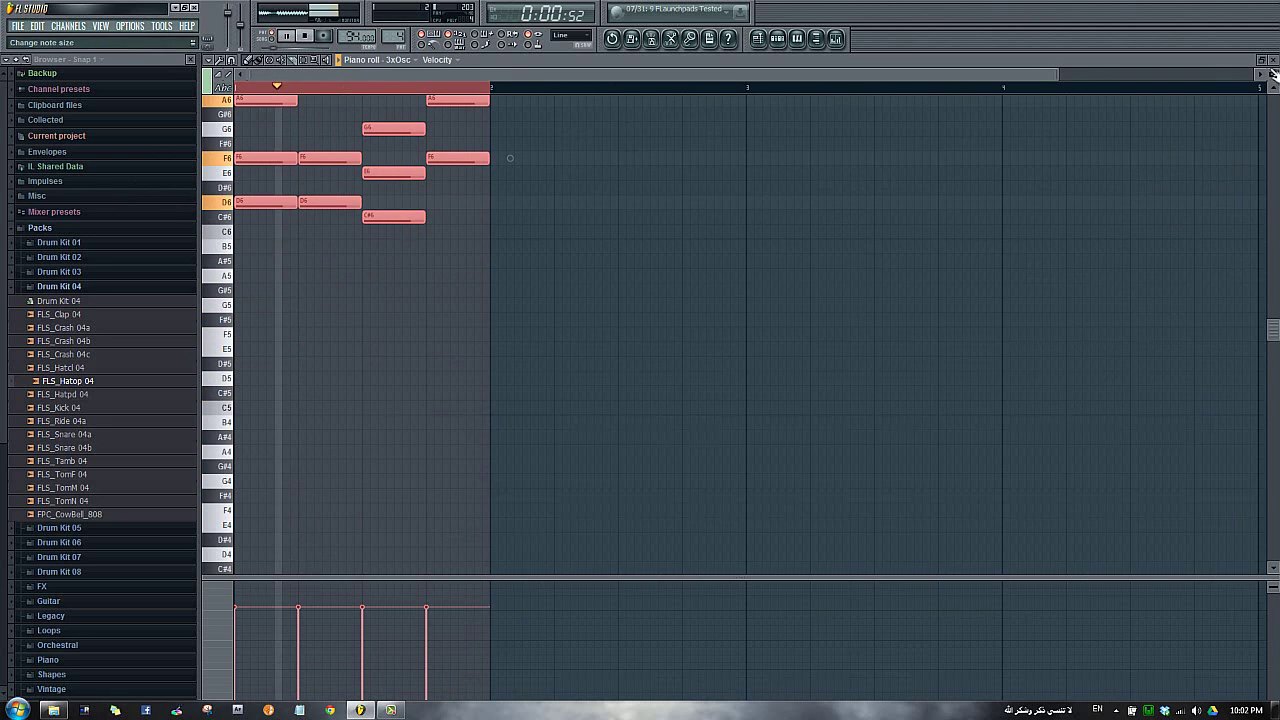
{"action": "left_click", "coordinate": [1272, 60]}
{"action": "key", "text": "F6"}
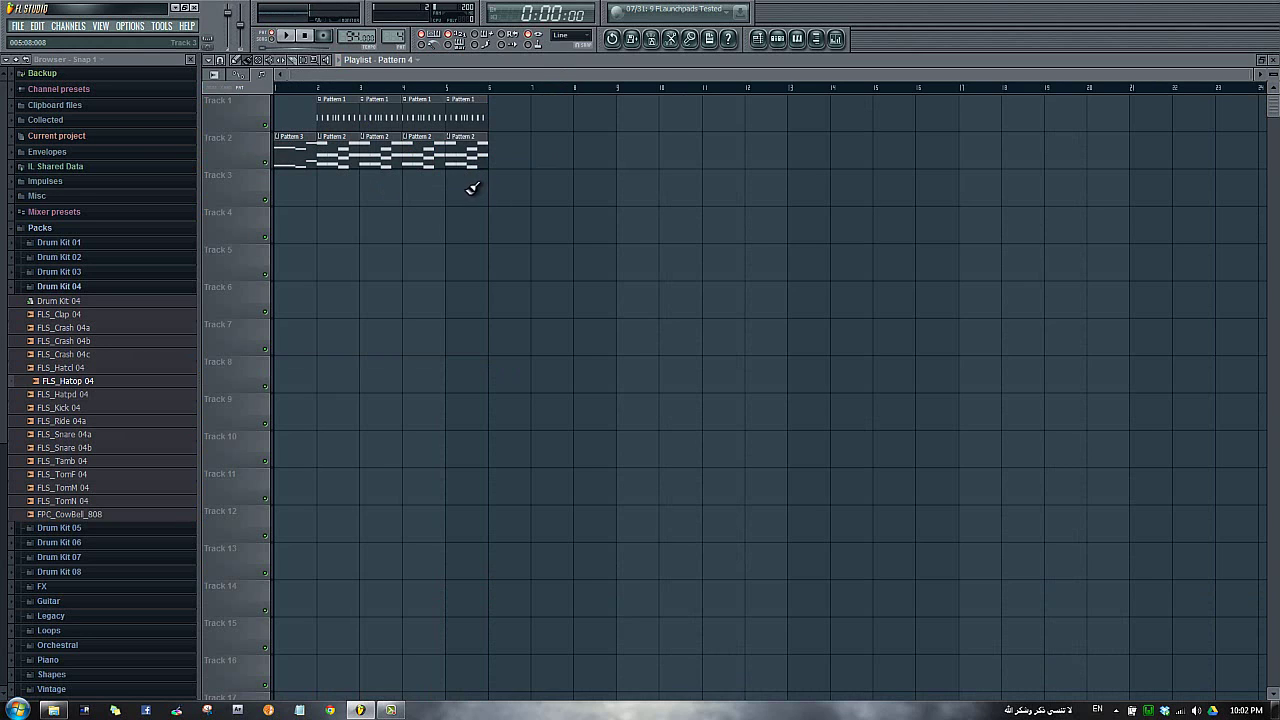
Place Pattern 4 clips at bars 6 to 9 of playlist track 3
{"action": "left_click", "coordinate": [499, 192]}
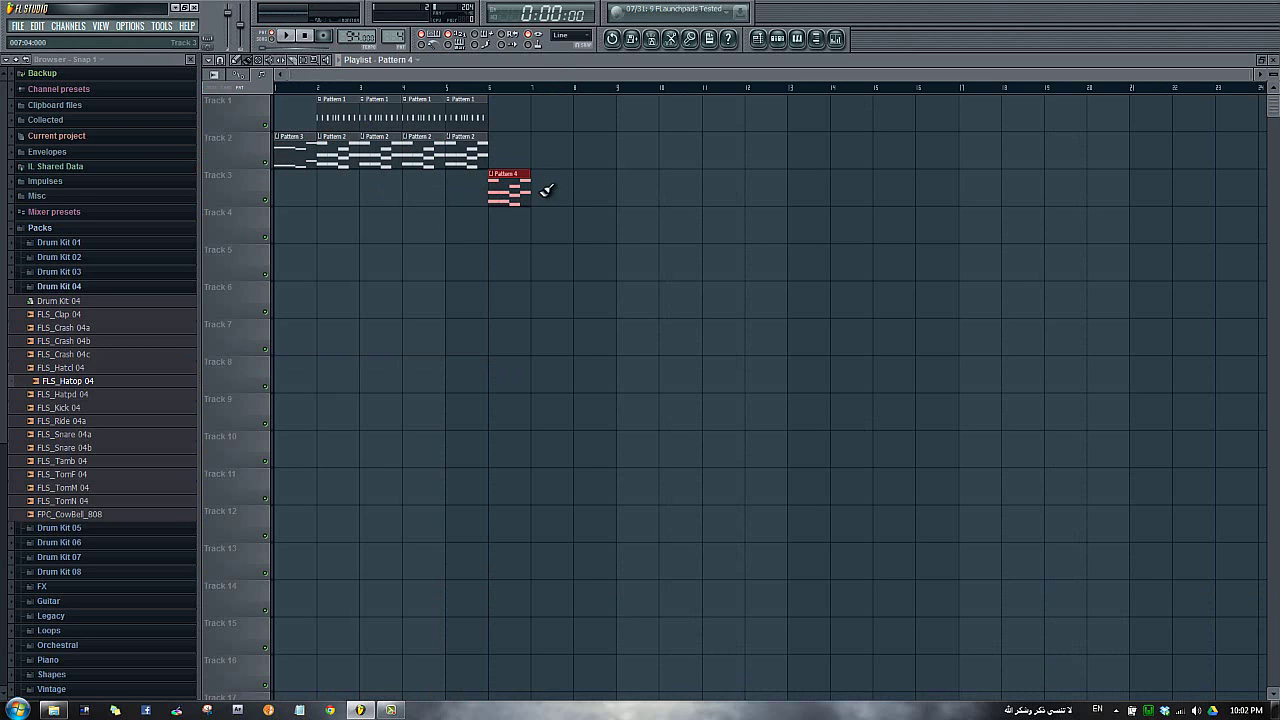
{"action": "left_click", "coordinate": [546, 191]}
{"action": "left_click", "coordinate": [588, 192]}
{"action": "left_click", "coordinate": [638, 190]}
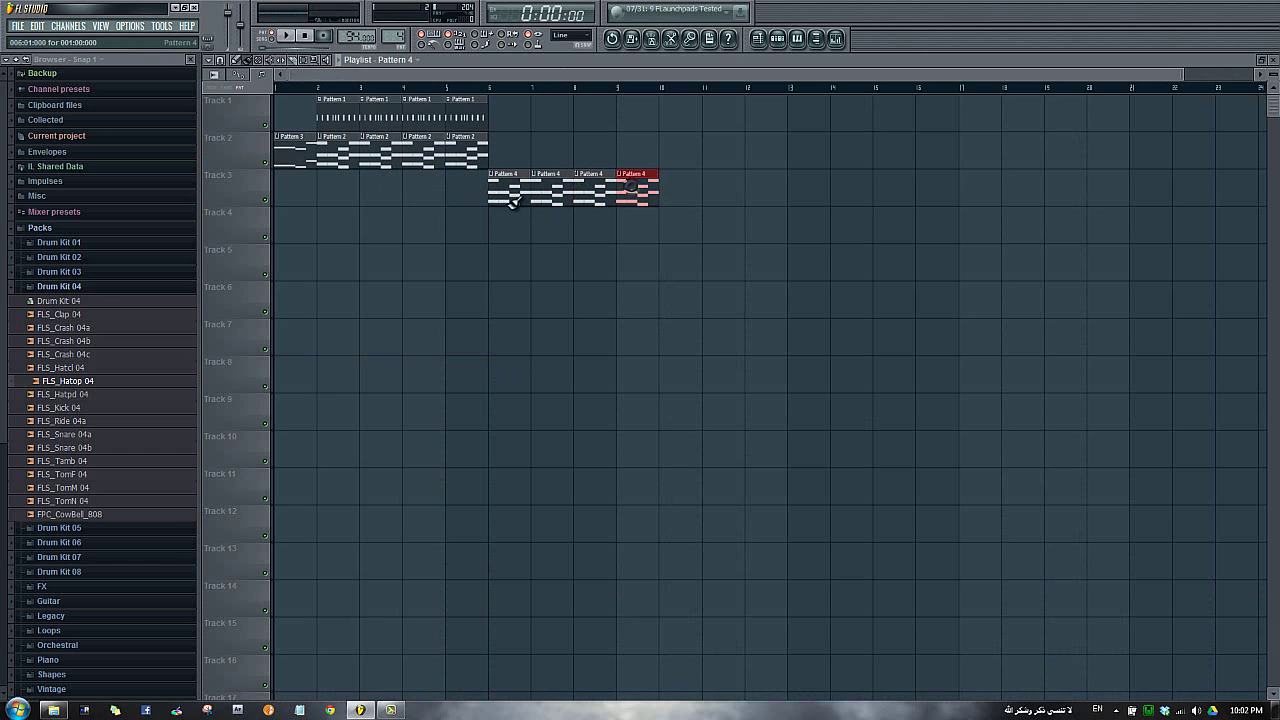
Continue the Pattern 1 clips through bars 6 to 9 of track 1 and play the arrangement
{"action": "left_click", "coordinate": [470, 120]}
{"action": "left_click", "coordinate": [512, 116]}
{"action": "left_click", "coordinate": [556, 116]}
{"action": "left_click", "coordinate": [598, 116]}
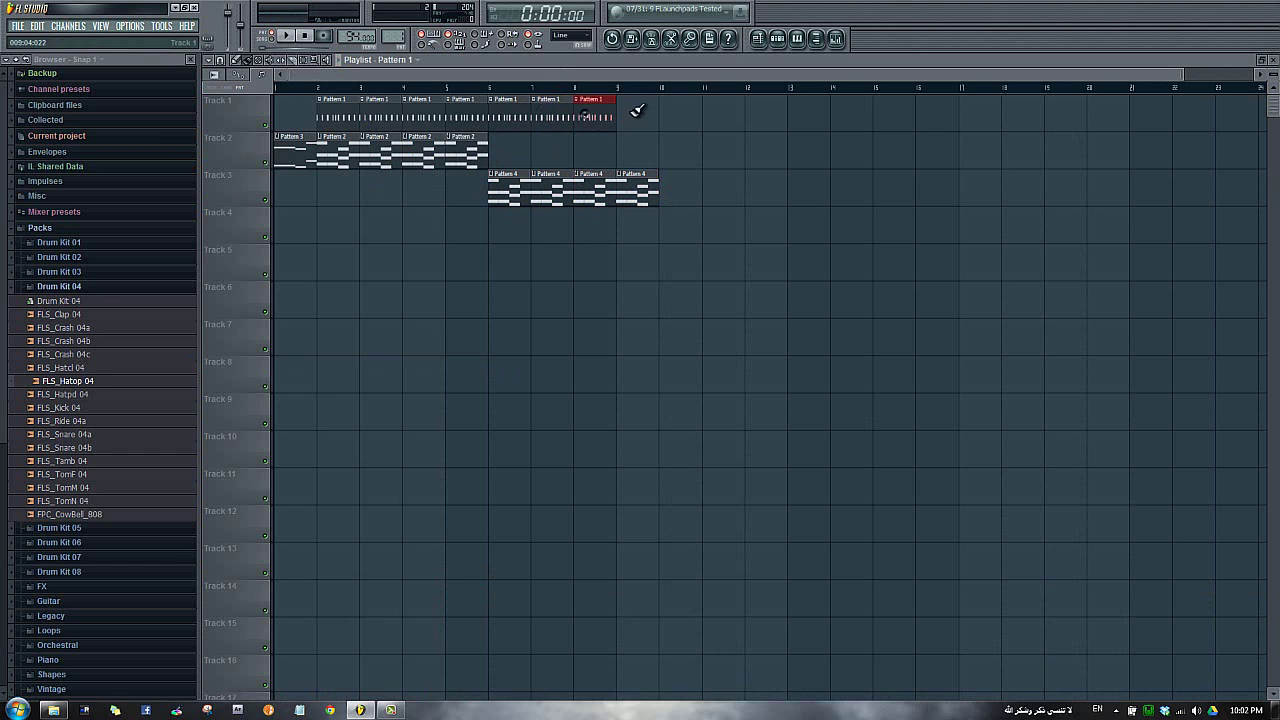
{"action": "left_click", "coordinate": [630, 113]}
{"action": "left_click", "coordinate": [282, 40]}
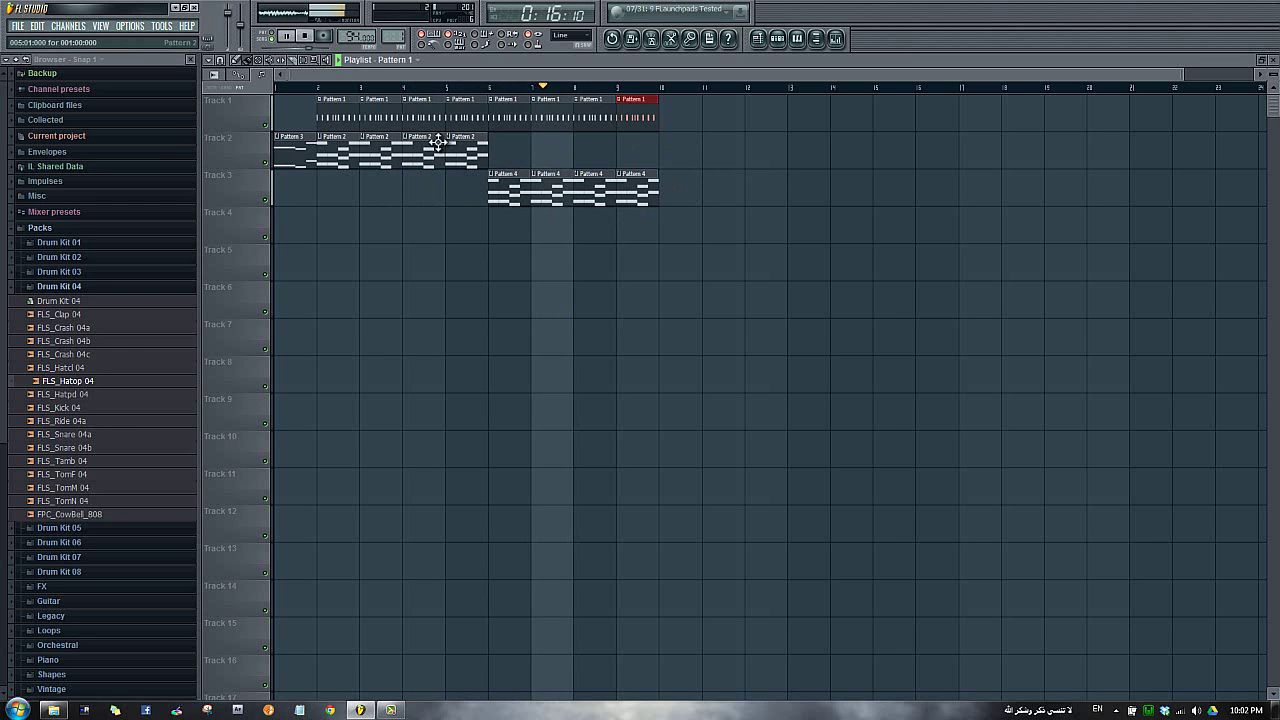
{"action": "key", "text": "space"}
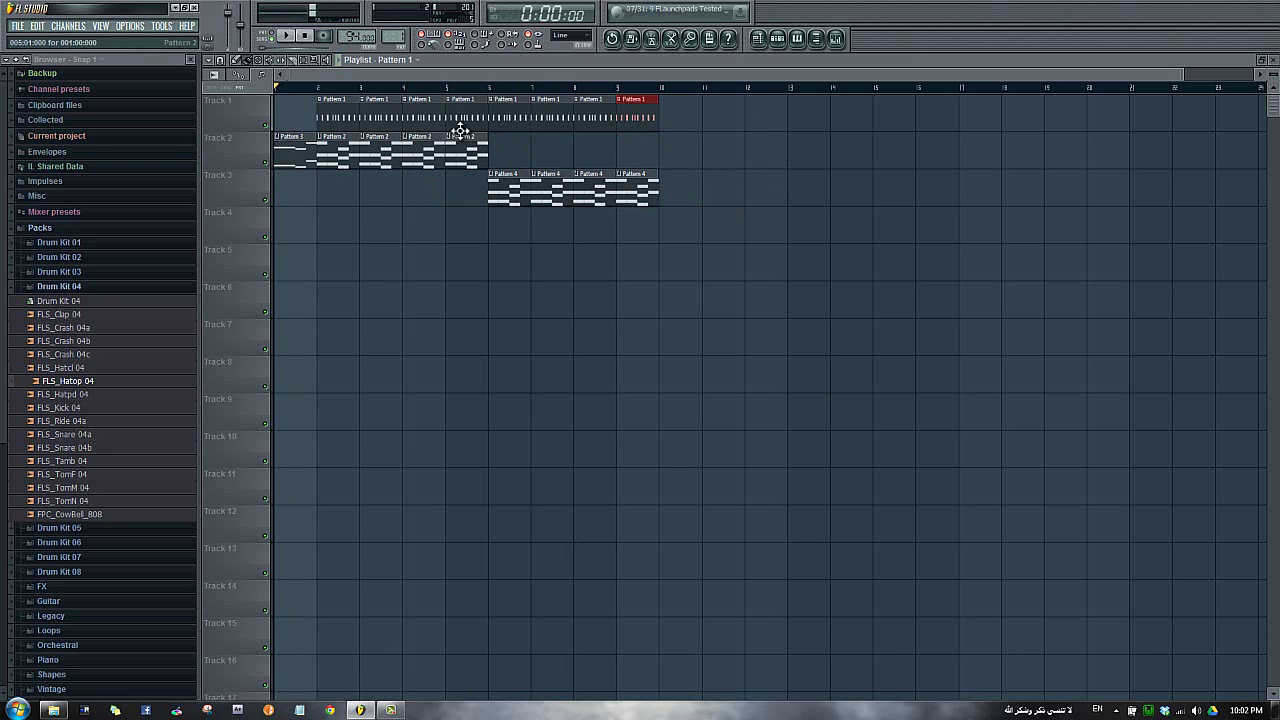
Replace the Pattern 1 clips at bars 5 and 9 with clips of the empty Pattern 5 on track 4
{"action": "double_click", "coordinate": [460, 106]}
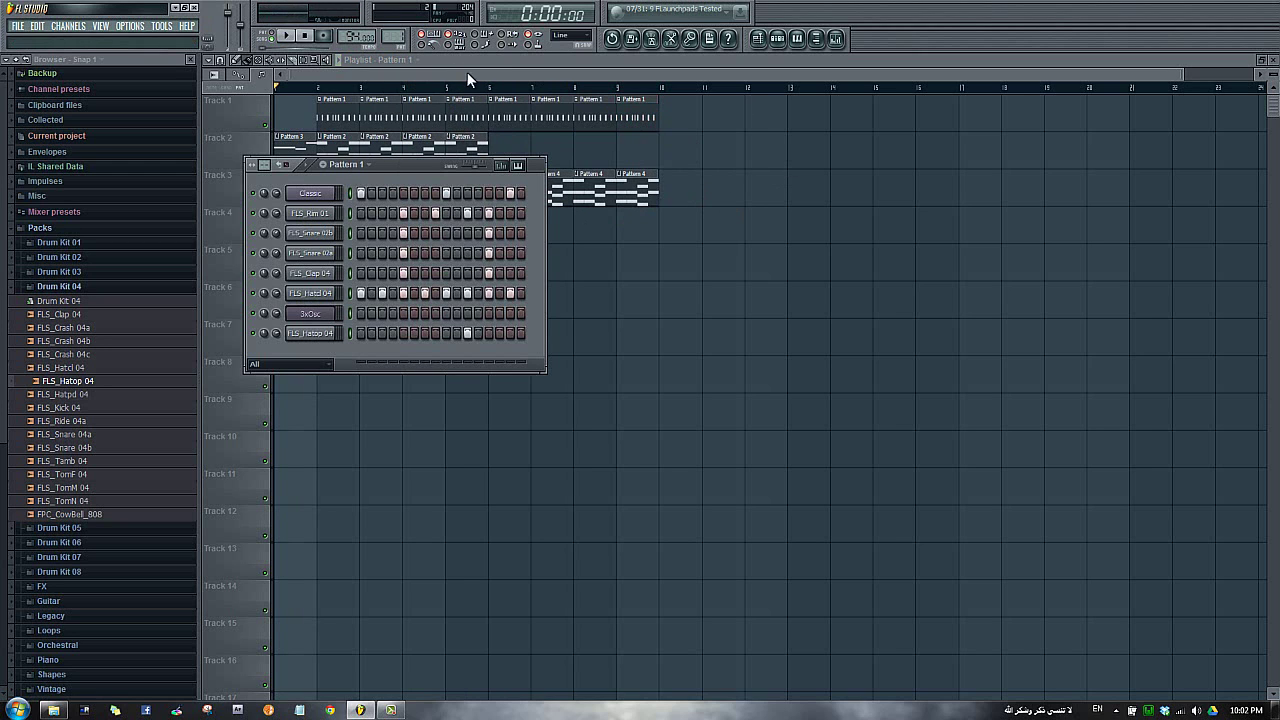
{"action": "left_click", "coordinate": [430, 70]}
{"action": "left_click", "coordinate": [417, 61]}
{"action": "left_click", "coordinate": [930, 305]}
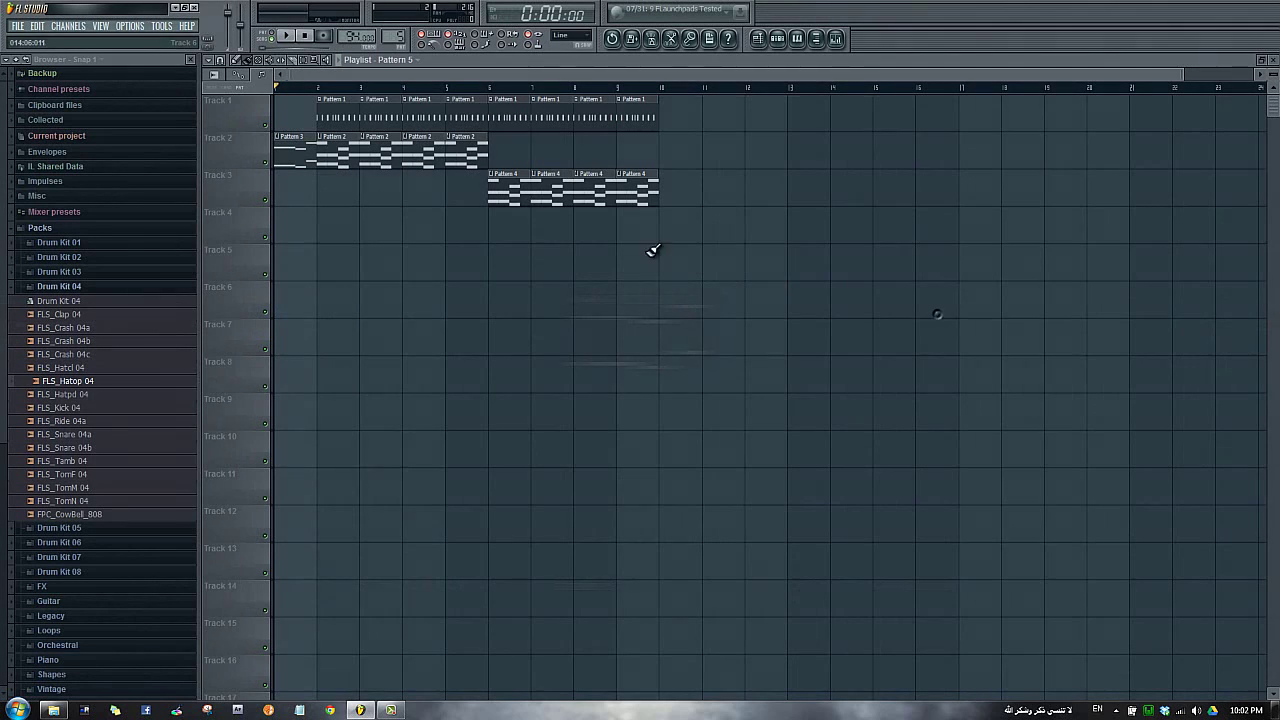
{"action": "right_click", "coordinate": [455, 110]}
{"action": "left_click", "coordinate": [460, 221]}
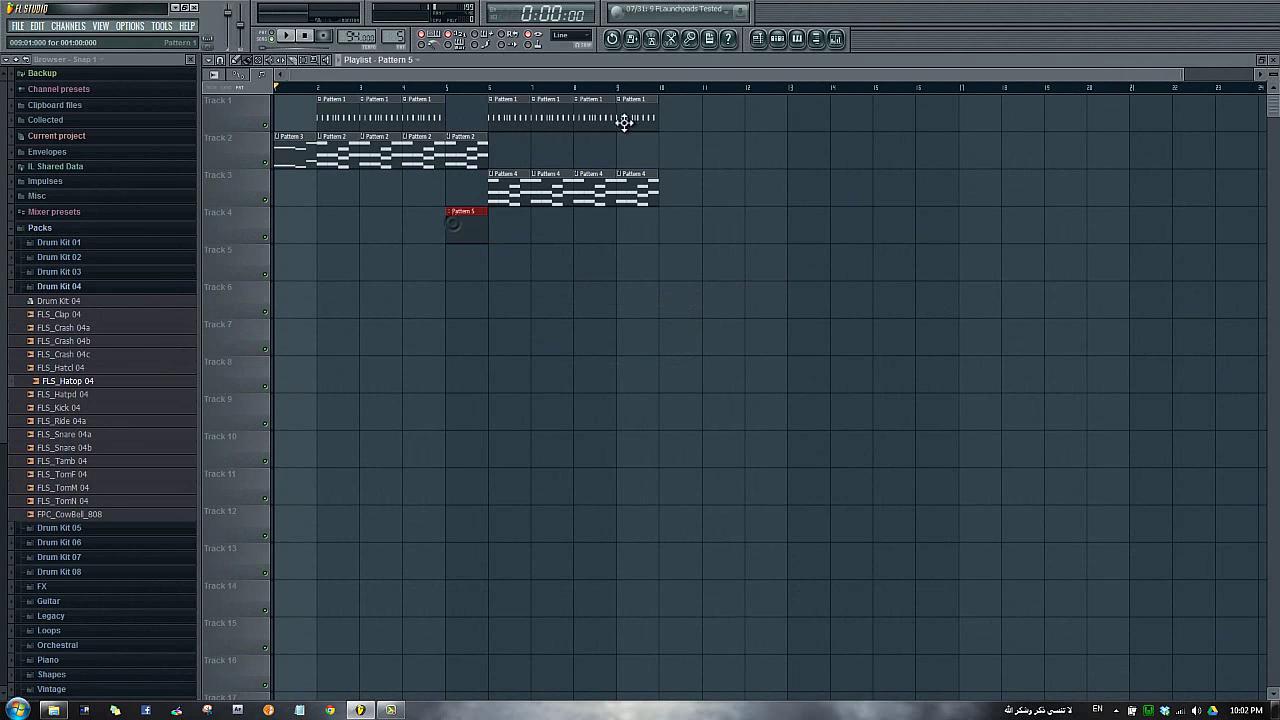
{"action": "right_click", "coordinate": [623, 115]}
{"action": "left_click", "coordinate": [621, 224]}
Base Pattern 5 on Pattern 1's drum steps, replacing the last Classic kick with FLS_Clap 04 hits on steps 14 to 16
{"action": "double_click", "coordinate": [453, 218]}
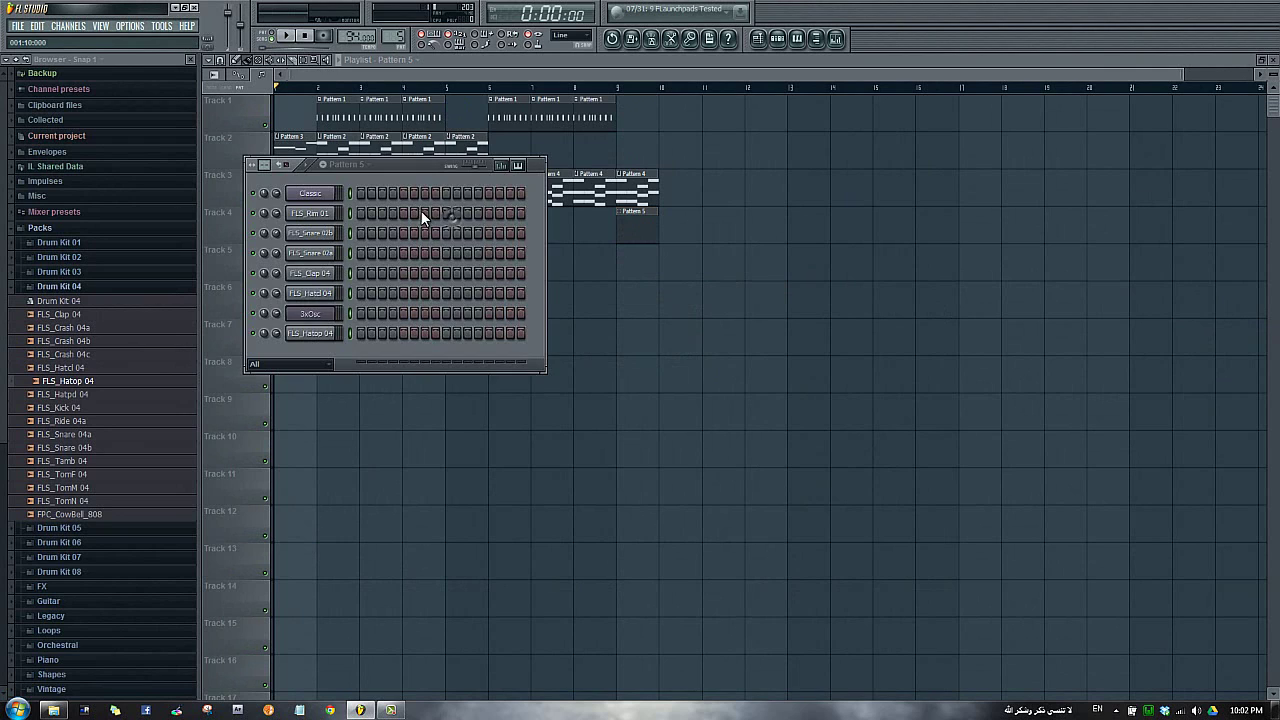
{"action": "left_click", "coordinate": [285, 36]}
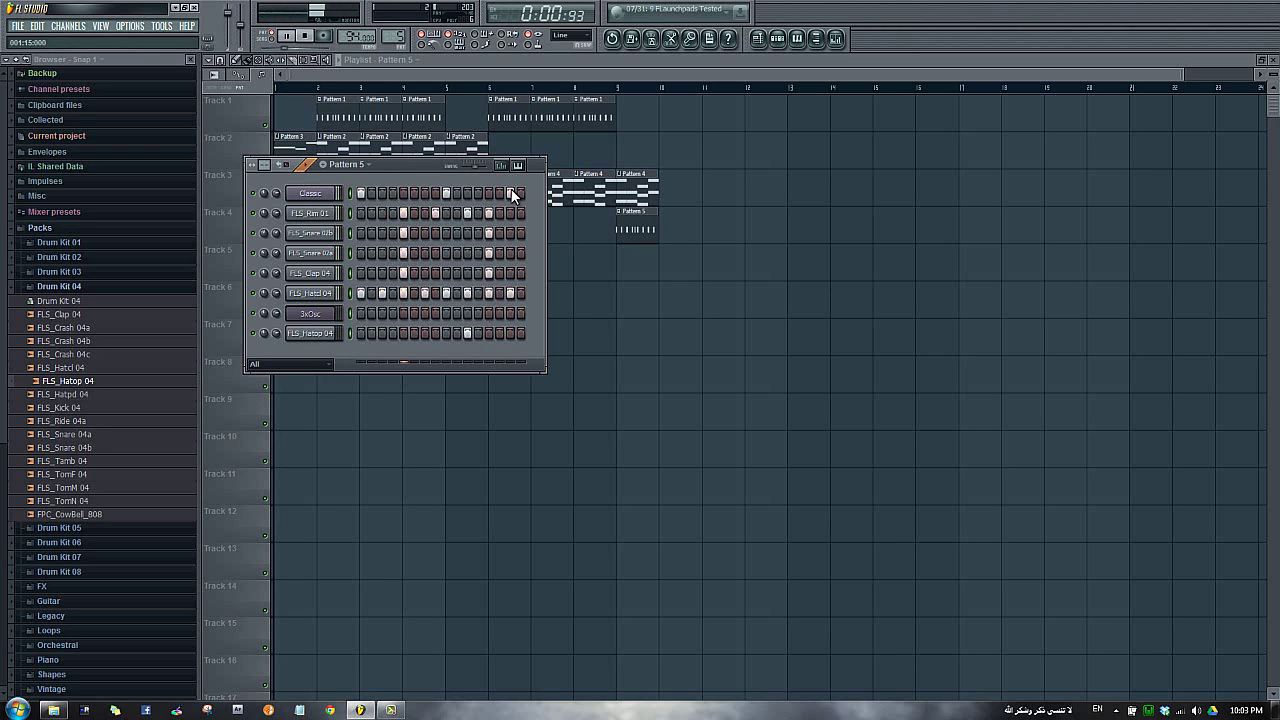
{"action": "left_click", "coordinate": [502, 274]}
{"action": "left_click", "coordinate": [518, 273]}
{"action": "left_click", "coordinate": [511, 273]}
Lower the velocities of the final FLS_Clap 04 hits in Pattern 5 using the graph editor
{"action": "left_click", "coordinate": [501, 164]}
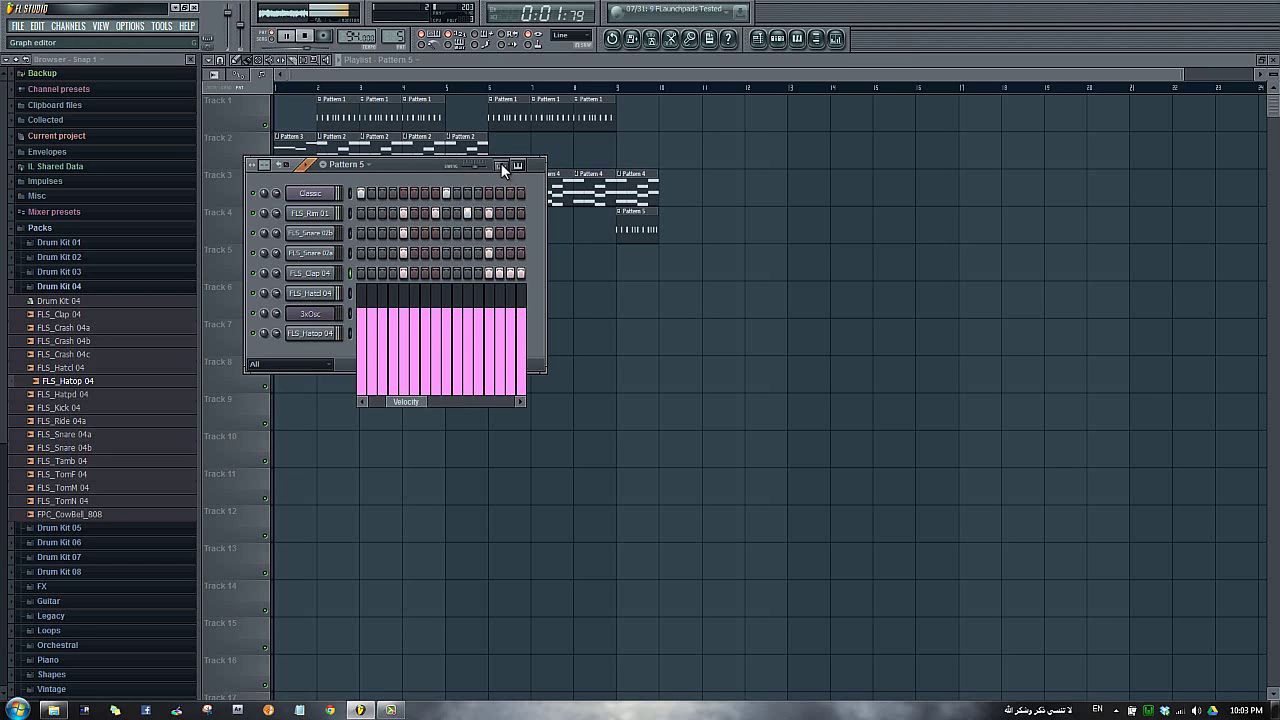
{"action": "left_click_drag", "start_coordinate": [512, 326], "coordinate": [522, 340]}
{"action": "left_click", "coordinate": [516, 166]}
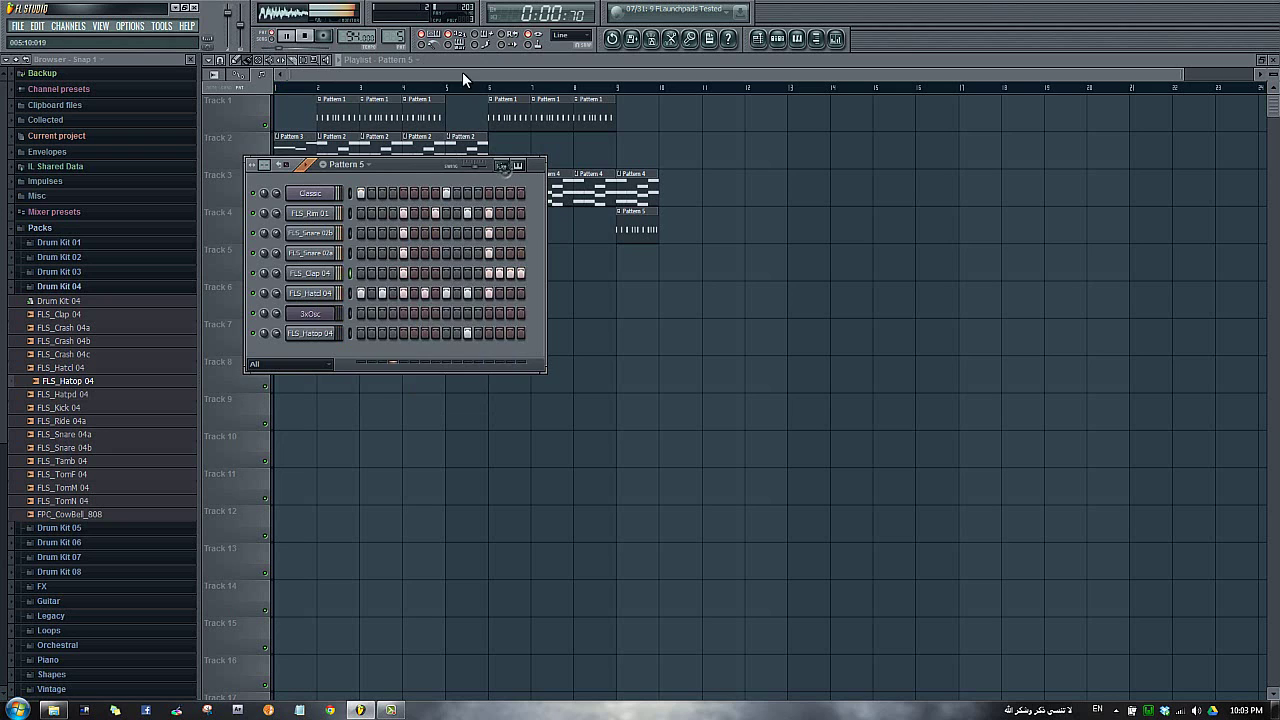
Play the arrangement in song mode from bar 5 and lower the 3xOsc mixer track's volume slightly
{"action": "left_click", "coordinate": [460, 72]}
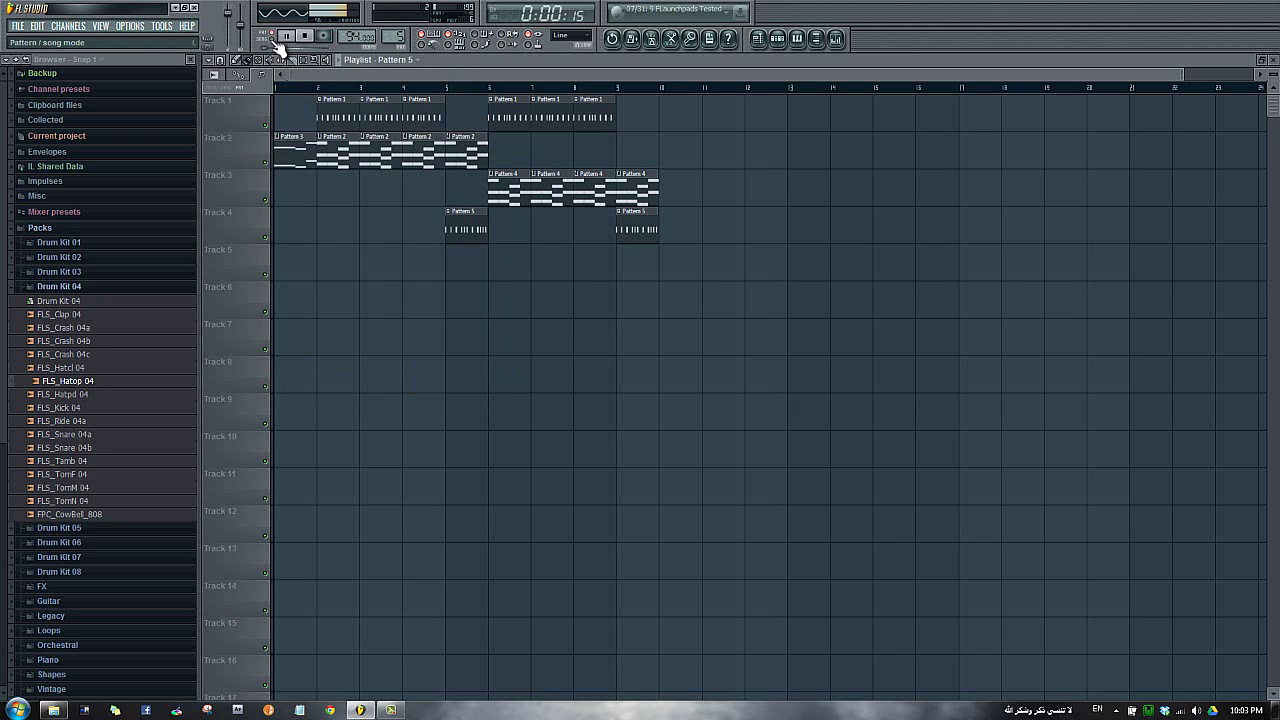
{"action": "left_click", "coordinate": [277, 44]}
{"action": "left_click", "coordinate": [450, 88]}
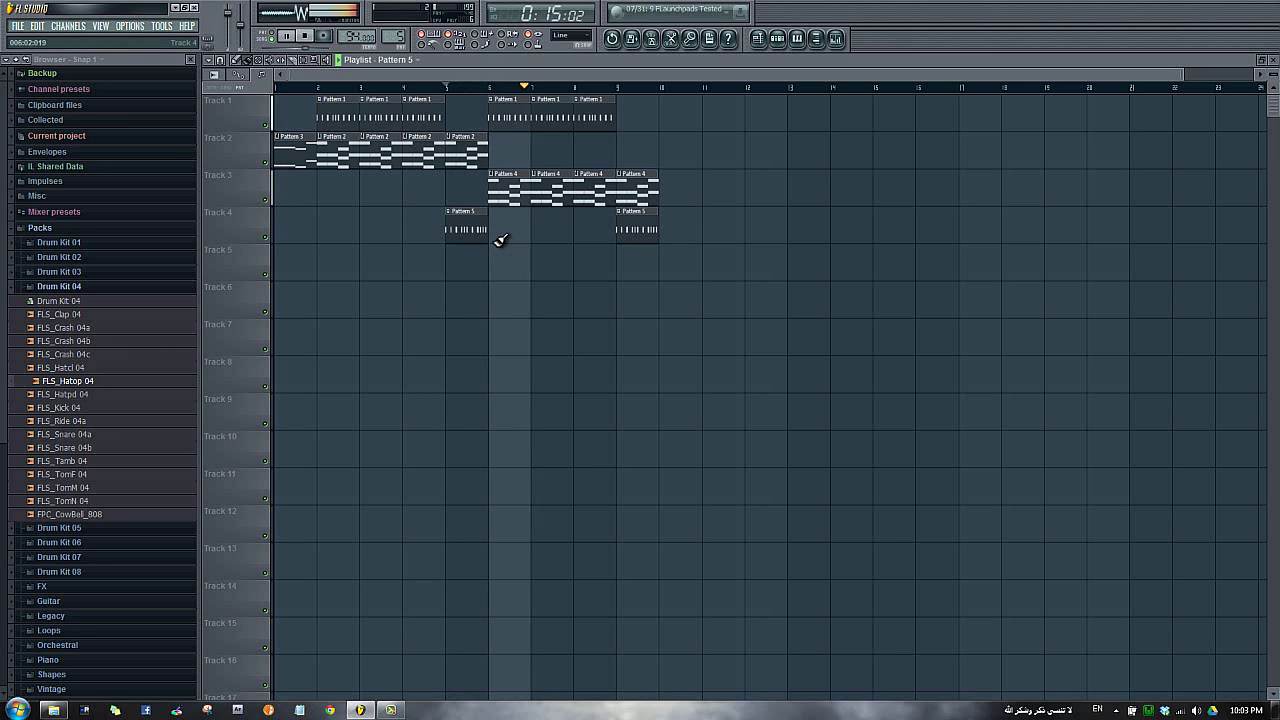
{"action": "left_click", "coordinate": [836, 38]}
{"action": "mouse_move", "coordinate": [384, 532]}
{"action": "left_mouse_down"}
{"action": "mouse_move", "coordinate": [372, 526]}
{"action": "mouse_move", "coordinate": [382, 587]}
{"action": "mouse_move", "coordinate": [371, 553]}
{"action": "left_mouse_up"}
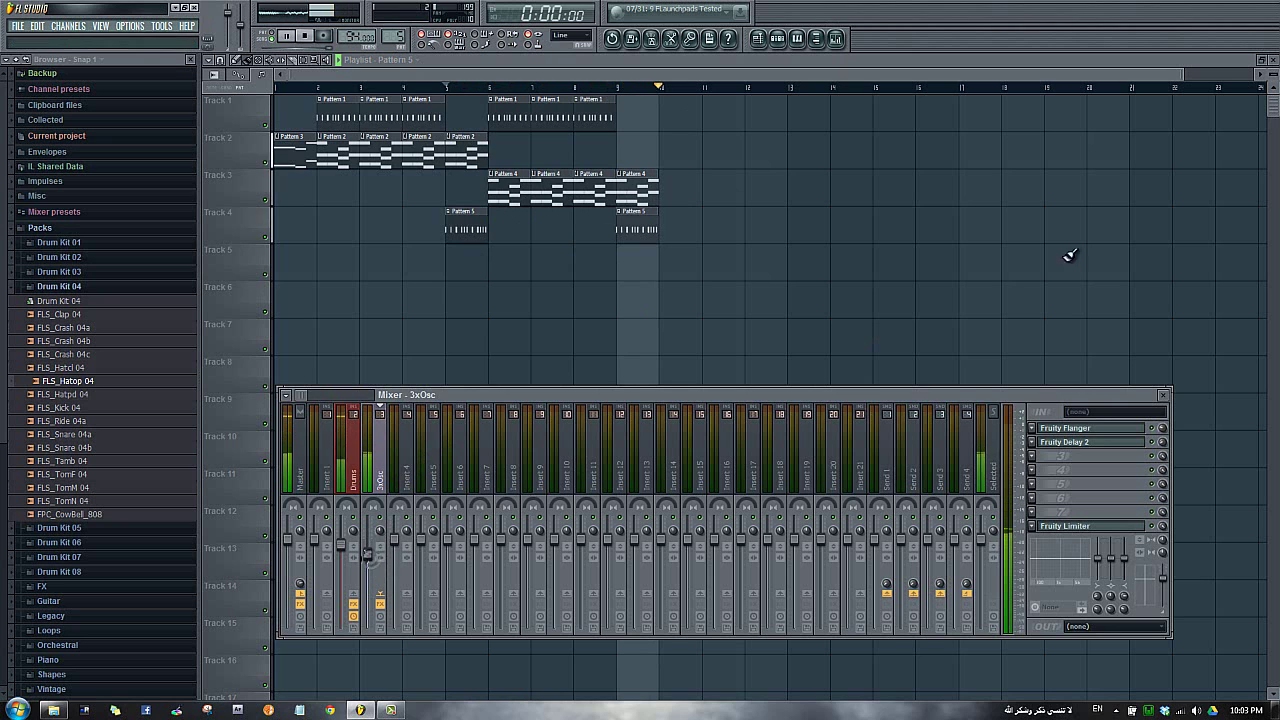
Insert a BooBass channel above the Classic channel
{"action": "key", "text": "F5"}
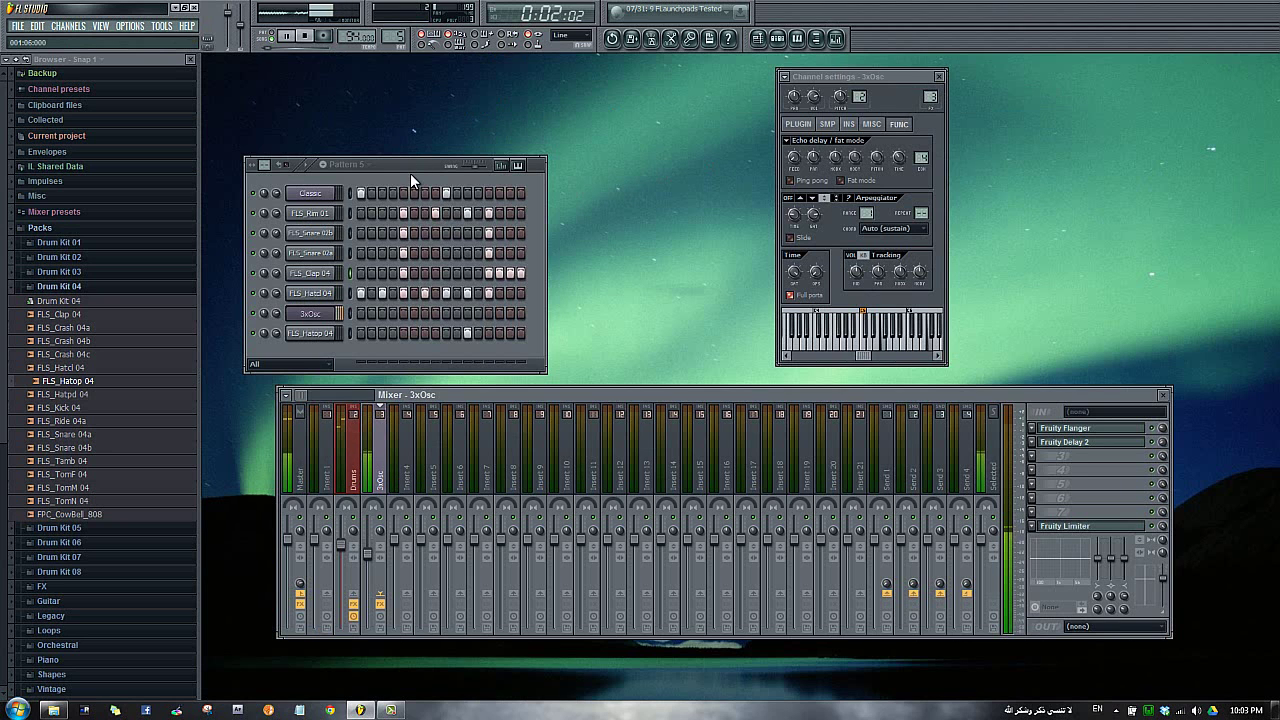
{"action": "right_click", "coordinate": [308, 195]}
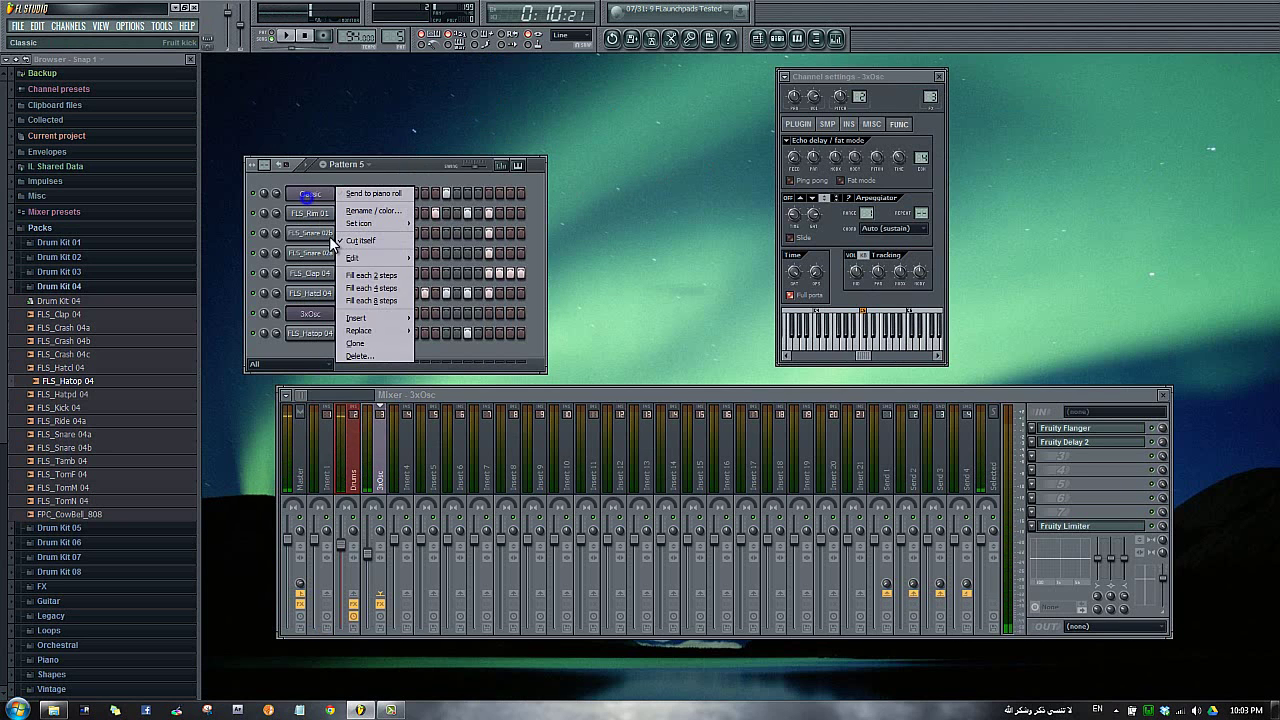
{"action": "mouse_move", "coordinate": [375, 315]}
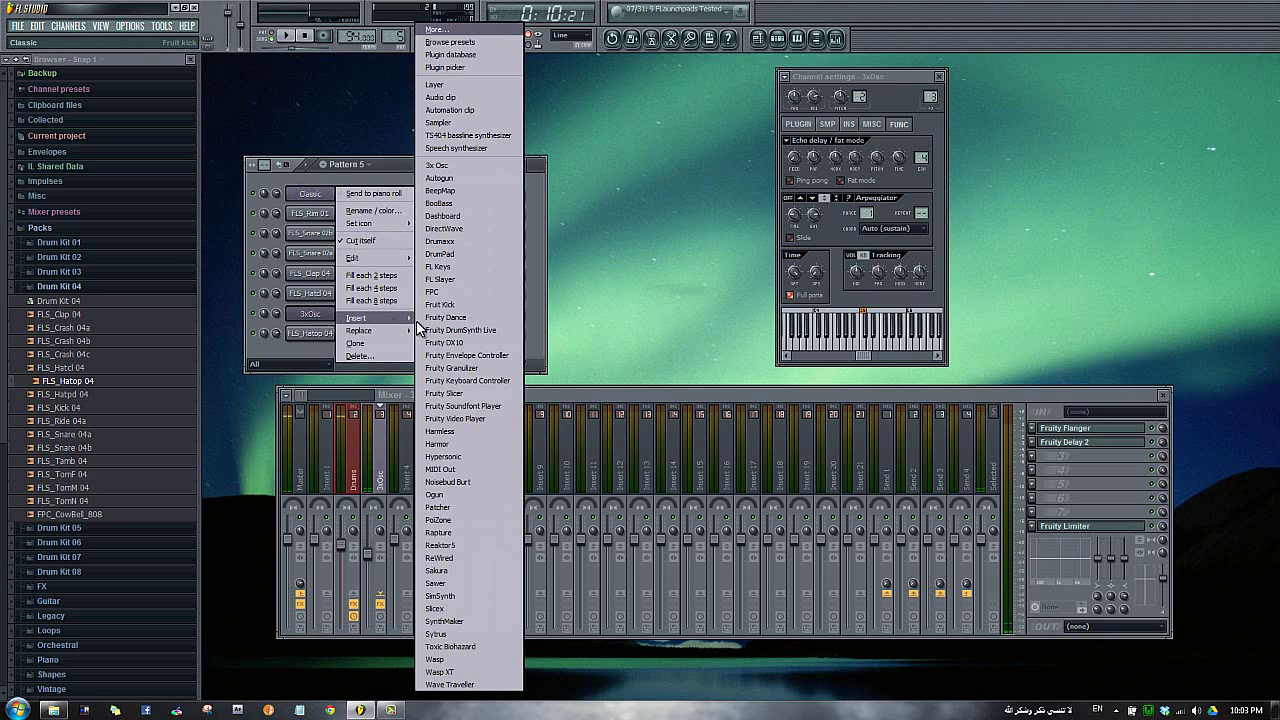
{"action": "left_click", "coordinate": [456, 200]}
{"action": "double_click", "coordinate": [316, 195]}
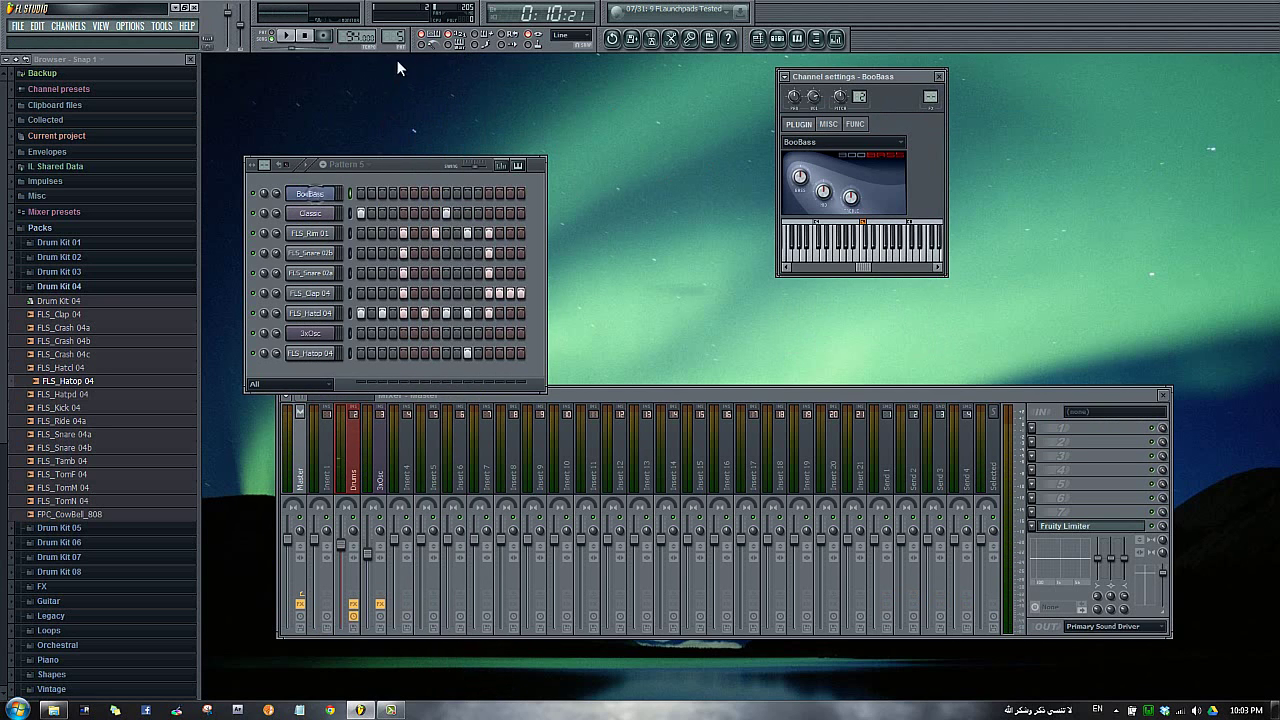
Switch to Pattern 2 and audition its 3xOsc chords in pattern mode
{"action": "left_click_drag", "start_coordinate": [399, 36], "coordinate": [400, 47]}
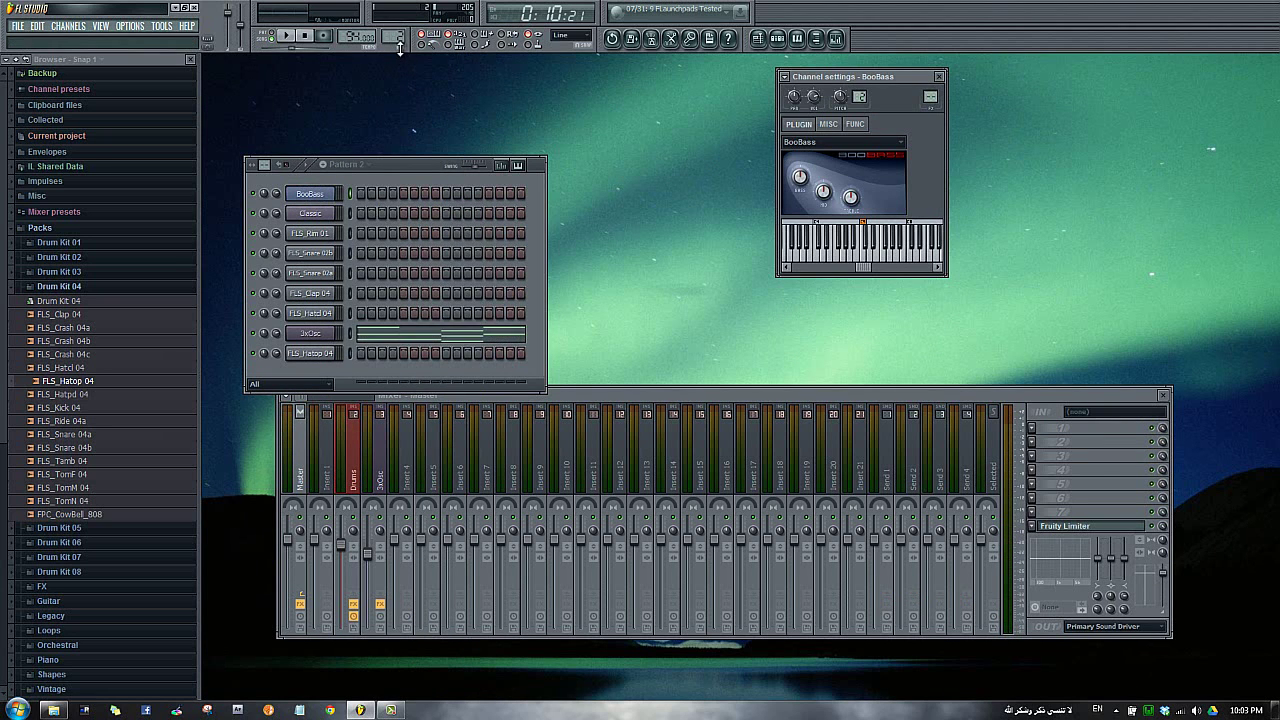
{"action": "key", "text": "space"}
{"action": "key", "text": "space"}
{"action": "left_click", "coordinate": [268, 37]}
{"action": "key", "text": "space"}
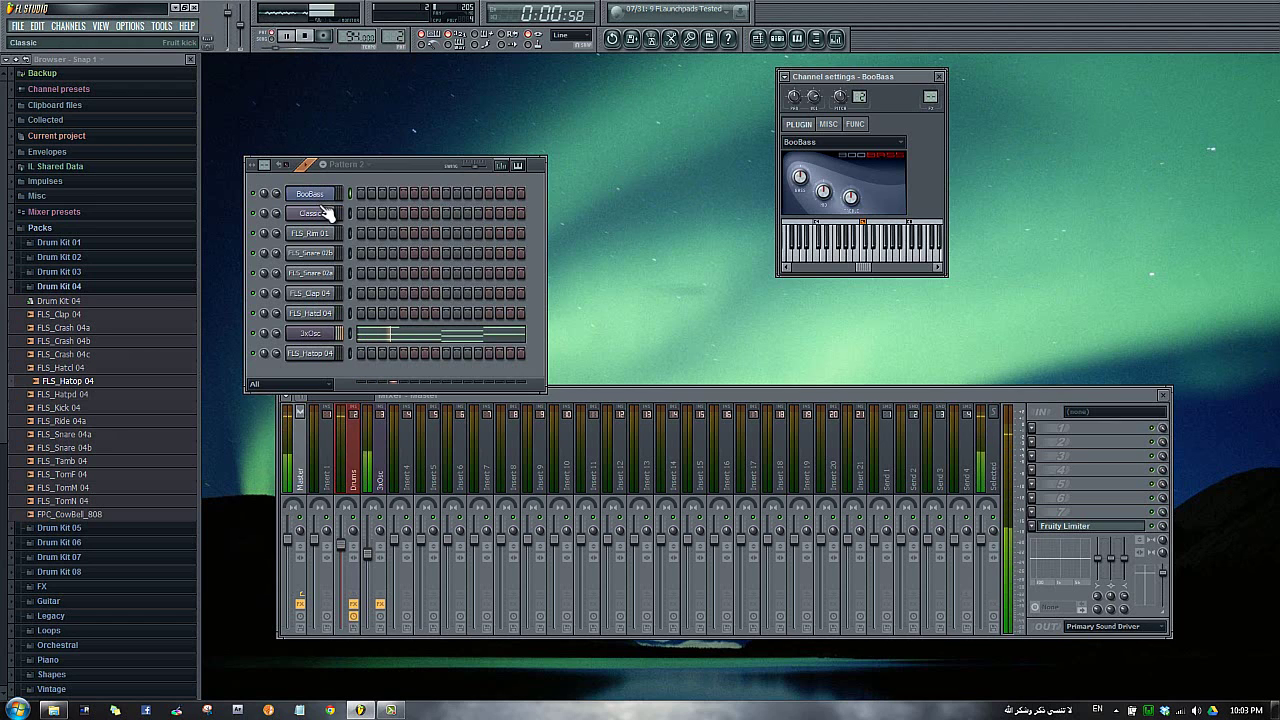
{"action": "key", "text": "space"}
{"action": "right_click", "coordinate": [320, 195]}
{"action": "left_click", "coordinate": [893, 200]}
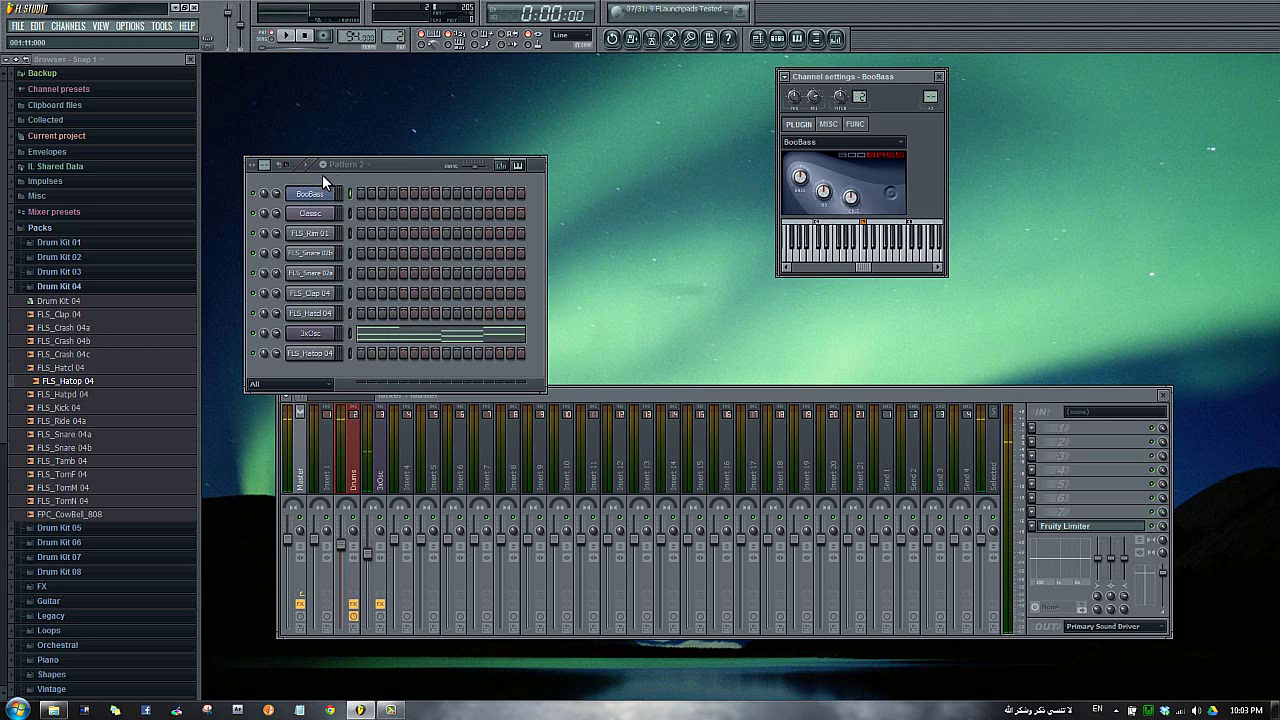
Open BooBass in the piano roll and place a one-beat D5 note at the start of bar 1
{"action": "right_click", "coordinate": [310, 194]}
{"action": "left_click", "coordinate": [360, 193]}
{"action": "left_click", "coordinate": [272, 305]}
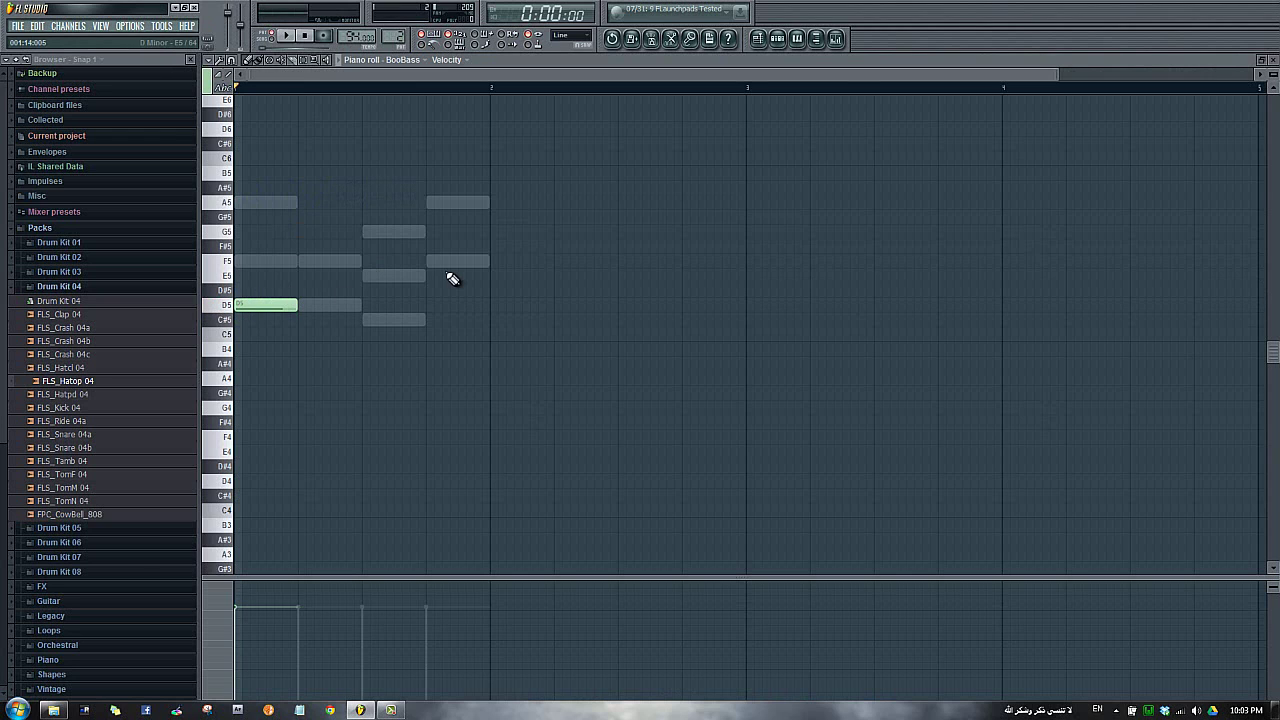
Toggle the piano roll's Ghost channels helper off and back on
{"action": "left_click", "coordinate": [210, 59]}
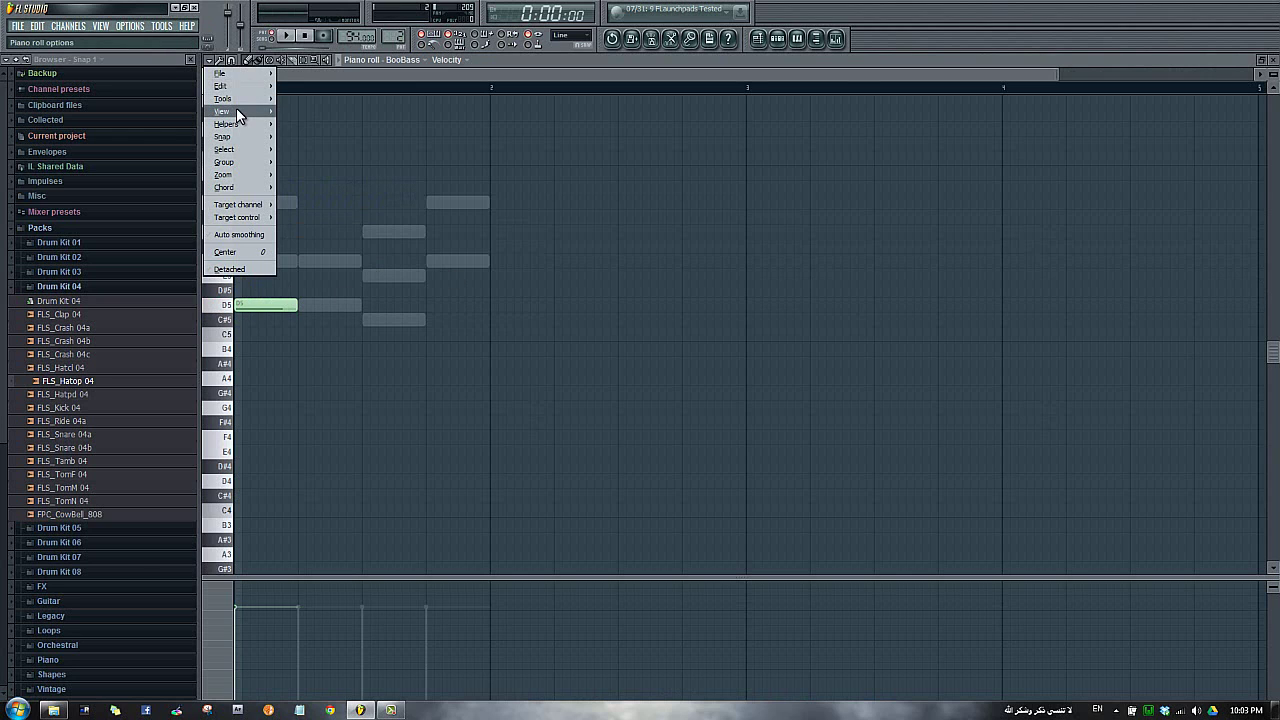
{"action": "mouse_move", "coordinate": [236, 107]}
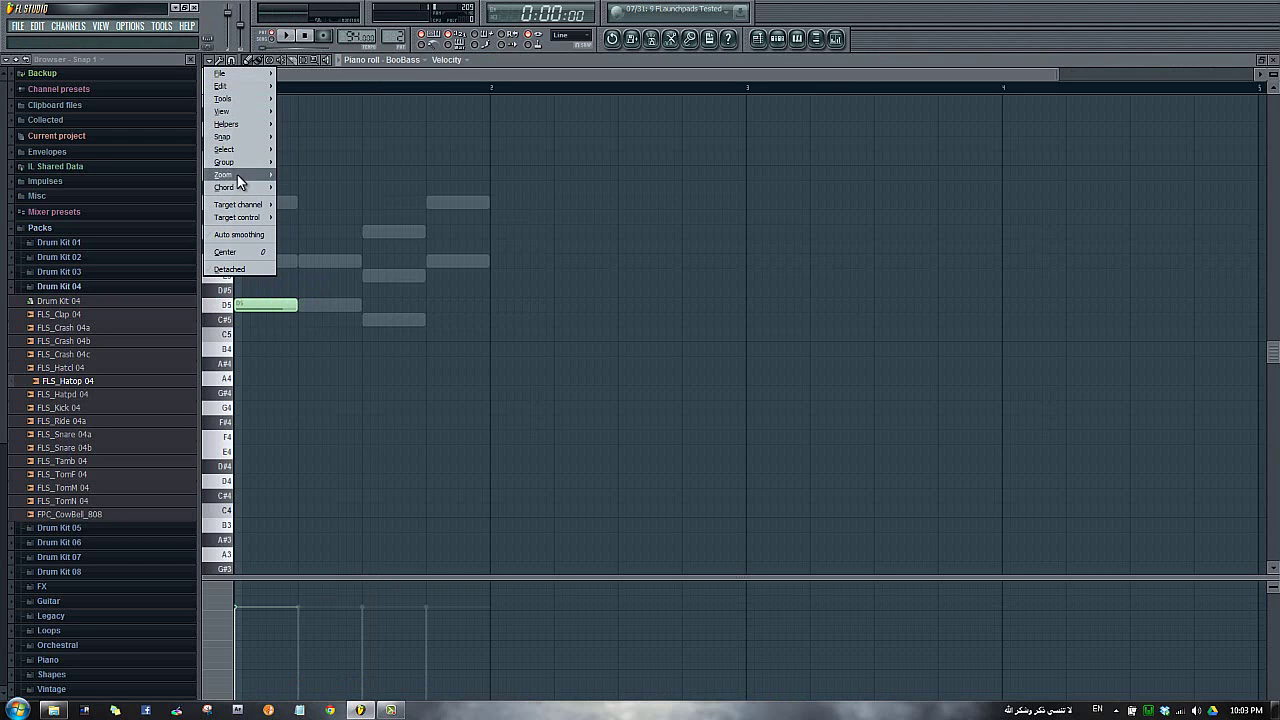
{"action": "mouse_move", "coordinate": [268, 125]}
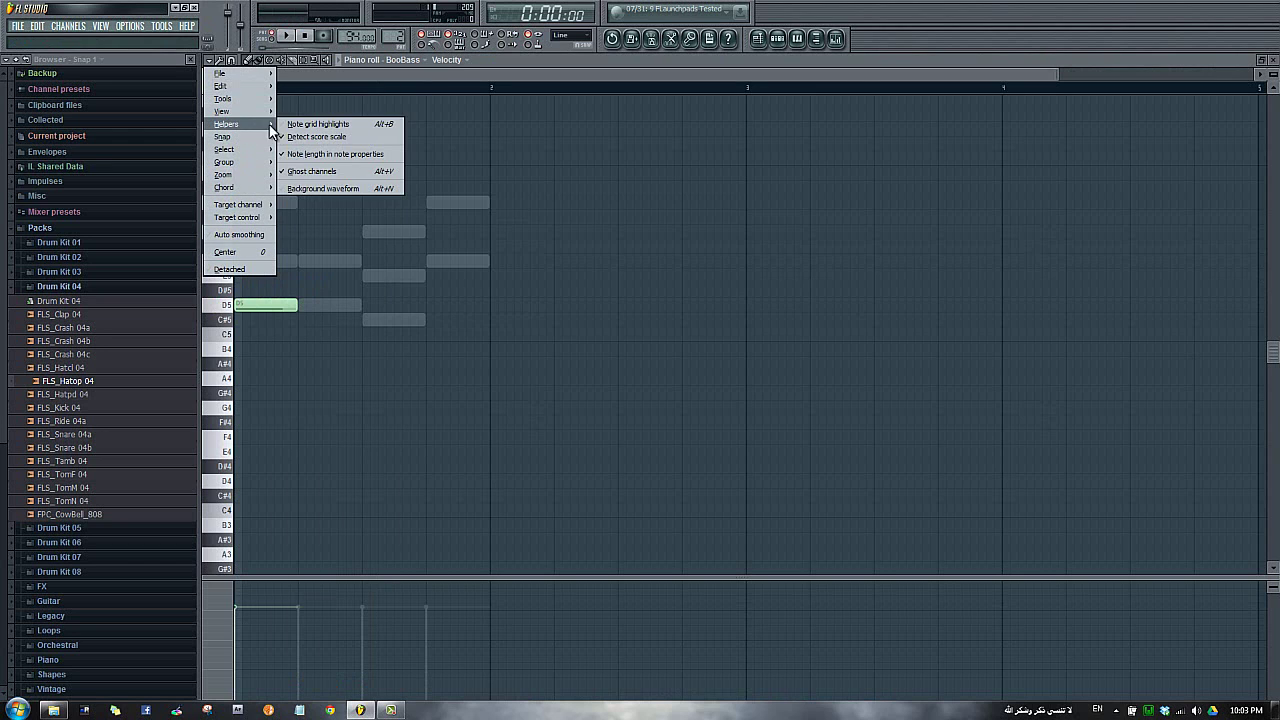
{"action": "left_click", "coordinate": [341, 171]}
{"action": "left_click", "coordinate": [208, 62]}
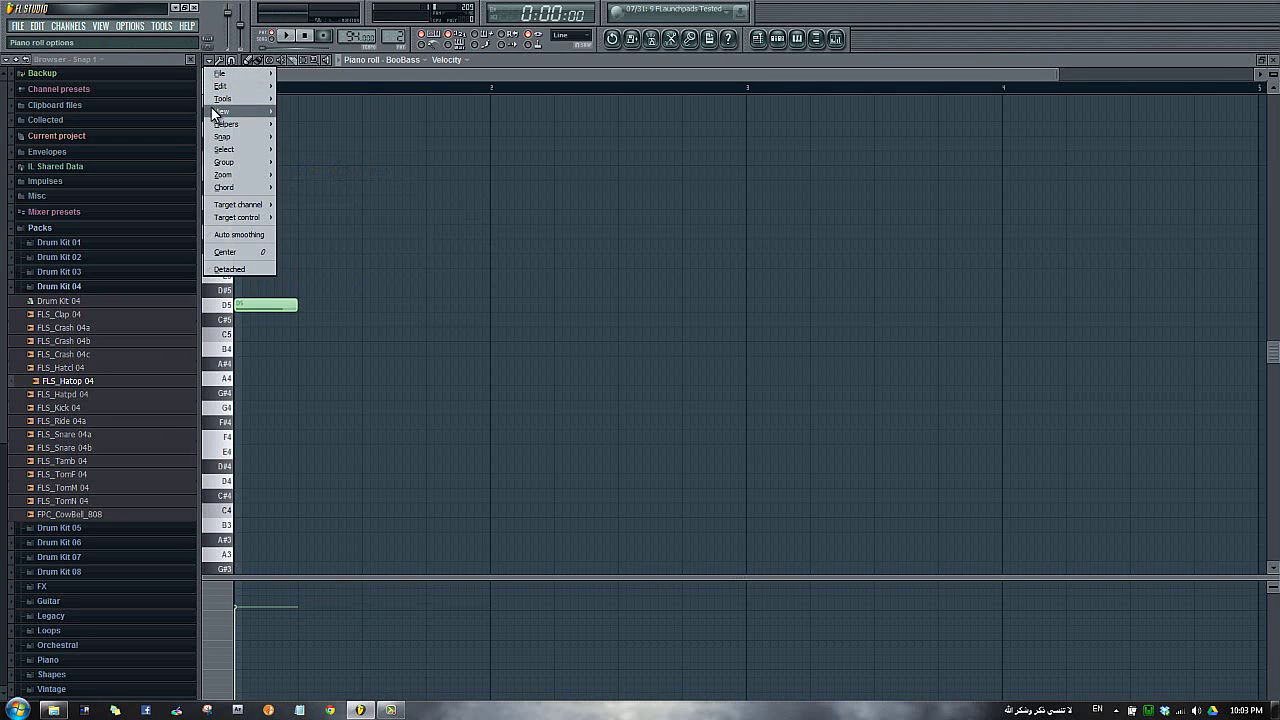
{"action": "mouse_move", "coordinate": [251, 124]}
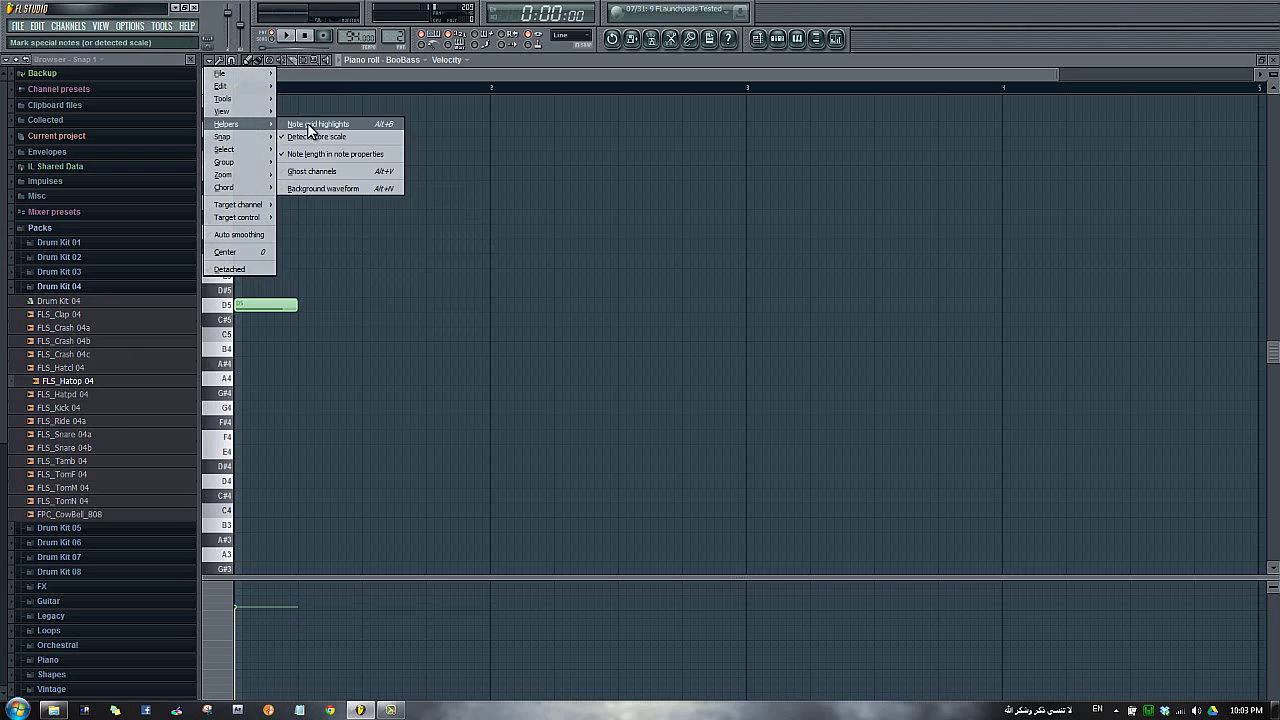
{"action": "left_click", "coordinate": [321, 170]}
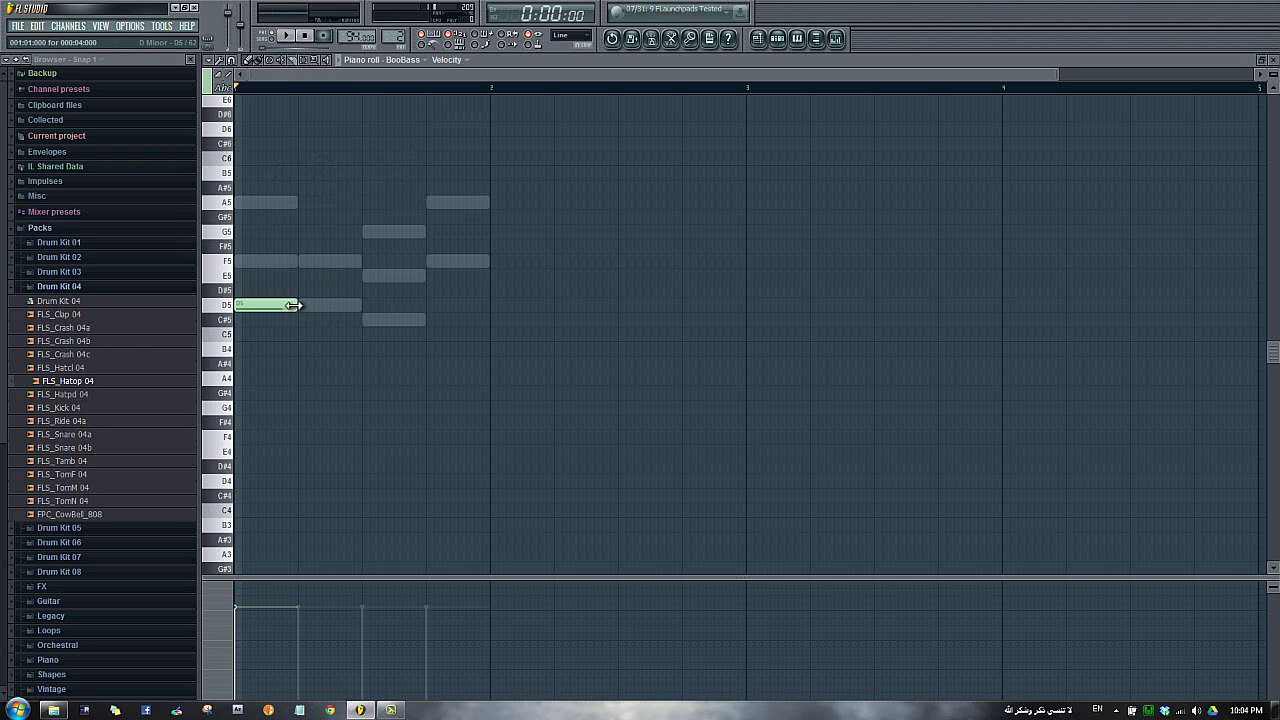
Extend the D5 bass note to two beats, add one-beat C#5 and F5 notes on beats 3 and 4, and play the line
{"action": "left_click_drag", "start_coordinate": [293, 305], "coordinate": [361, 307]}
{"action": "left_click", "coordinate": [375, 320]}
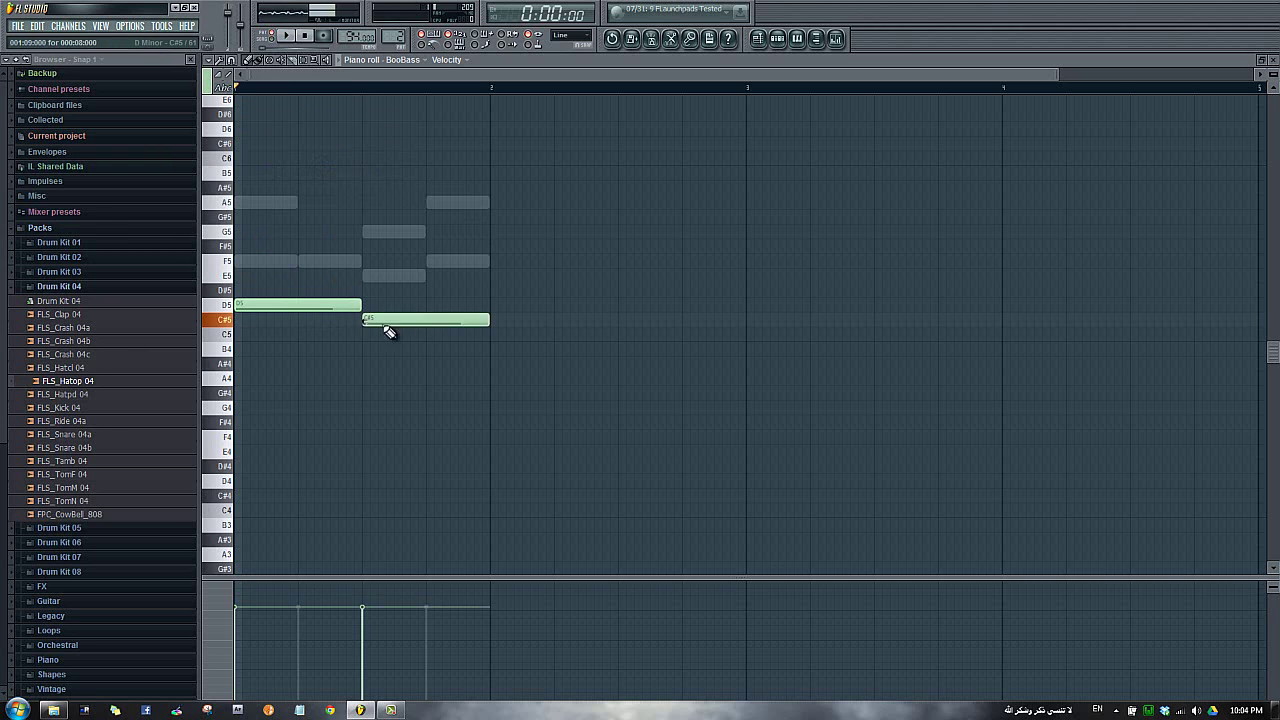
{"action": "left_click_drag", "start_coordinate": [488, 322], "coordinate": [423, 321]}
{"action": "left_click", "coordinate": [433, 263]}
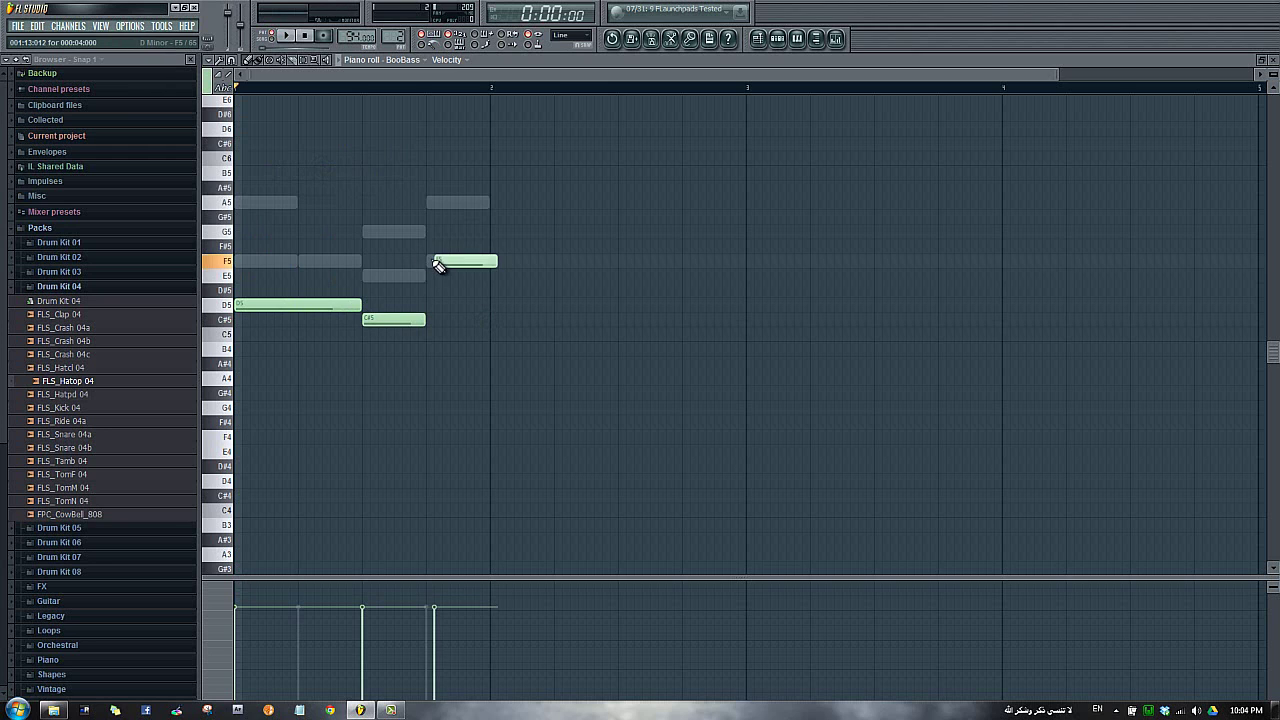
{"action": "key", "text": "space"}
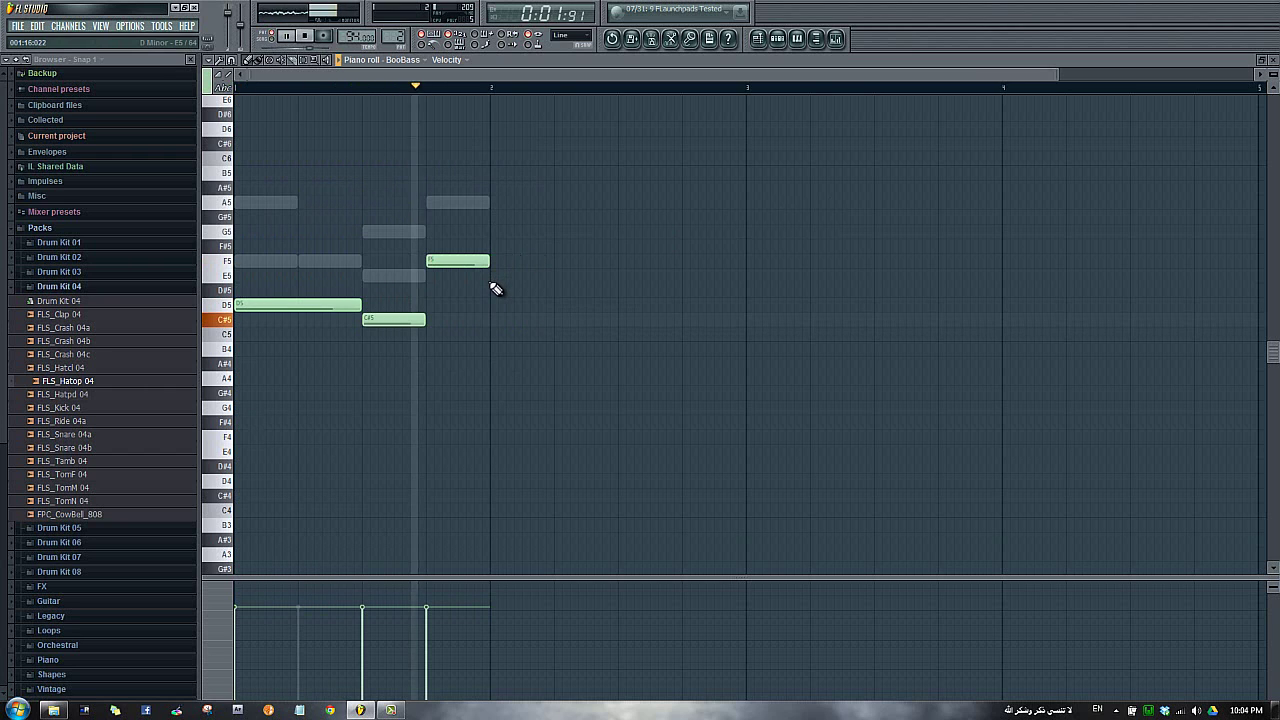
Rework the D5 and C#5 bass notes into half-beat notes on the second halves of beats 1, 2 and 3
{"action": "left_click_drag", "start_coordinate": [358, 307], "coordinate": [293, 311]}
{"action": "key", "text": "space"}
{"action": "key", "text": "space"}
{"action": "left_click", "coordinate": [331, 308]}
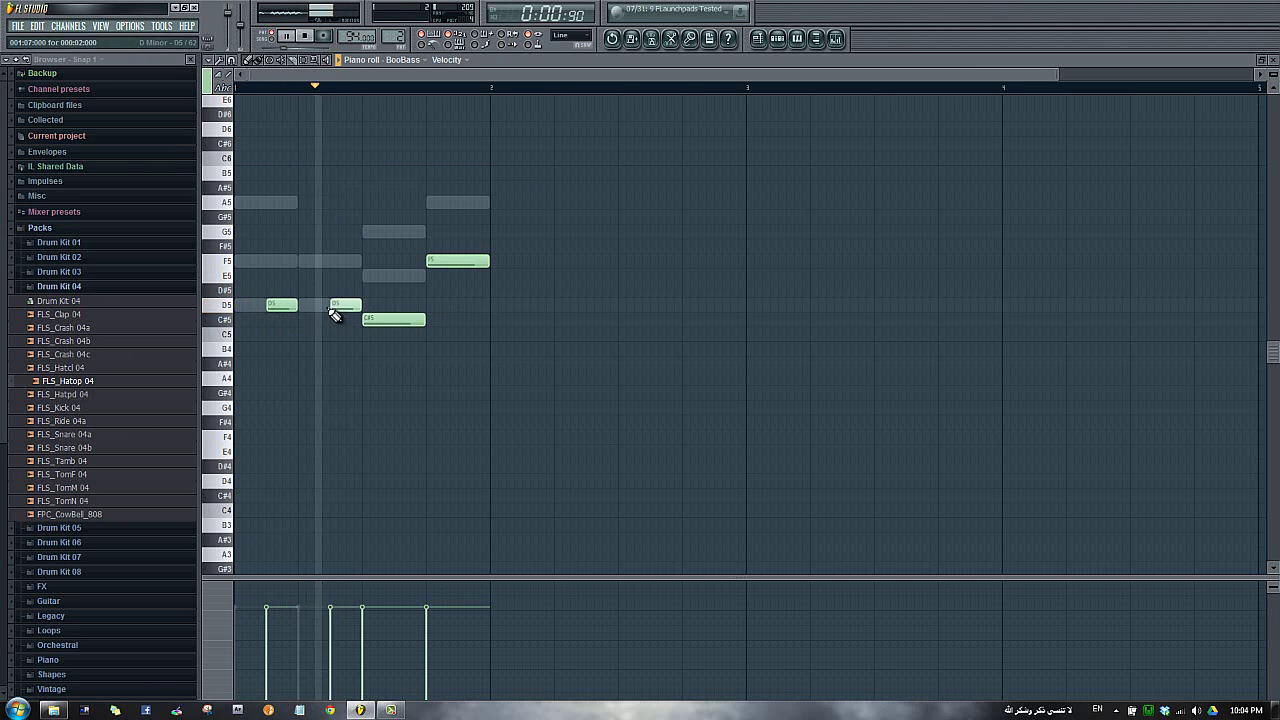
{"action": "key", "text": "space"}
{"action": "mouse_move", "coordinate": [409, 321]}
{"action": "left_mouse_down"}
{"action": "mouse_move", "coordinate": [435, 320]}
{"action": "mouse_move", "coordinate": [410, 323]}
{"action": "mouse_move", "coordinate": [424, 320]}
{"action": "left_mouse_up"}
{"action": "key", "text": "space"}
Try splitting the beat 4 F5 bass note into shorter repeats and return it to a single one-beat note
{"action": "left_click_drag", "start_coordinate": [489, 263], "coordinate": [456, 265]}
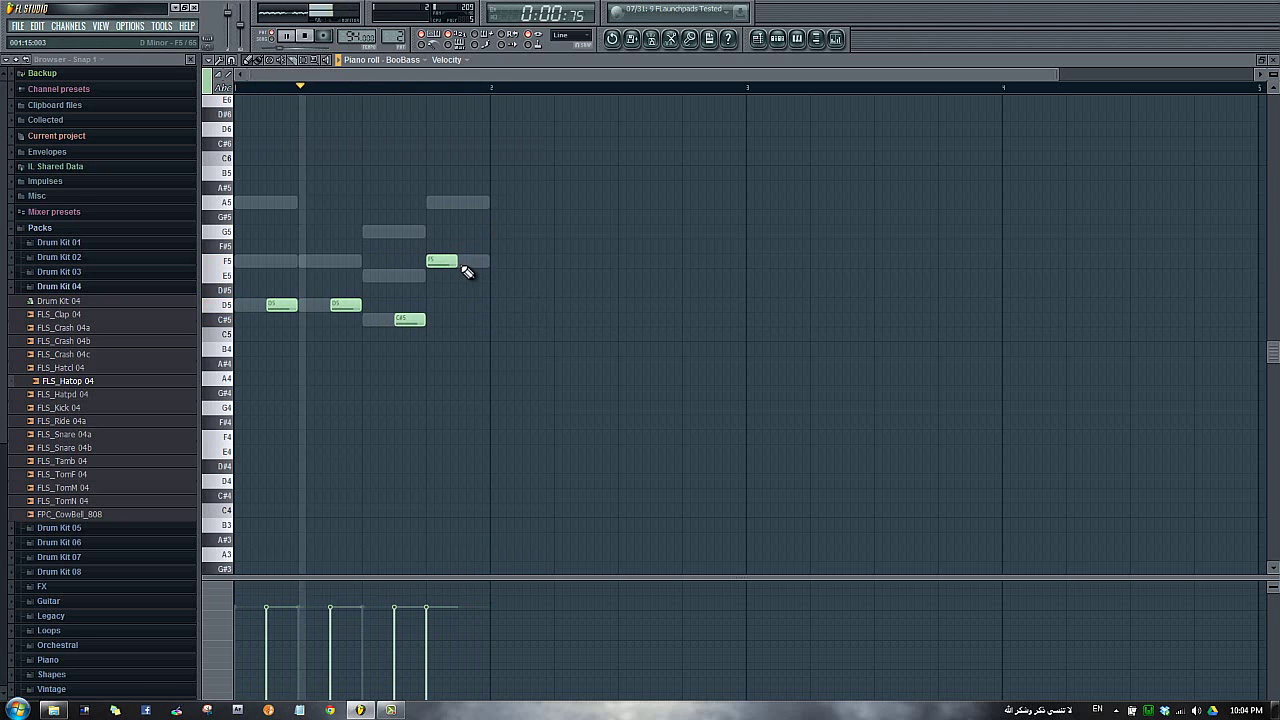
{"action": "left_click", "coordinate": [465, 264]}
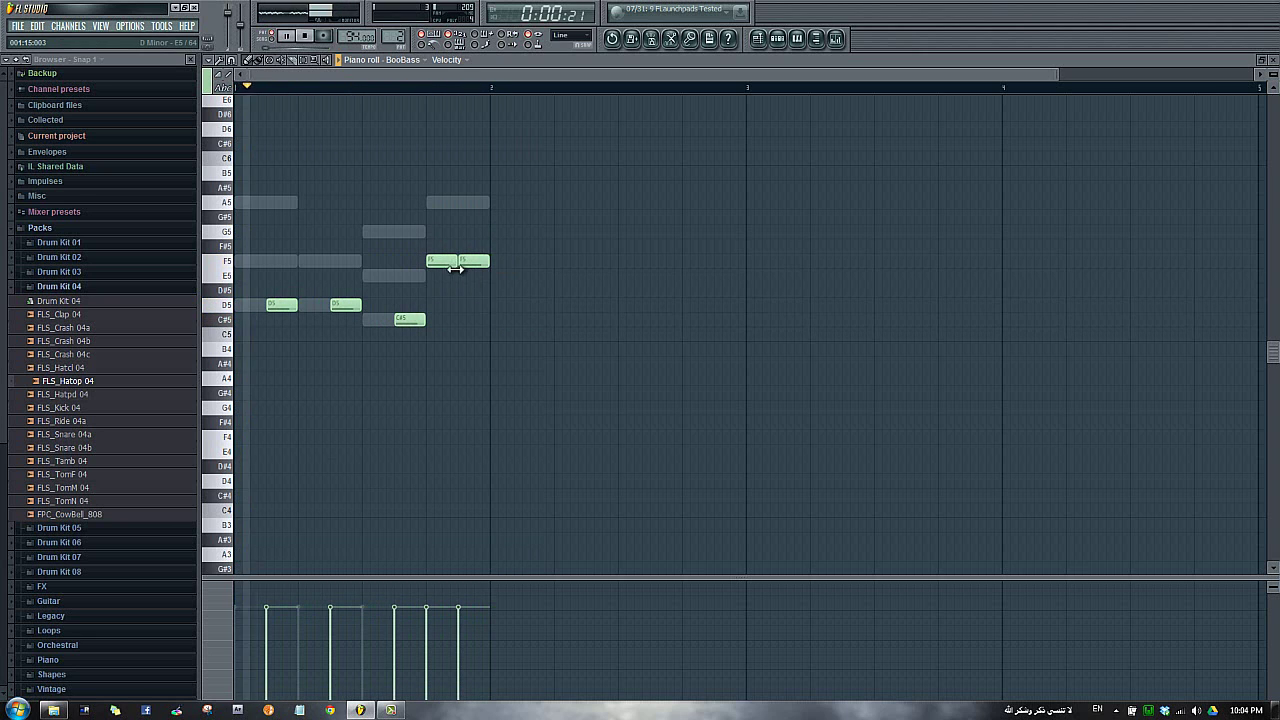
{"action": "mouse_move", "coordinate": [463, 263]}
{"action": "left_mouse_down"}
{"action": "mouse_move", "coordinate": [471, 202]}
{"action": "mouse_move", "coordinate": [476, 267]}
{"action": "mouse_move", "coordinate": [493, 263]}
{"action": "mouse_move", "coordinate": [440, 264]}
{"action": "left_mouse_up"}
{"action": "left_click", "coordinate": [477, 269]}
{"action": "right_click", "coordinate": [479, 272]}
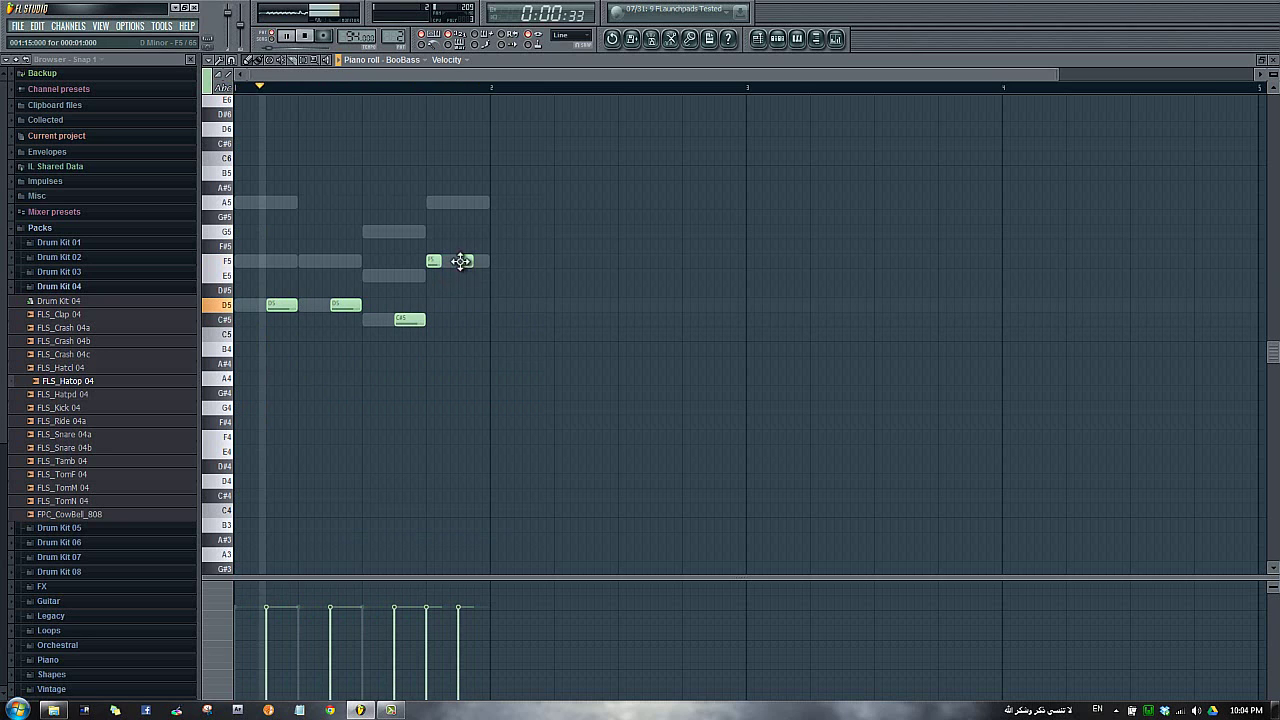
{"action": "right_click", "coordinate": [462, 261]}
{"action": "left_click_drag", "start_coordinate": [444, 261], "coordinate": [490, 262]}
Insert Fruity Parametric EQ 2 into the third effect slot of the 3xOsc mixer track
{"action": "left_click", "coordinate": [1273, 60]}
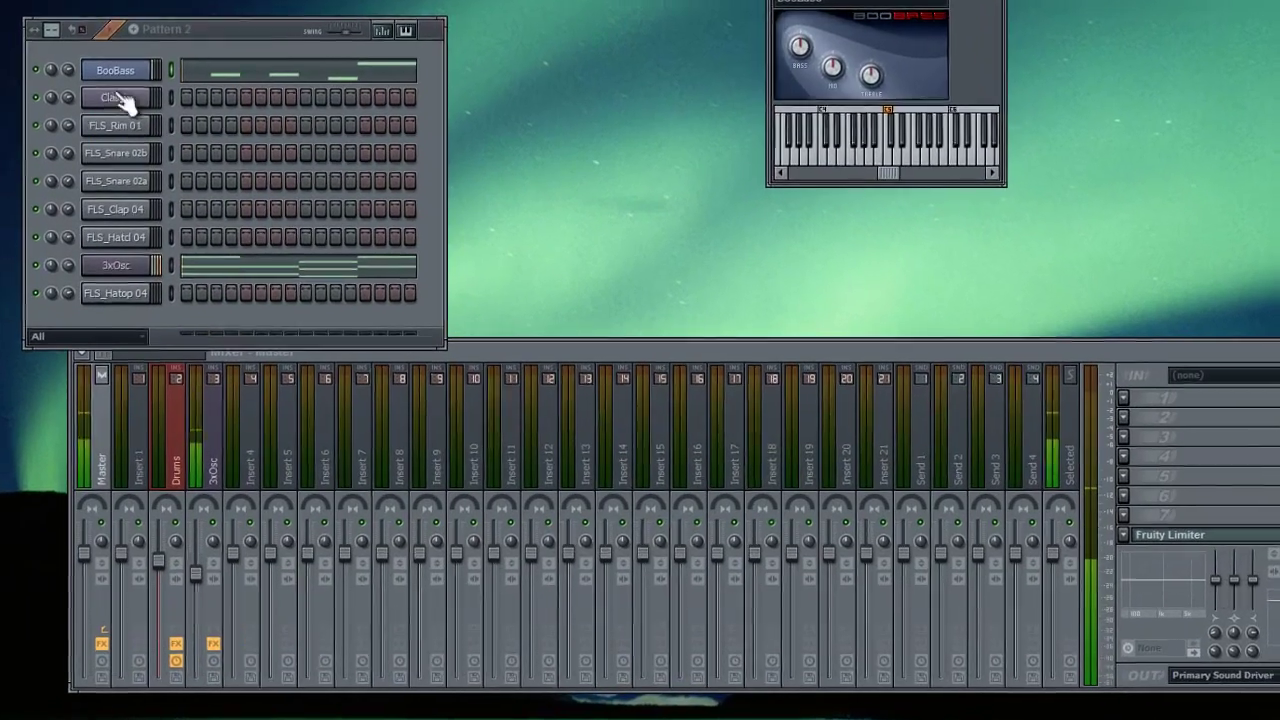
{"action": "left_click", "coordinate": [312, 195]}
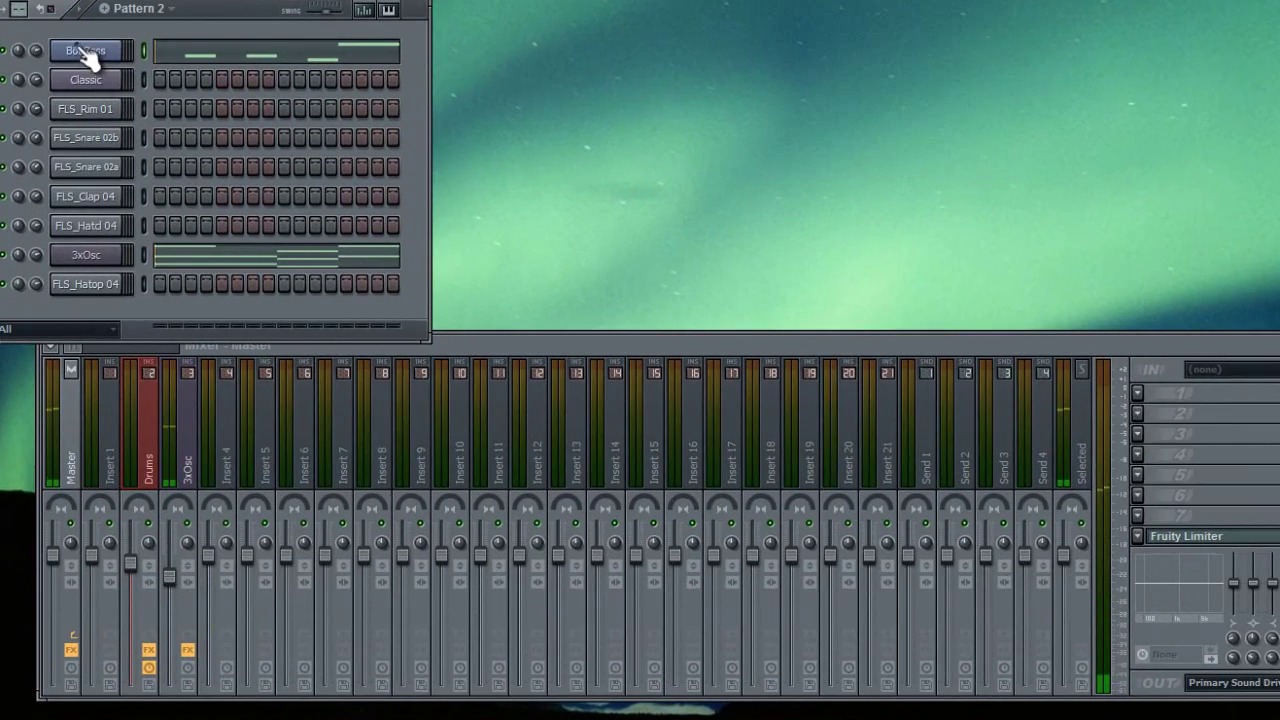
{"action": "left_click", "coordinate": [88, 254]}
{"action": "left_click", "coordinate": [193, 433]}
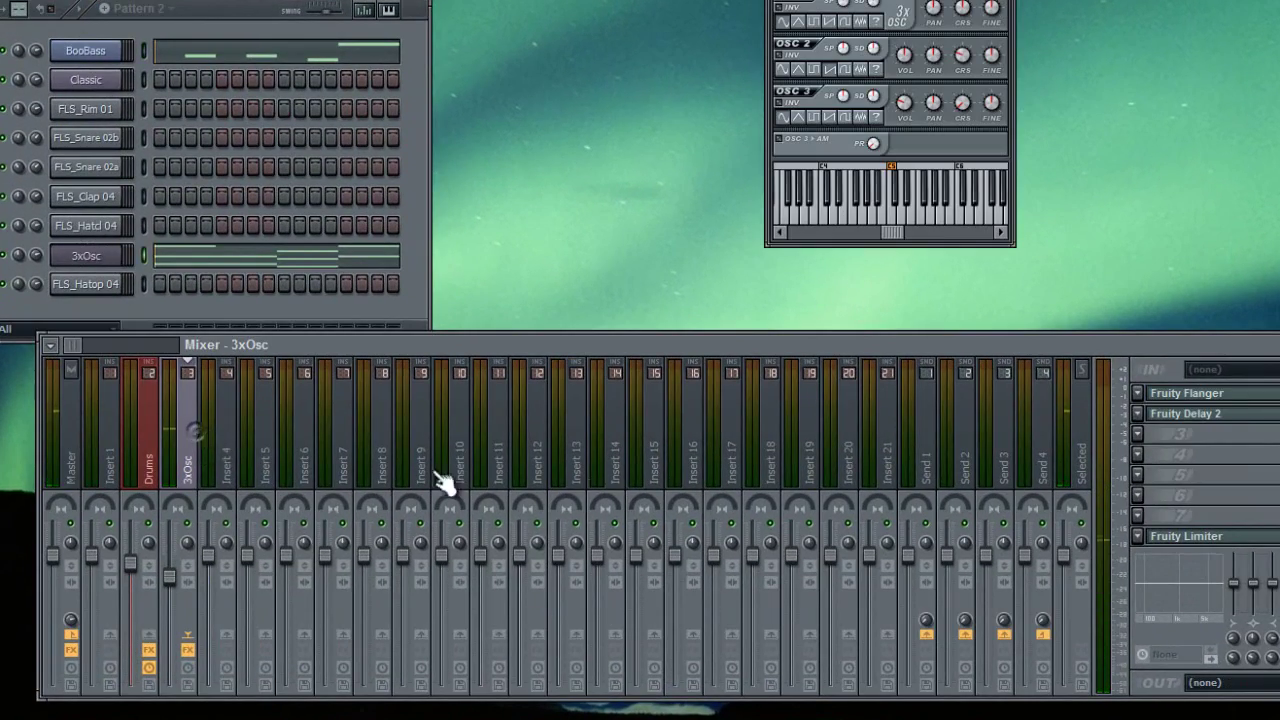
{"action": "left_click", "coordinate": [1143, 443]}
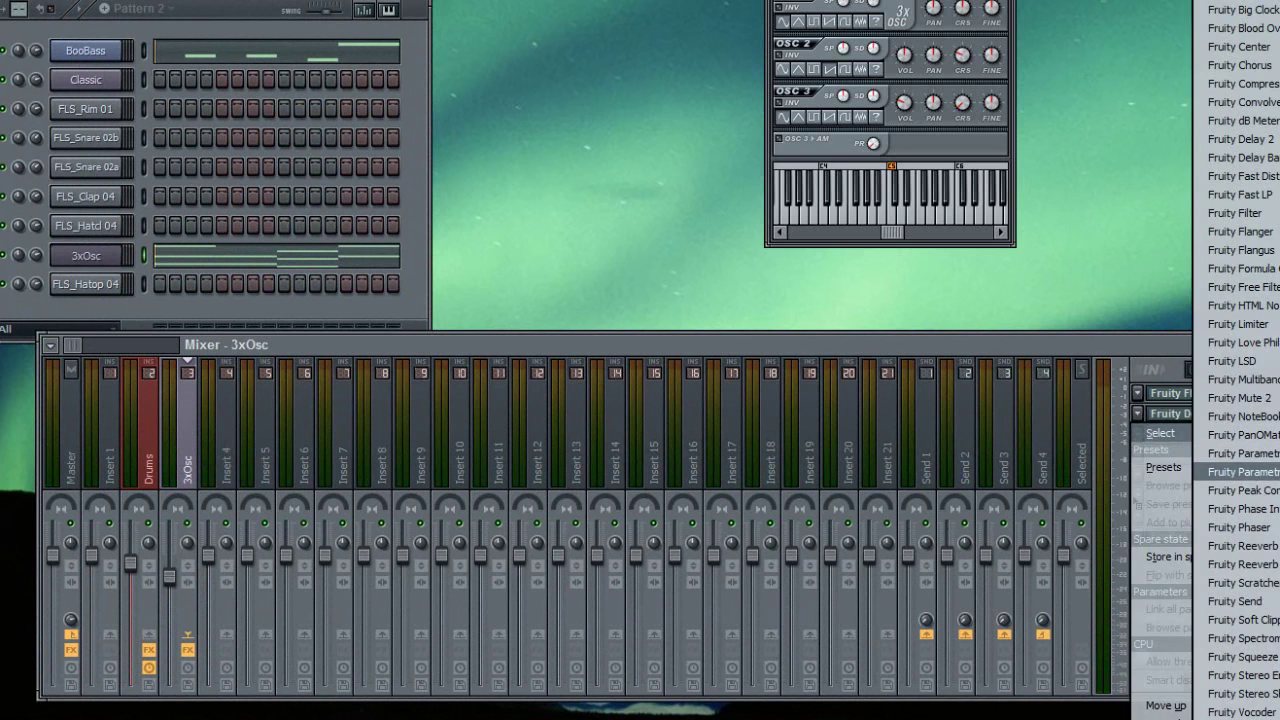
{"action": "left_click", "coordinate": [1240, 534]}
Lower bands 3 and 4 in the 3xOsc track's Parametric EQ 2 and return to the step sequencer
{"action": "left_click_drag", "start_coordinate": [232, 266], "coordinate": [232, 307]}
{"action": "left_click_drag", "start_coordinate": [259, 232], "coordinate": [285, 318]}
{"action": "key", "text": "F6"}
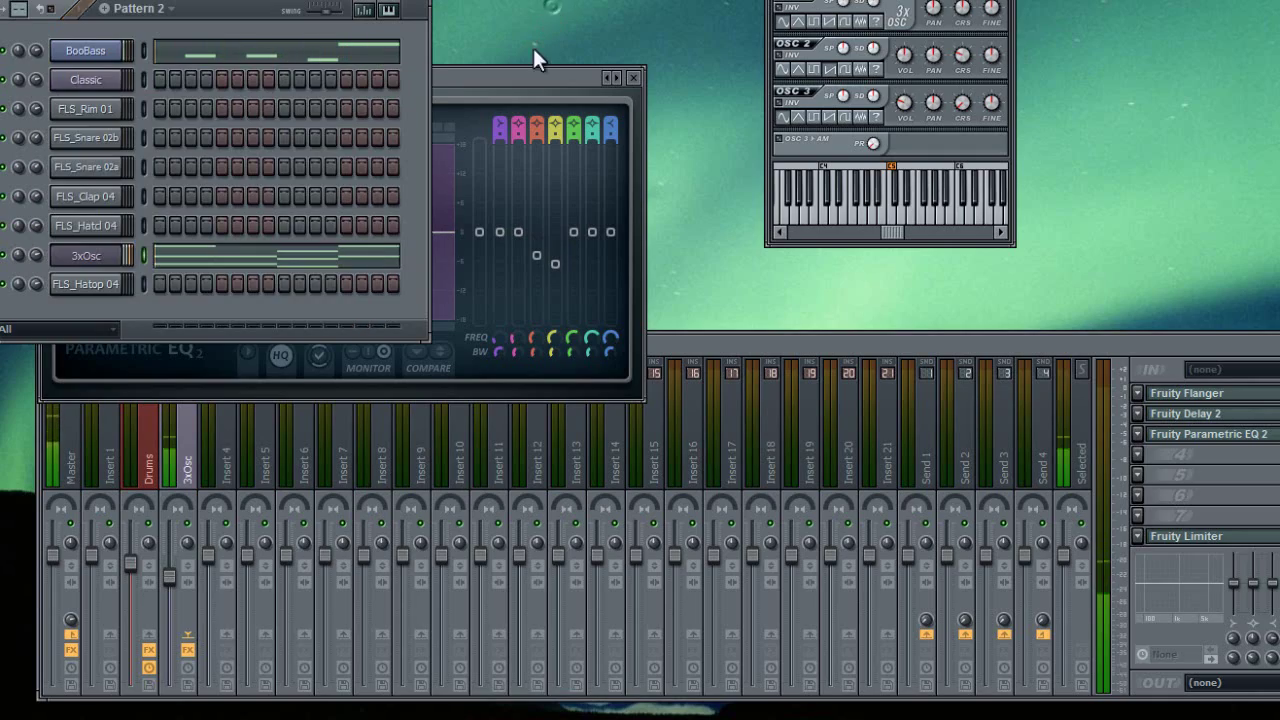
Route the BooBass channel to mixer track 4 and name that track Bass
{"action": "left_click", "coordinate": [85, 51]}
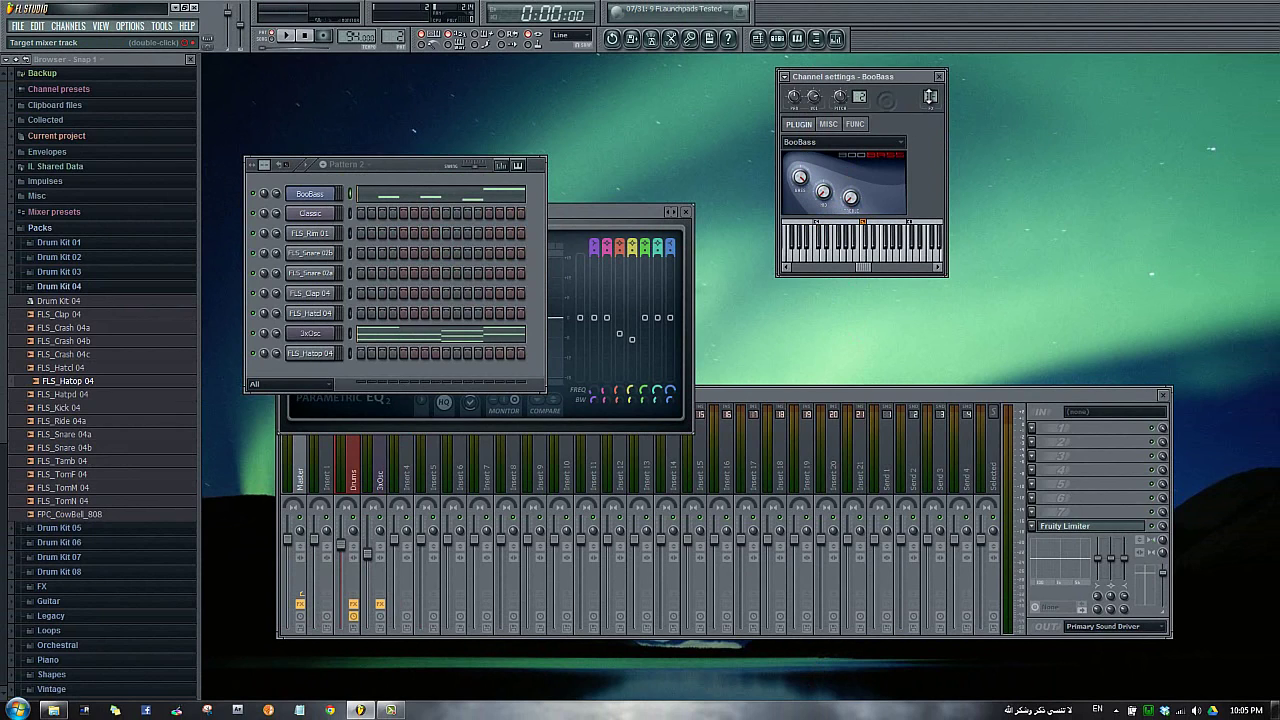
{"action": "left_click_drag", "start_coordinate": [930, 98], "coordinate": [932, 74]}
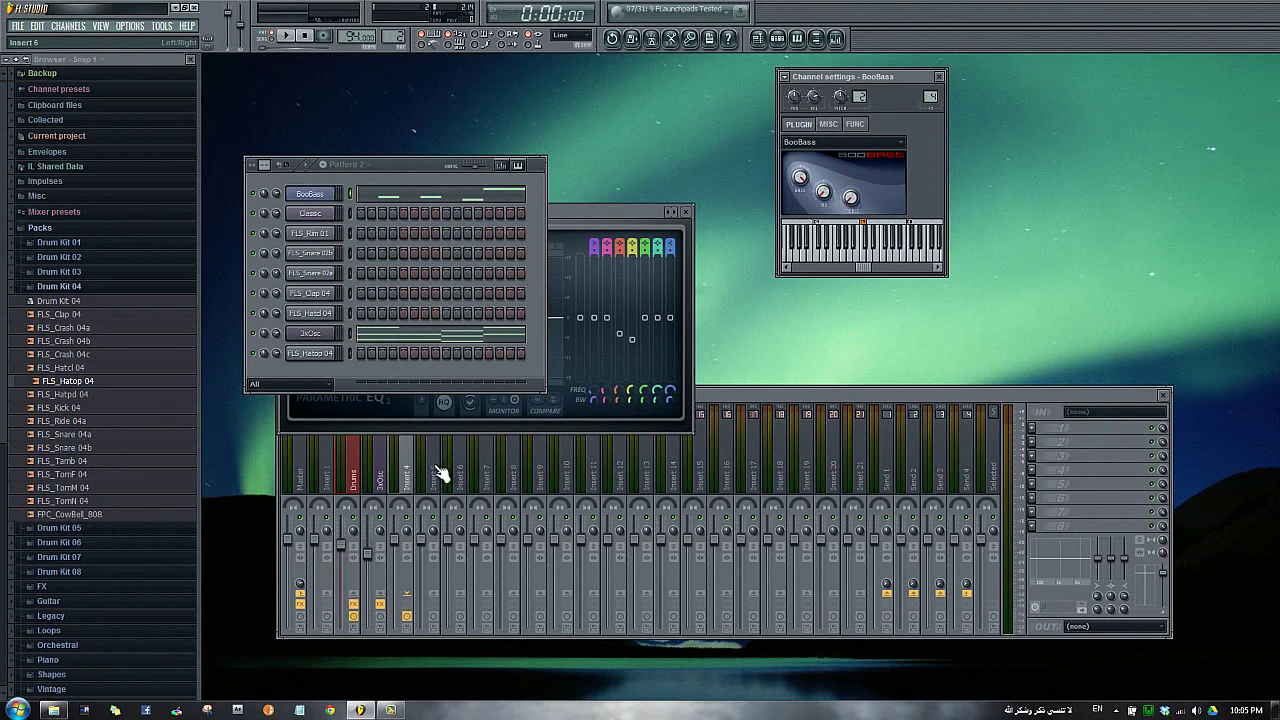
{"action": "left_click", "coordinate": [408, 489]}
{"action": "double_click", "coordinate": [405, 487]}
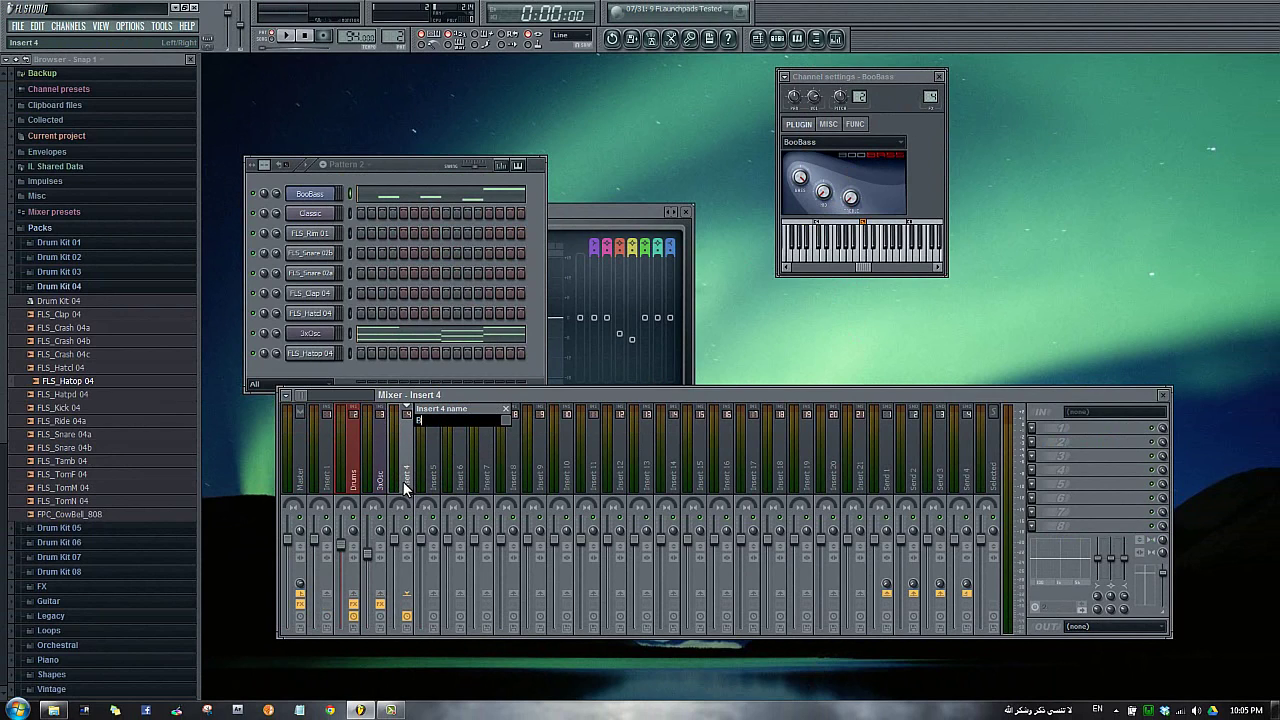
{"action": "key", "text": "Return"}
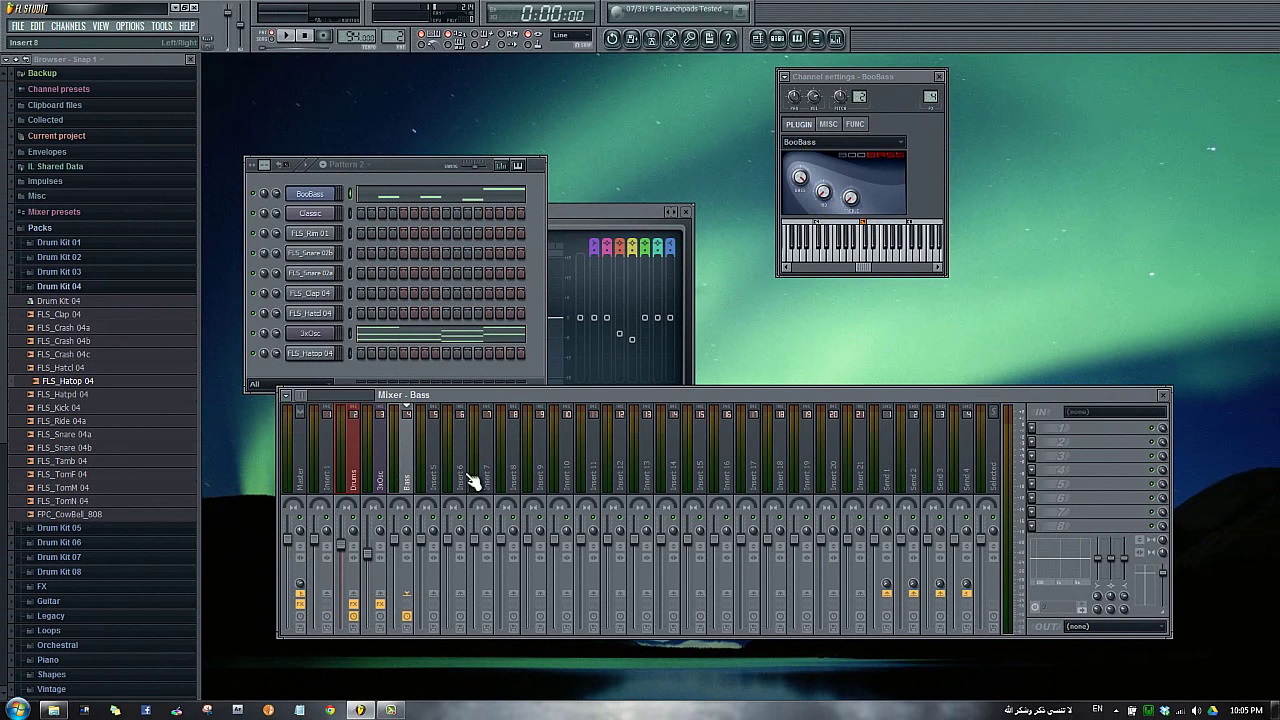
Colour the Bass mixer track light green
{"action": "double_click", "coordinate": [398, 468]}
{"action": "left_click", "coordinate": [511, 421]}
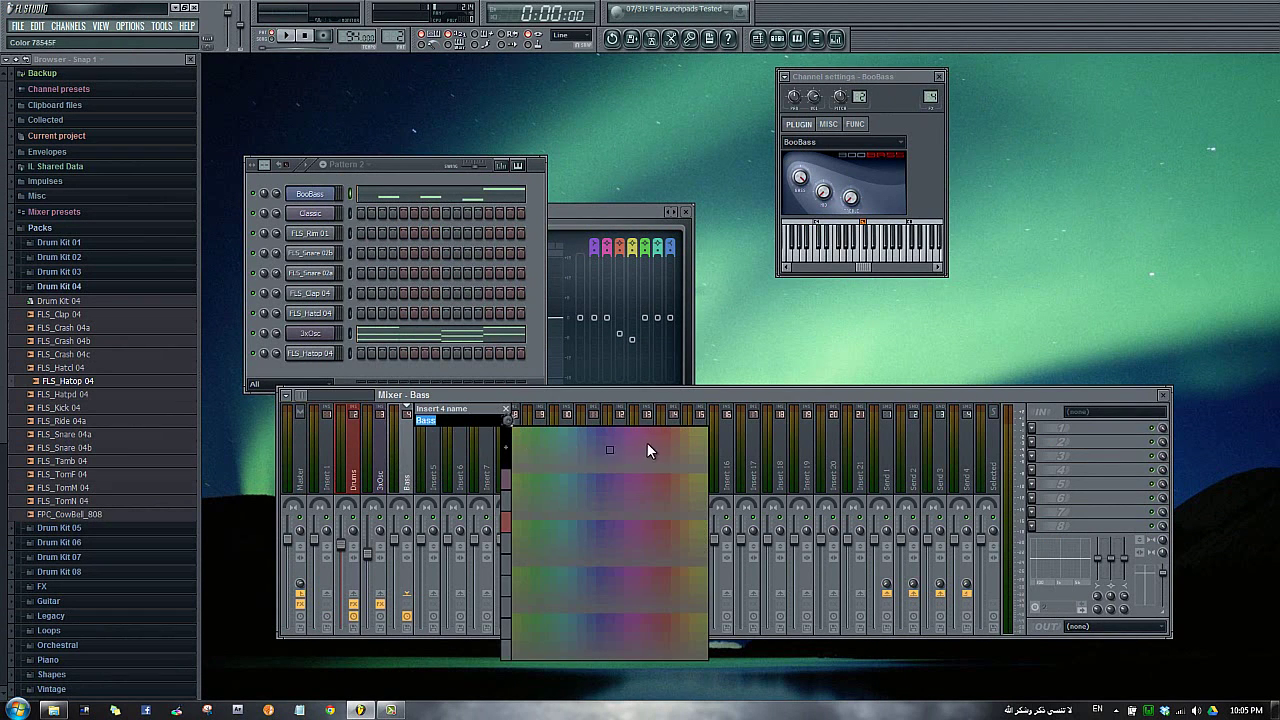
{"action": "left_click", "coordinate": [519, 435]}
{"action": "key", "text": "Return"}
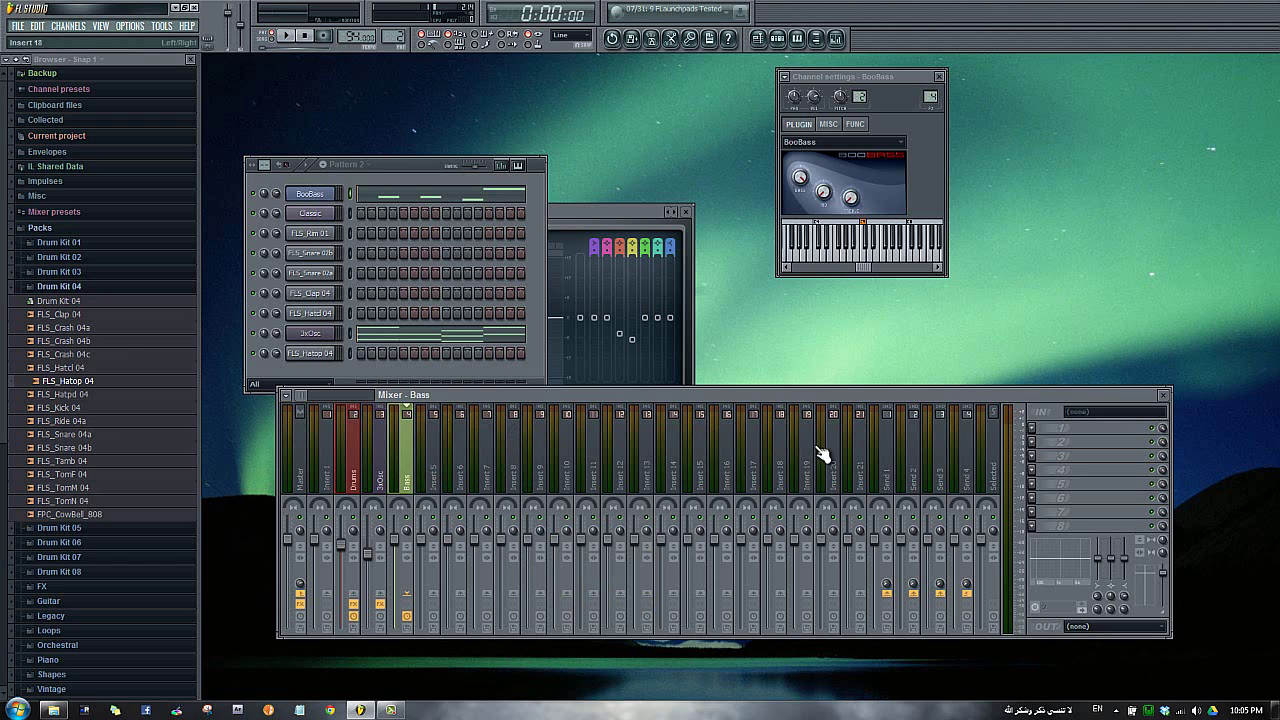
Add Fruity Parametric EQ 2 to the Bass track's first slot, raising bands 1 and 2 and lowering bands 3 and 4
{"action": "left_click", "coordinate": [1034, 430]}
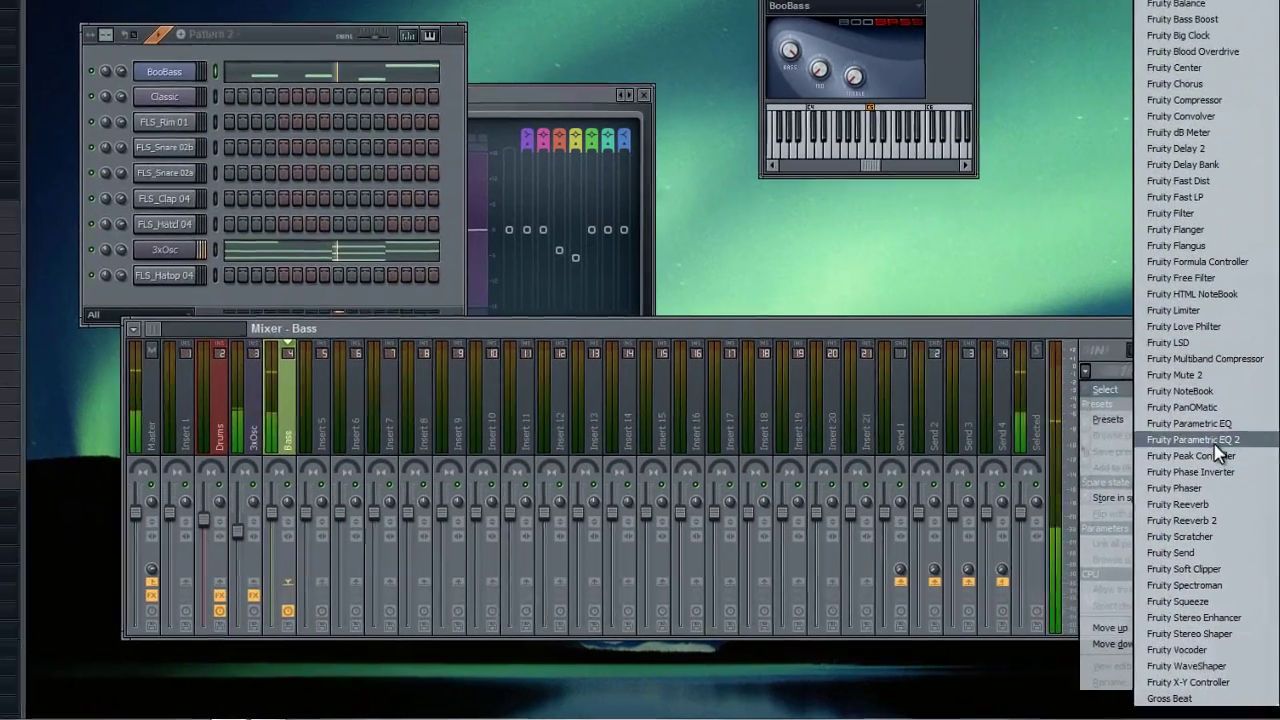
{"action": "left_click", "coordinate": [1217, 444]}
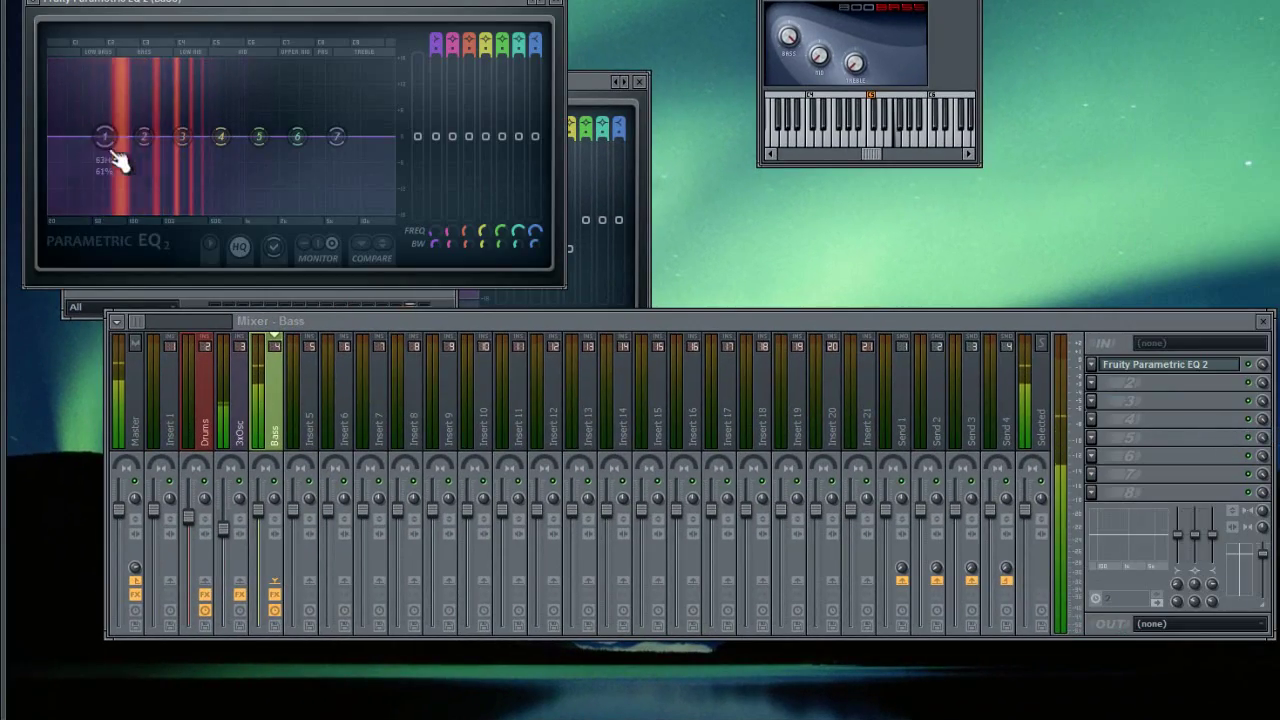
{"action": "left_click_drag", "start_coordinate": [130, 130], "coordinate": [88, 125]}
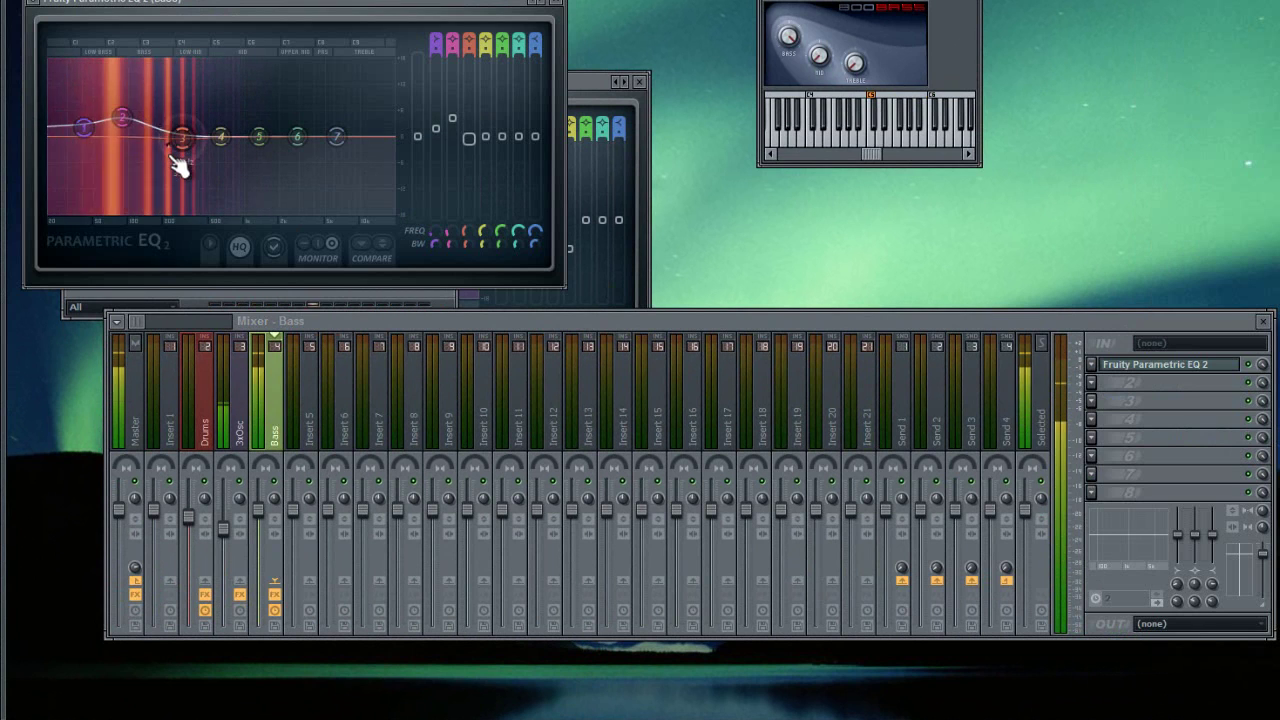
{"action": "left_click_drag", "start_coordinate": [175, 153], "coordinate": [213, 163]}
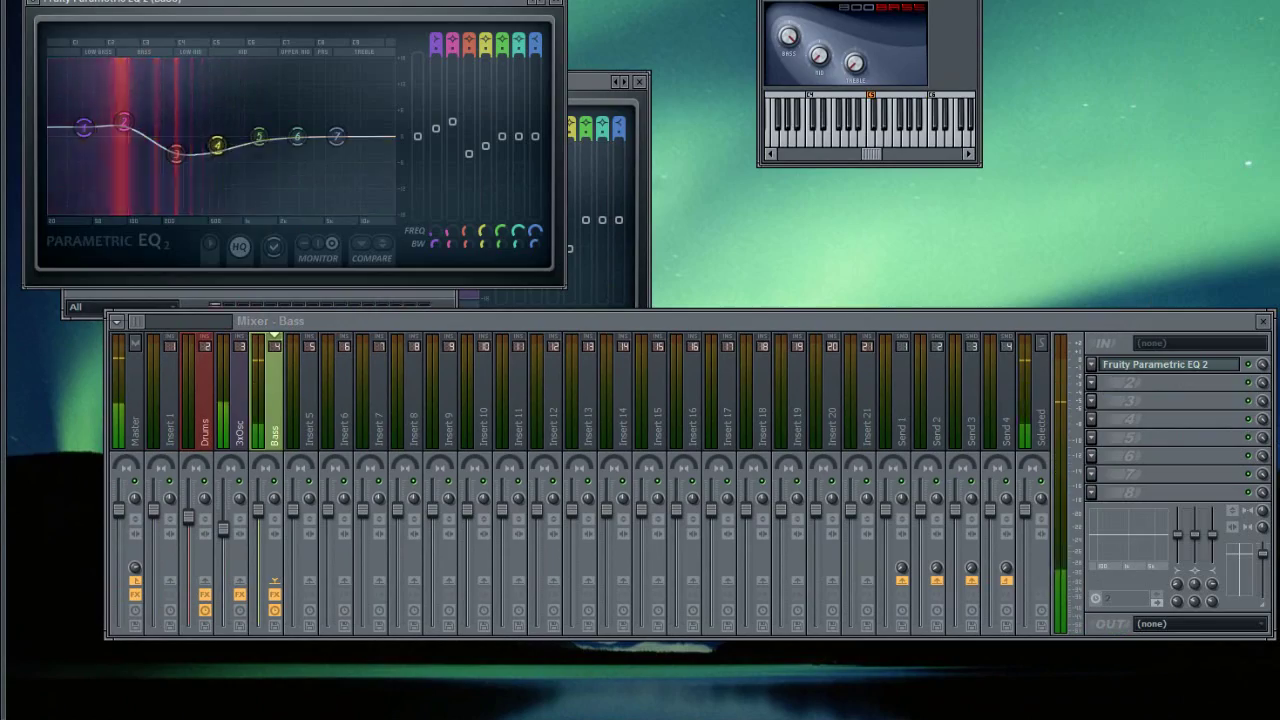
{"action": "key", "text": "F6"}
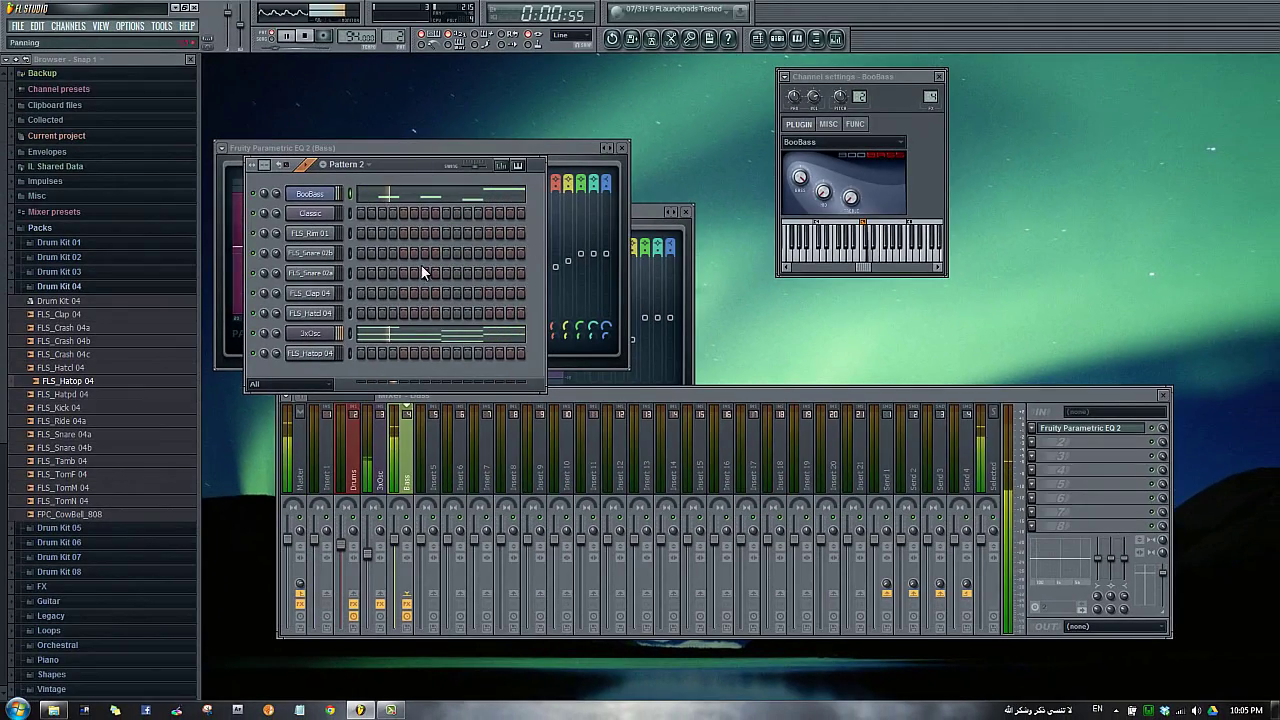
{"action": "left_click", "coordinate": [304, 36]}
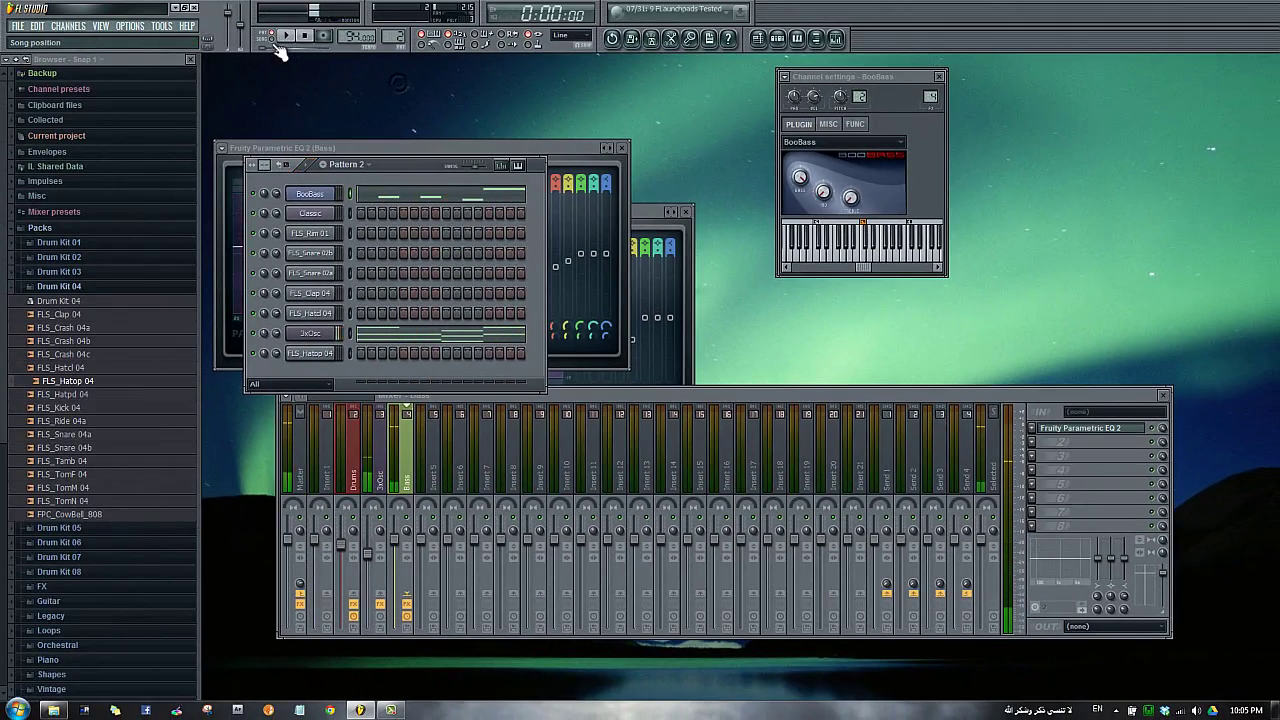
Move the BooBass notes out of Pattern 2 into the empty Pattern 6
{"action": "key", "text": "F5"}
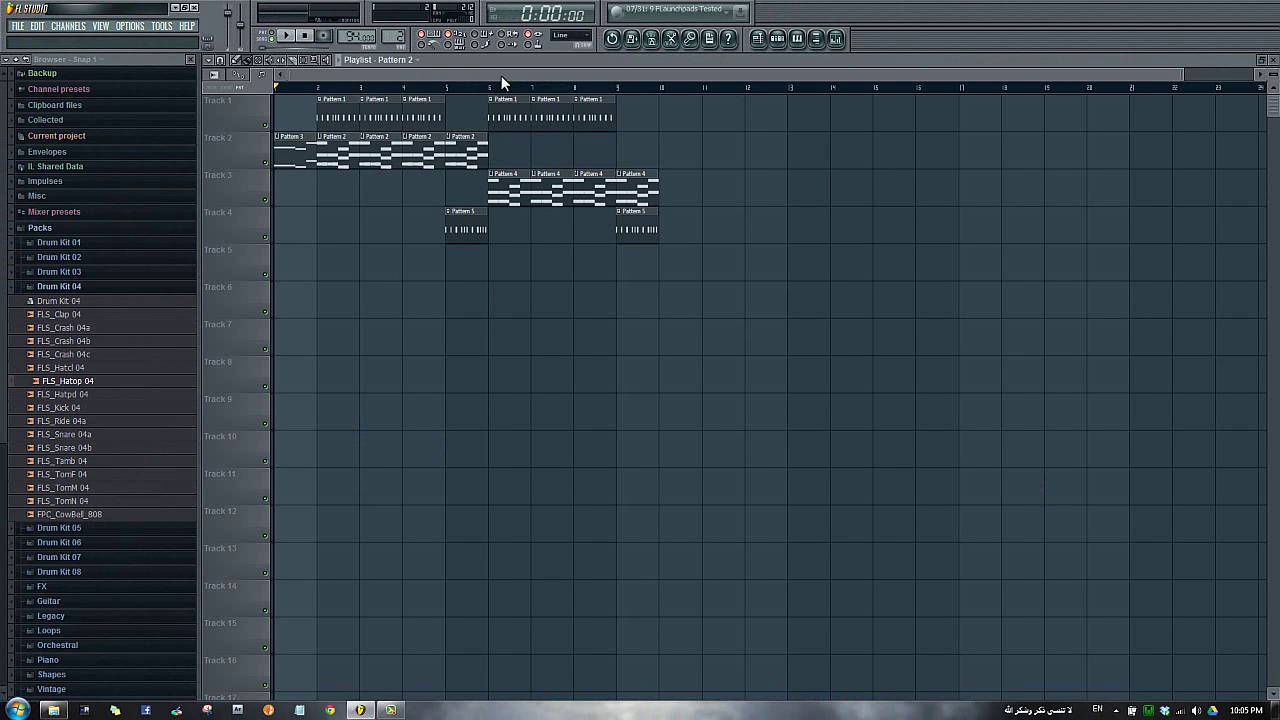
{"action": "left_click", "coordinate": [1262, 60]}
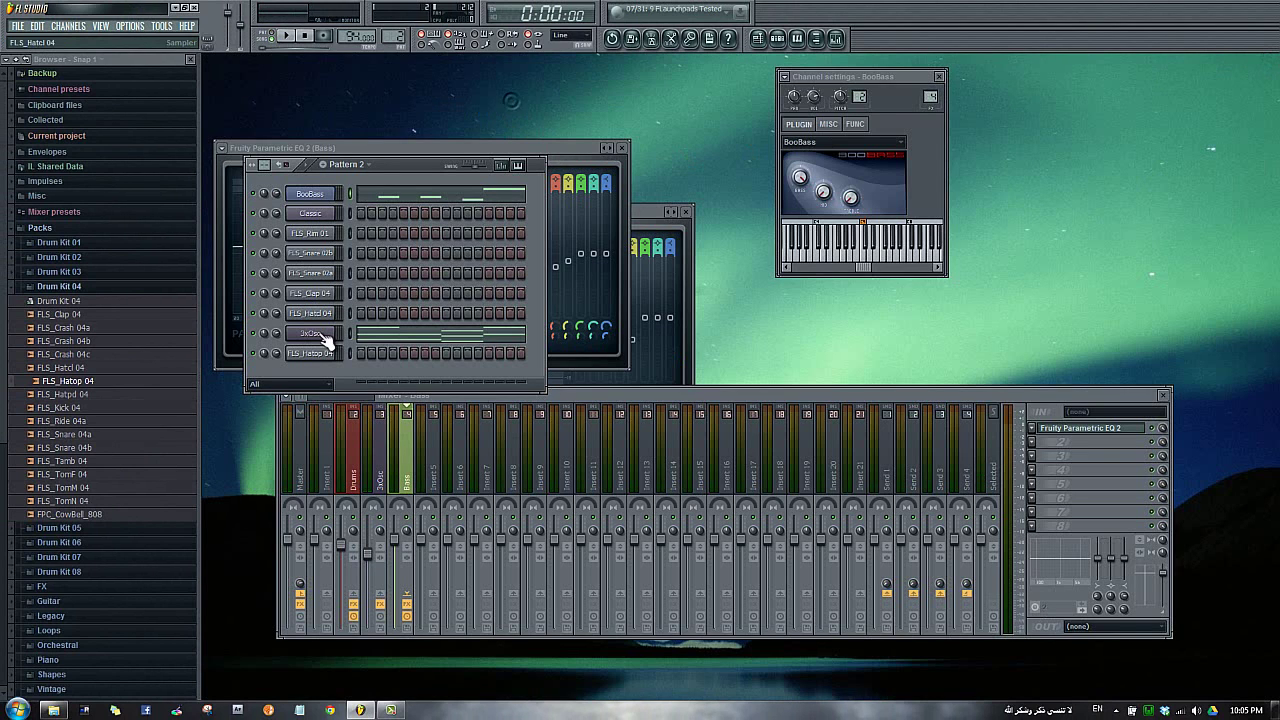
{"action": "key", "text": "ctrl+x"}
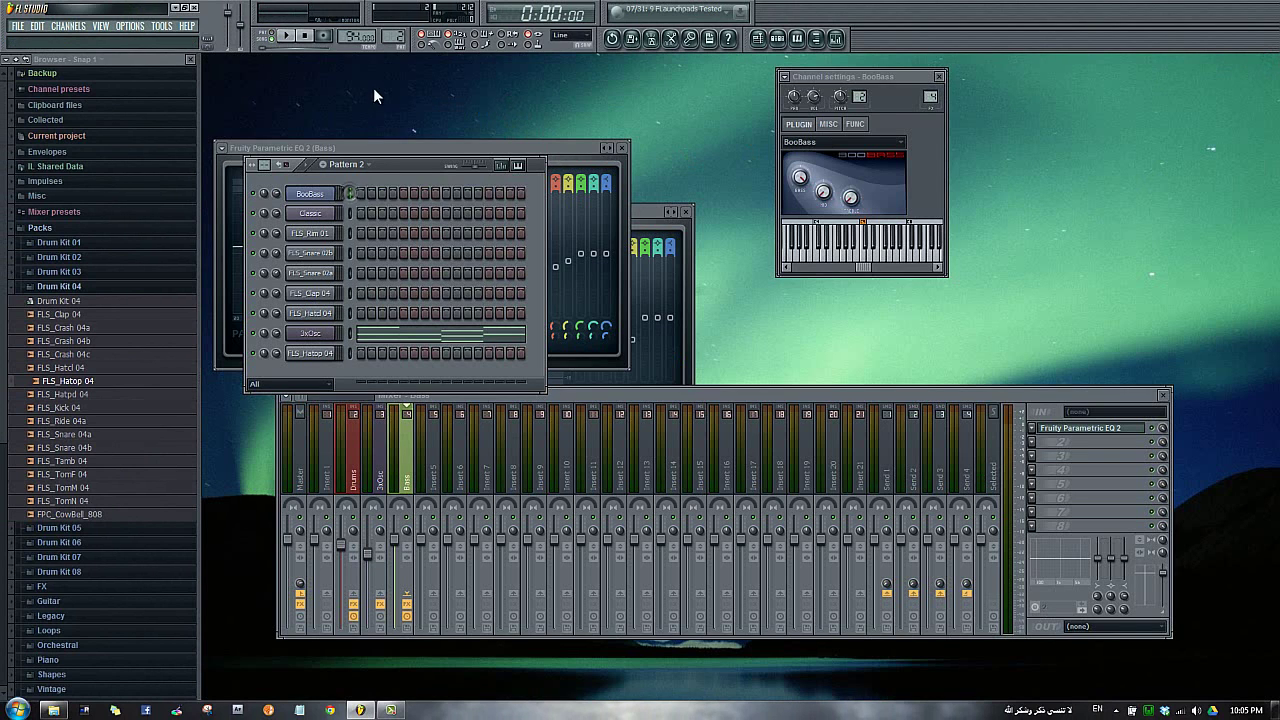
{"action": "left_click_drag", "start_coordinate": [401, 38], "coordinate": [403, 690]}
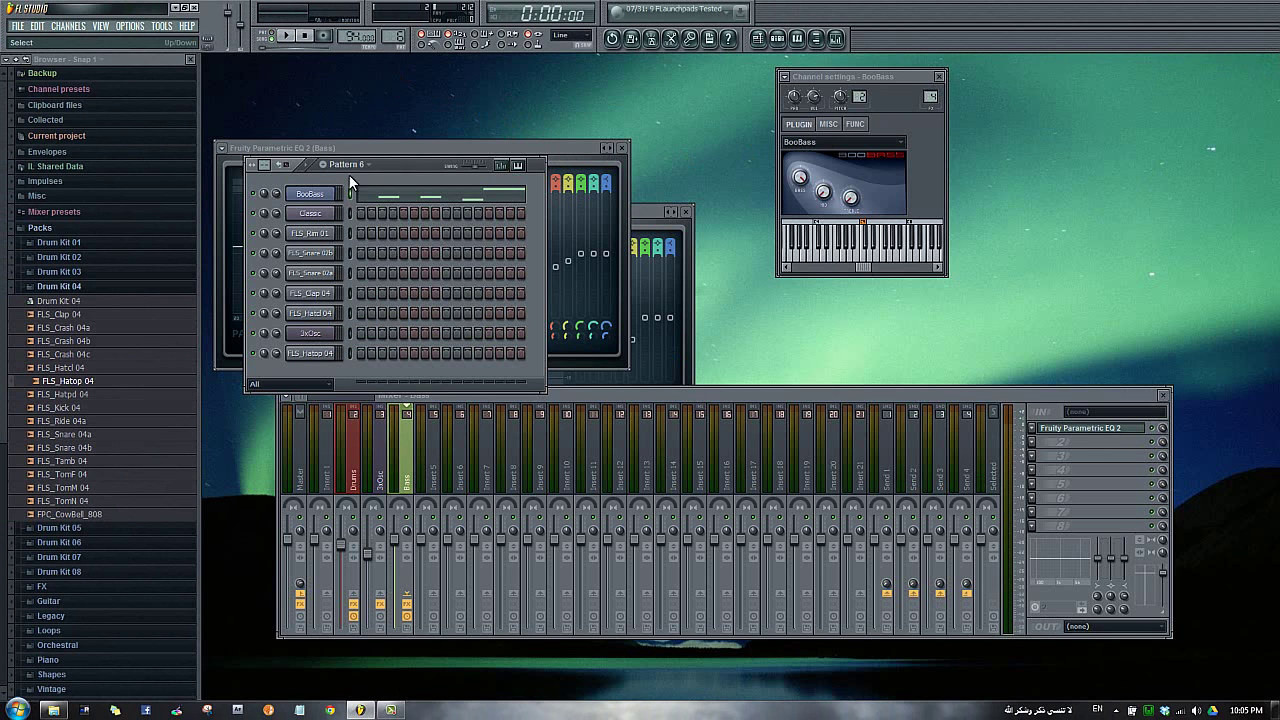
Fill playlist Track 5 with Pattern 6 clips from bar 2 through bar 9
{"action": "key", "text": "F5"}
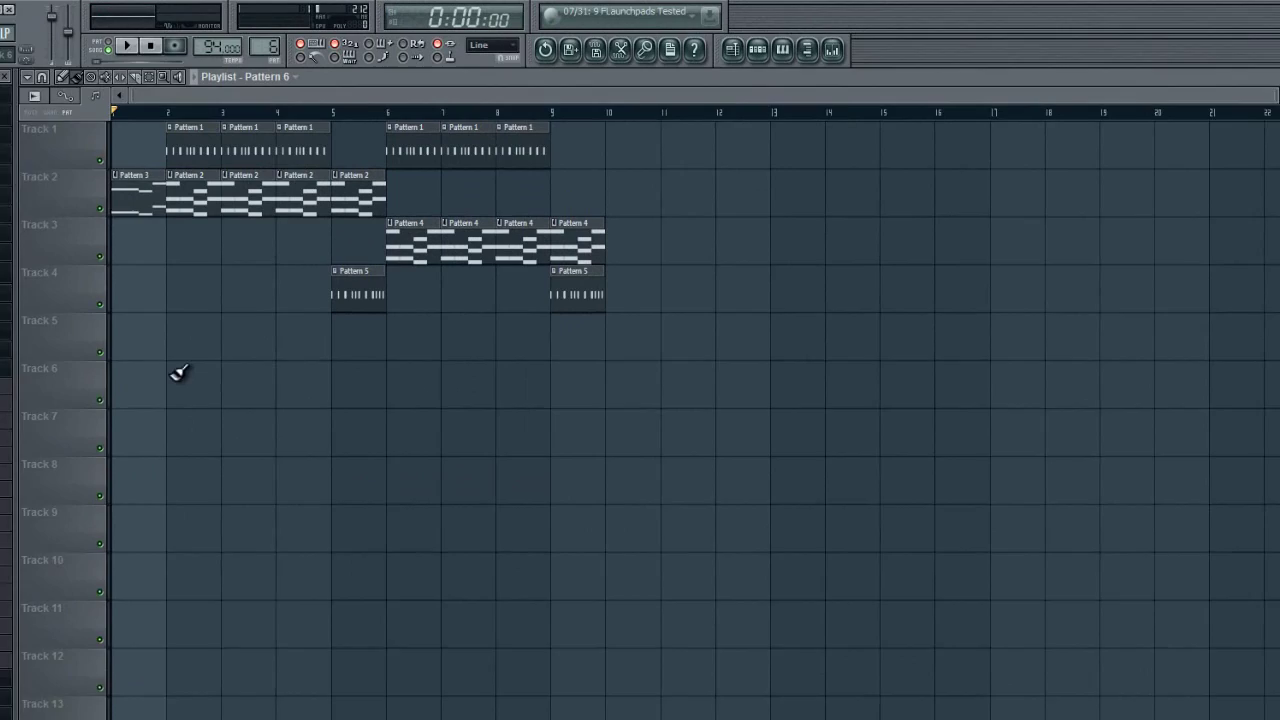
{"action": "left_click_drag", "start_coordinate": [176, 338], "coordinate": [357, 334]}
{"action": "left_click_drag", "start_coordinate": [340, 387], "coordinate": [497, 387]}
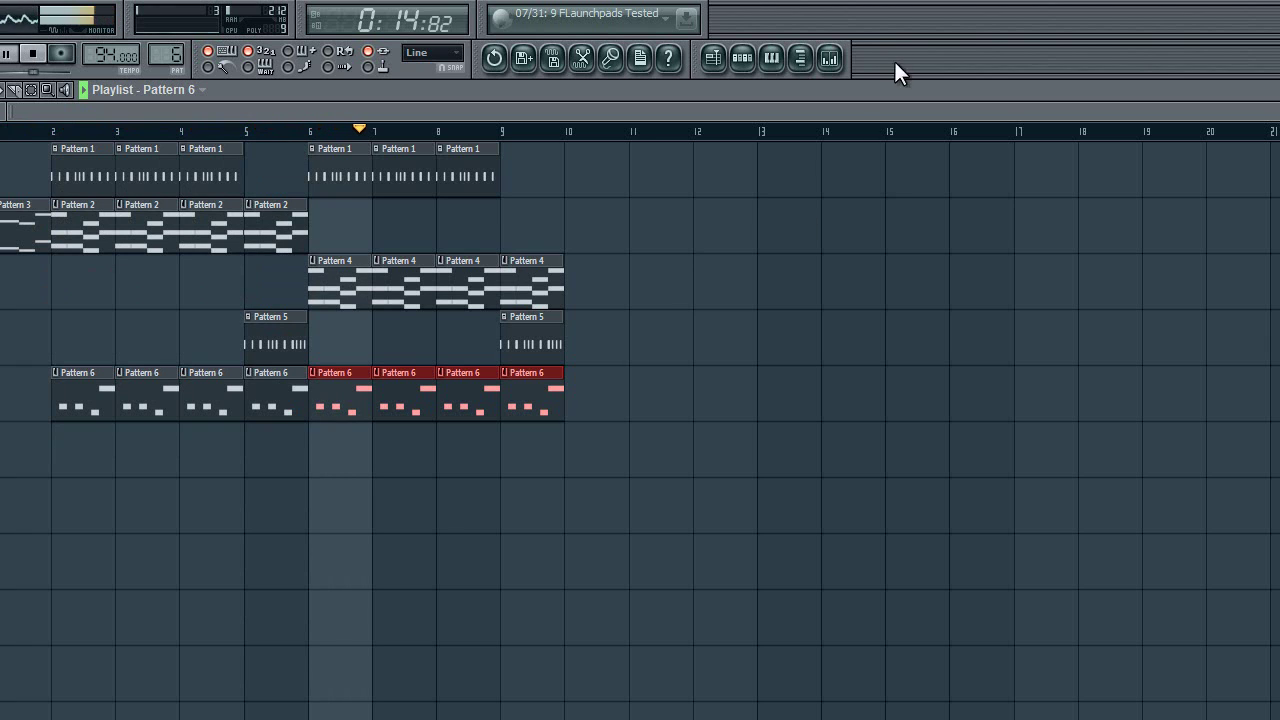
Try Fruity Chorus in the fourth effect slot of the 3xOsc mixer track while the song plays
{"action": "left_click", "coordinate": [829, 58]}
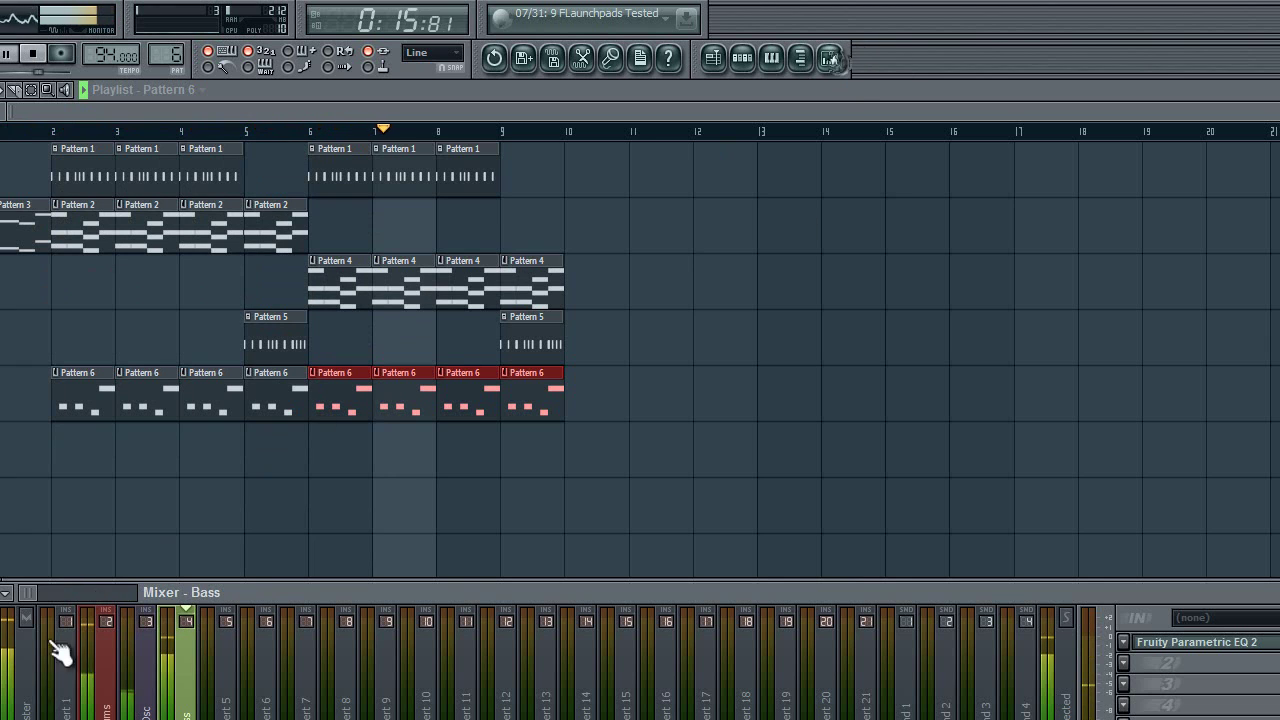
{"action": "left_click", "coordinate": [140, 700]}
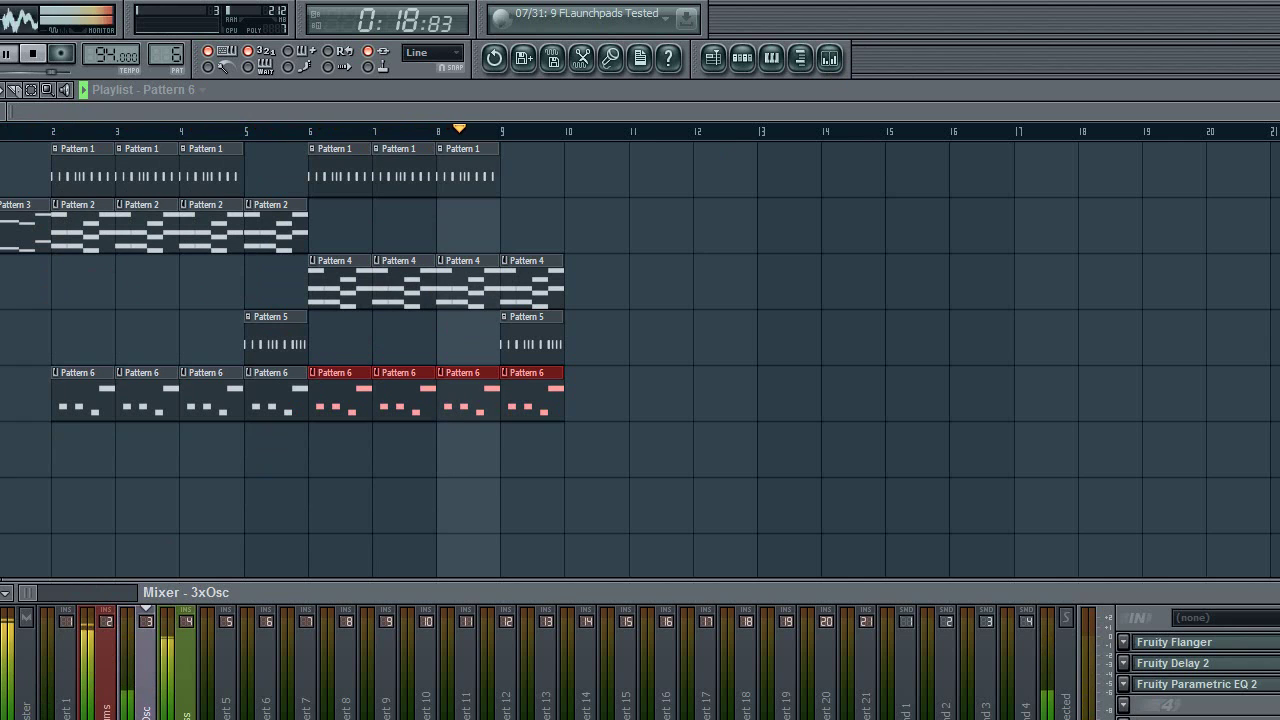
{"action": "left_click", "coordinate": [1125, 708]}
{"action": "mouse_move", "coordinate": [1160, 684]}
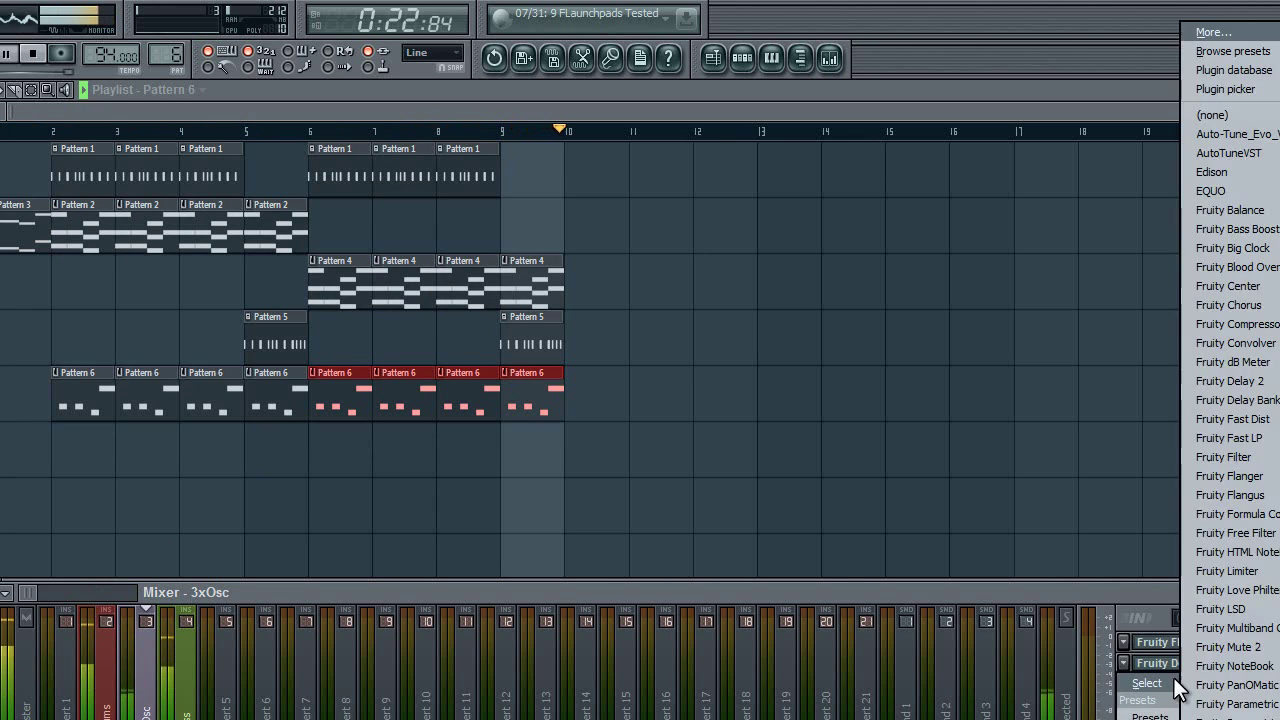
{"action": "left_click", "coordinate": [1262, 305]}
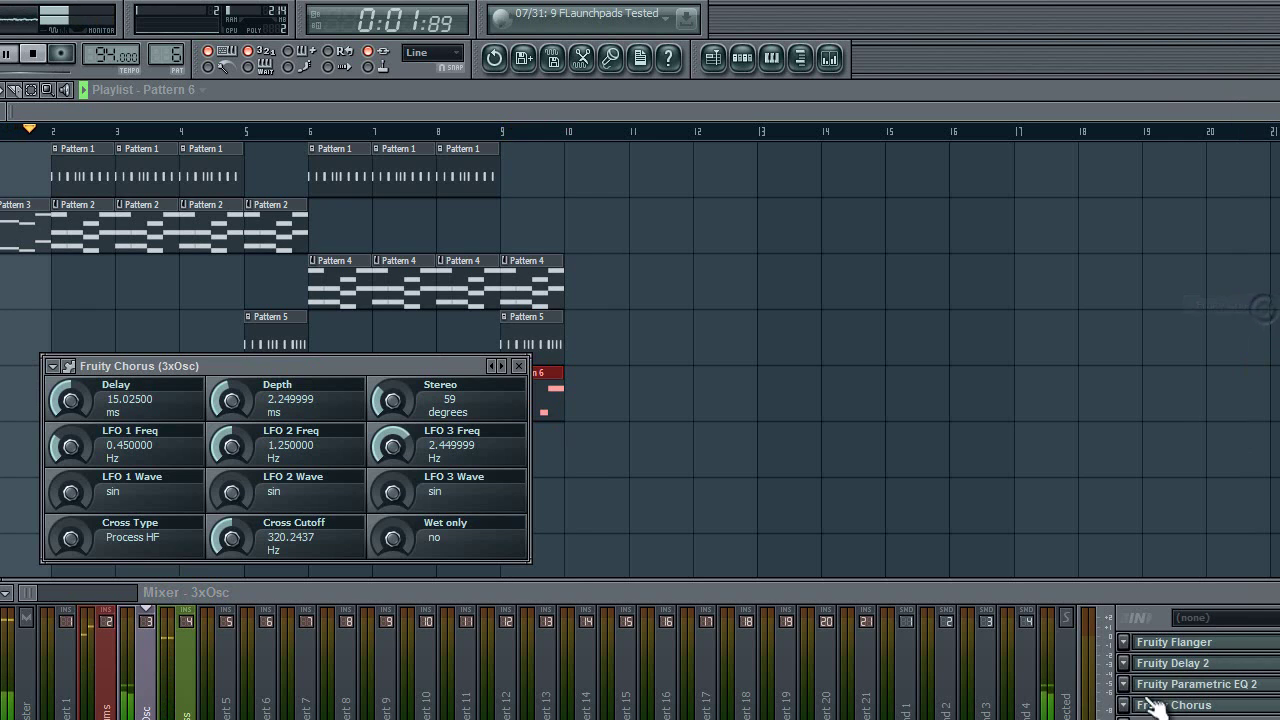
Replace Fruity Chorus with TAL-Bitcrusher in the 3xOsc track's fourth effect slot
{"action": "left_click", "coordinate": [1130, 705]}
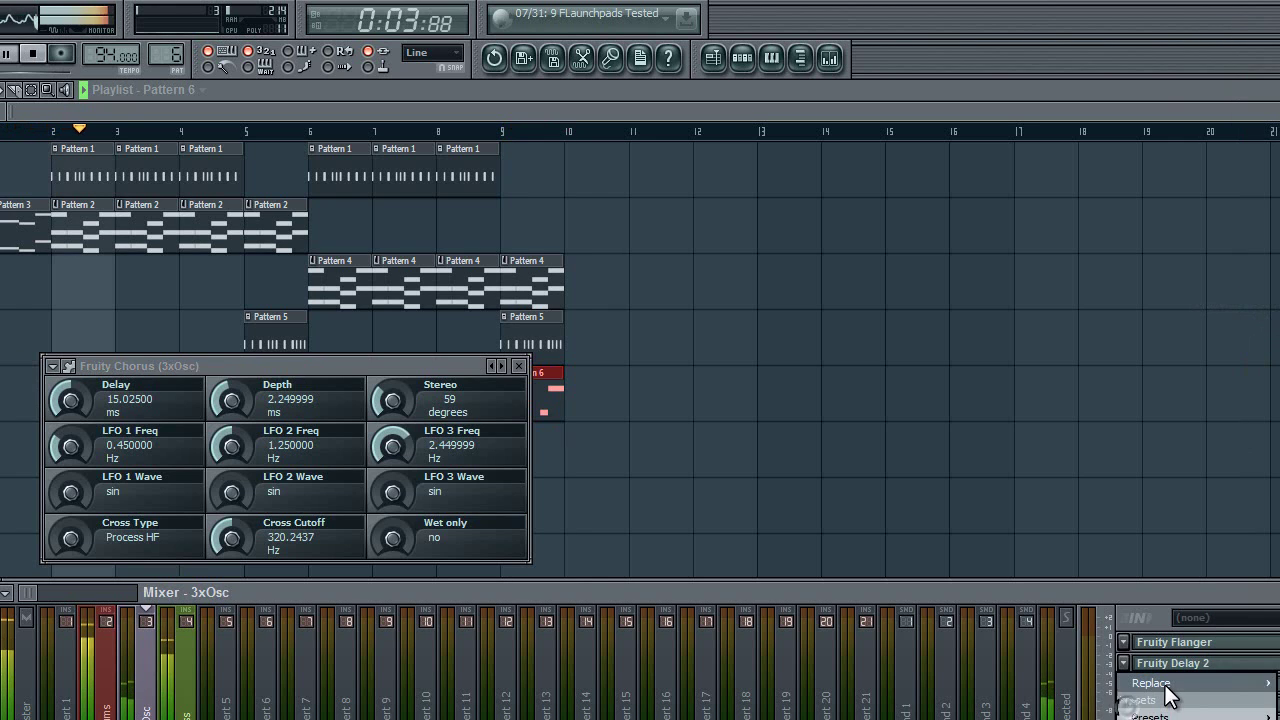
{"action": "mouse_move", "coordinate": [1166, 685]}
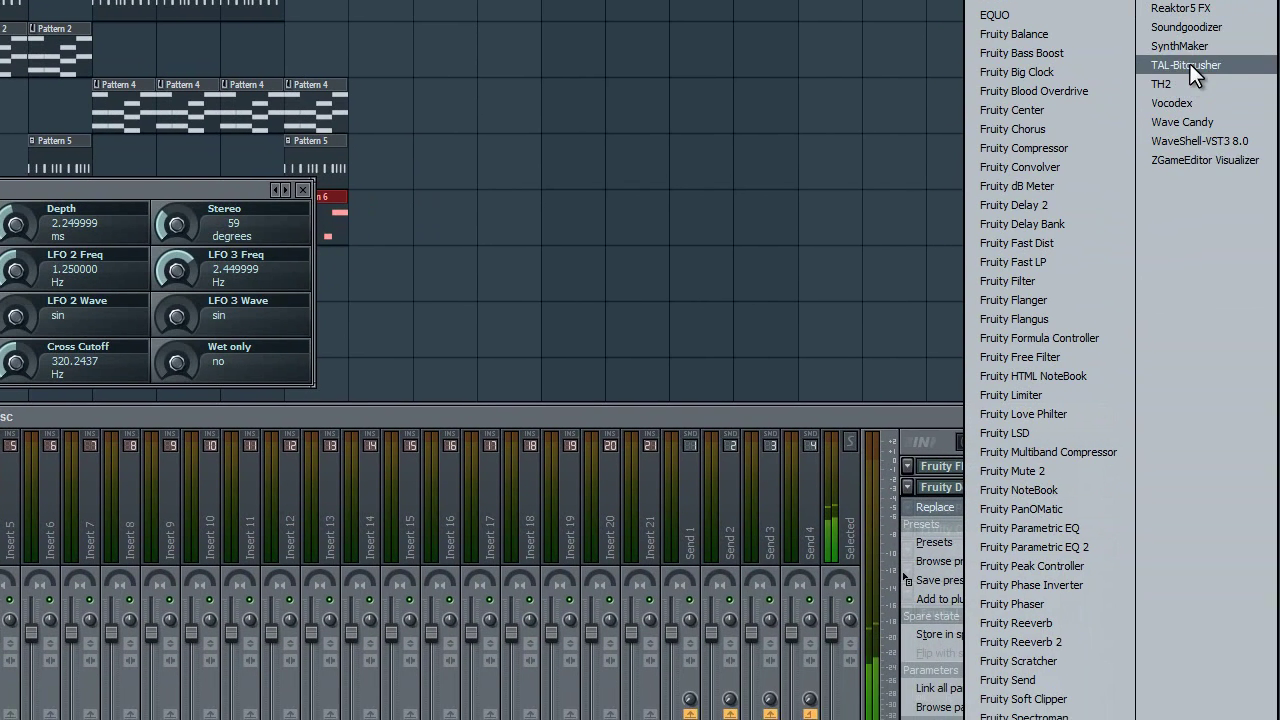
{"action": "left_click", "coordinate": [1190, 64]}
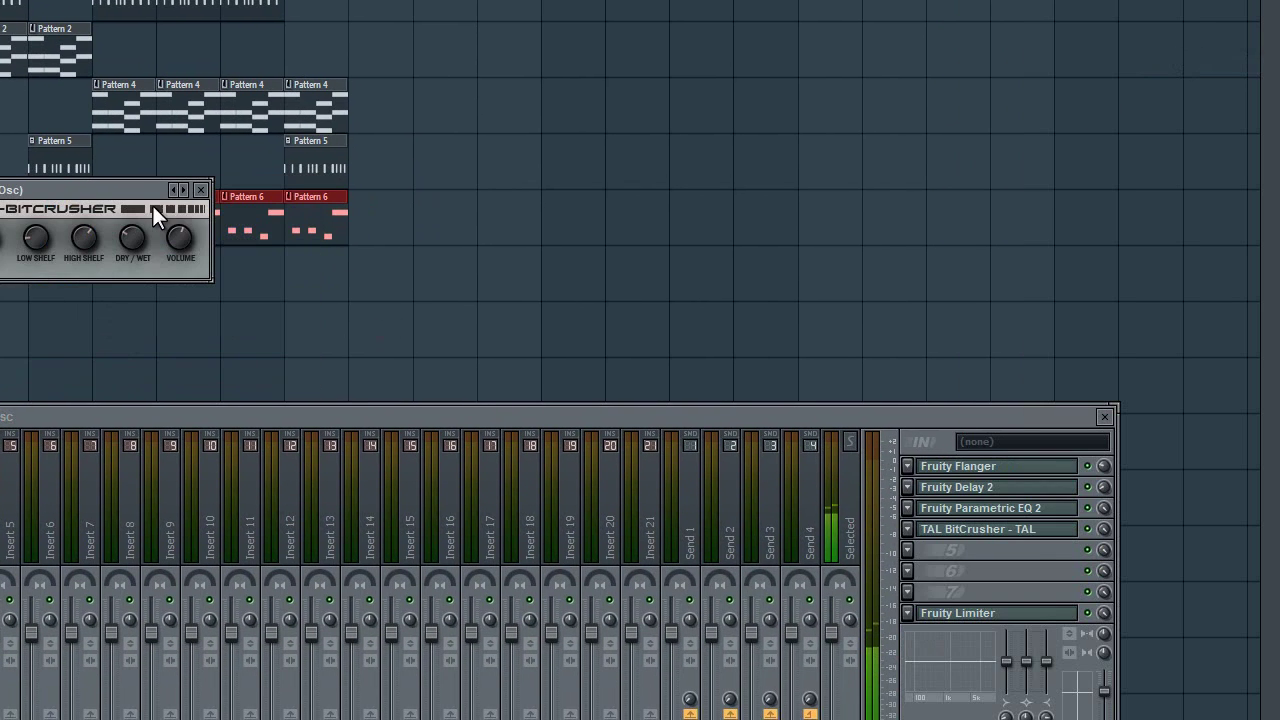
Audition TAL-Bitcrusher's Damaged Bass preset and the preset before it, and close the effect's editor
{"action": "left_click", "coordinate": [180, 190]}
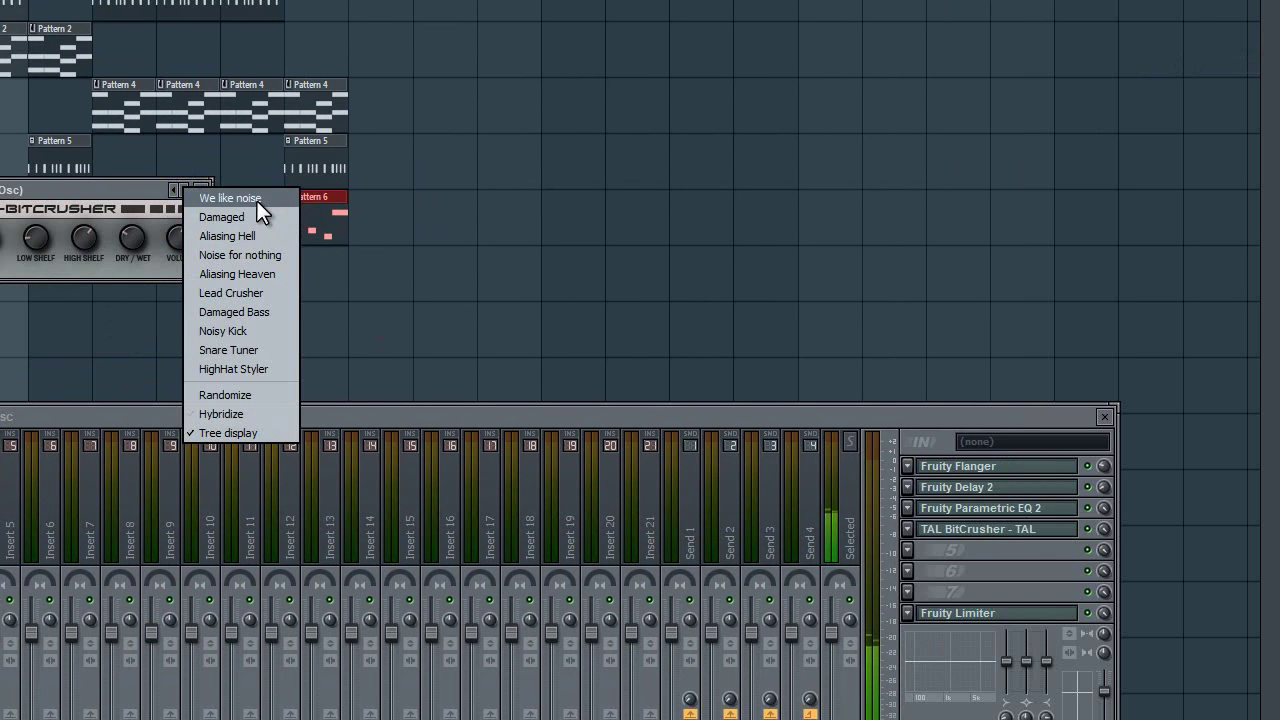
{"action": "left_click", "coordinate": [272, 314]}
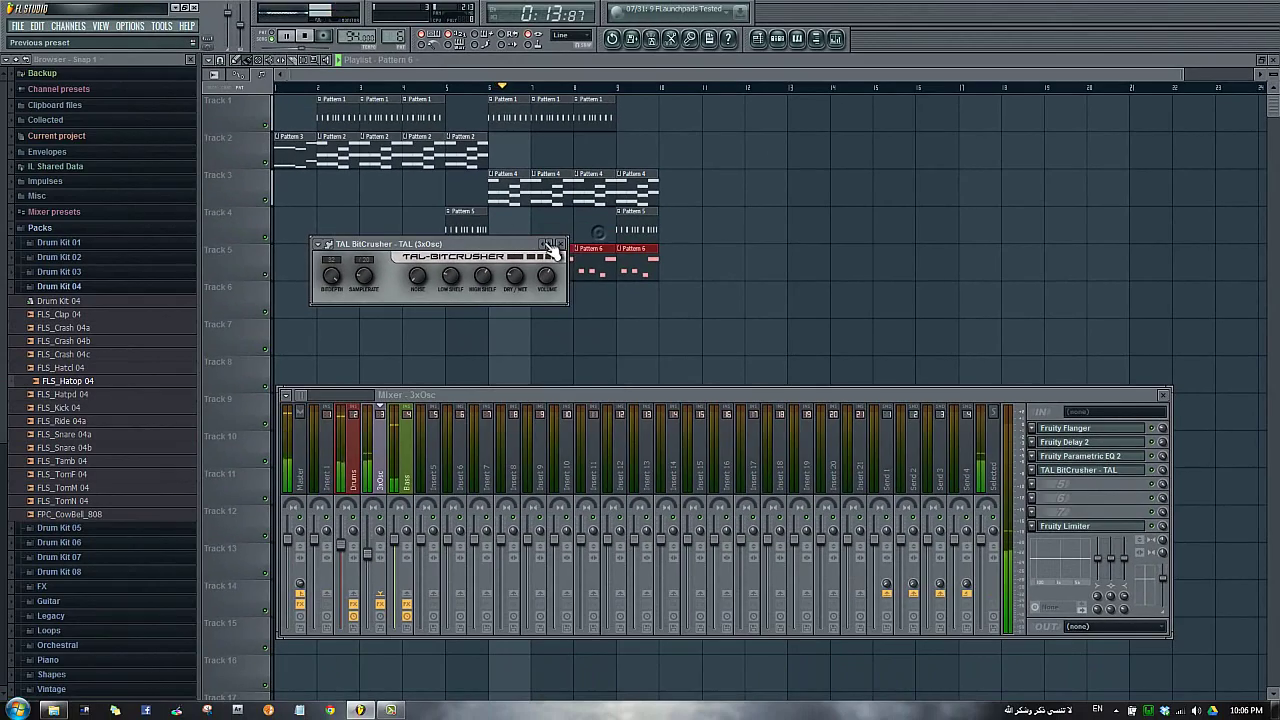
{"action": "left_click", "coordinate": [176, 189]}
{"action": "left_click", "coordinate": [594, 300]}
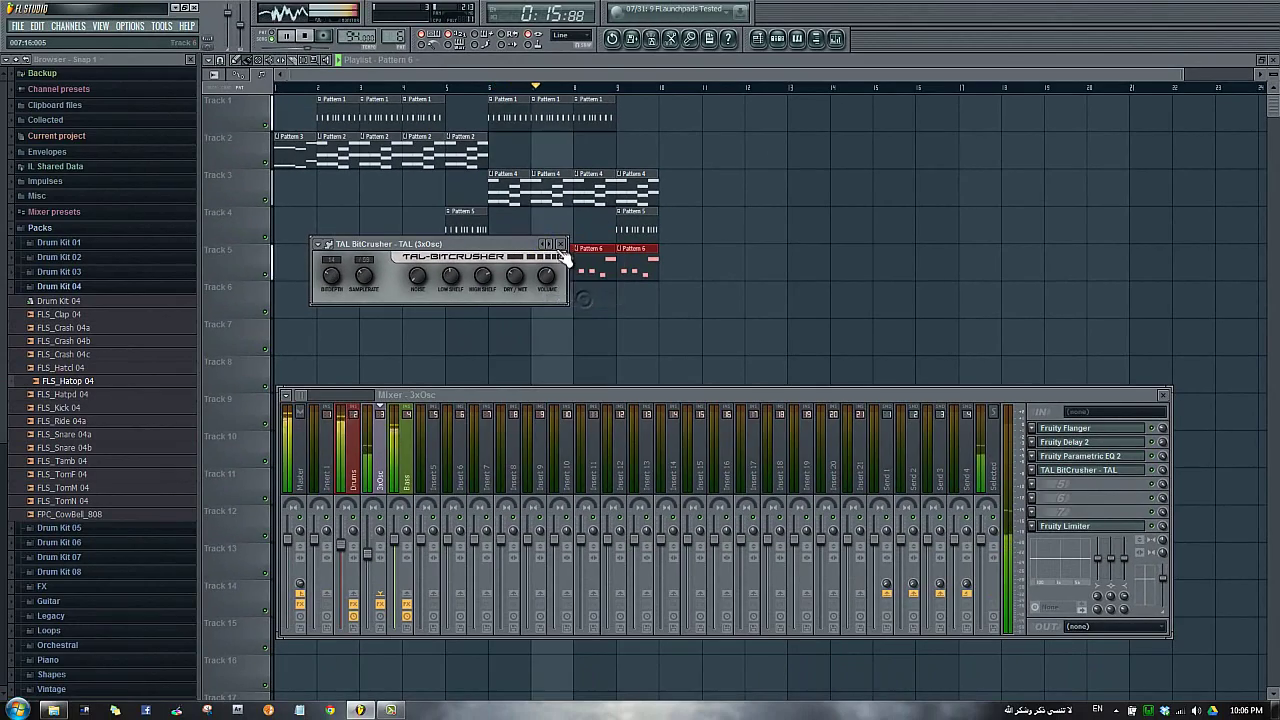
{"action": "left_click", "coordinate": [561, 243]}
Move TAL-Bitcrusher up to the first effect slot of the 3xOsc mixer track, ahead of Fruity Flanger
{"action": "left_click", "coordinate": [1032, 442]}
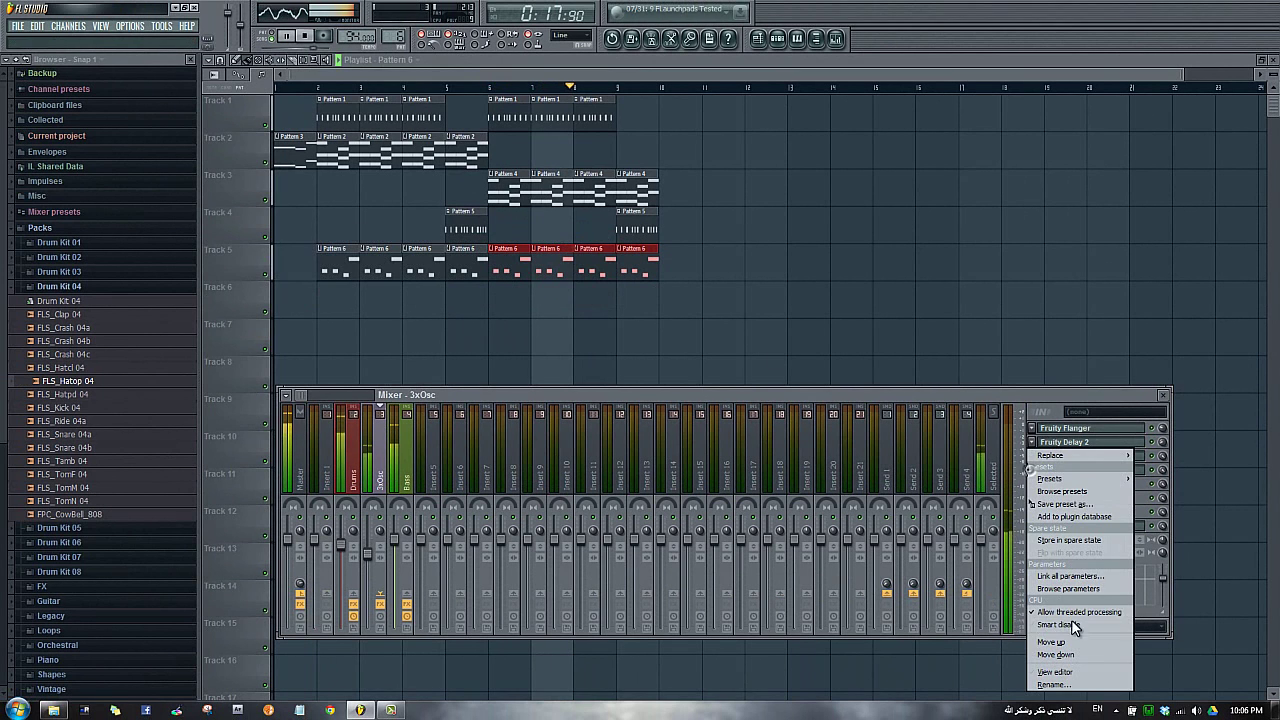
{"action": "left_click", "coordinate": [1084, 638]}
{"action": "left_click", "coordinate": [1034, 454]}
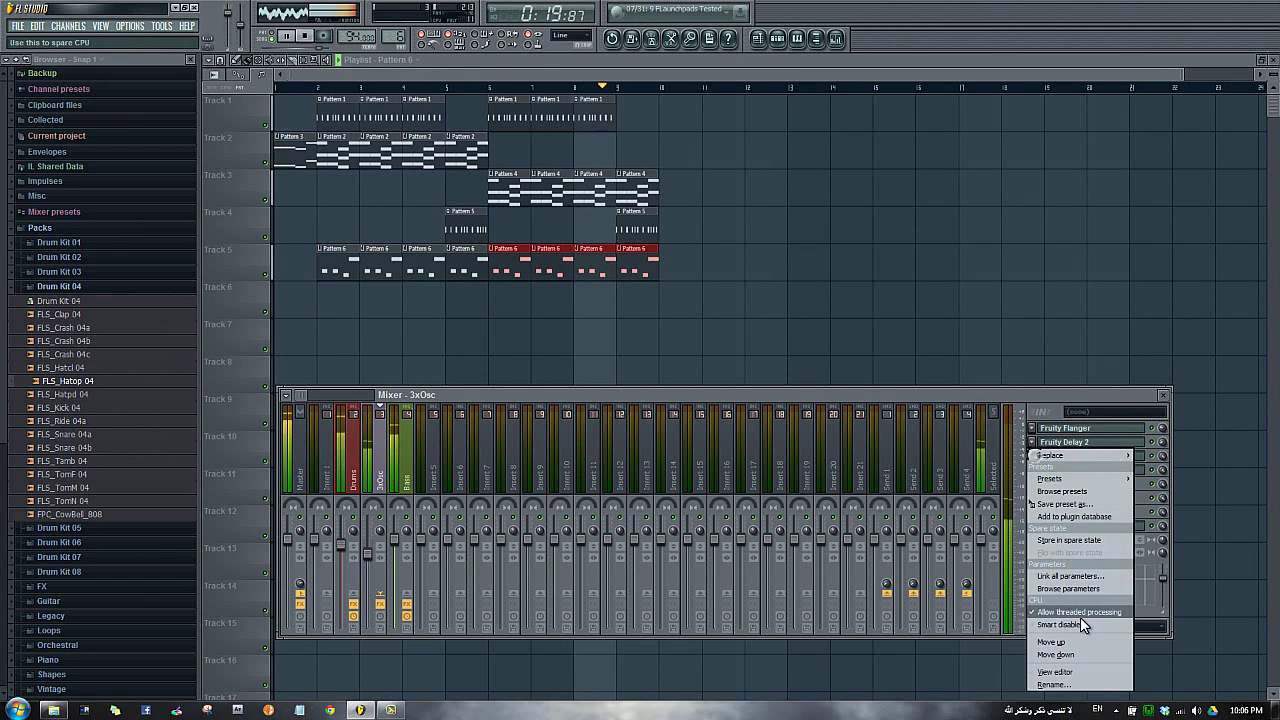
{"action": "left_click", "coordinate": [1084, 641]}
{"action": "left_click", "coordinate": [1032, 442]}
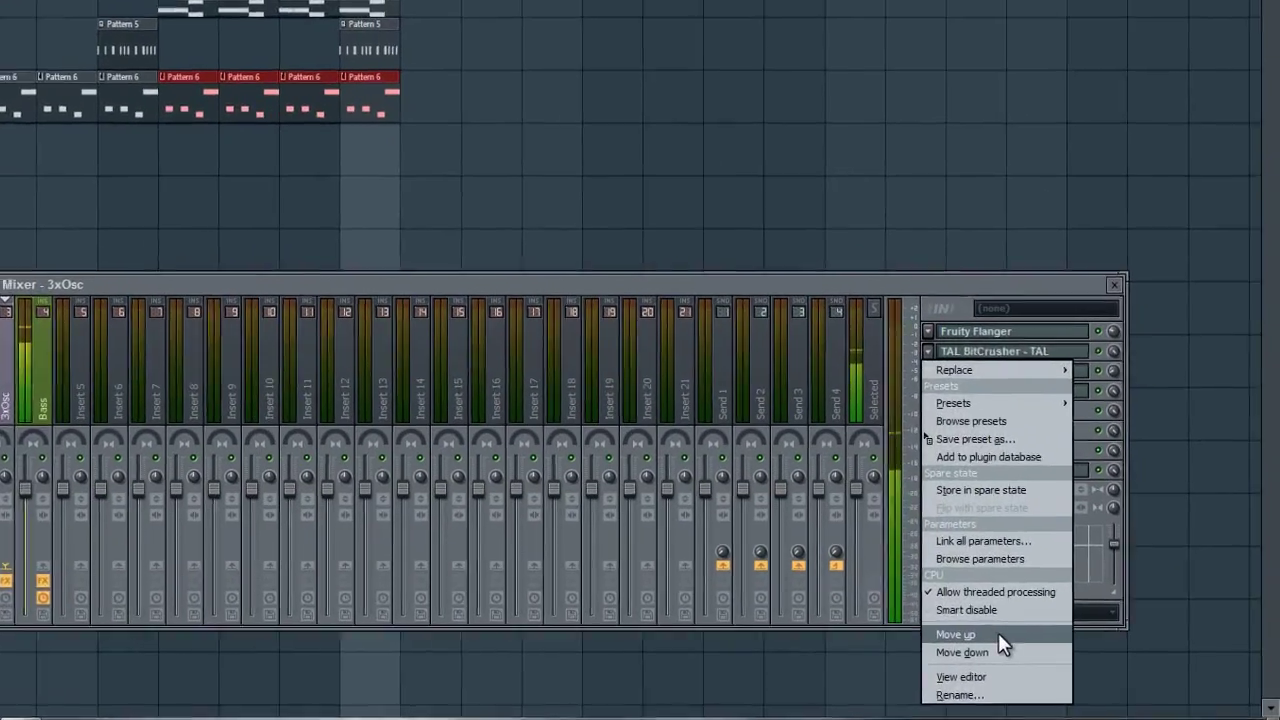
{"action": "left_click", "coordinate": [998, 634]}
Load TAL-Bitcrusher's Lead Crusher preset on the 3xOsc track and close the effect's editor
{"action": "left_click", "coordinate": [1003, 351]}
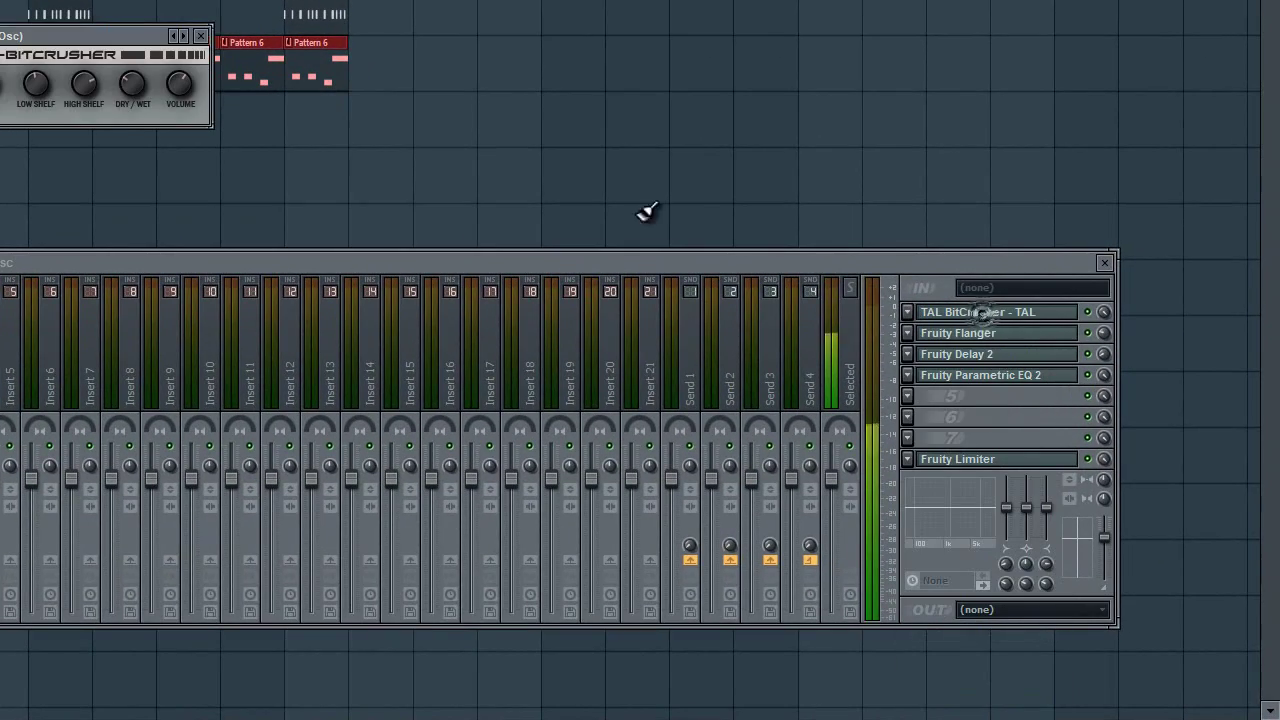
{"action": "left_click", "coordinate": [181, 36]}
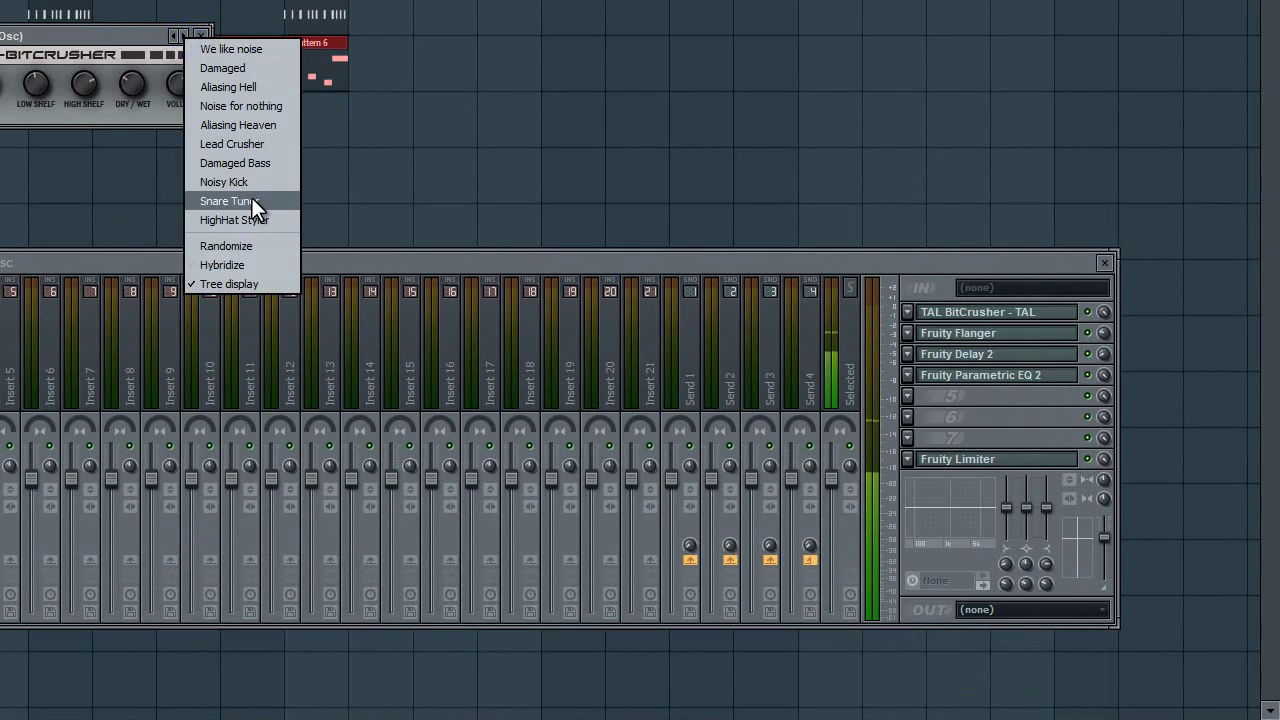
{"action": "left_click", "coordinate": [252, 143]}
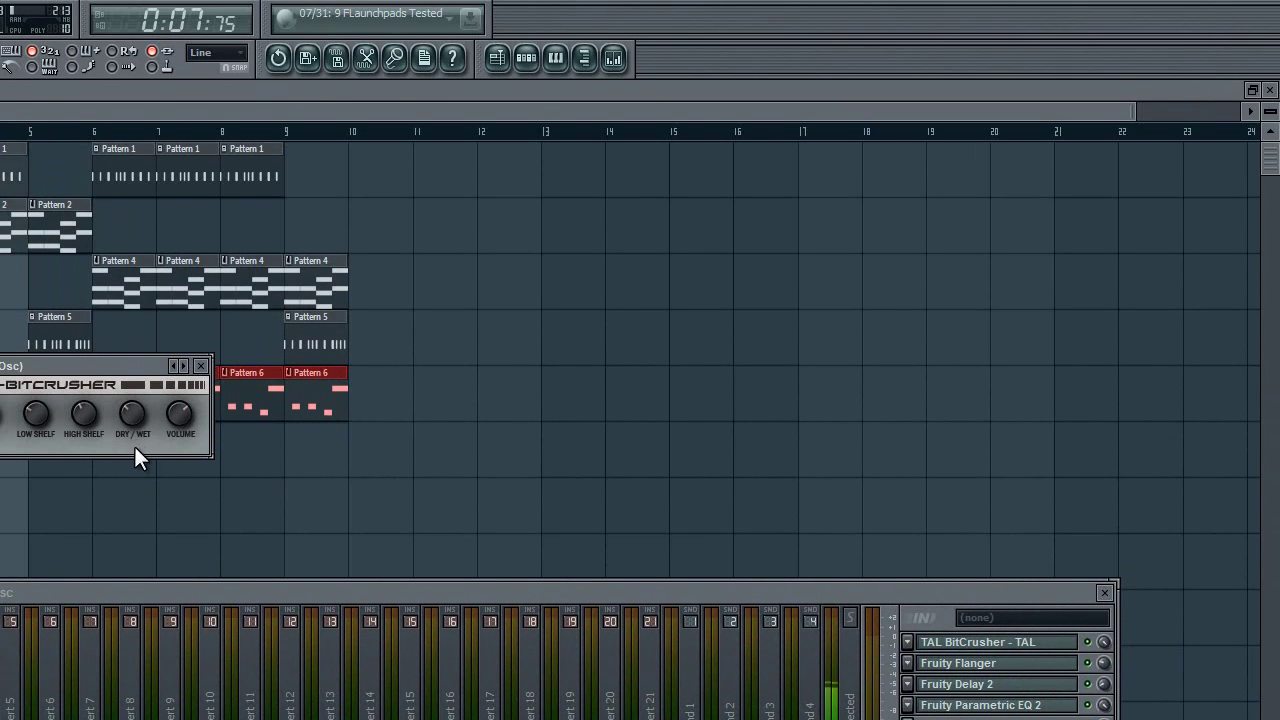
{"action": "left_click", "coordinate": [200, 366]}
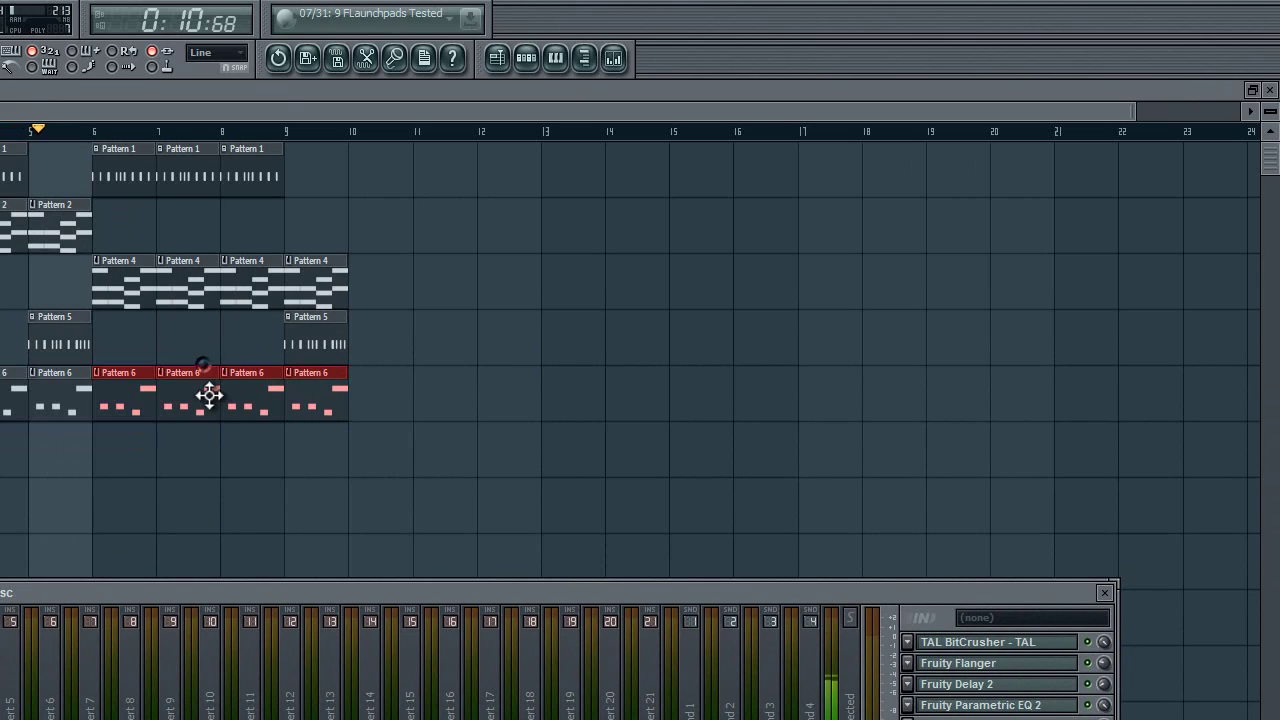
Close the playlist and save the project as Tutorial in the New Beat folder
{"action": "left_click", "coordinate": [1270, 90]}
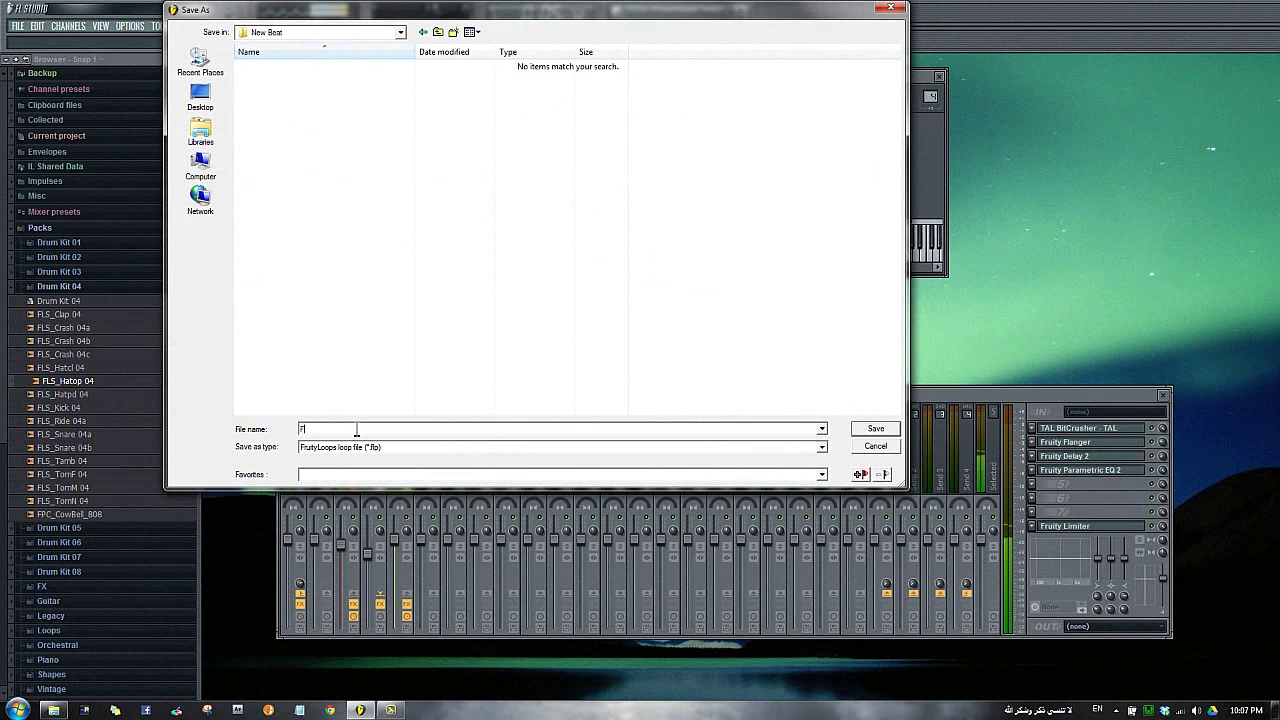
{"action": "type", "text": "al"}
{"action": "key", "text": "Return"}
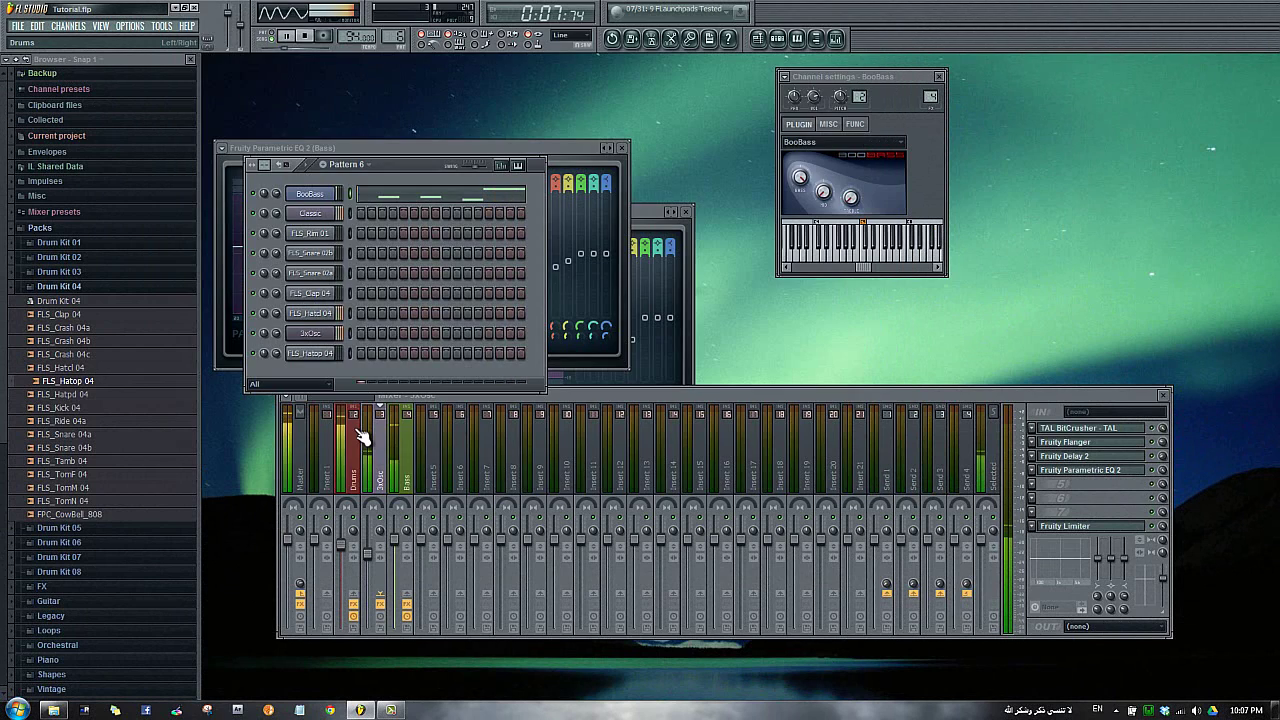
Spread the step sequencer and mixer apart and insert a Harmless synth channel above BooBass
{"action": "left_click_drag", "start_coordinate": [430, 162], "coordinate": [465, 134]}
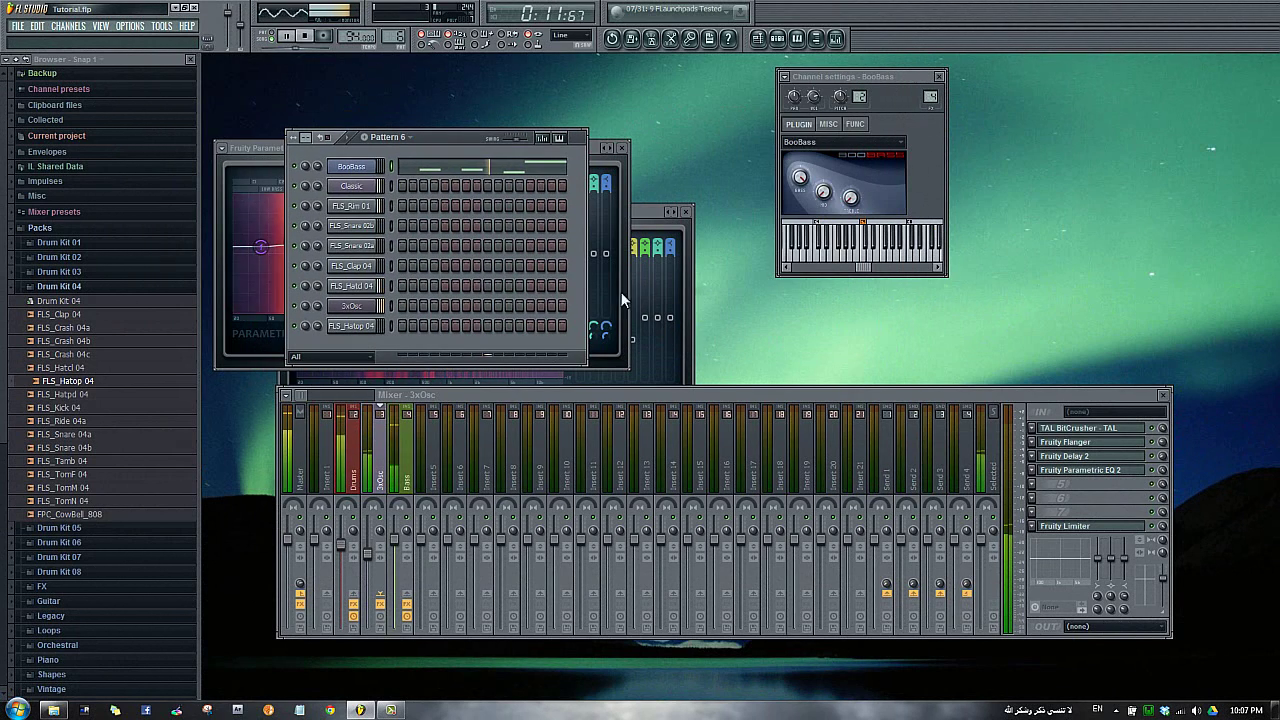
{"action": "left_click_drag", "start_coordinate": [696, 394], "coordinate": [674, 424]}
{"action": "right_click", "coordinate": [376, 164]}
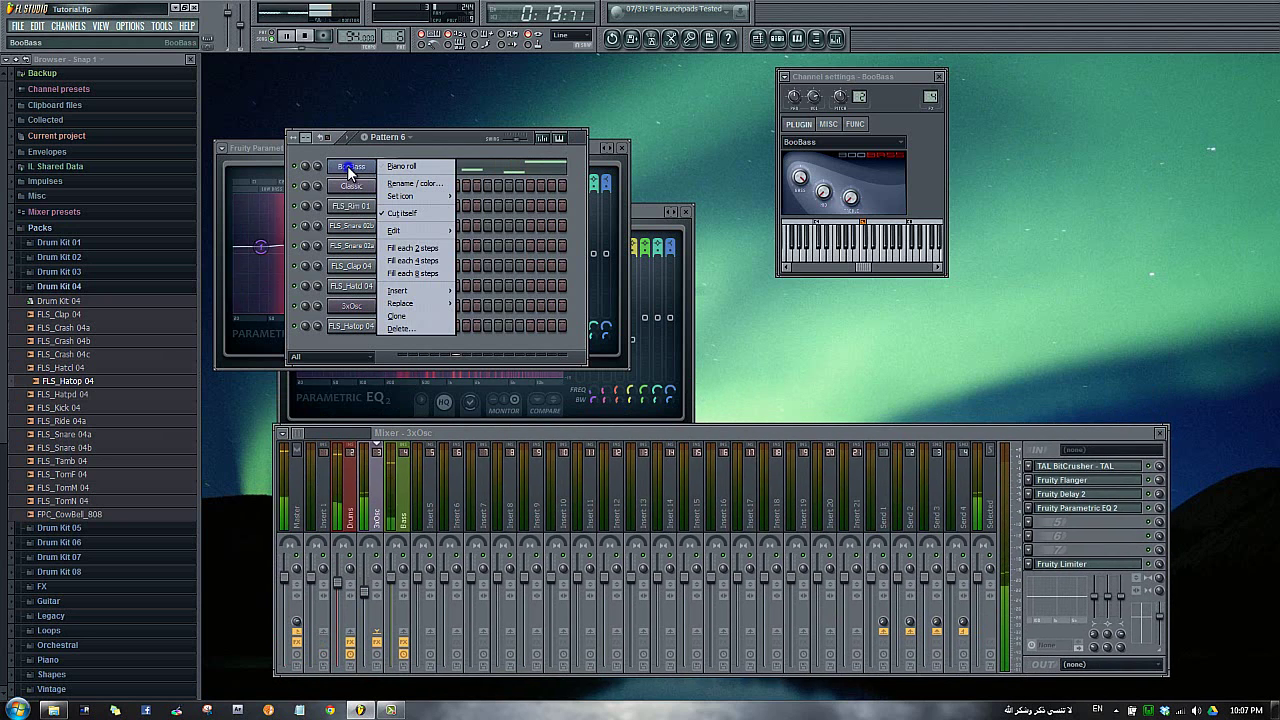
{"action": "mouse_move", "coordinate": [413, 291]}
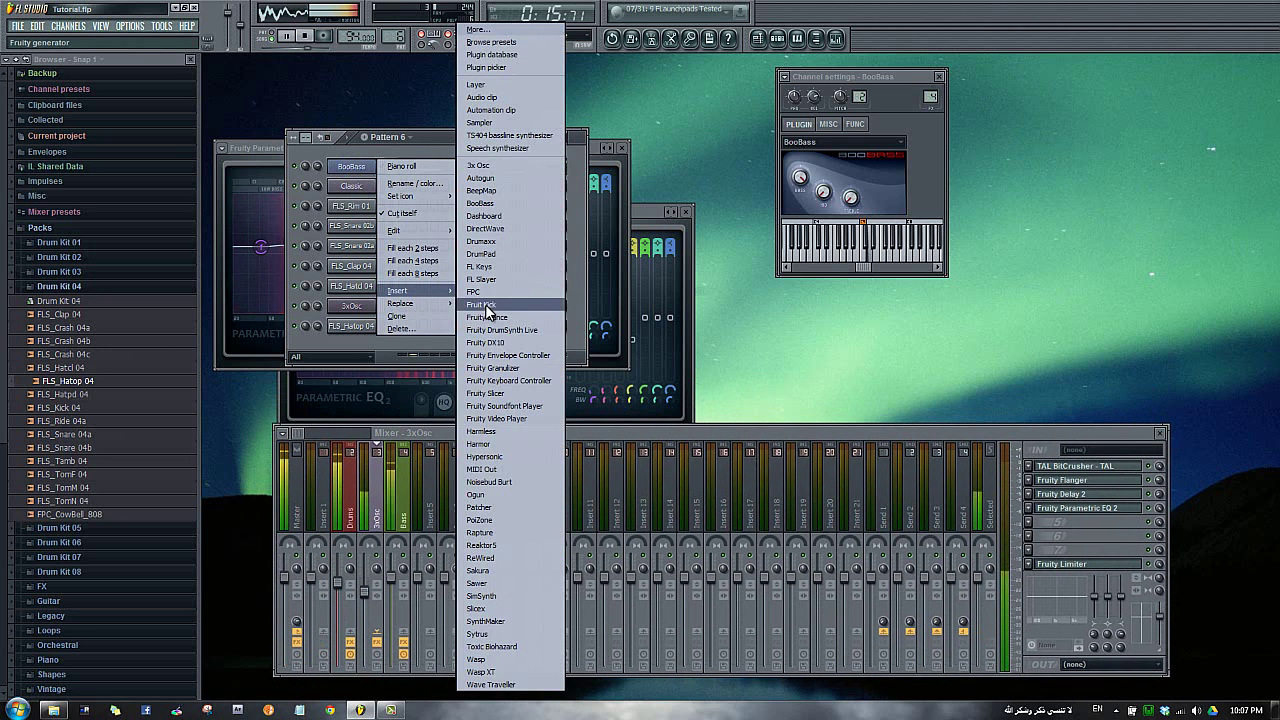
{"action": "left_click", "coordinate": [510, 432]}
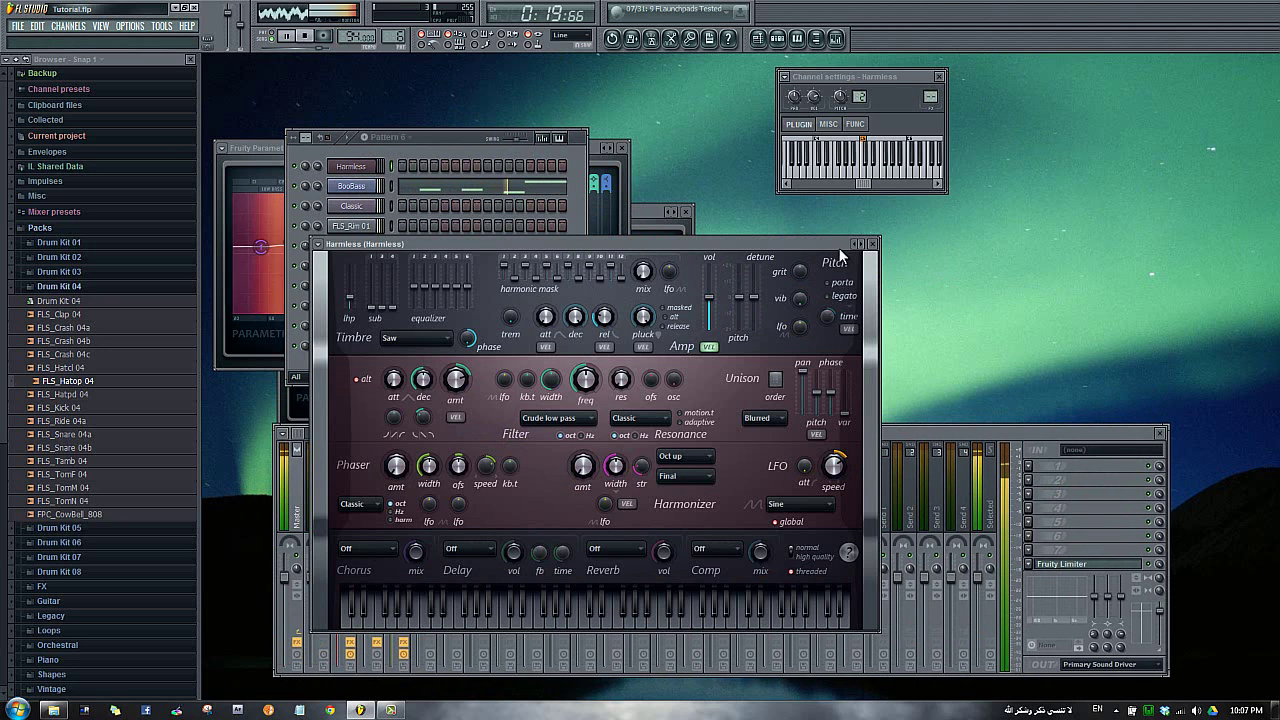
Stop the song playback and close the Harmless editor
{"action": "key", "text": "space"}
{"action": "left_click", "coordinate": [520, 135]}
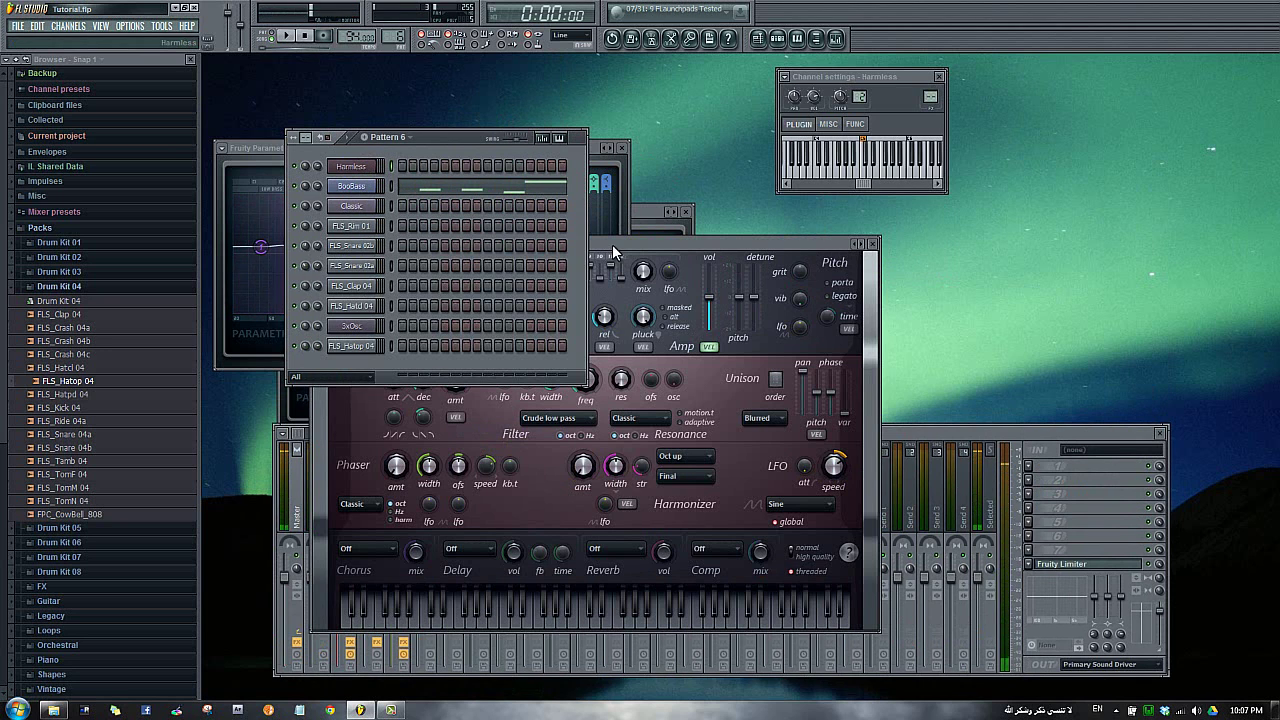
{"action": "mouse_move", "coordinate": [612, 244]}
{"action": "left_mouse_down"}
{"action": "mouse_move", "coordinate": [900, 247]}
{"action": "mouse_move", "coordinate": [911, 263]}
{"action": "mouse_move", "coordinate": [895, 283]}
{"action": "mouse_move", "coordinate": [617, 203]}
{"action": "mouse_move", "coordinate": [625, 228]}
{"action": "left_mouse_up"}
{"action": "left_click", "coordinate": [893, 229]}
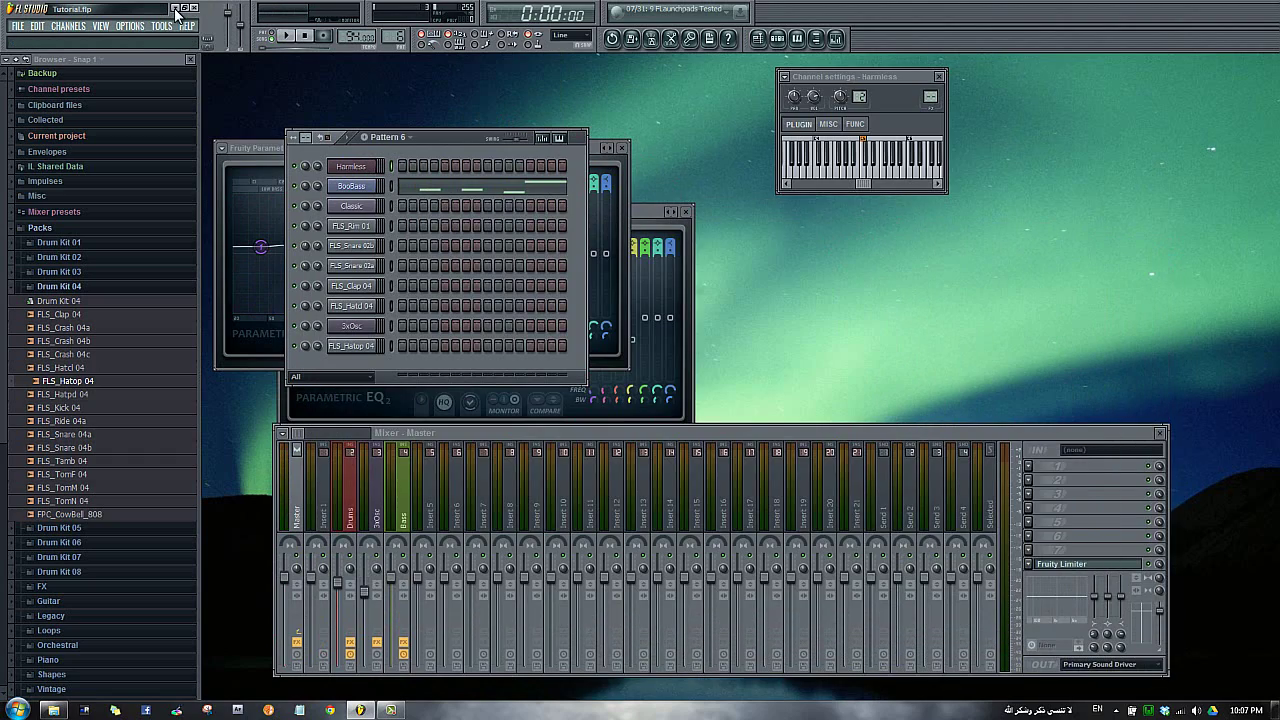
Close all open windows at once and place the step sequencer in the middle of the workspace
{"action": "left_click", "coordinate": [100, 27]}
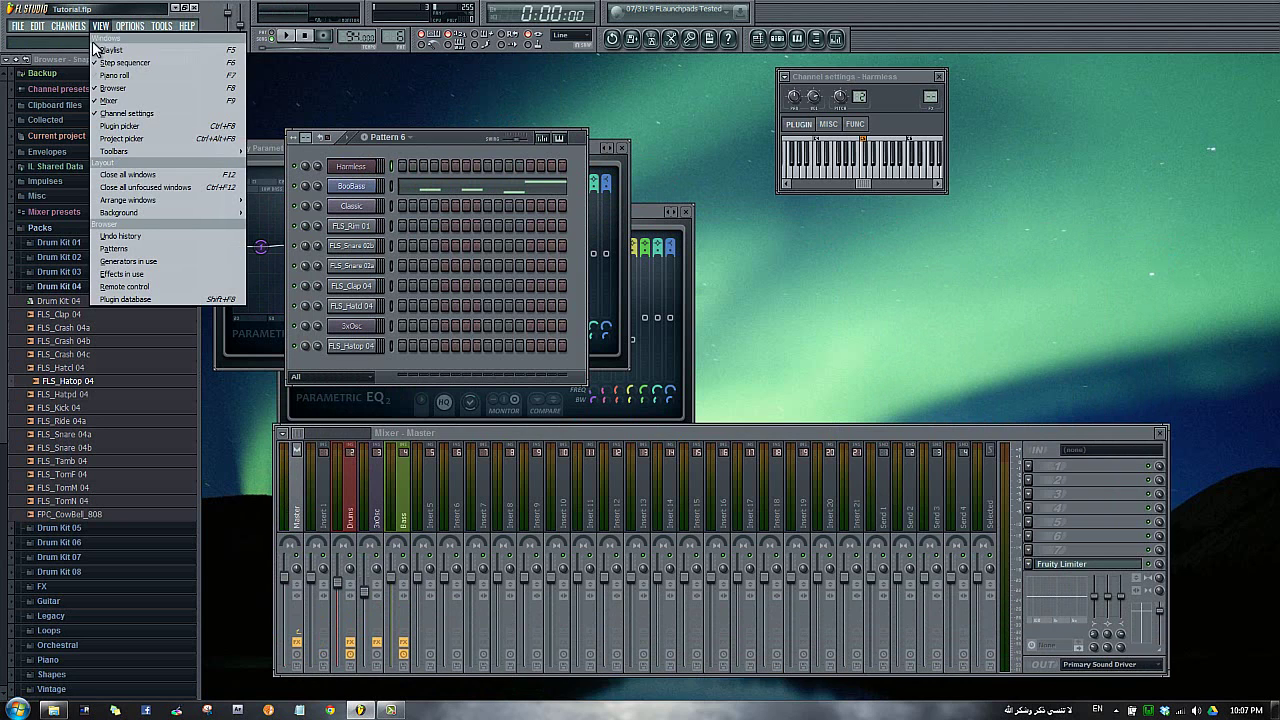
{"action": "left_click", "coordinate": [118, 174]}
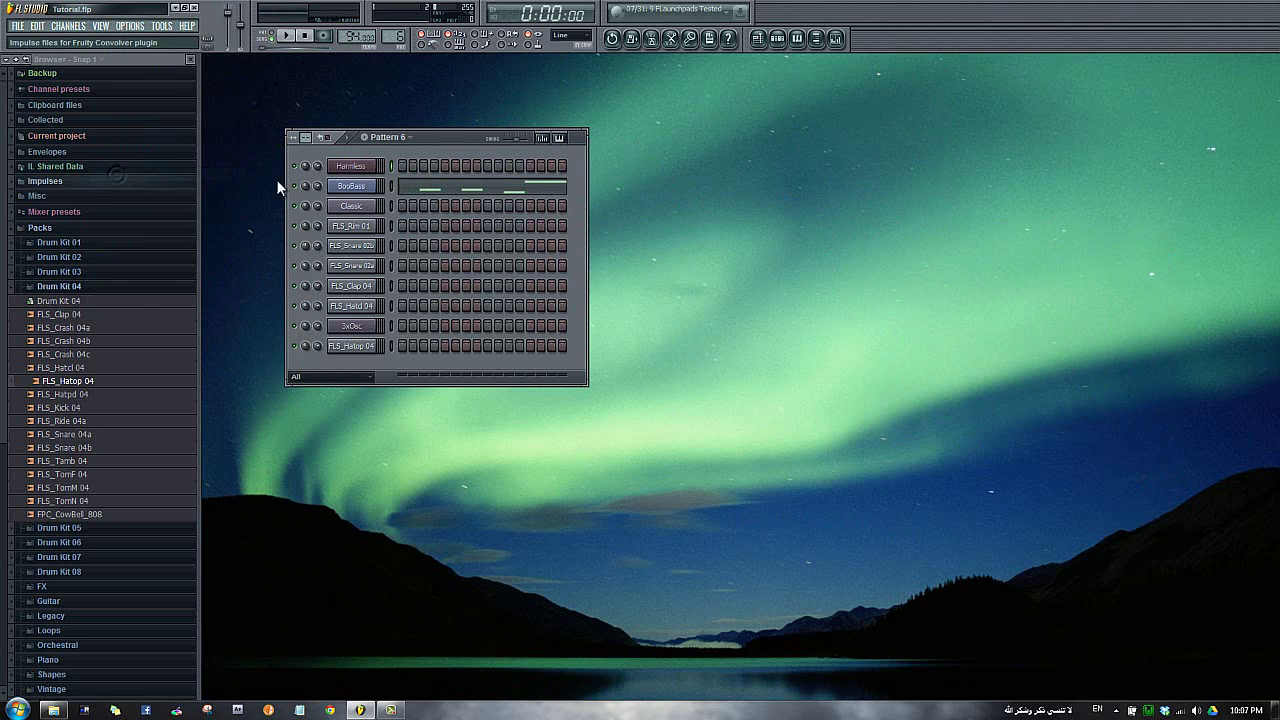
{"action": "left_click_drag", "start_coordinate": [443, 135], "coordinate": [716, 214]}
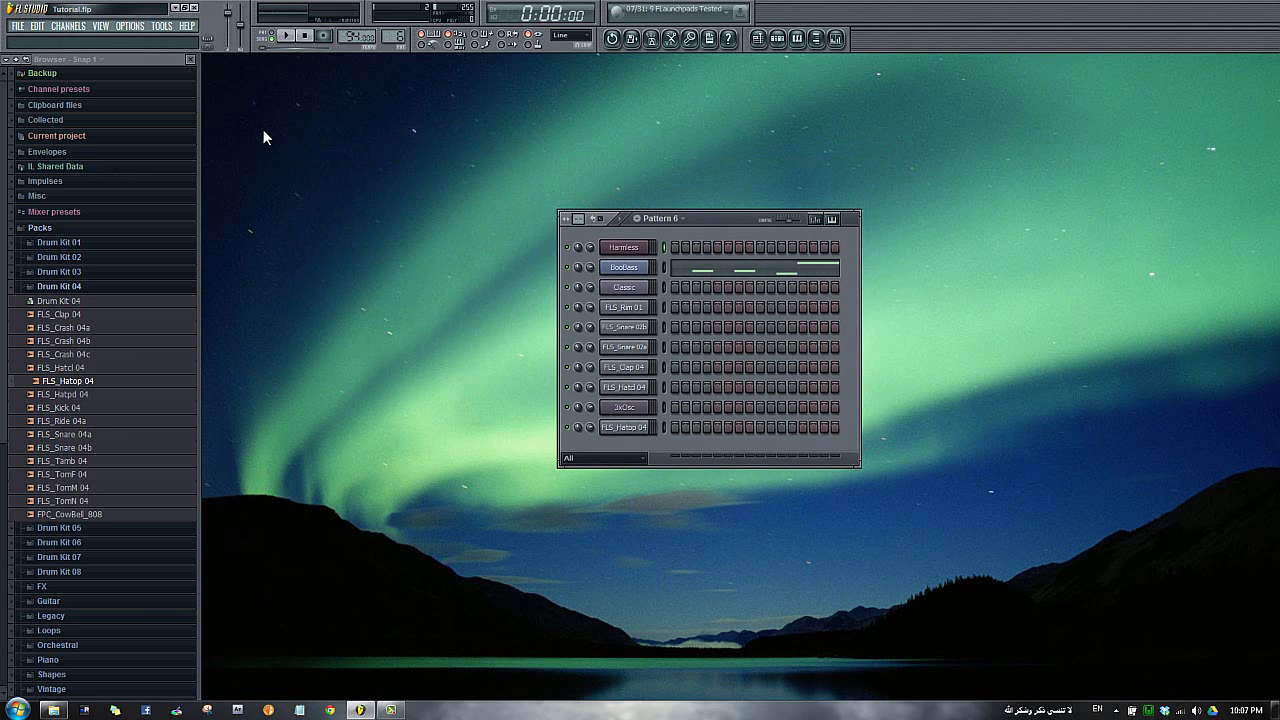